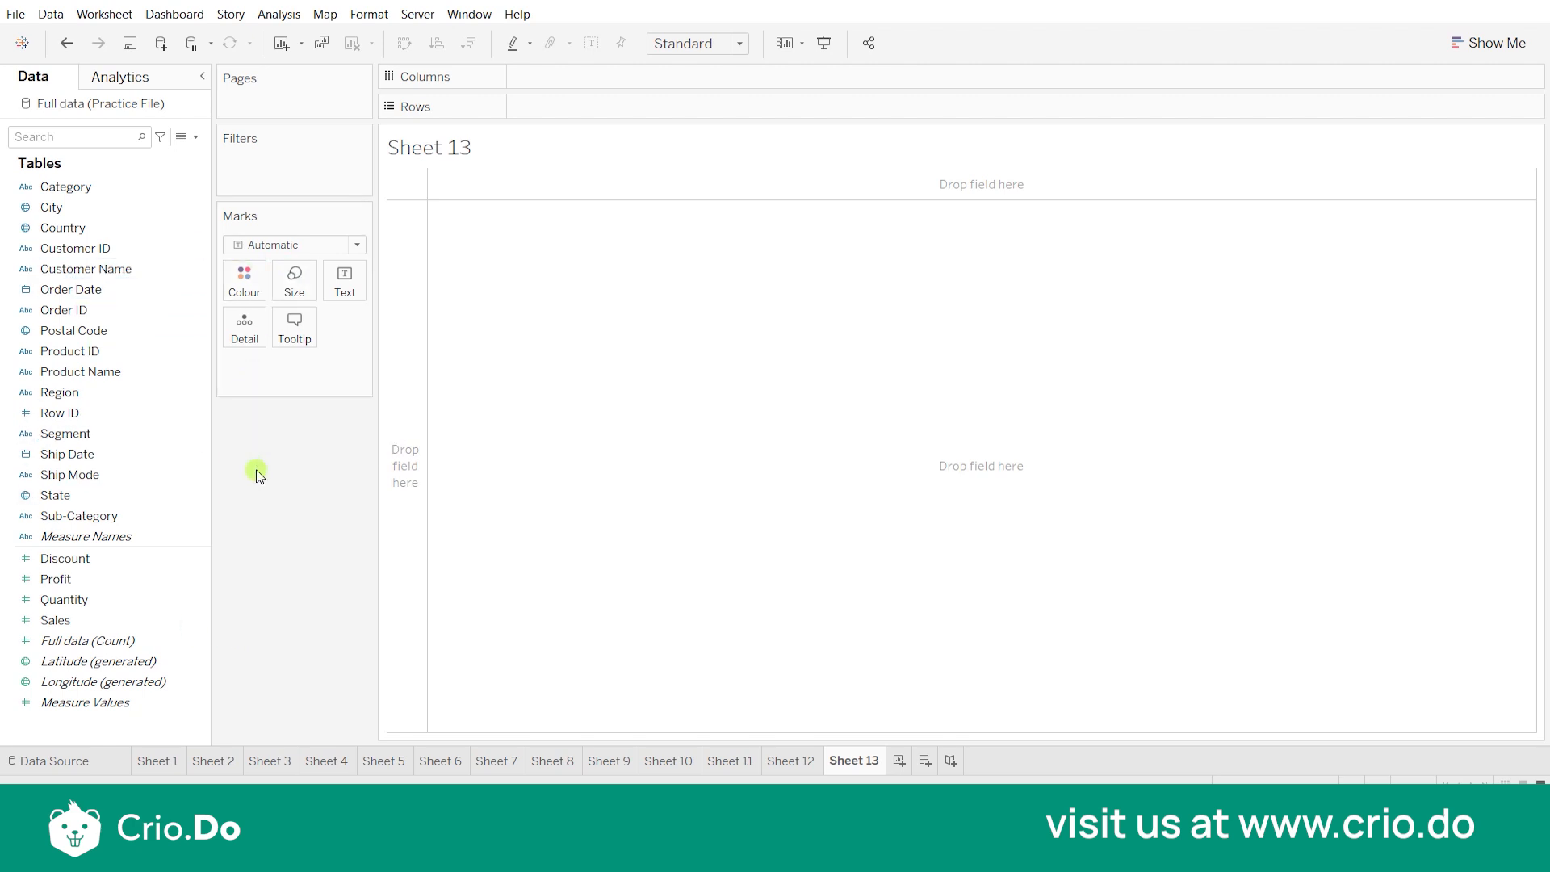
- Lay out a table with Sub-Category as rows and the year of Order Date as columns
double_click(80, 187)
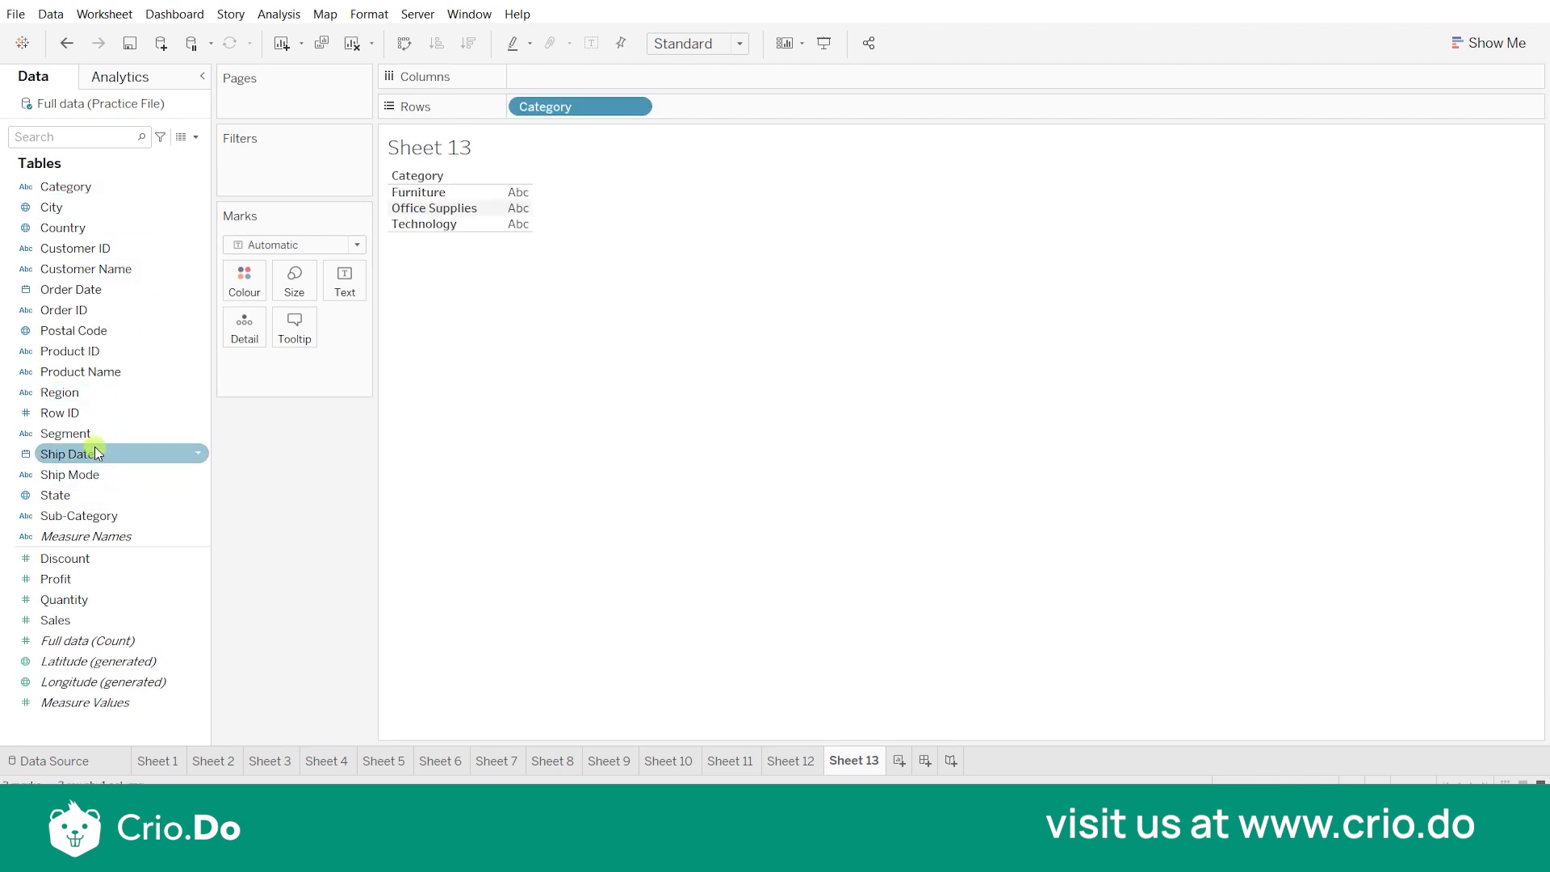
left_click_drag(129, 515, 599, 105)
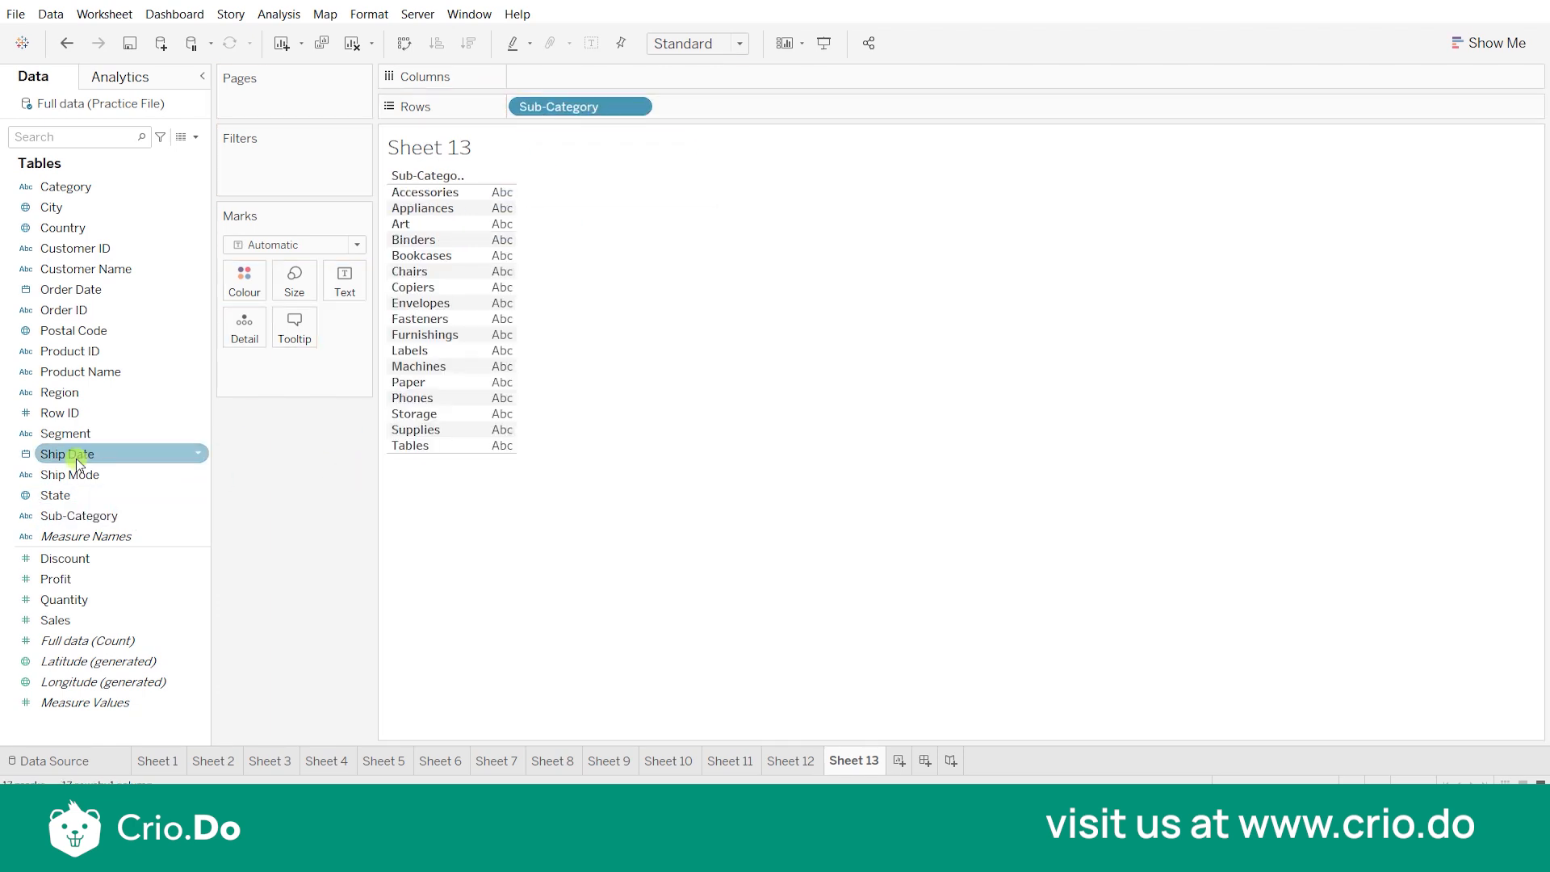
left_click_drag(78, 300, 591, 80)
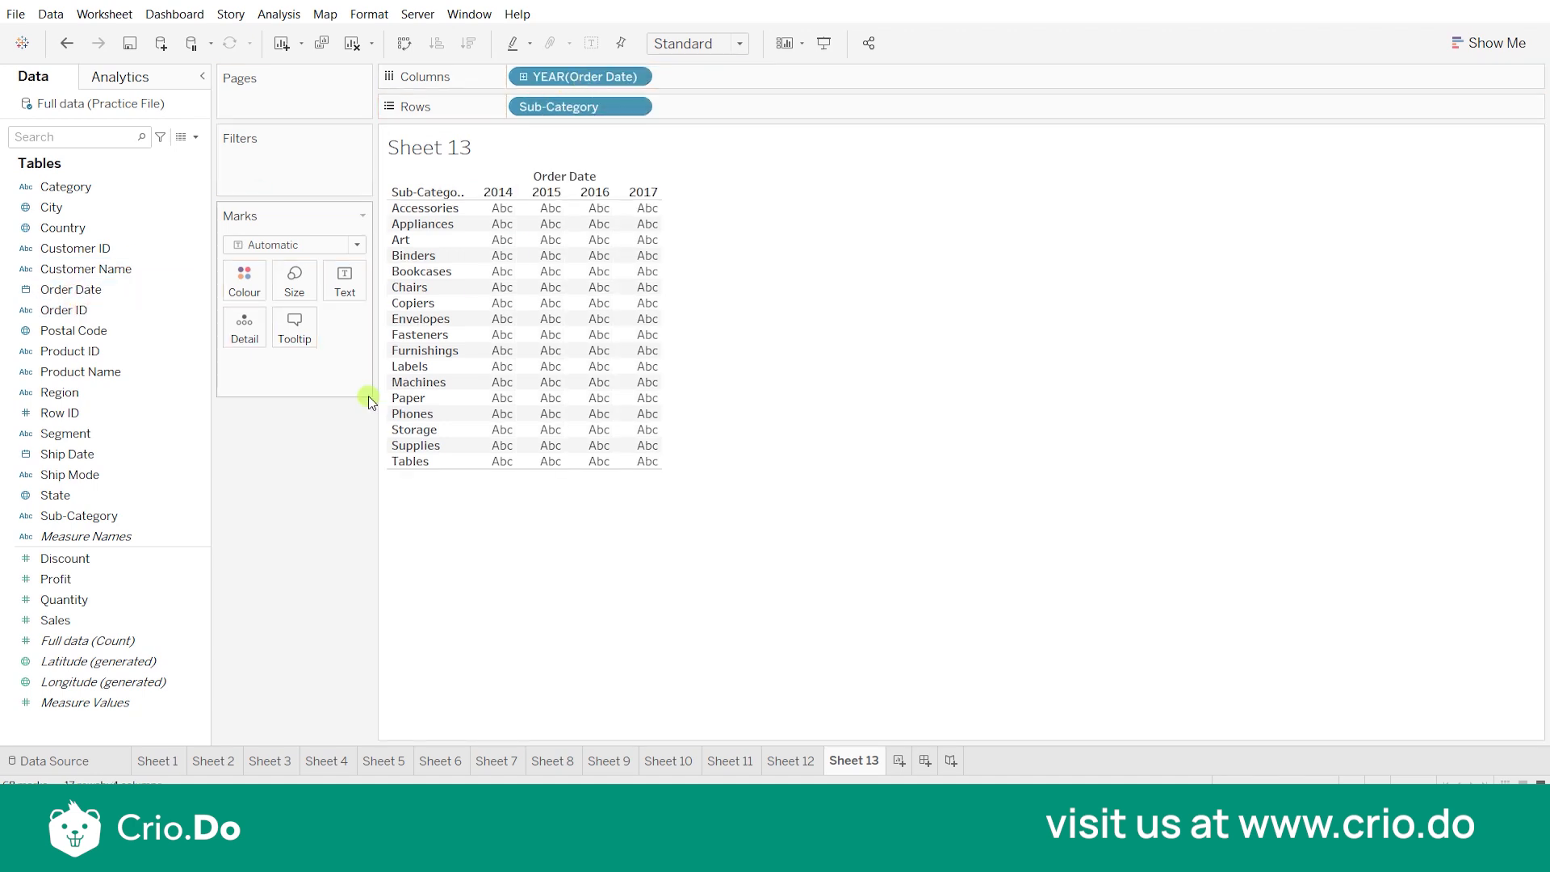
- Set the mark type to Text and show Sales as the text values in the table
left_click(307, 244)
left_click(279, 409)
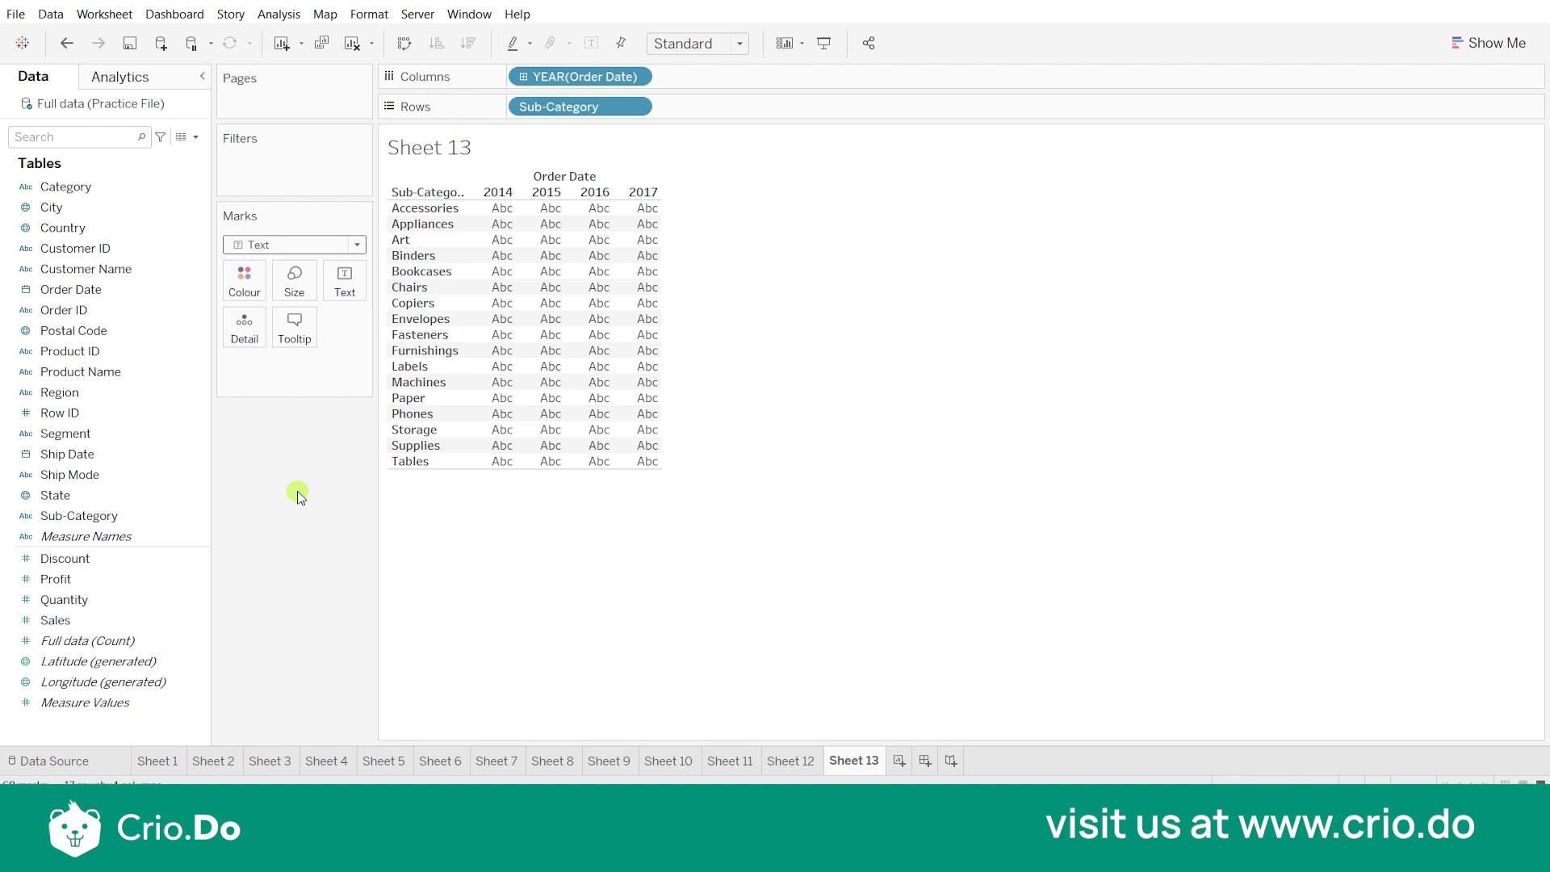
left_click_drag(105, 622, 347, 292)
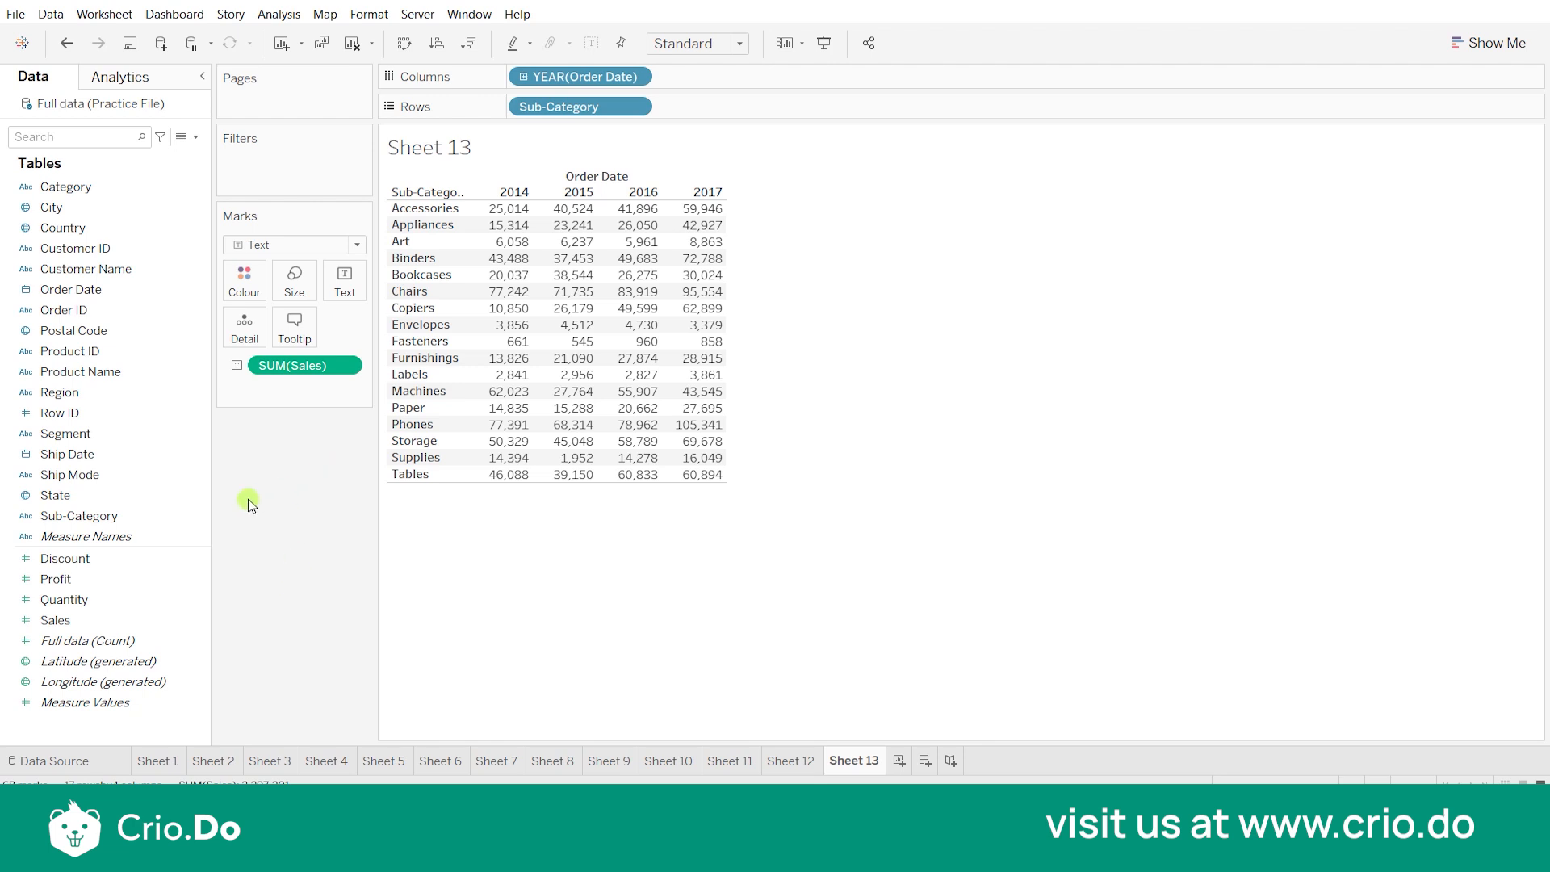
- Turn the table into a word cloud of Sub-Category text coloured by Profit and sized by Sales, without Order Date
left_click_drag(97, 578, 244, 277)
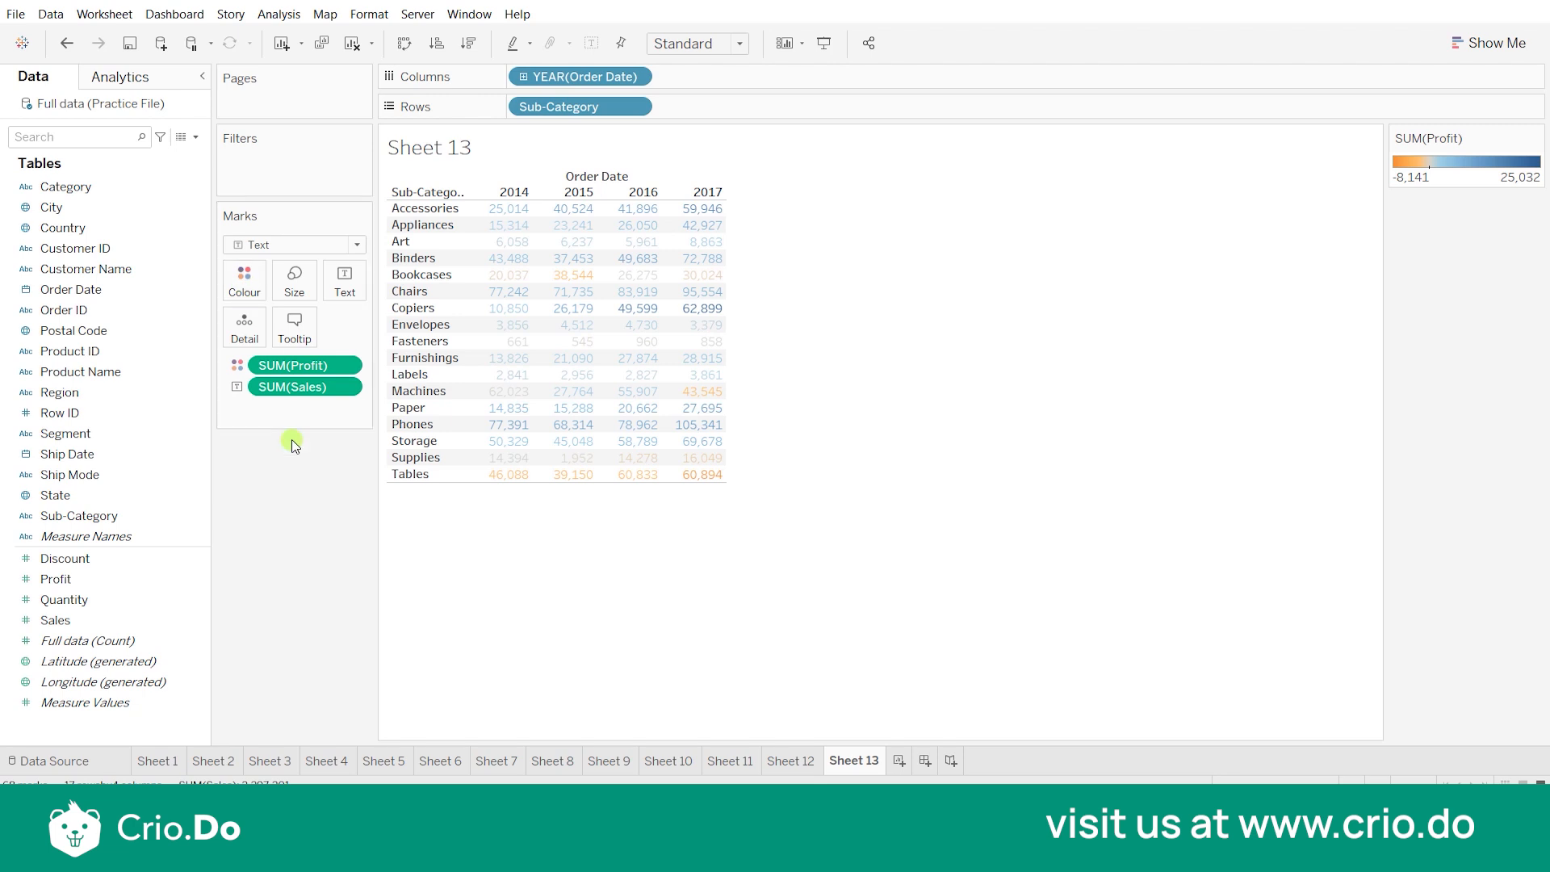
left_click_drag(301, 386, 303, 269)
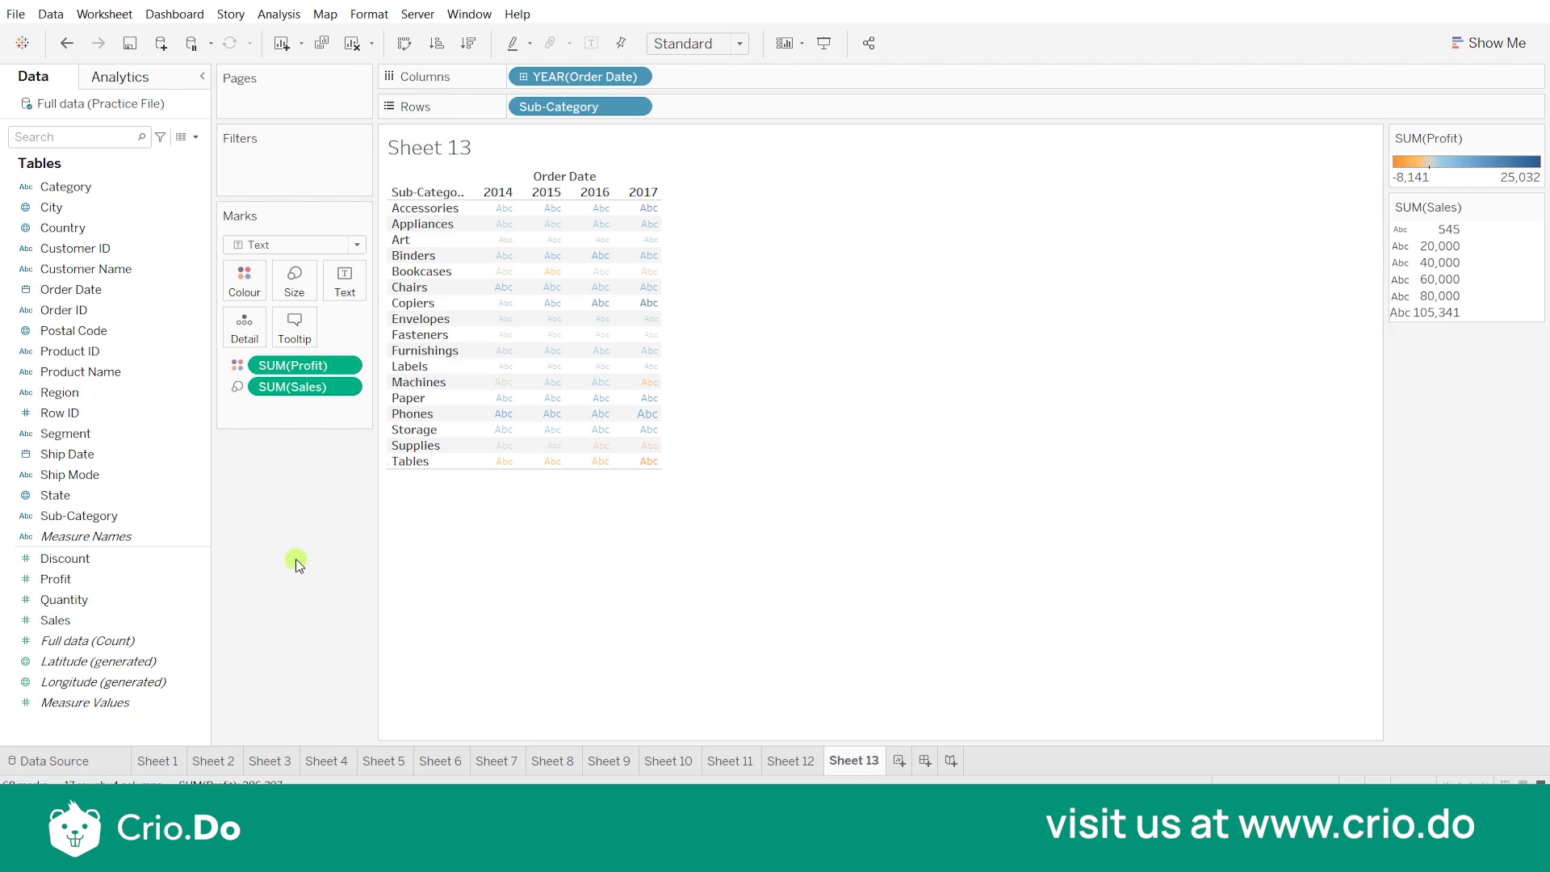
left_click_drag(543, 106, 352, 264)
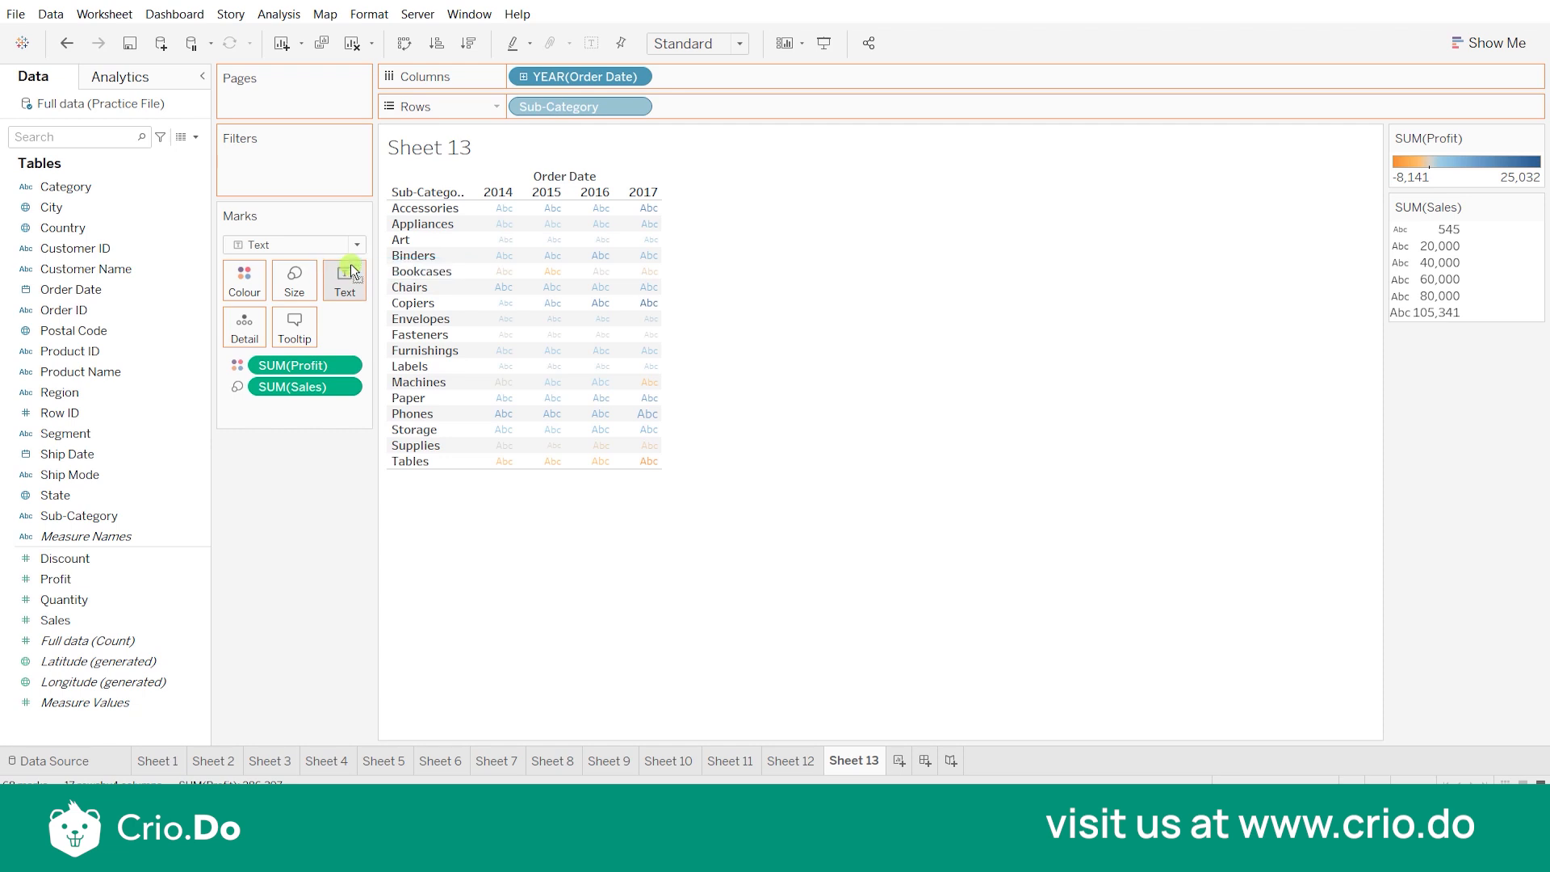
left_click(642, 74)
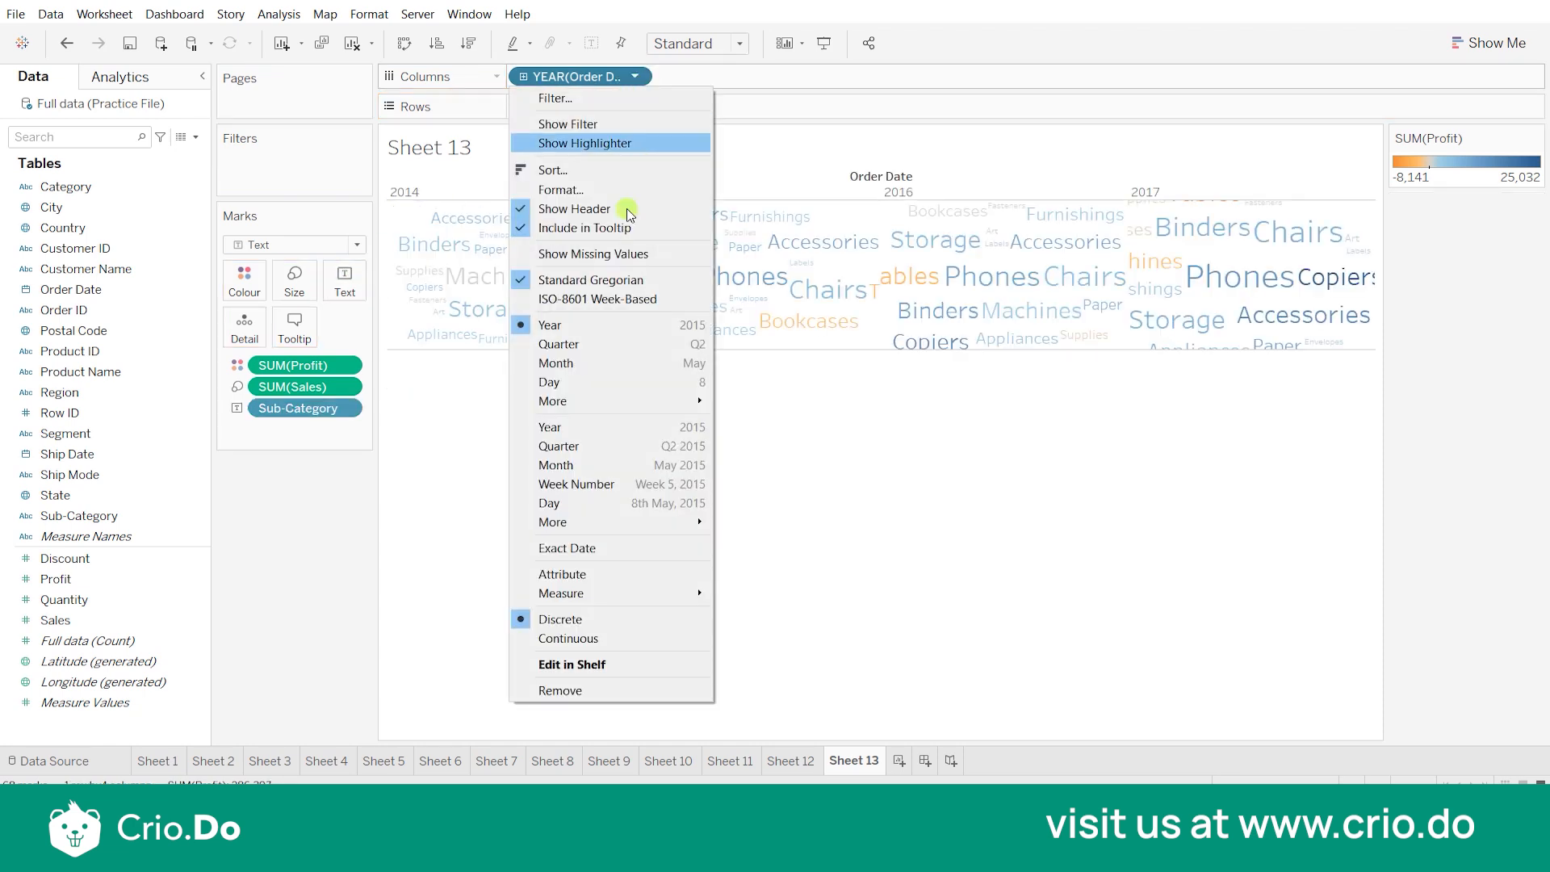
left_click(635, 686)
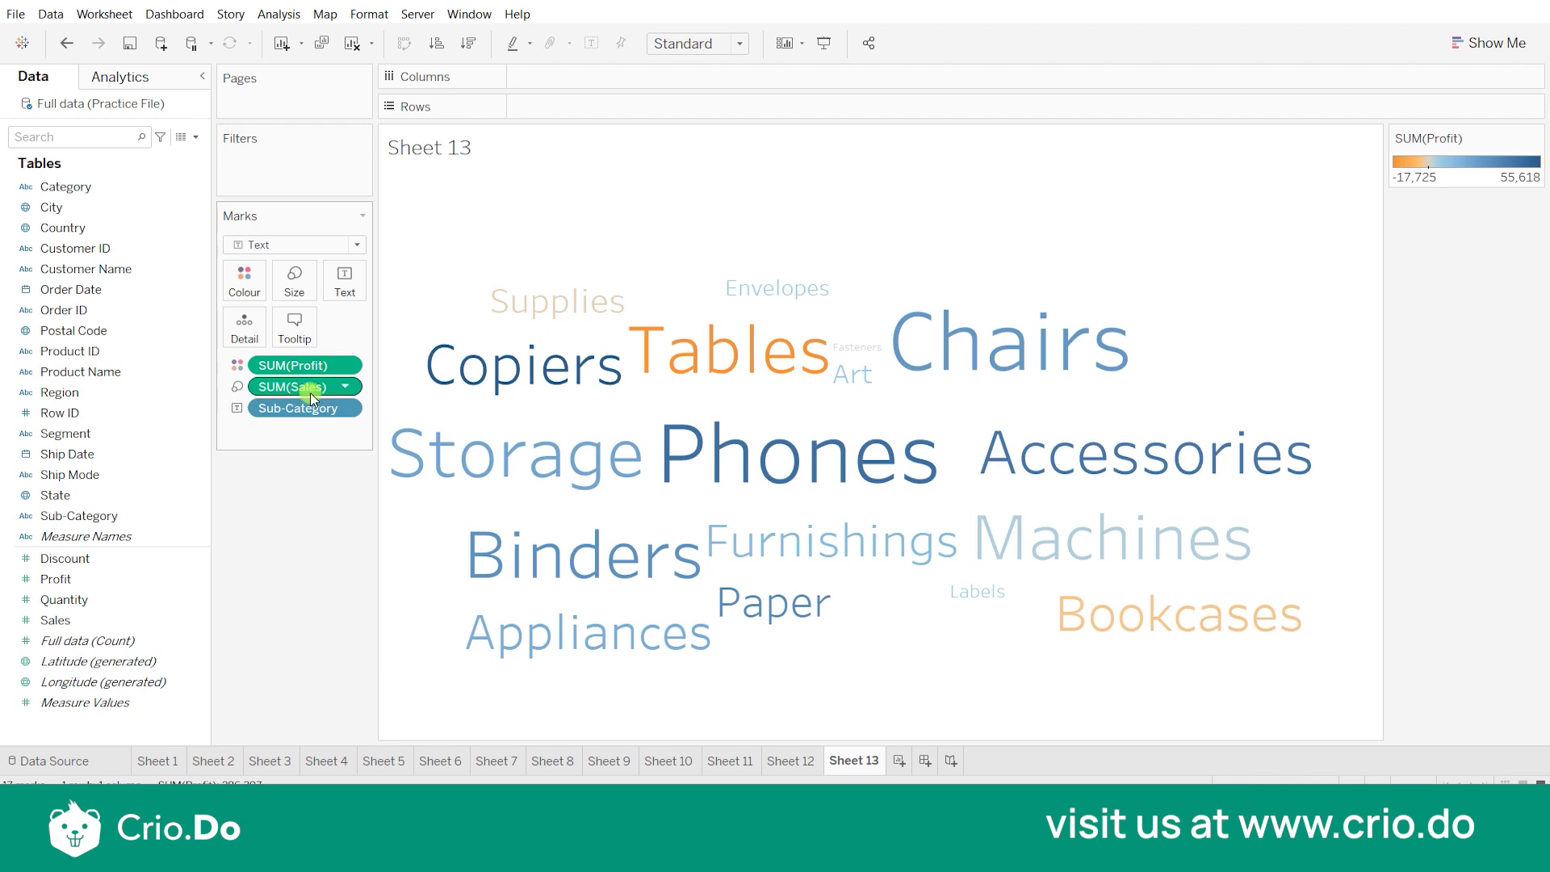
- Move Sub-Category from the text marks back to rows and place Order Date in the columns again
mouse_move(588, 507)
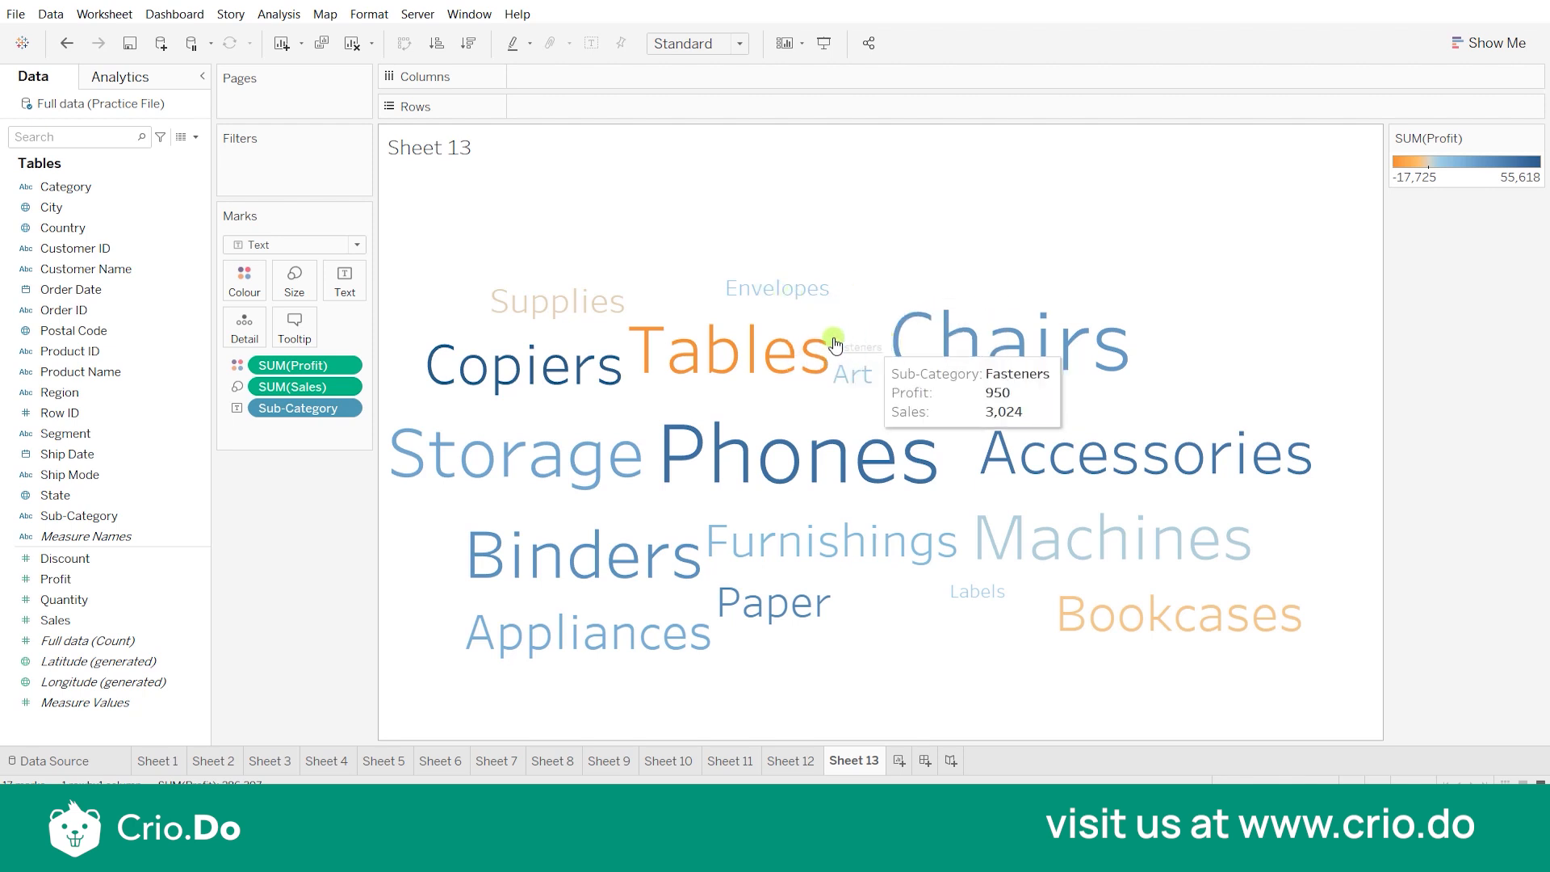
mouse_move(824, 444)
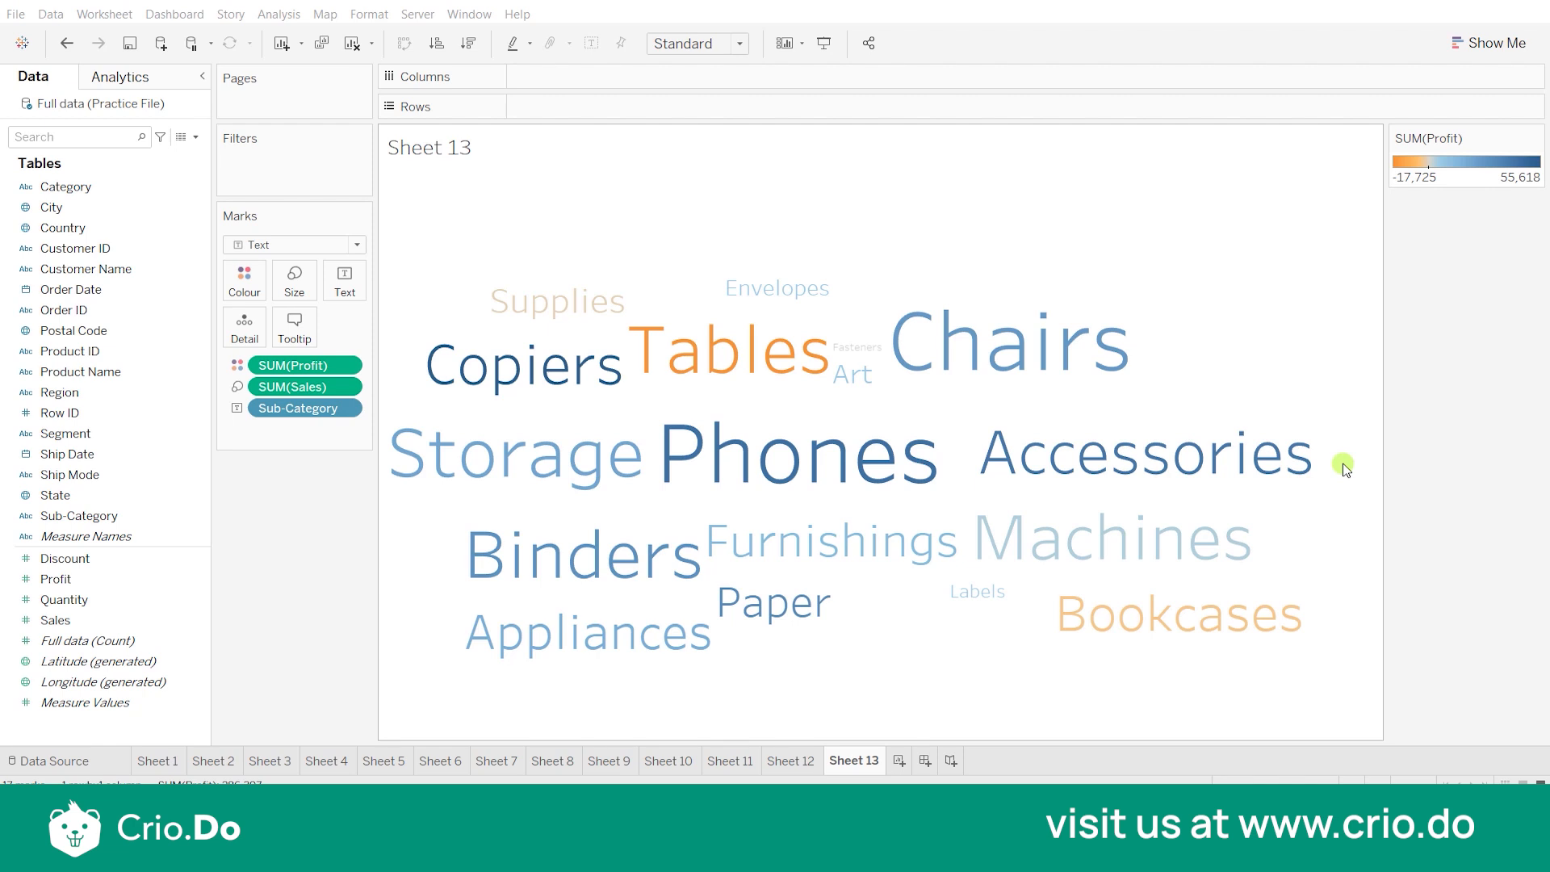
mouse_move(608, 543)
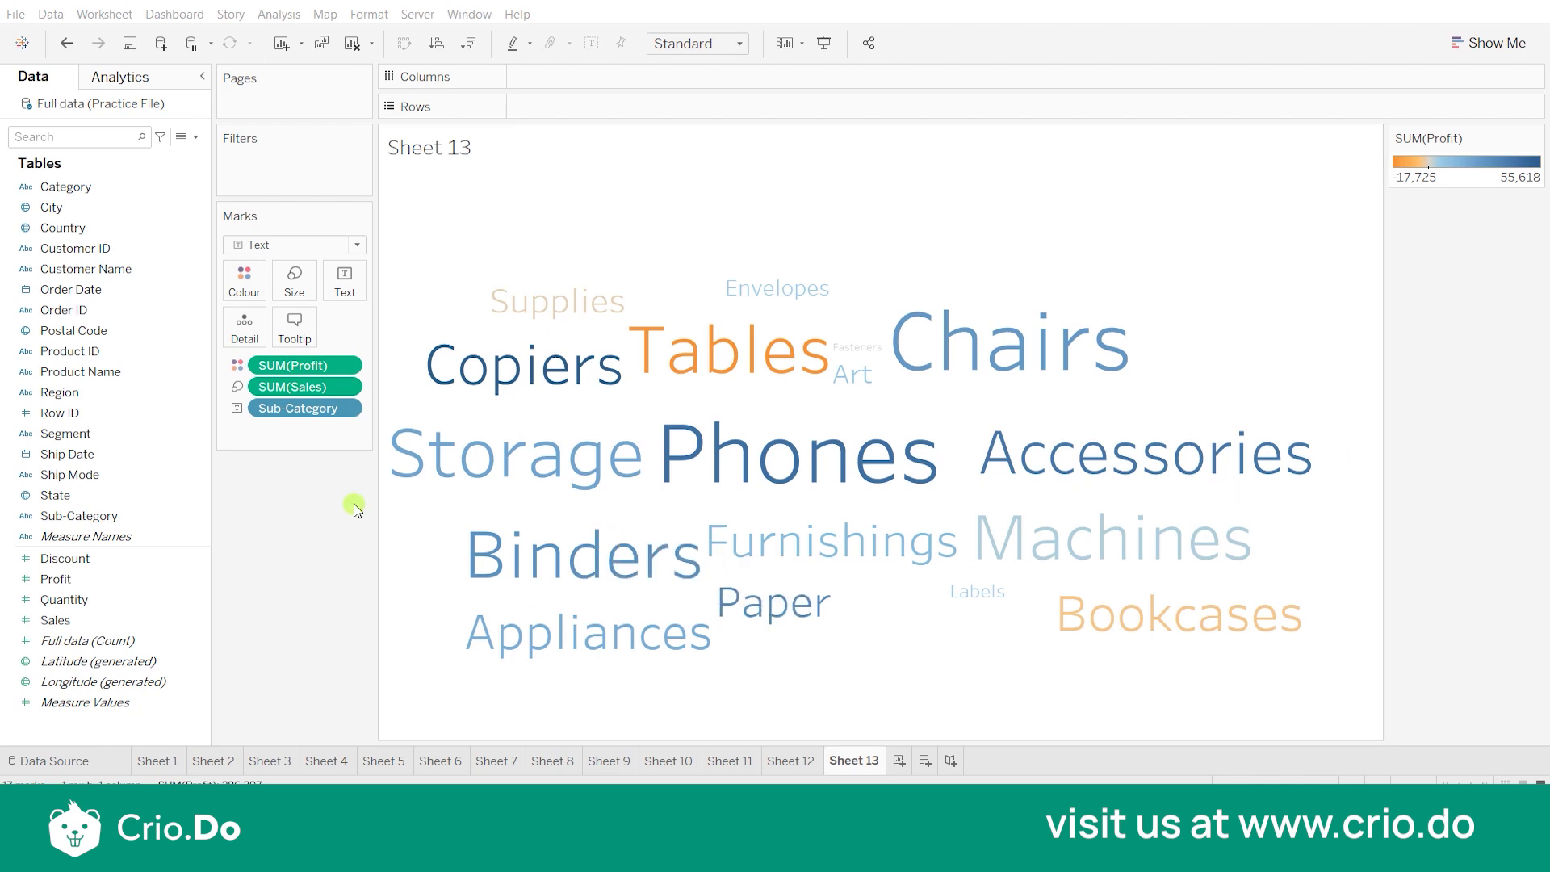
left_click(289, 409)
left_click_drag(383, 363, 583, 107)
left_click_drag(117, 289, 675, 86)
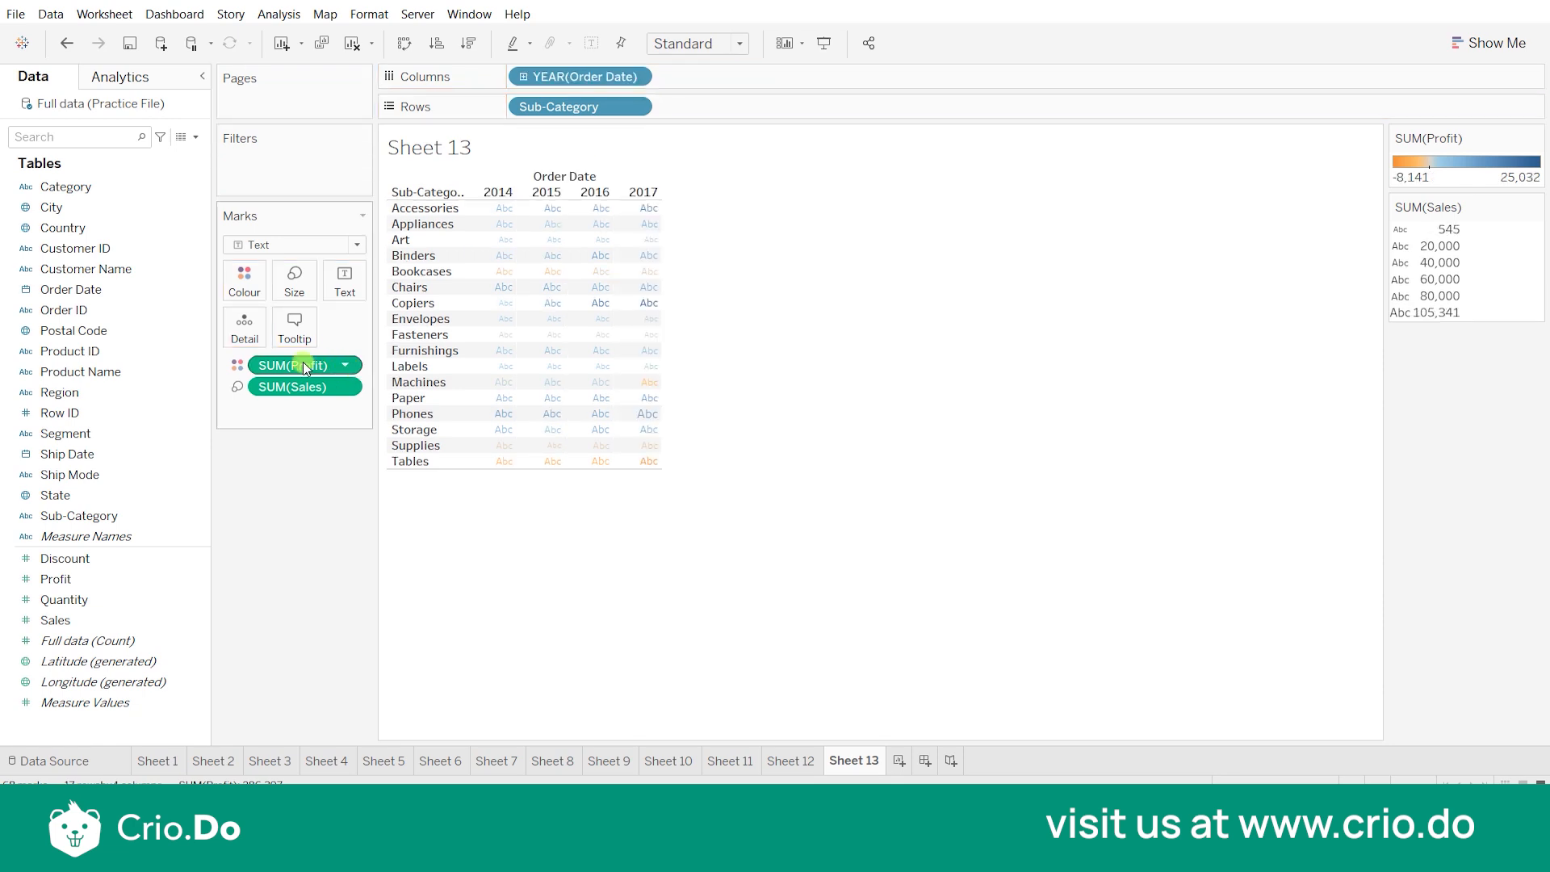
- Show Sales as text instead of size and remove Profit from the marks
left_click(290, 386)
left_click_drag(291, 386, 358, 276)
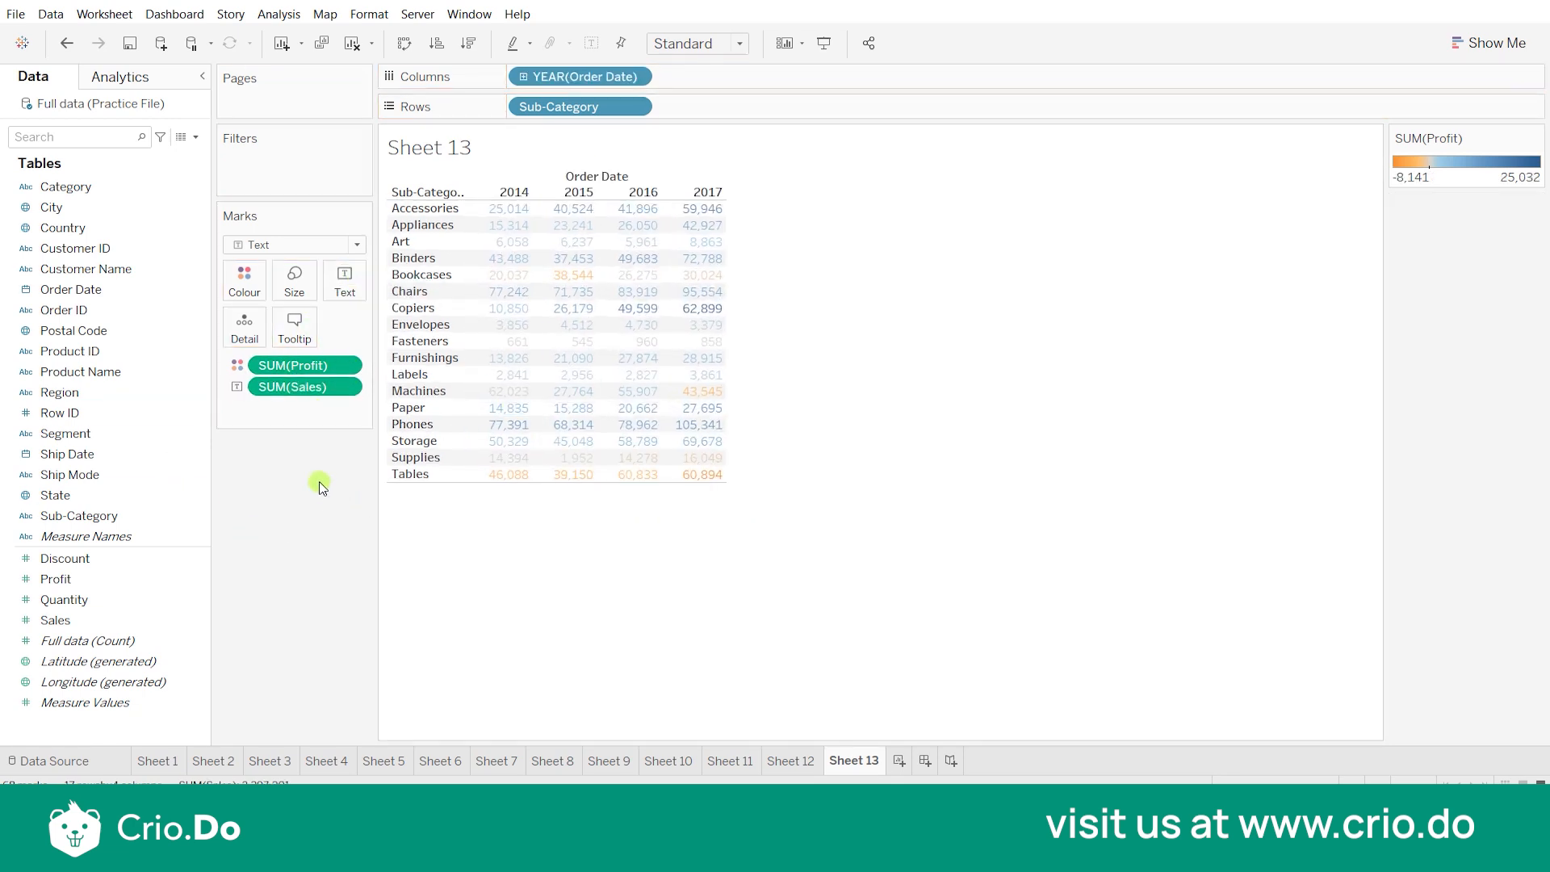
left_click_drag(312, 365, 302, 540)
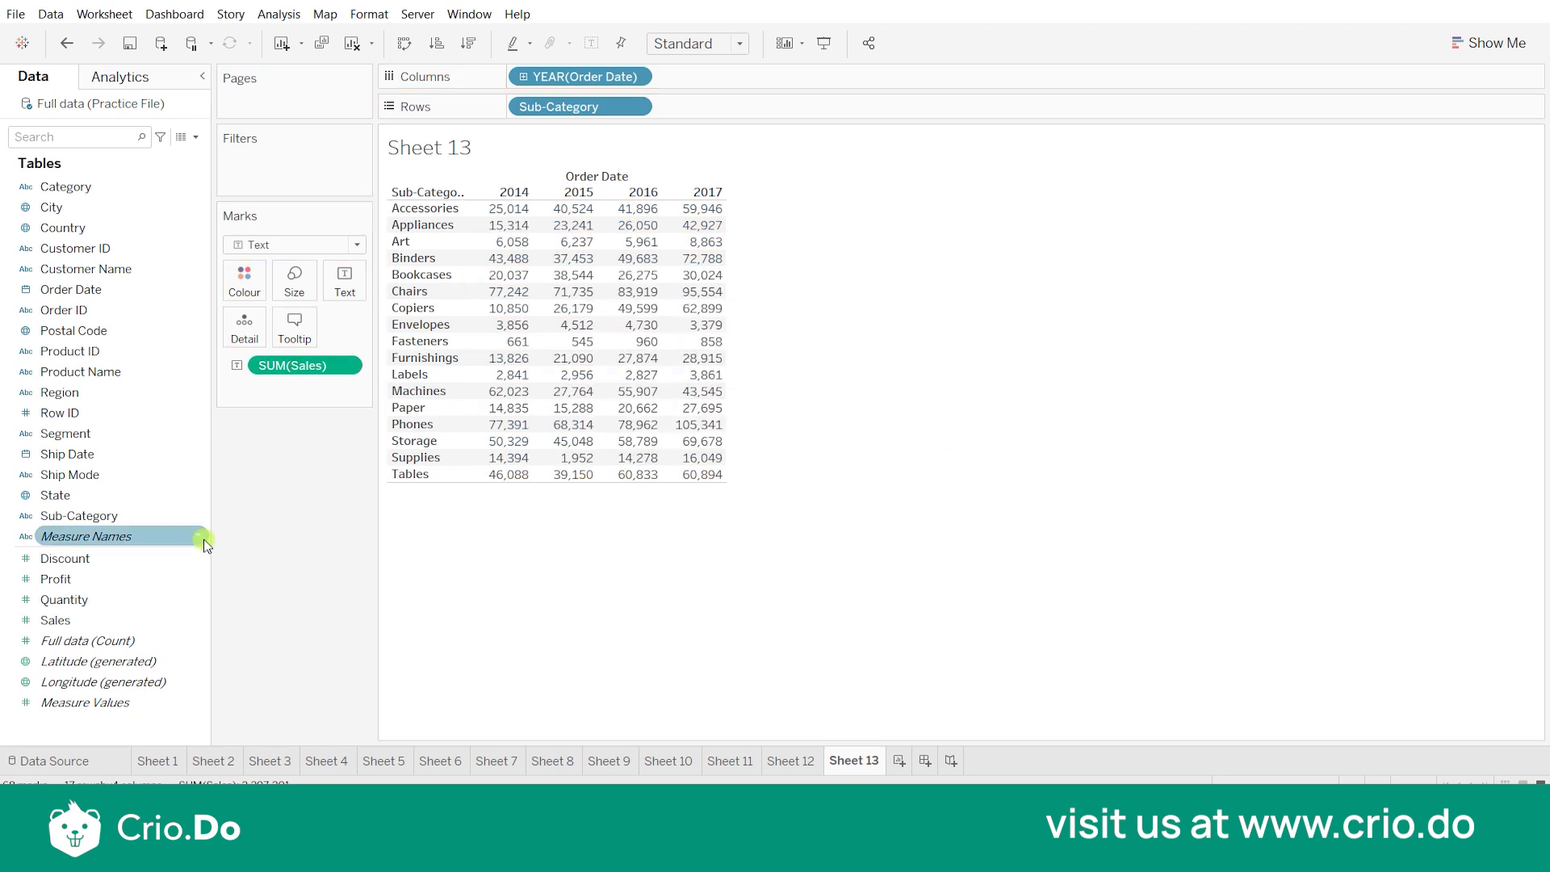
- Add Product Name as a detail of the marks in the sales table
mouse_move(205, 546)
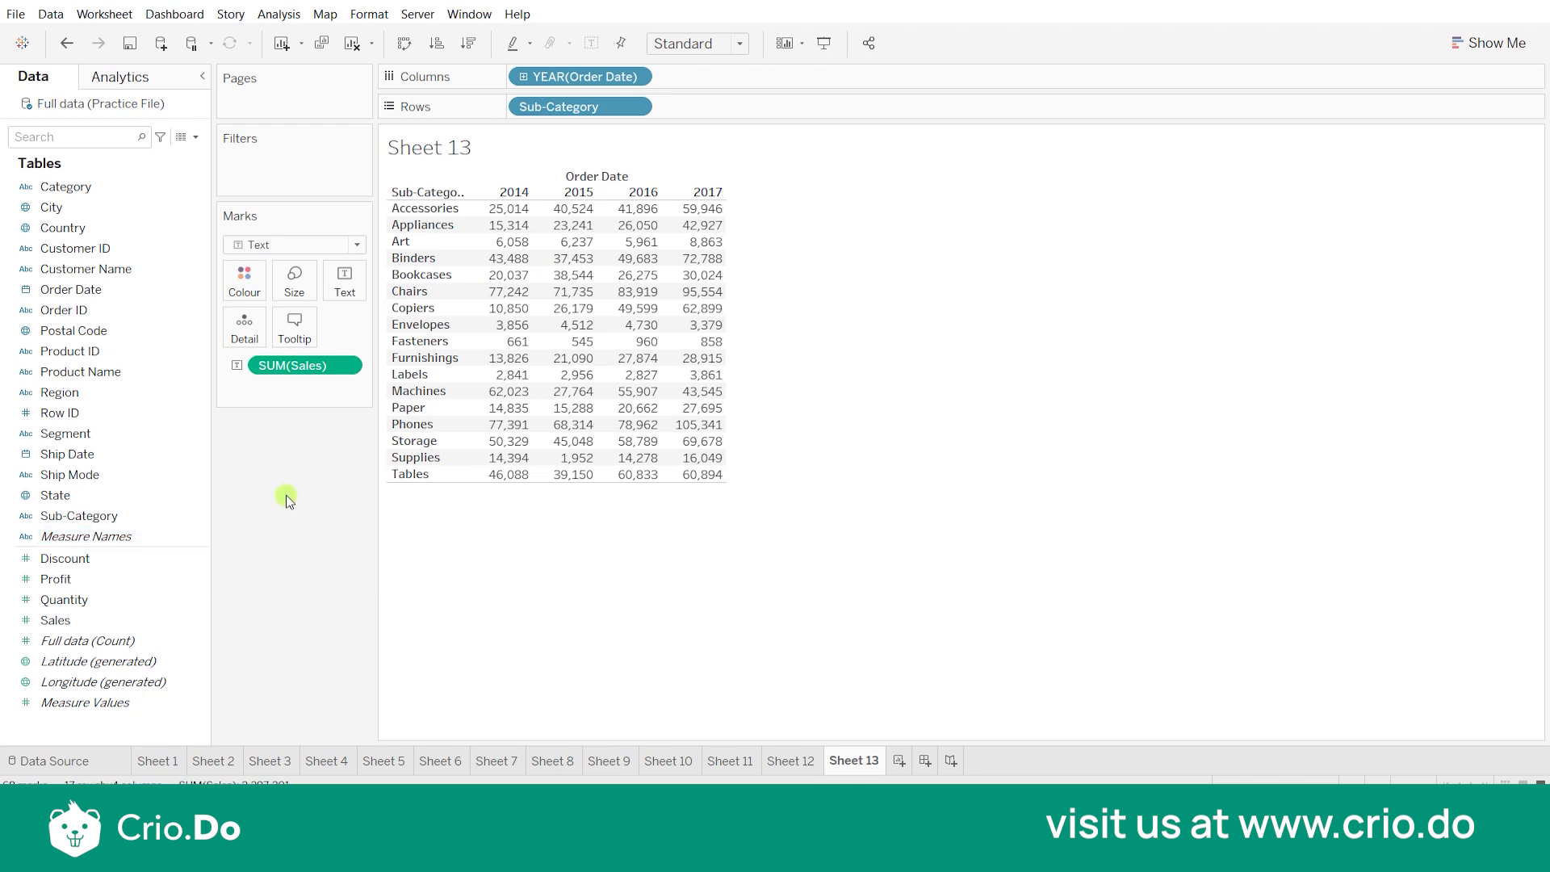
left_click(185, 455)
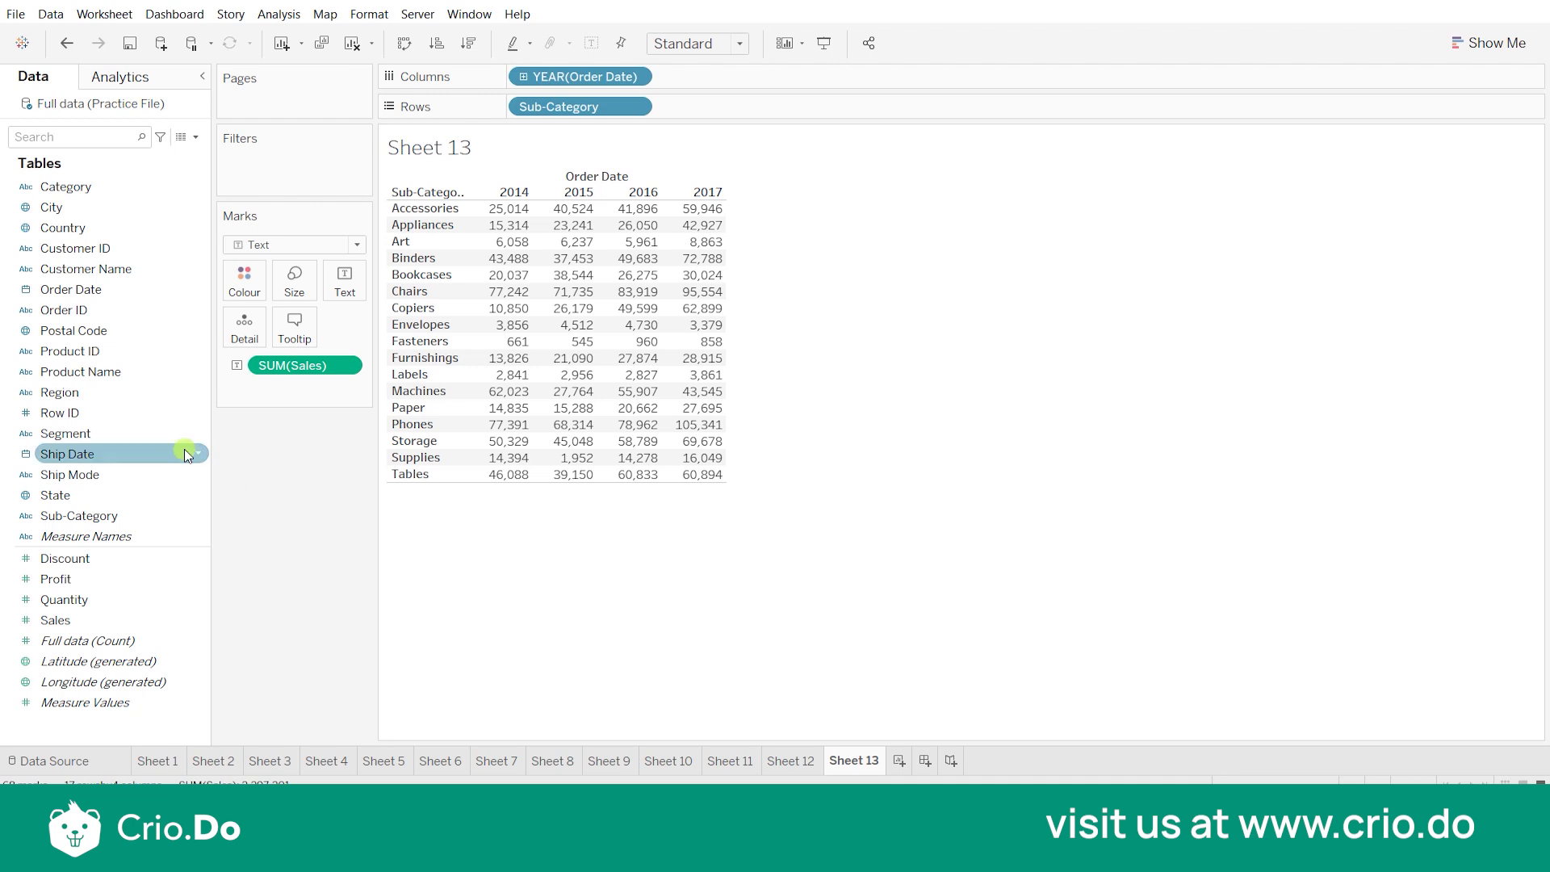
left_click(140, 393)
left_click(117, 372)
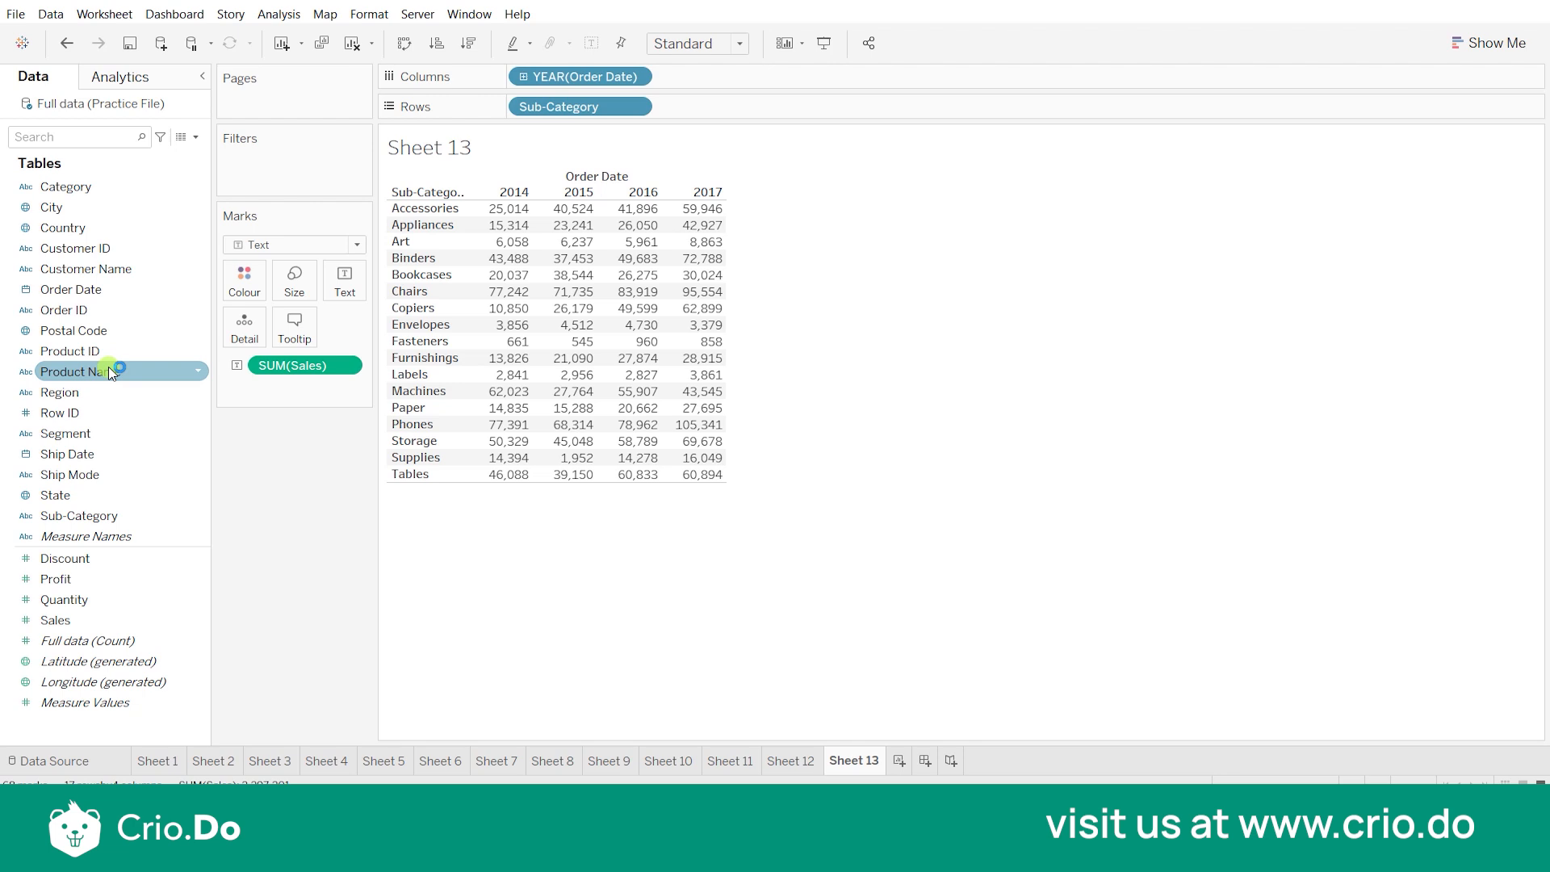
left_click_drag(111, 373, 241, 316)
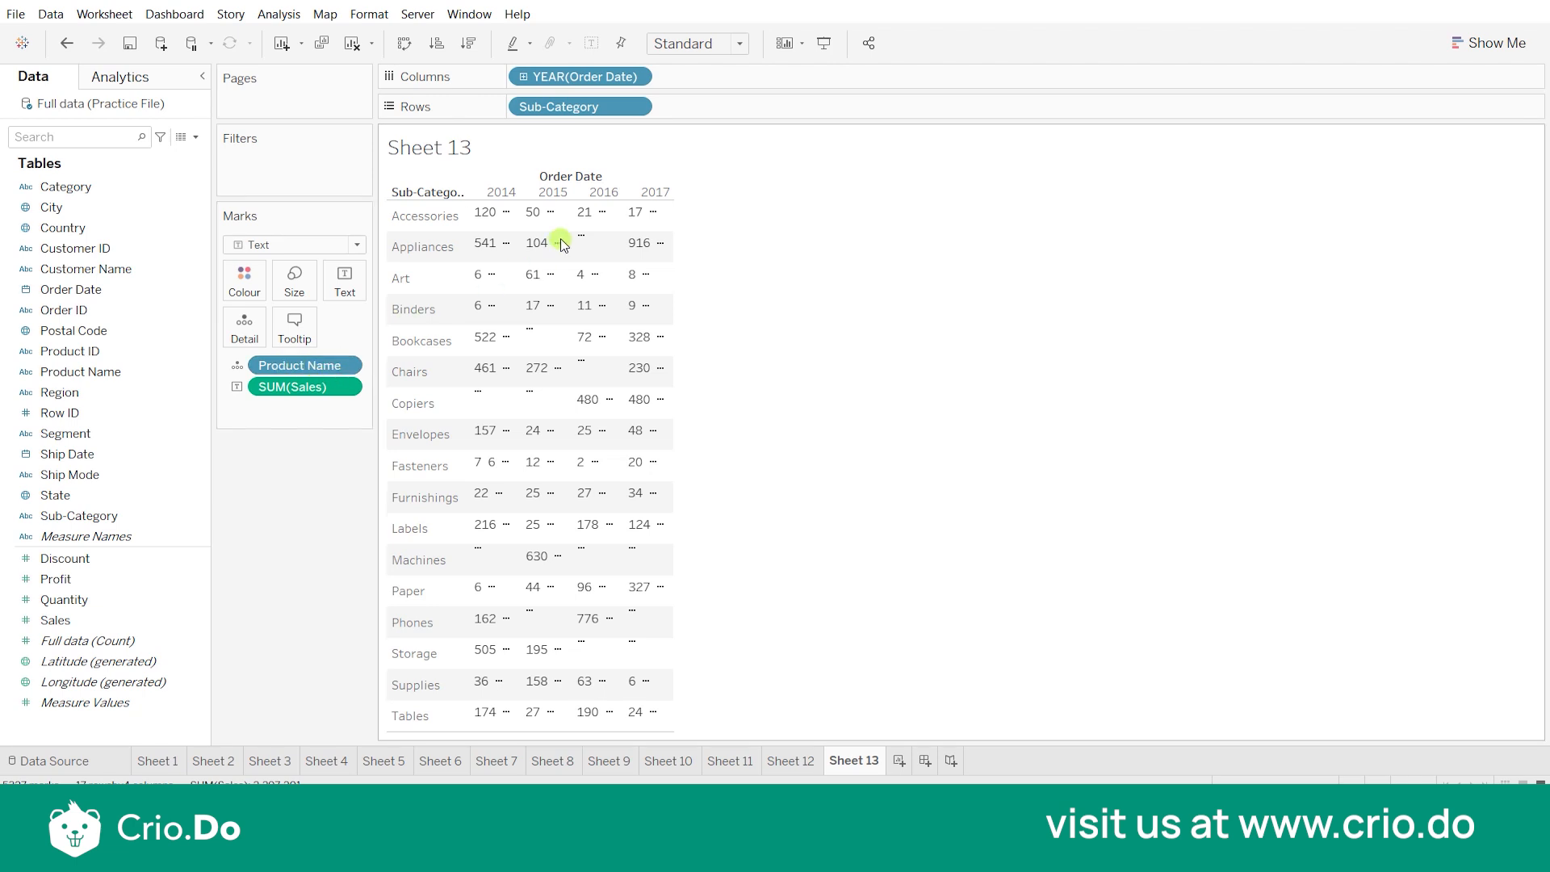
- Convert the view to a text table with the Show Me chart suggestions
mouse_move(539, 229)
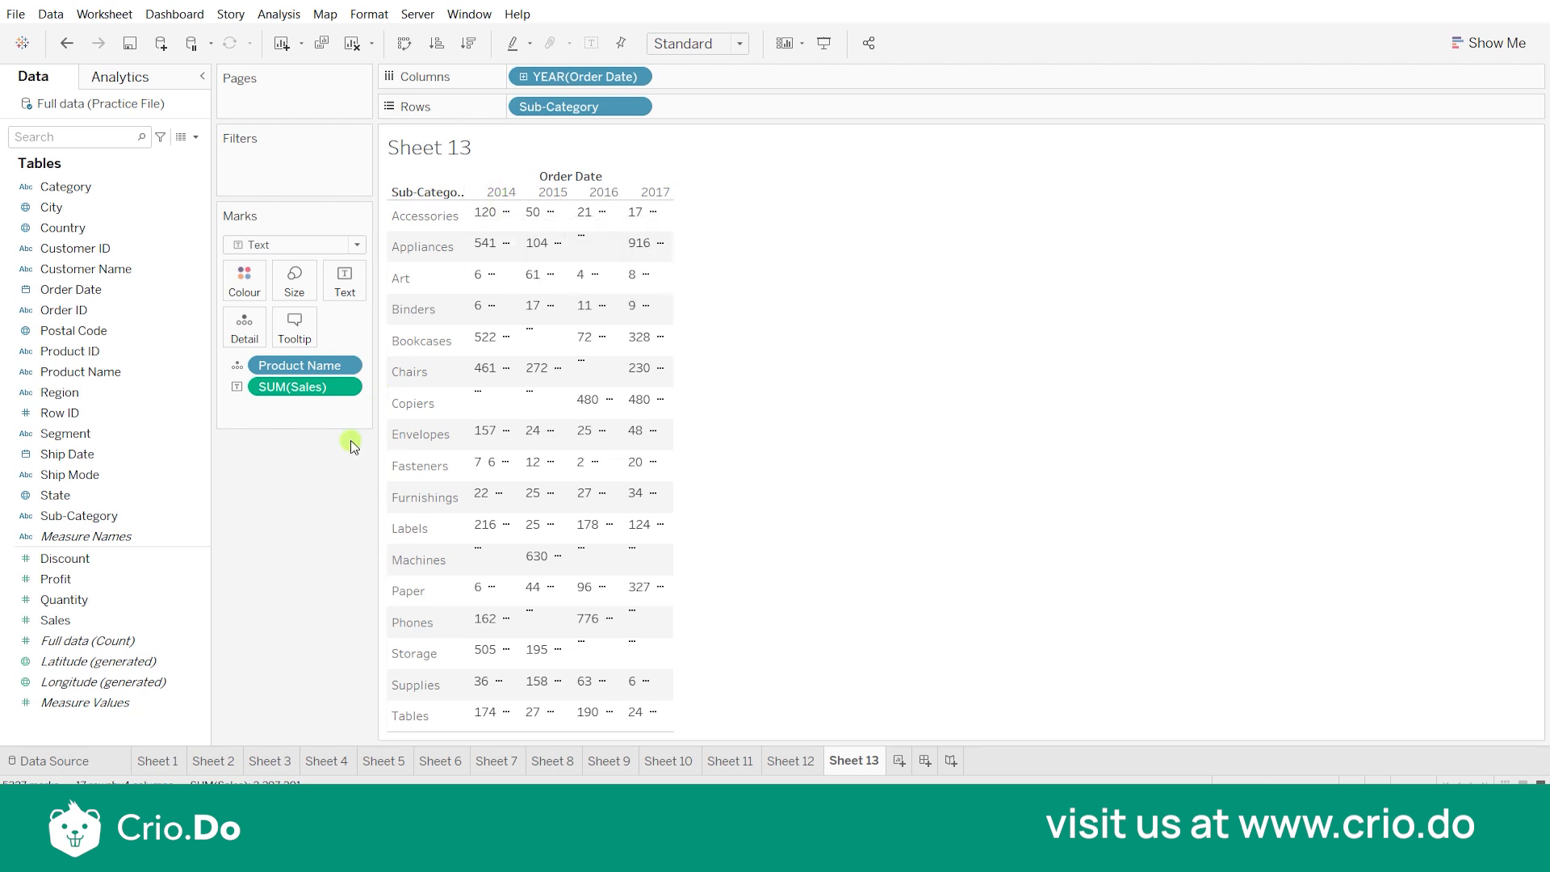
mouse_move(485, 351)
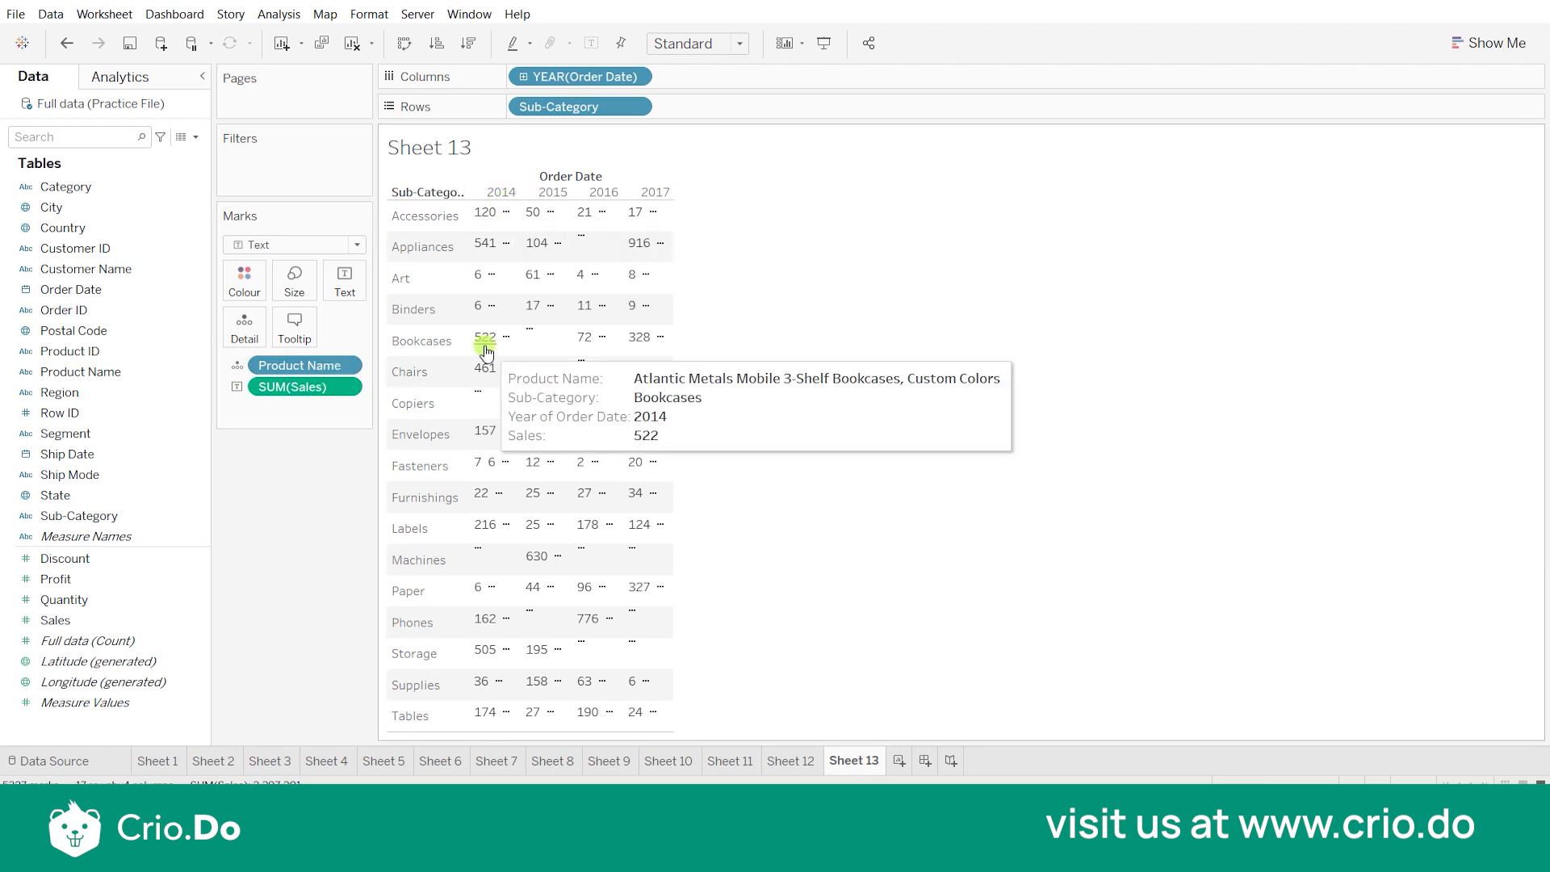
mouse_move(484, 214)
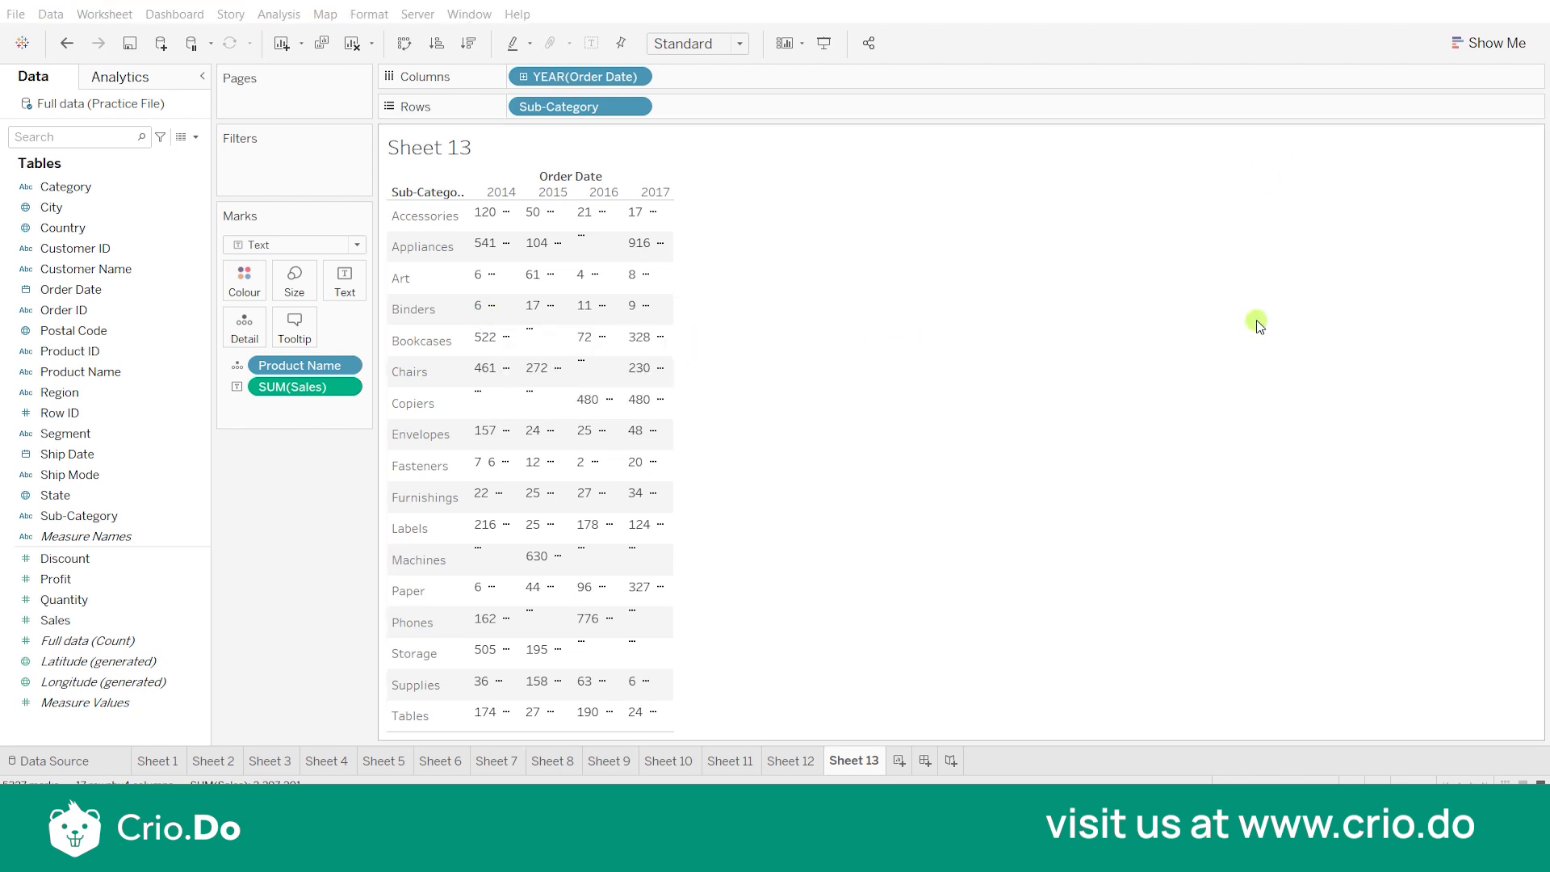
left_click(1489, 43)
left_click(1396, 103)
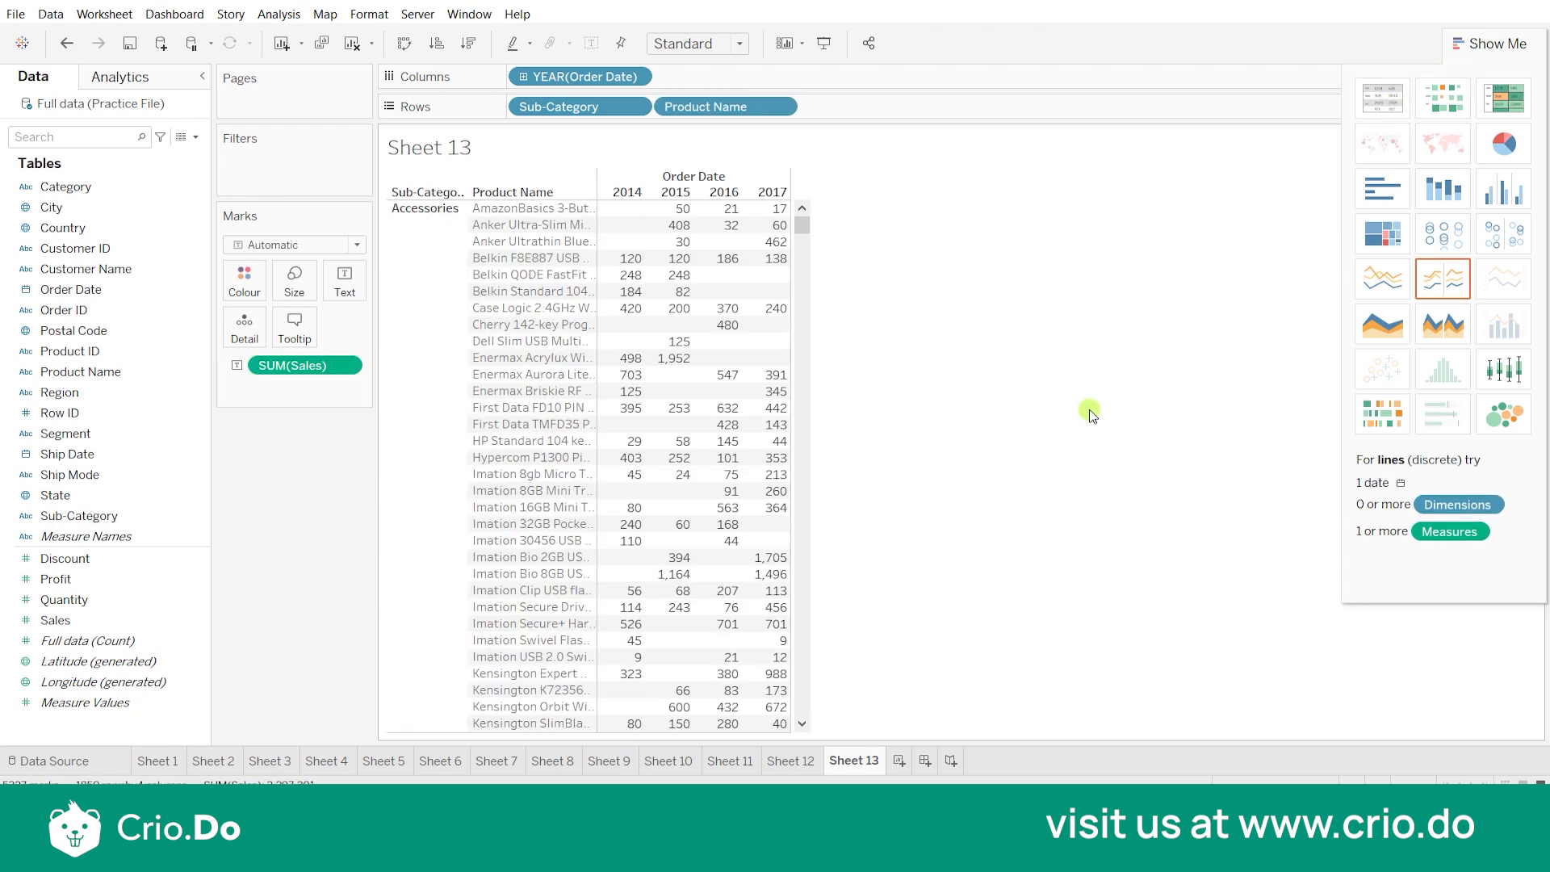
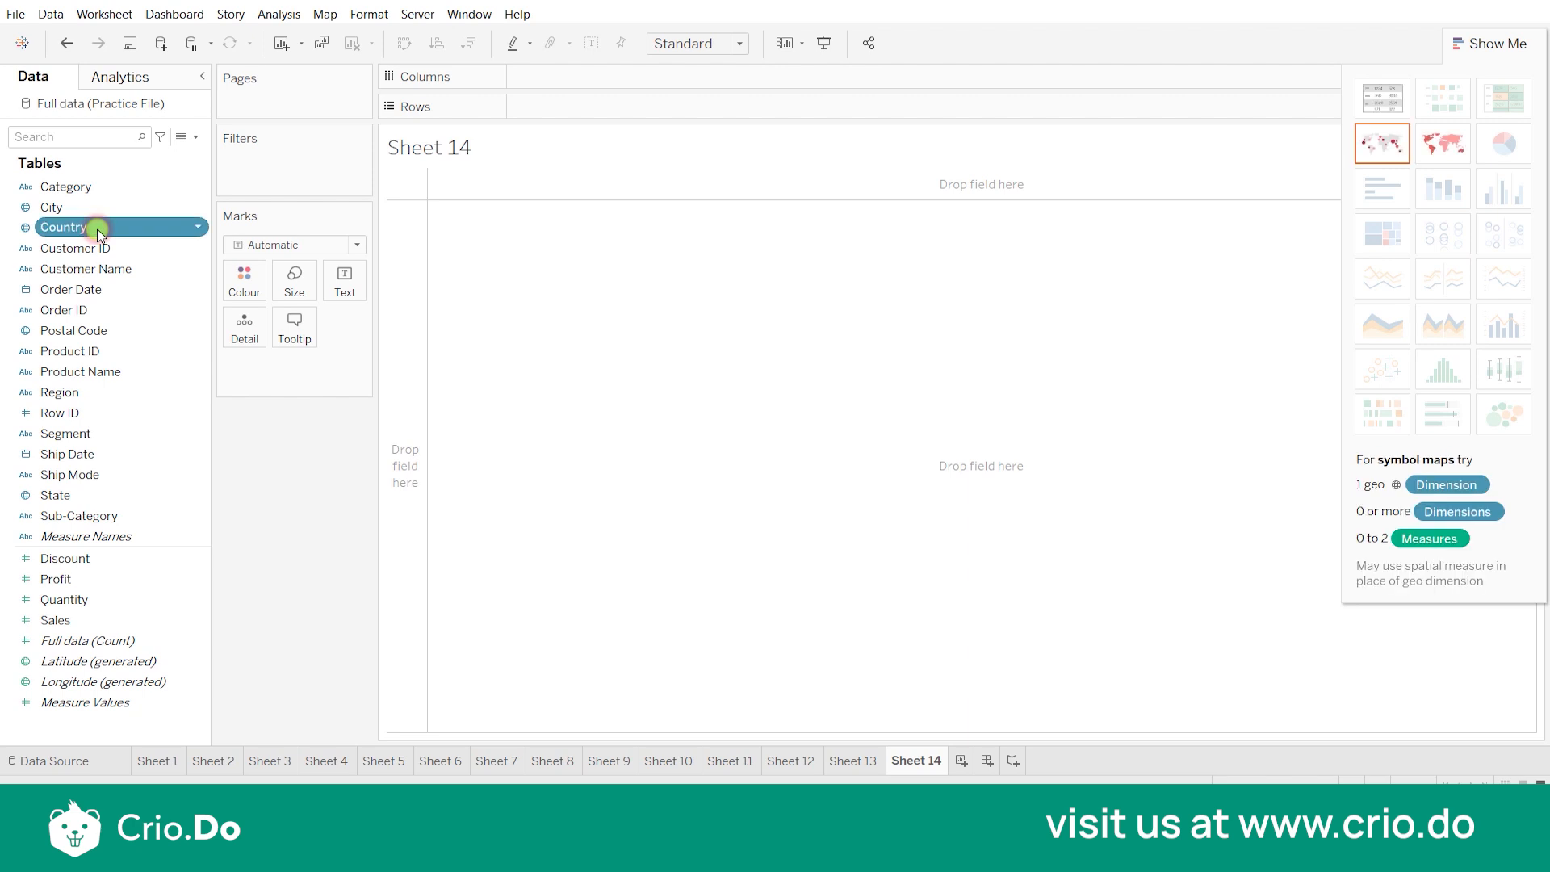
- Undo the Country map and build a table of Sales with Segment as rows
left_click(115, 583)
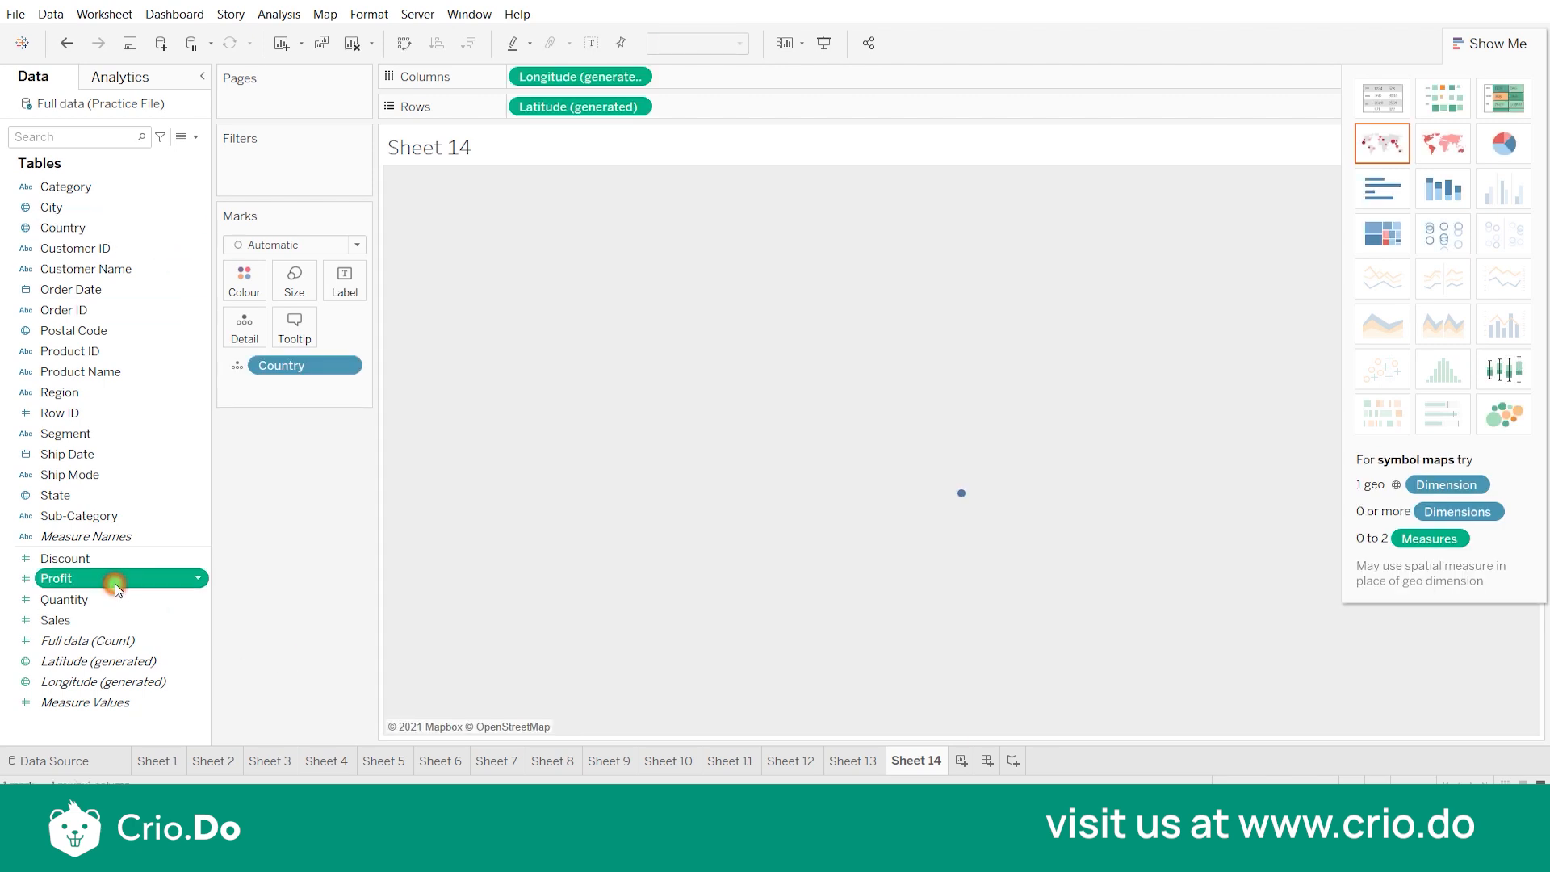
key("ctrl+z")
left_click(91, 434)
double_click(91, 435)
left_click(86, 622)
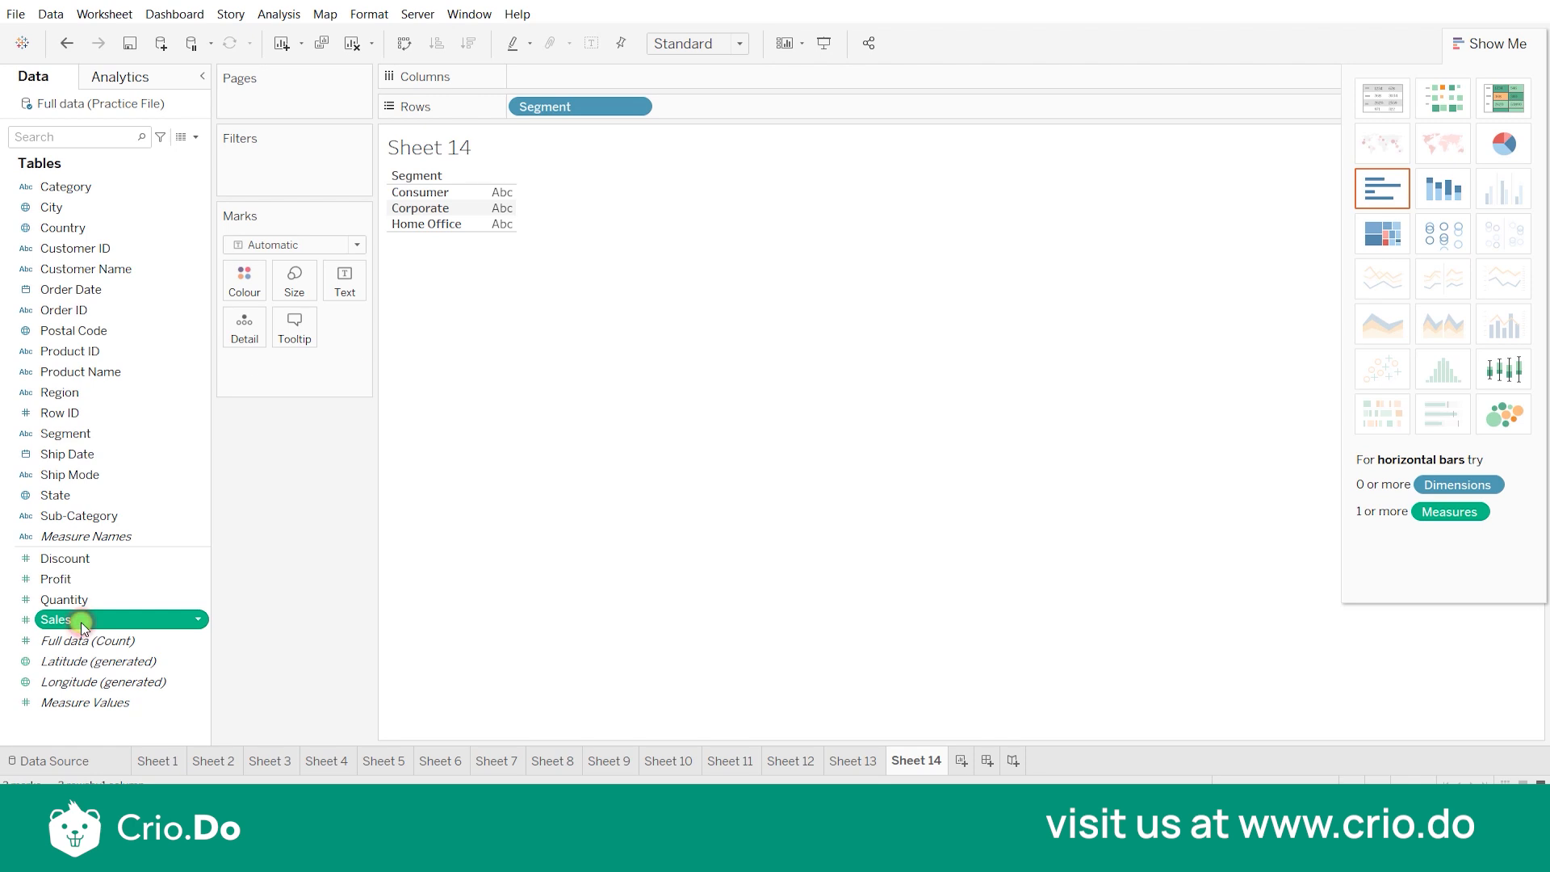
double_click(84, 621)
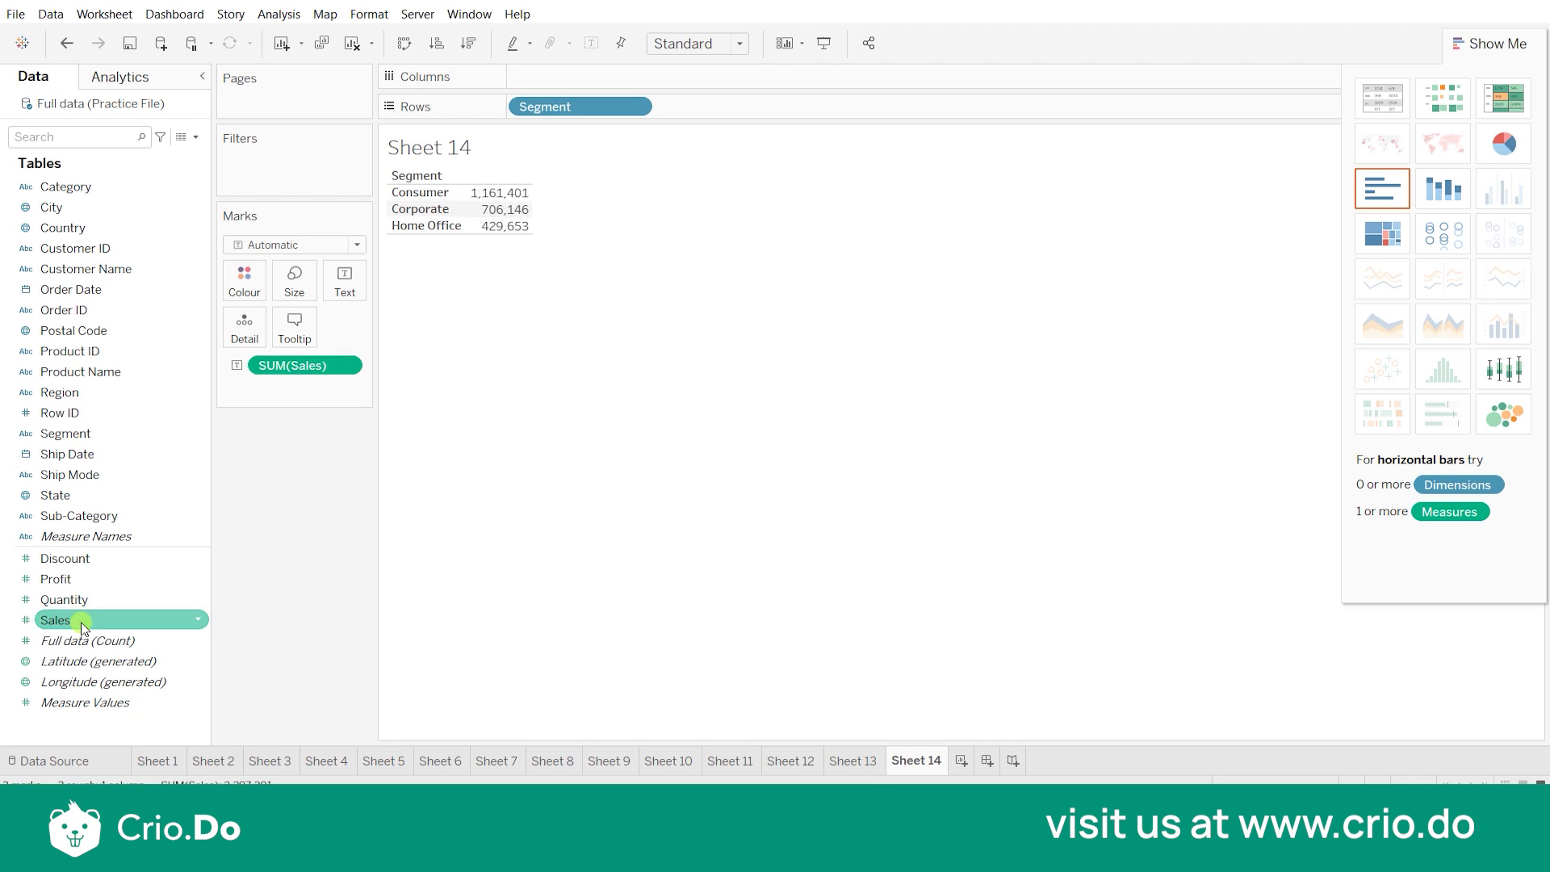
- Change the mark type to Pie and move Segment from rows to colour, forming a single pie chart
left_click(273, 244)
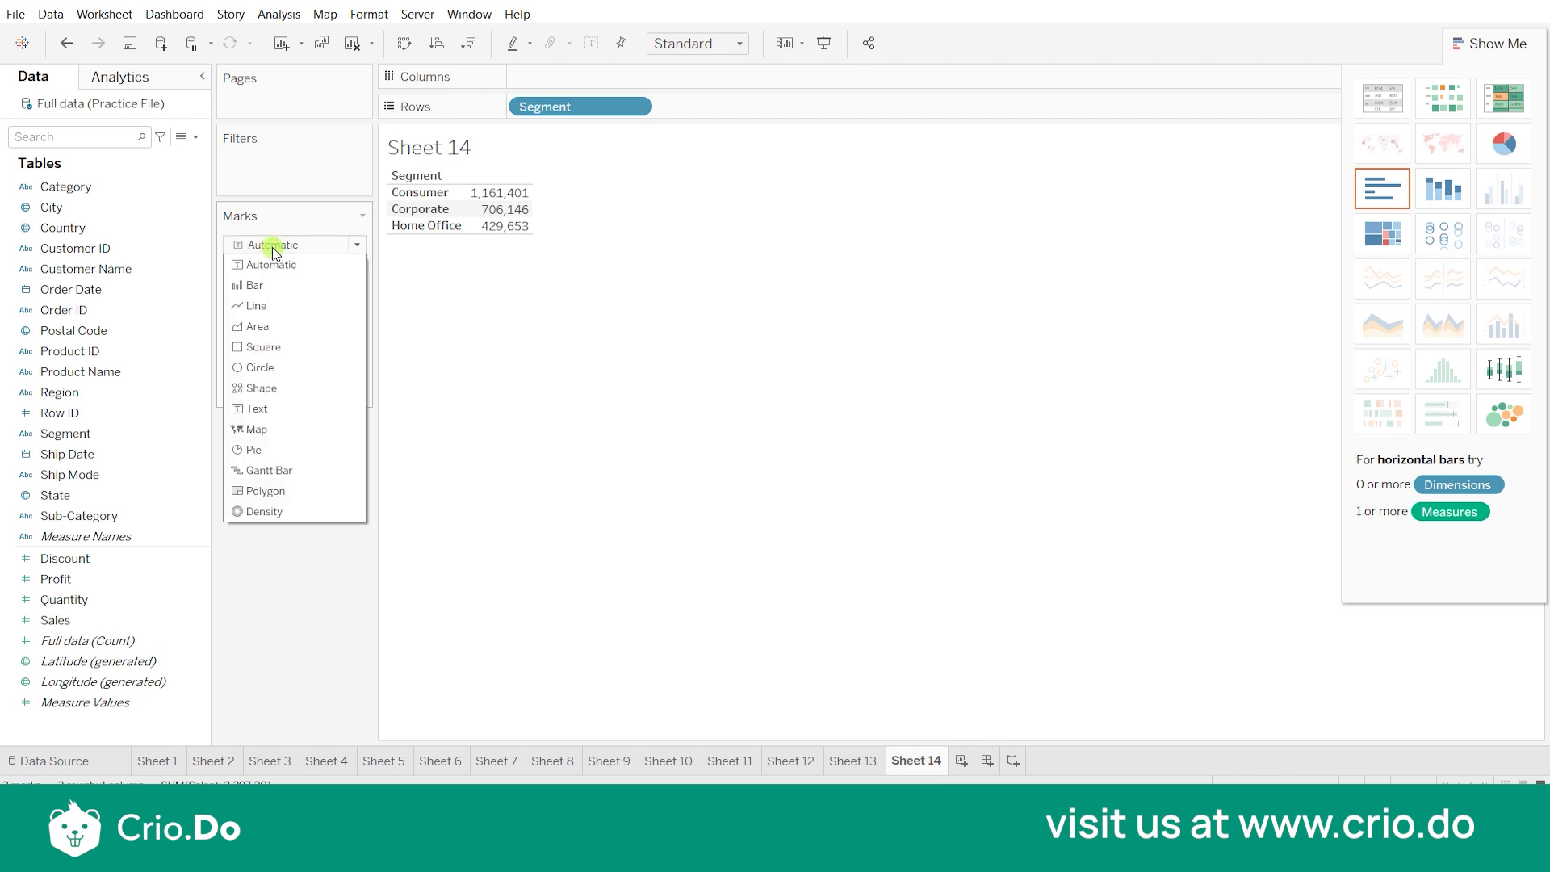
left_click(294, 450)
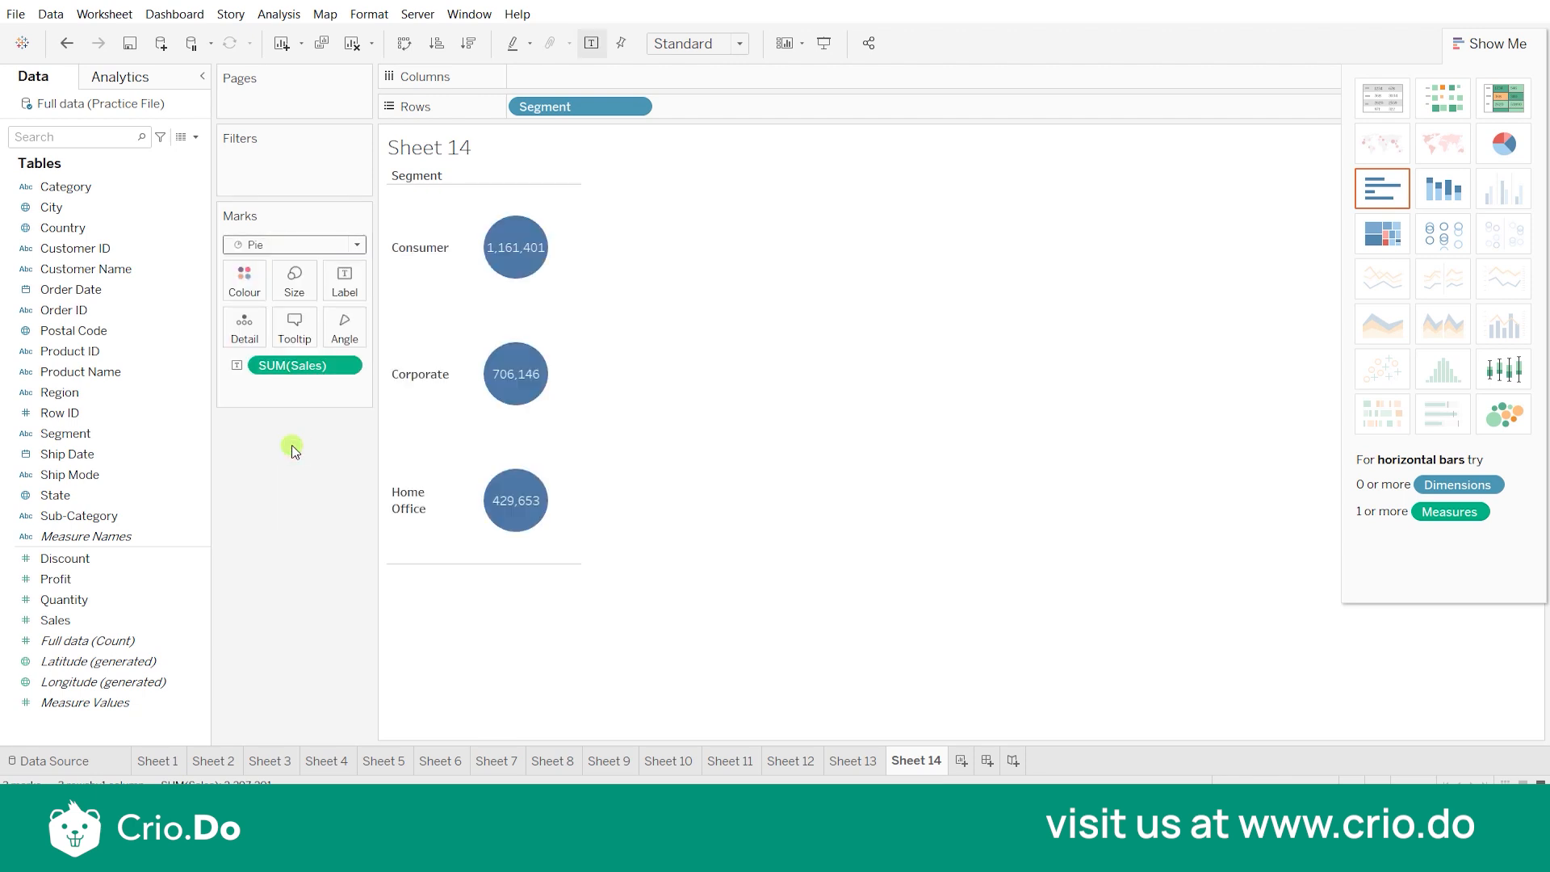
left_click_drag(563, 106, 245, 279)
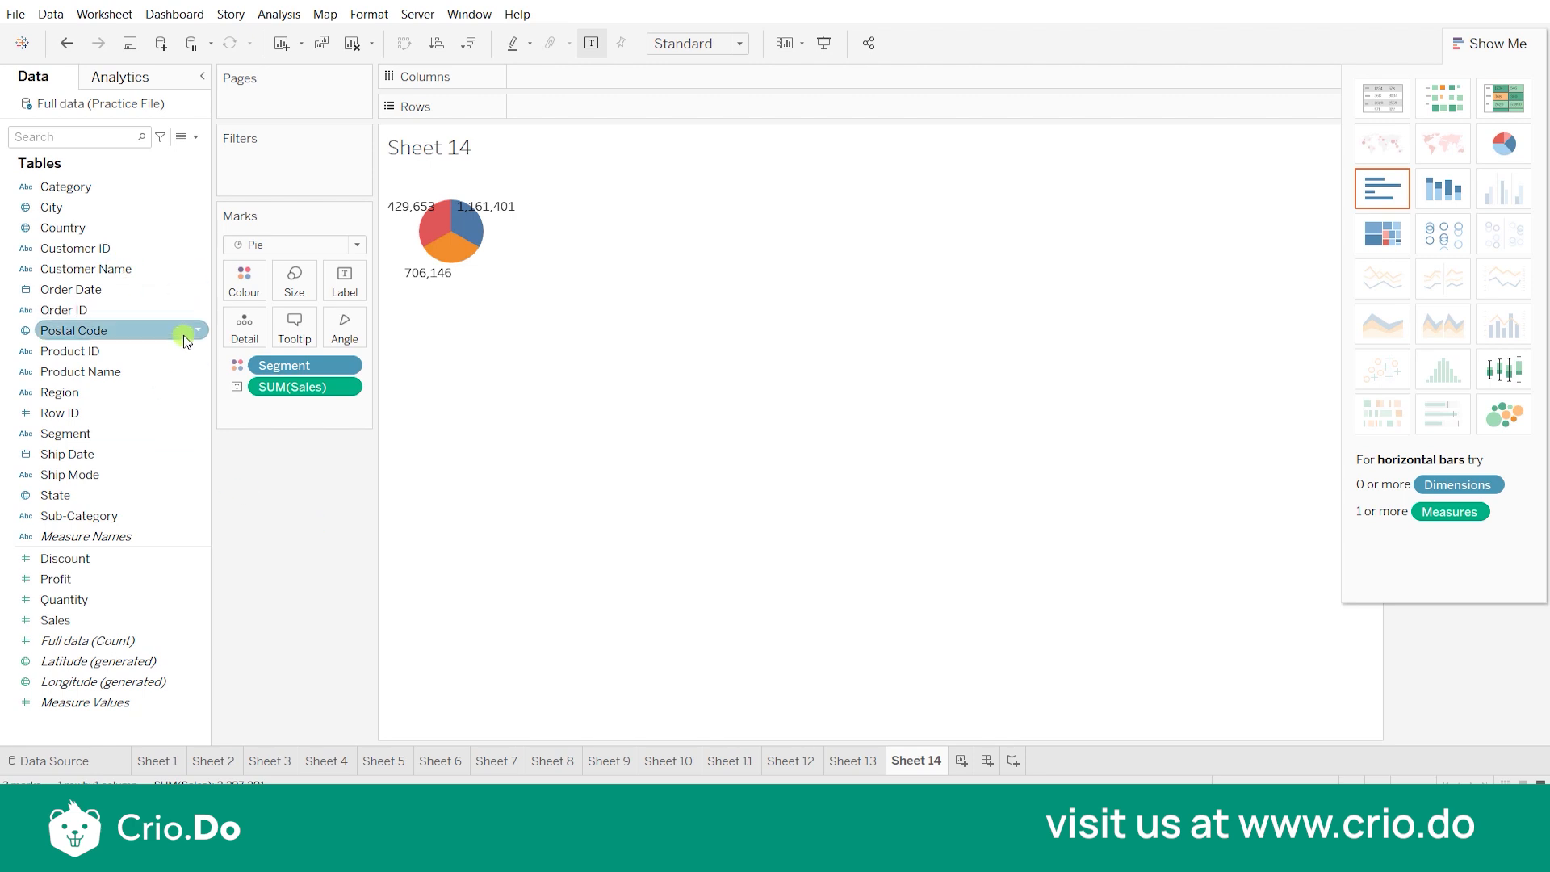
- Clear the sheet and build a Country map coloured by Ship Mode
key("alt+shift+BackSpace")
double_click(99, 229)
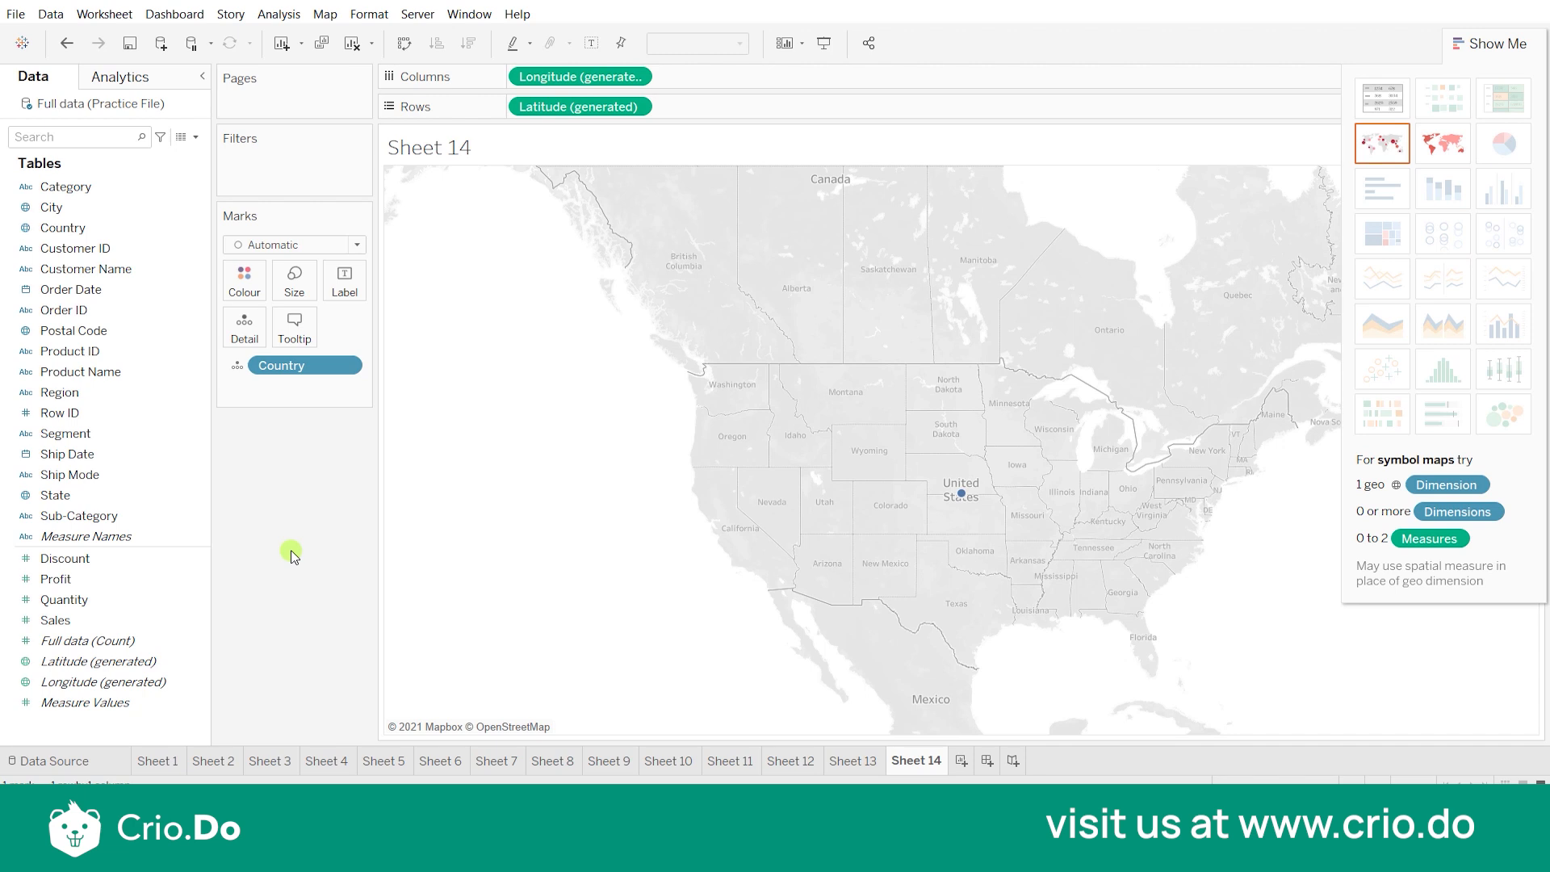
left_click(97, 474)
left_click_drag(88, 474, 243, 281)
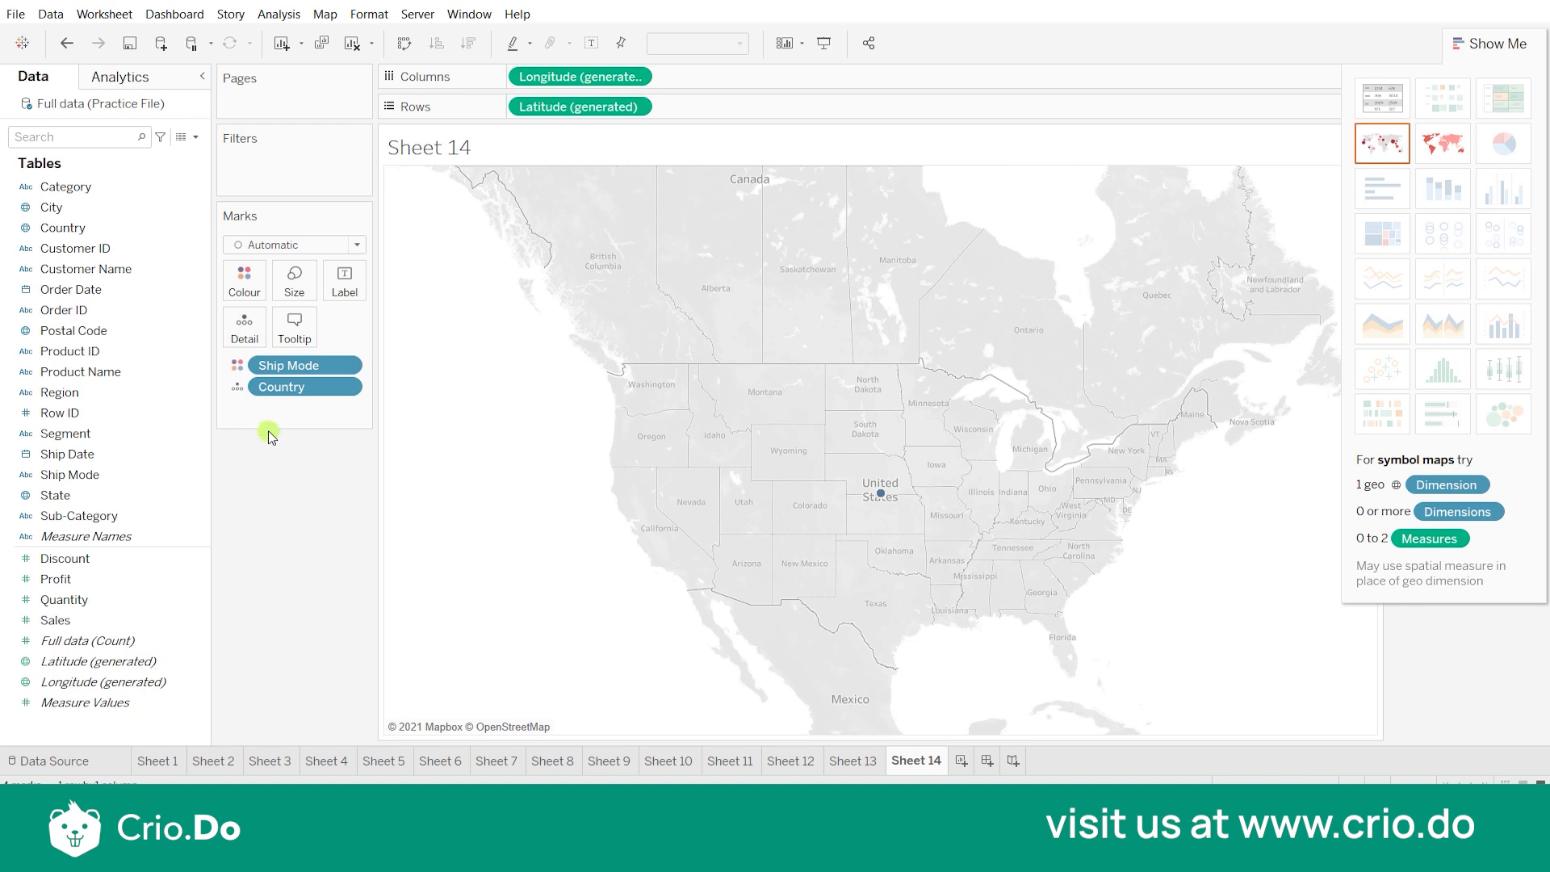
- Add State as a detail of the map marks
left_click(196, 440)
left_click(108, 496)
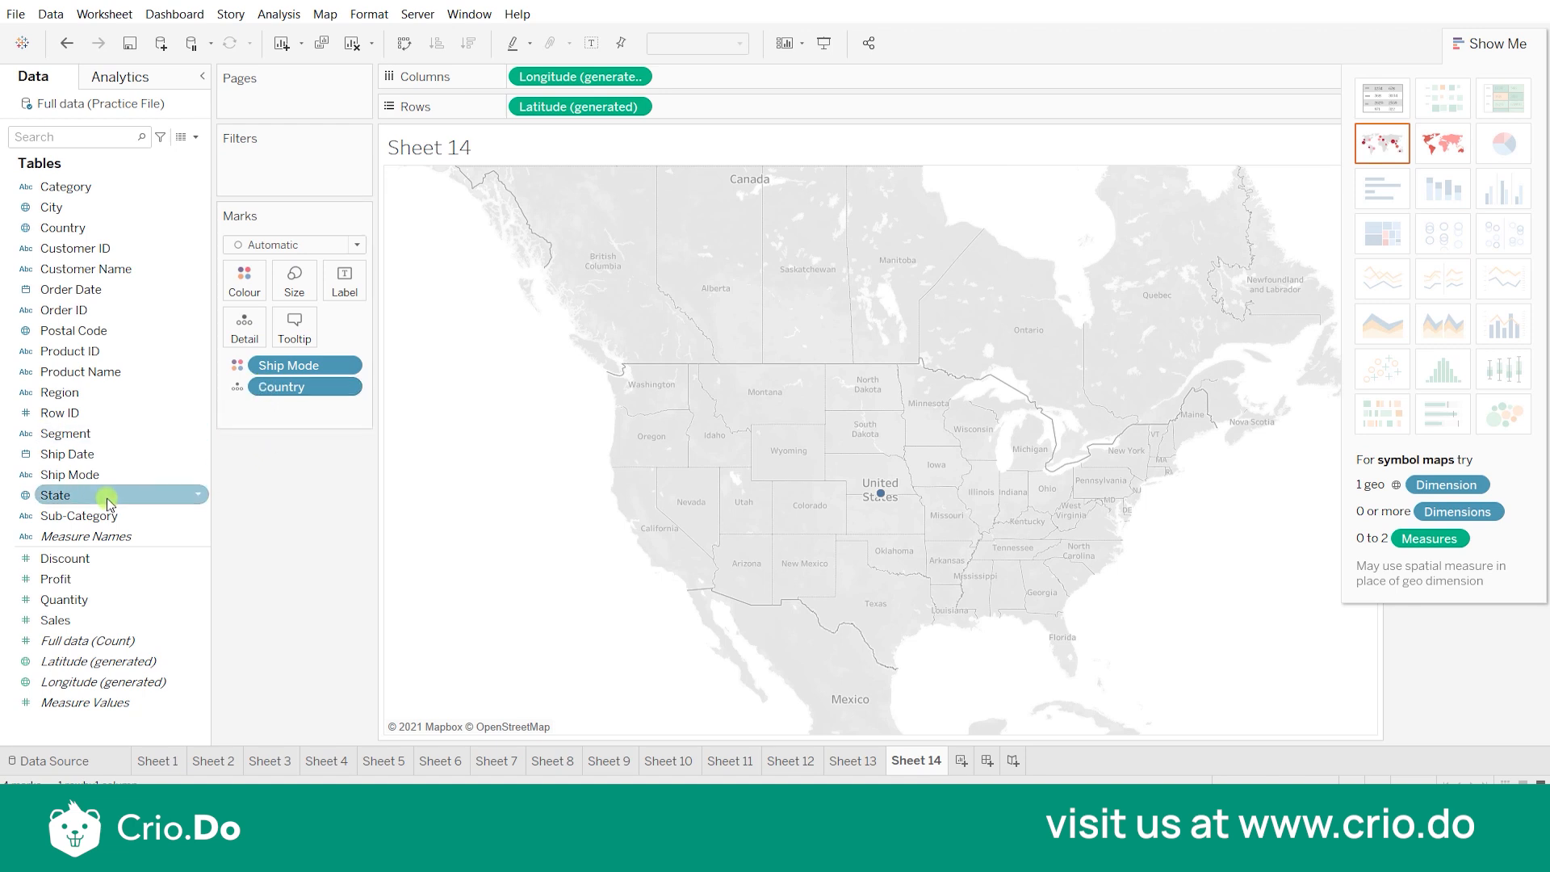
left_click_drag(108, 498, 262, 333)
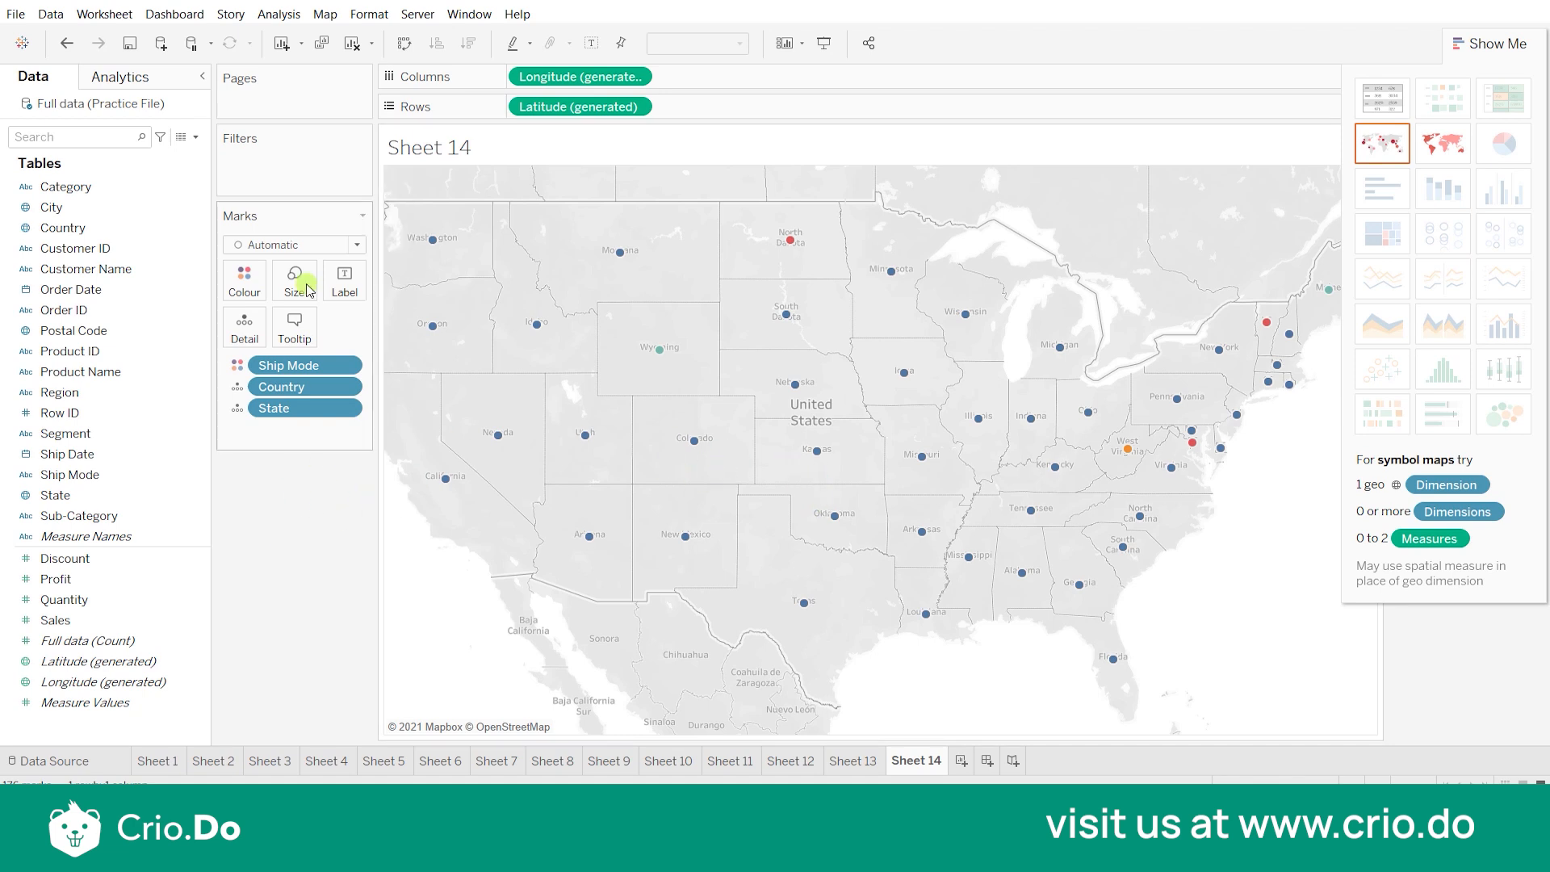
- Change the state map's mark type to Pie and enlarge the pies to near the maximum size
left_click(307, 248)
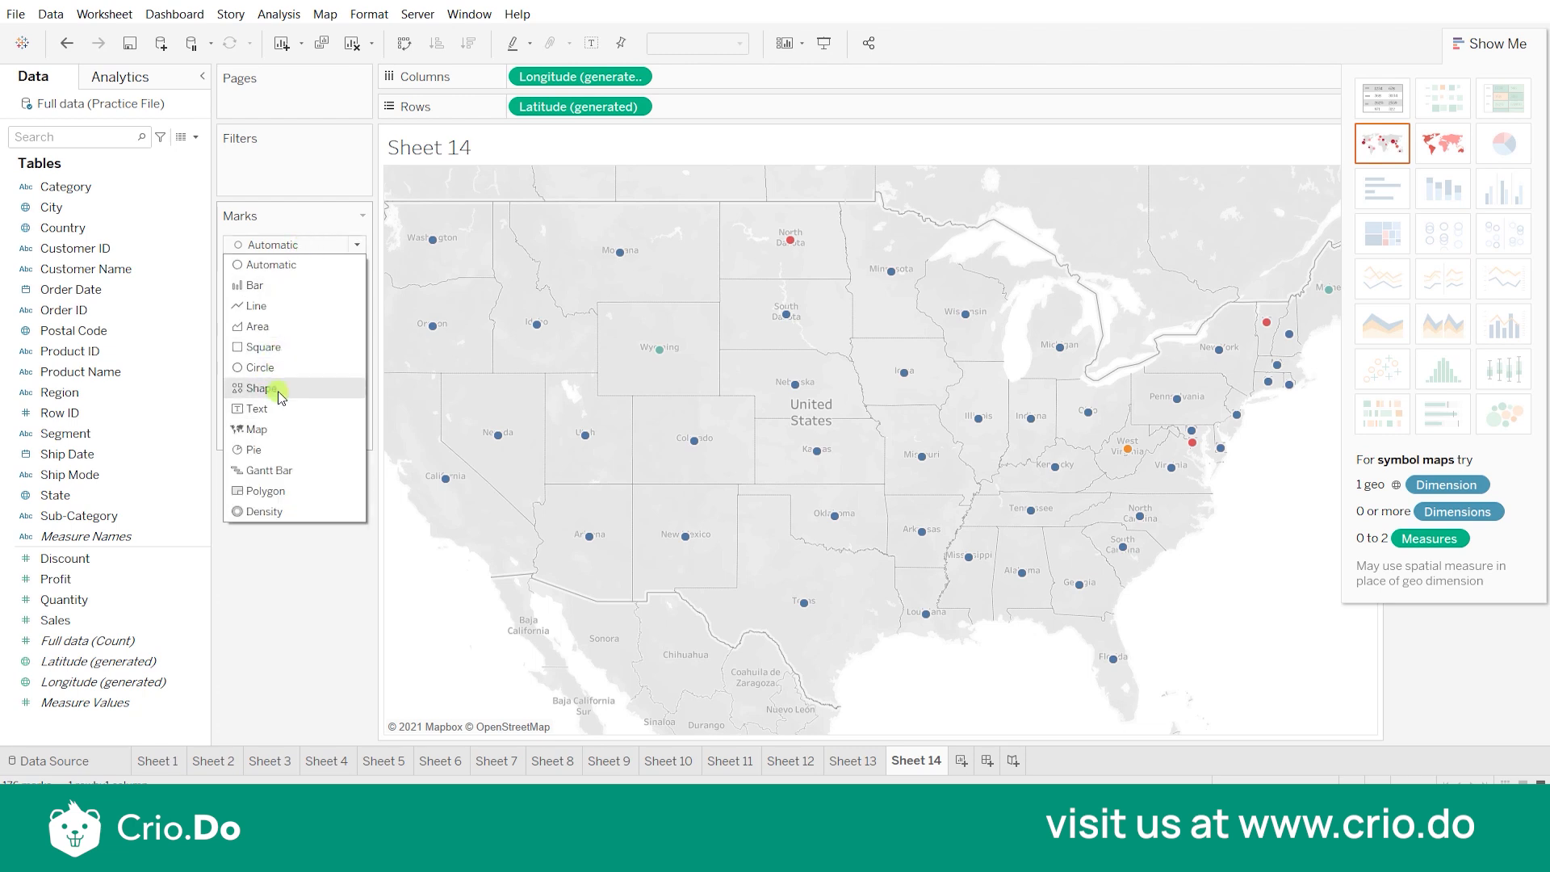
left_click(291, 449)
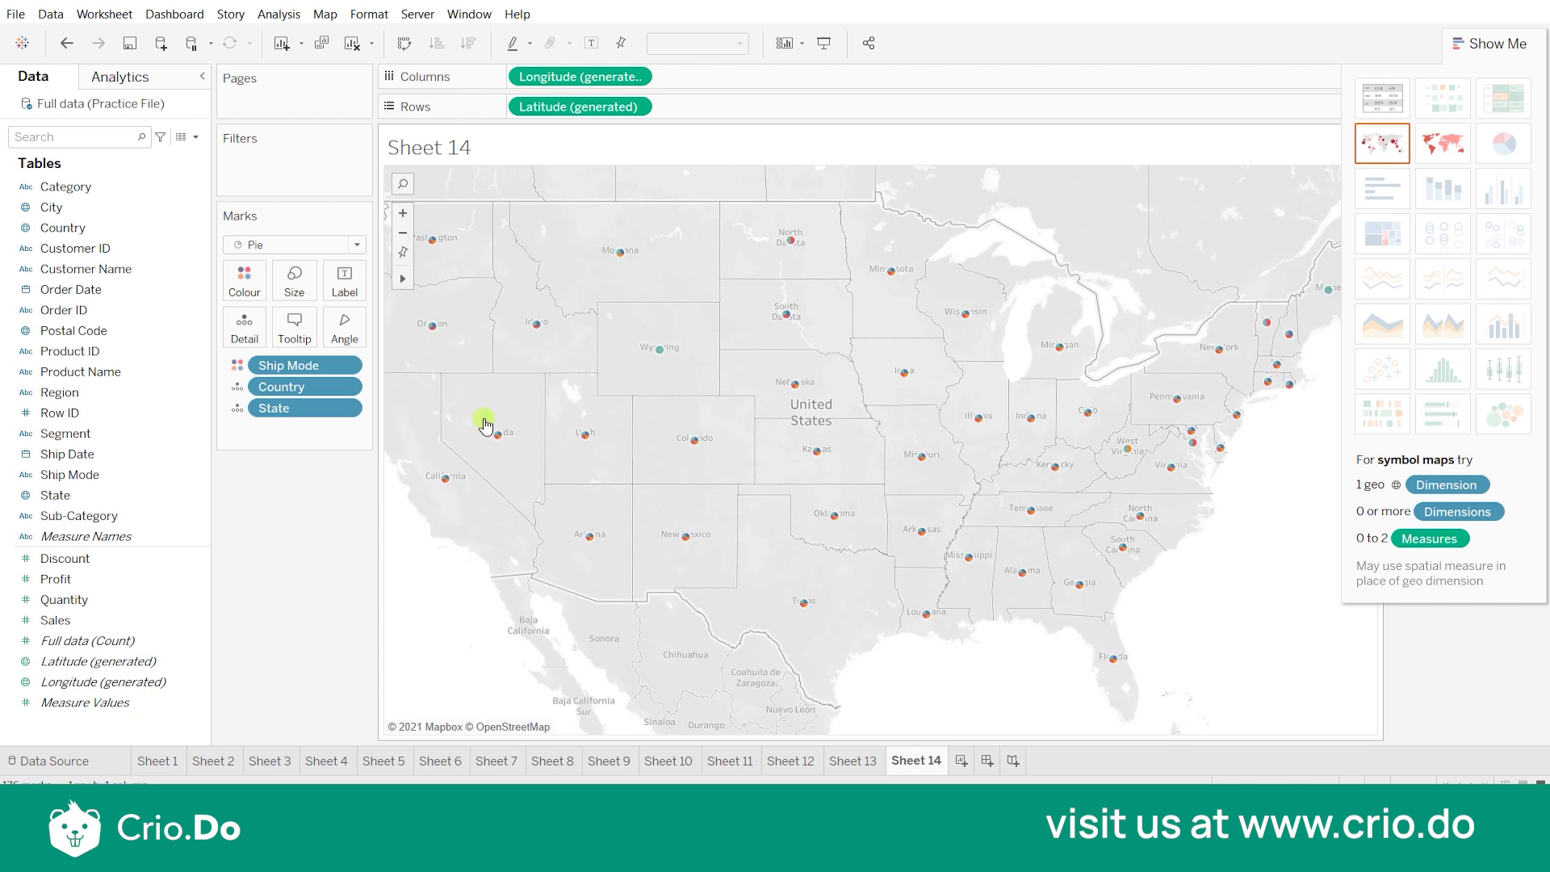
mouse_move(403, 281)
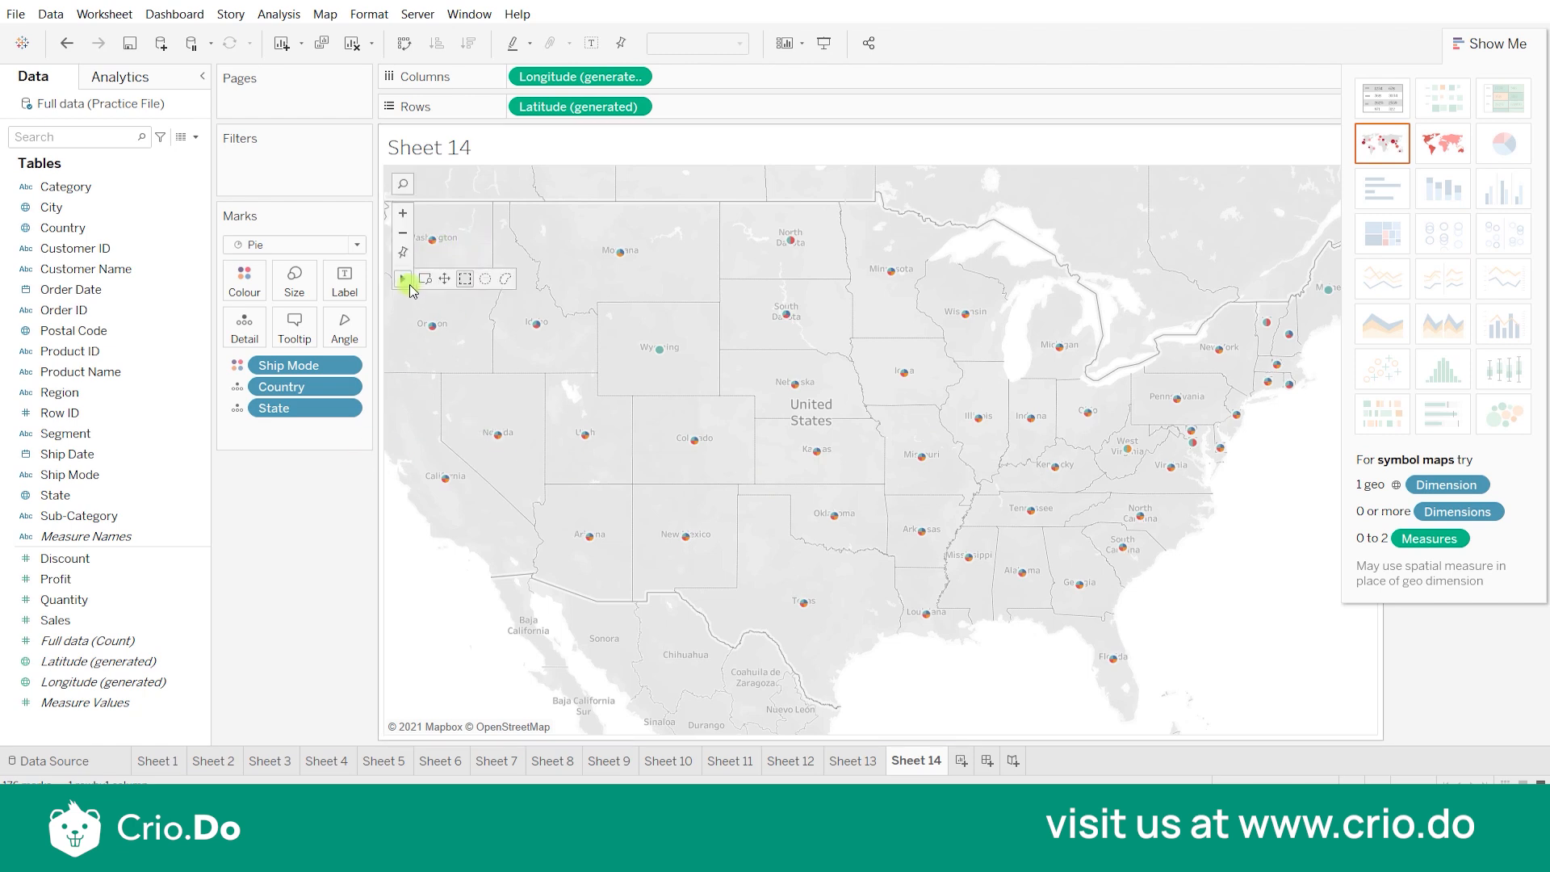
left_click(403, 214)
left_click(404, 213)
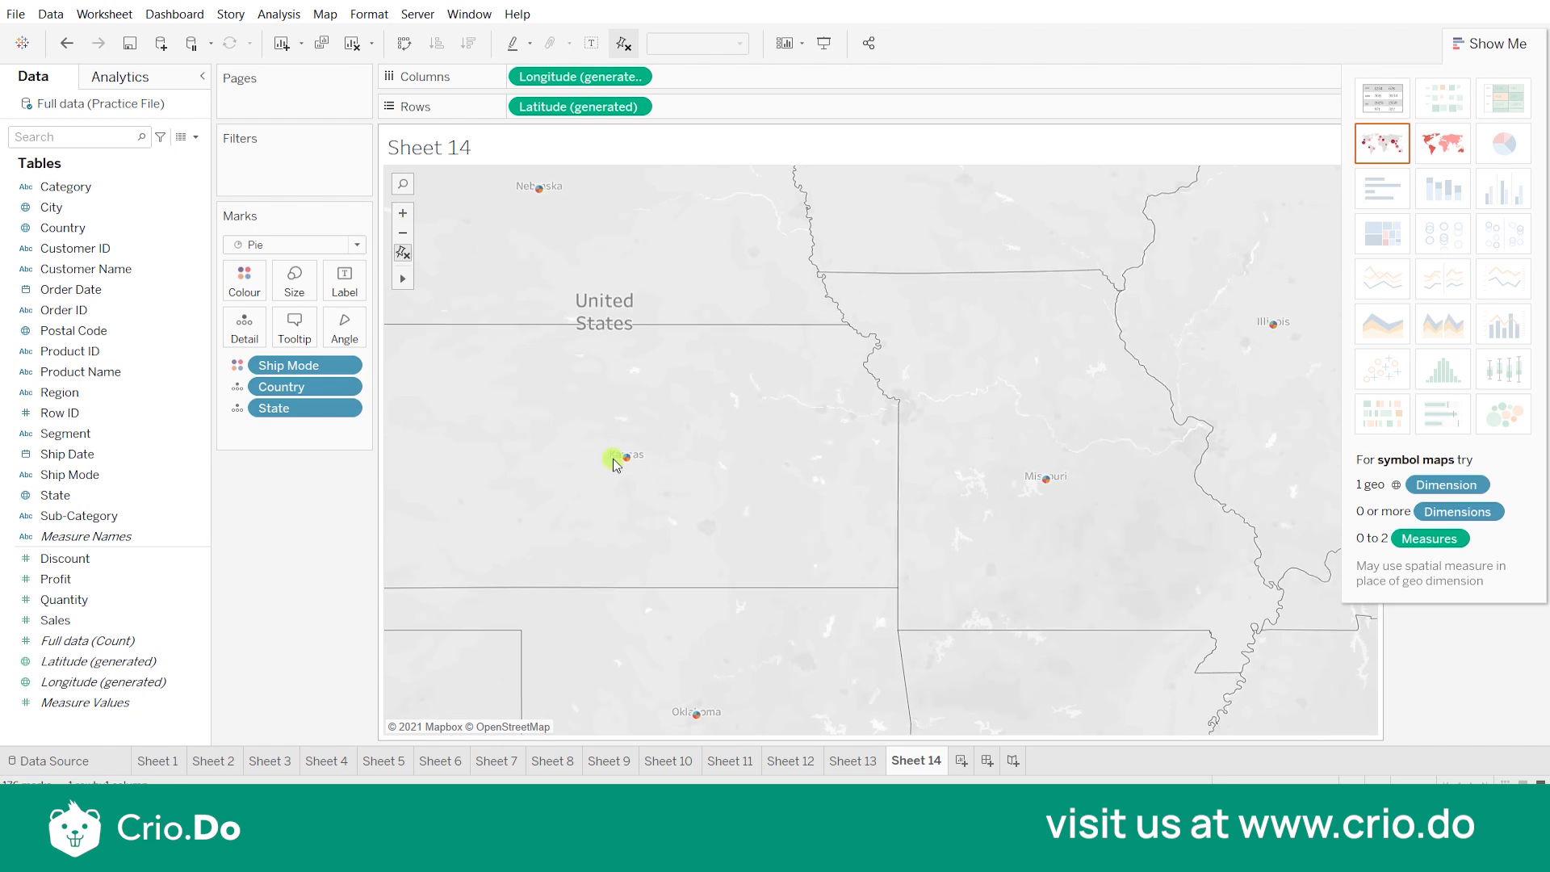
left_click(312, 273)
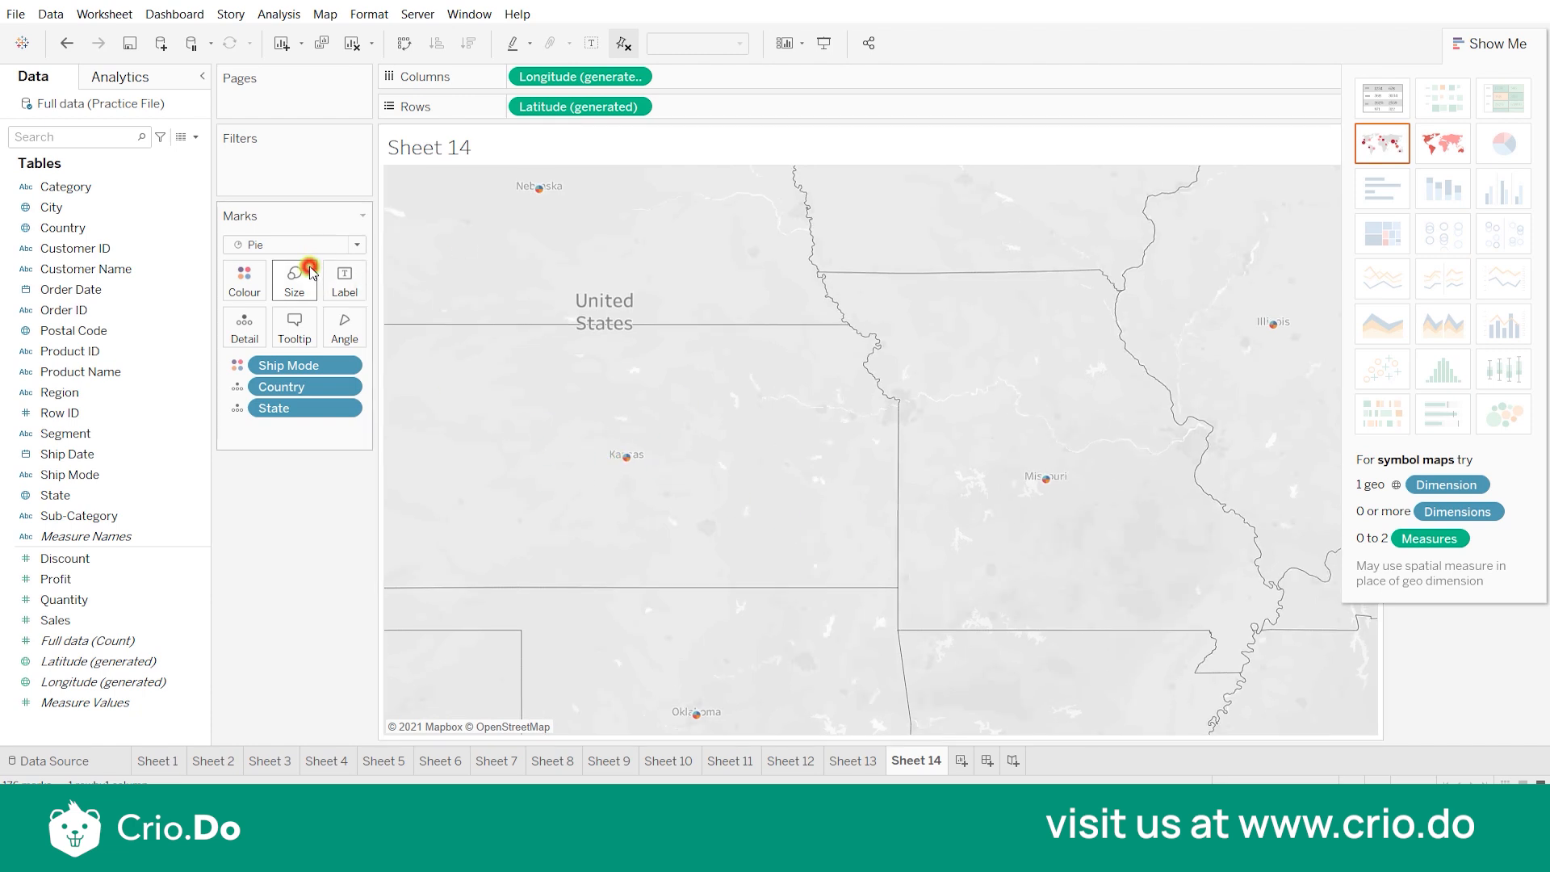
left_click(361, 324)
left_click_drag(361, 324, 409, 326)
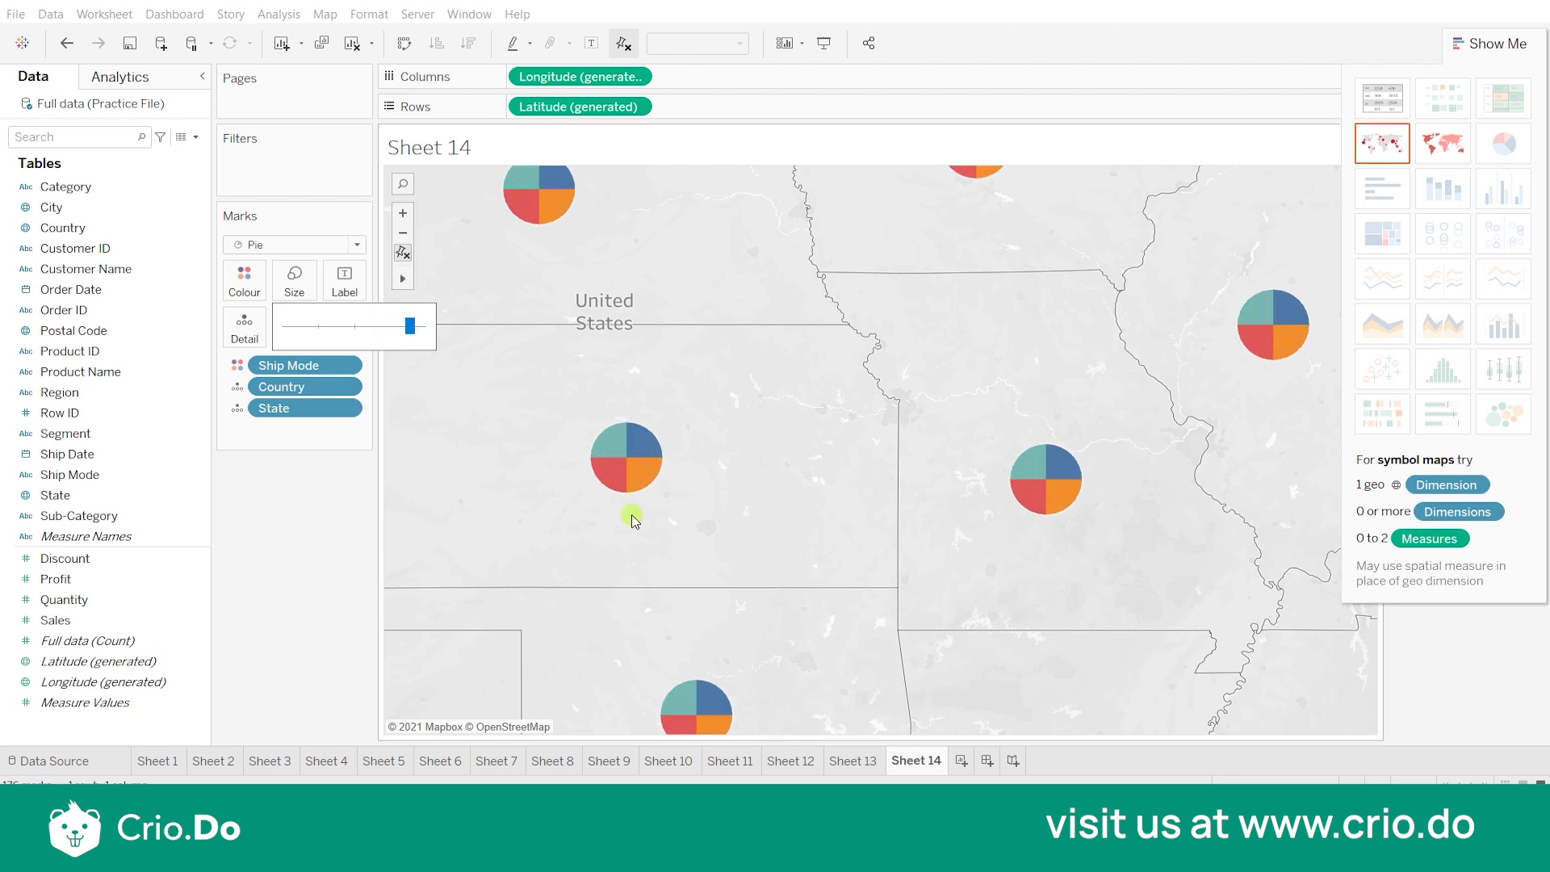
left_click(284, 563)
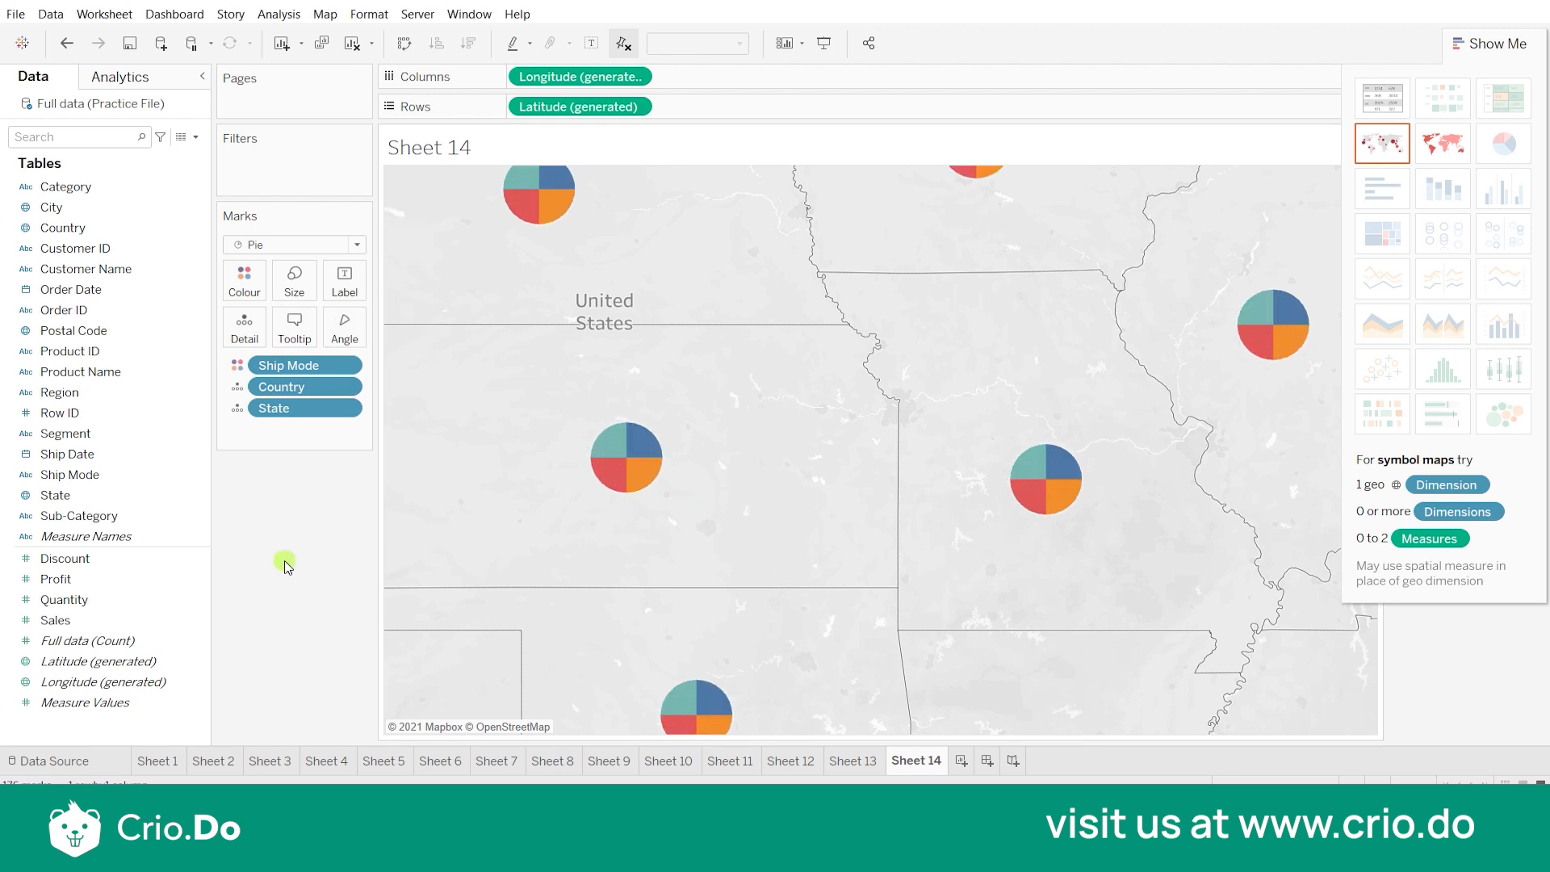
- Assign Quantity to the angle of the pie marks and check the slices for individual states on the map
mouse_move(616, 486)
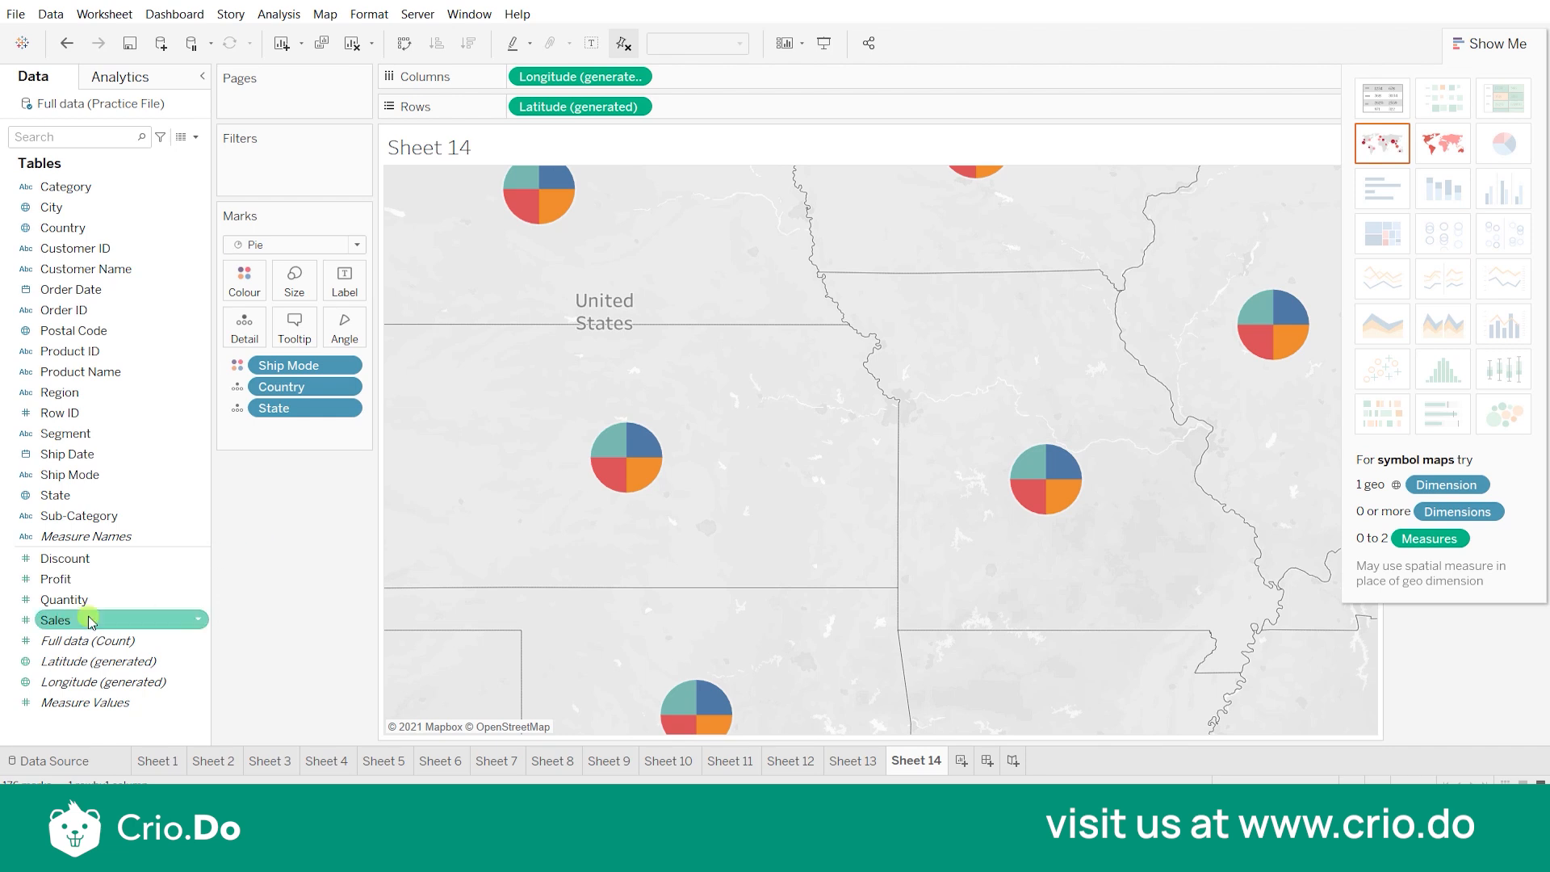
left_click_drag(76, 604, 344, 338)
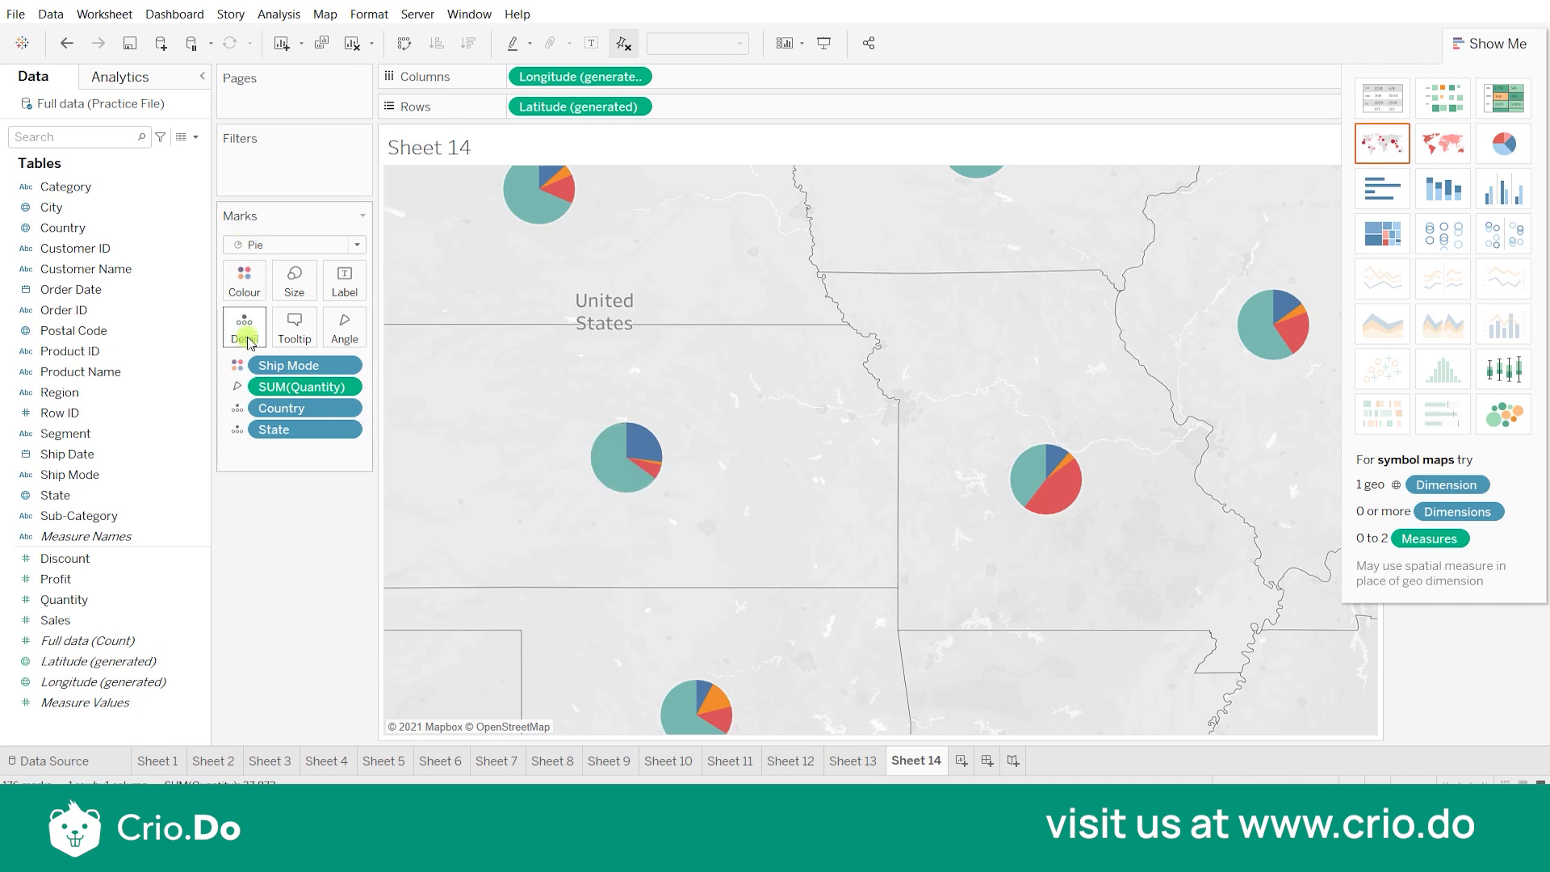
left_click(470, 562)
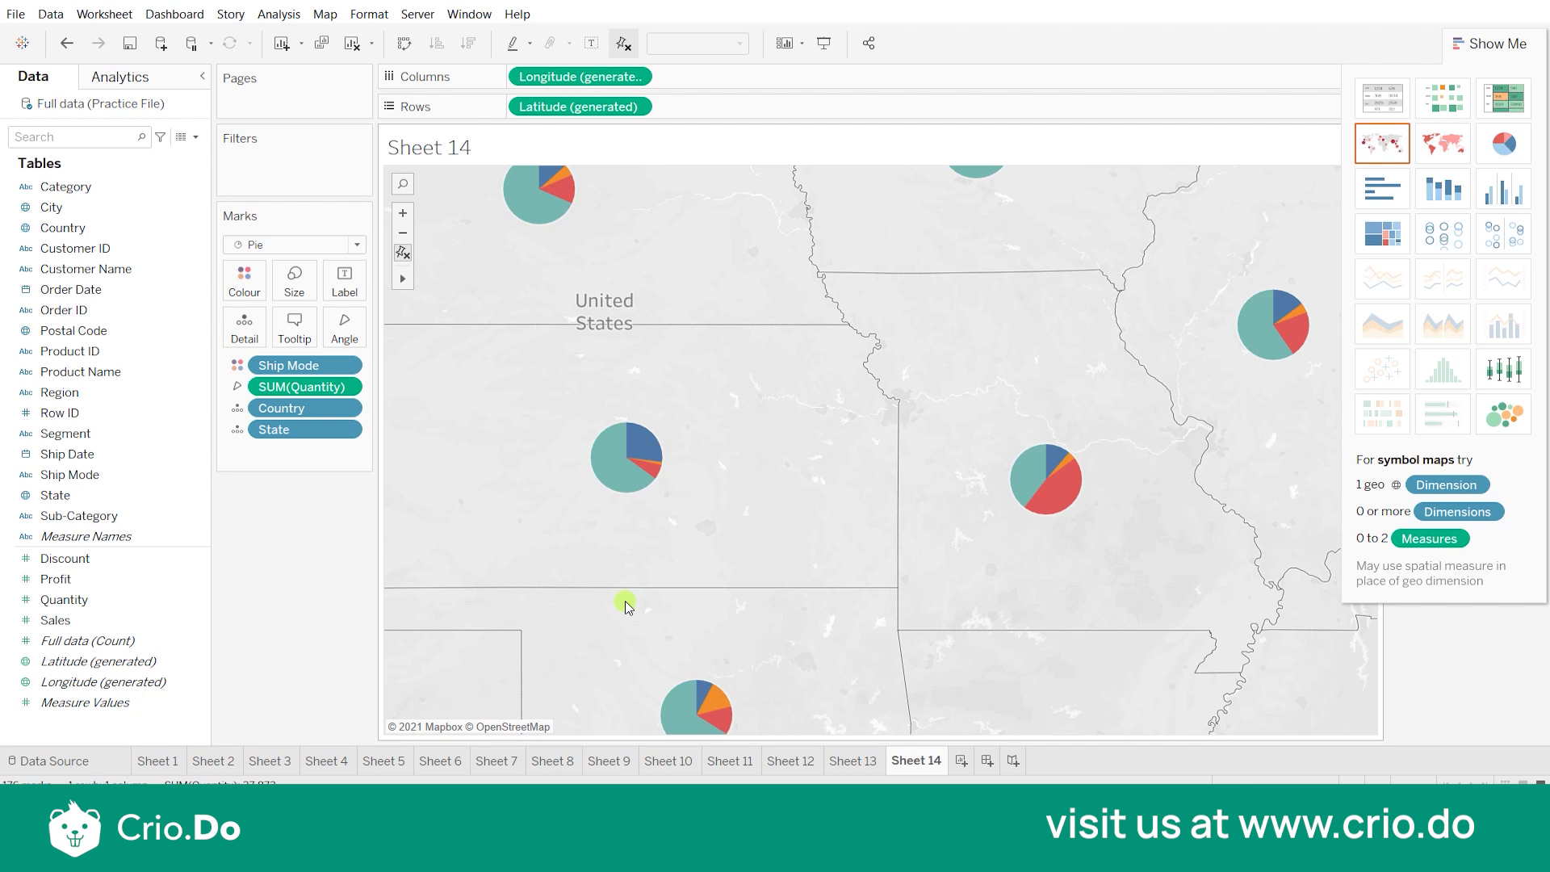
left_click(403, 232)
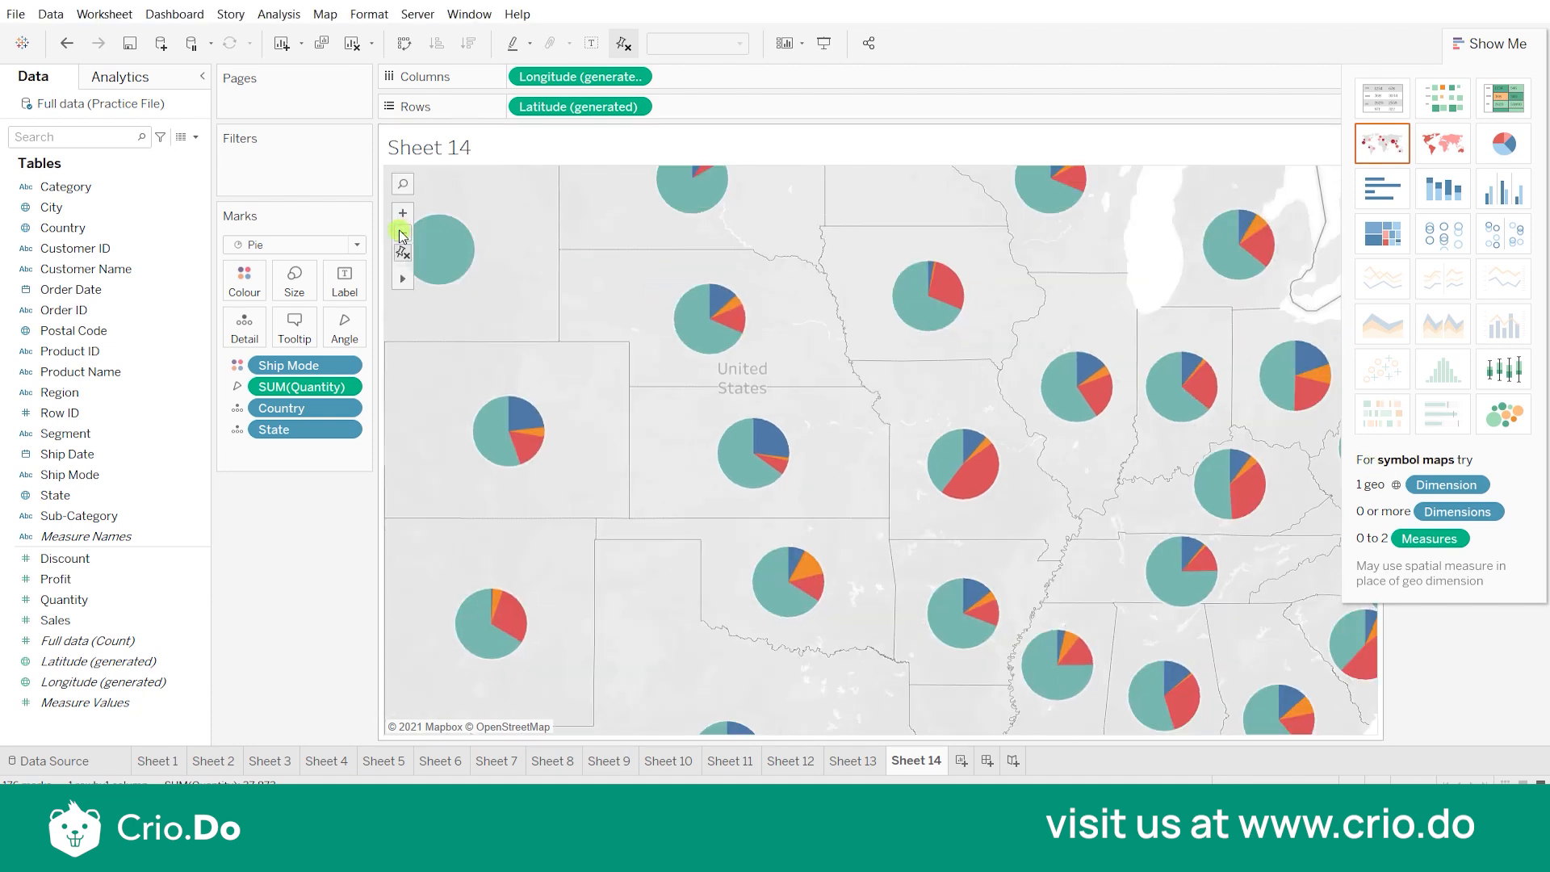
left_click(403, 233)
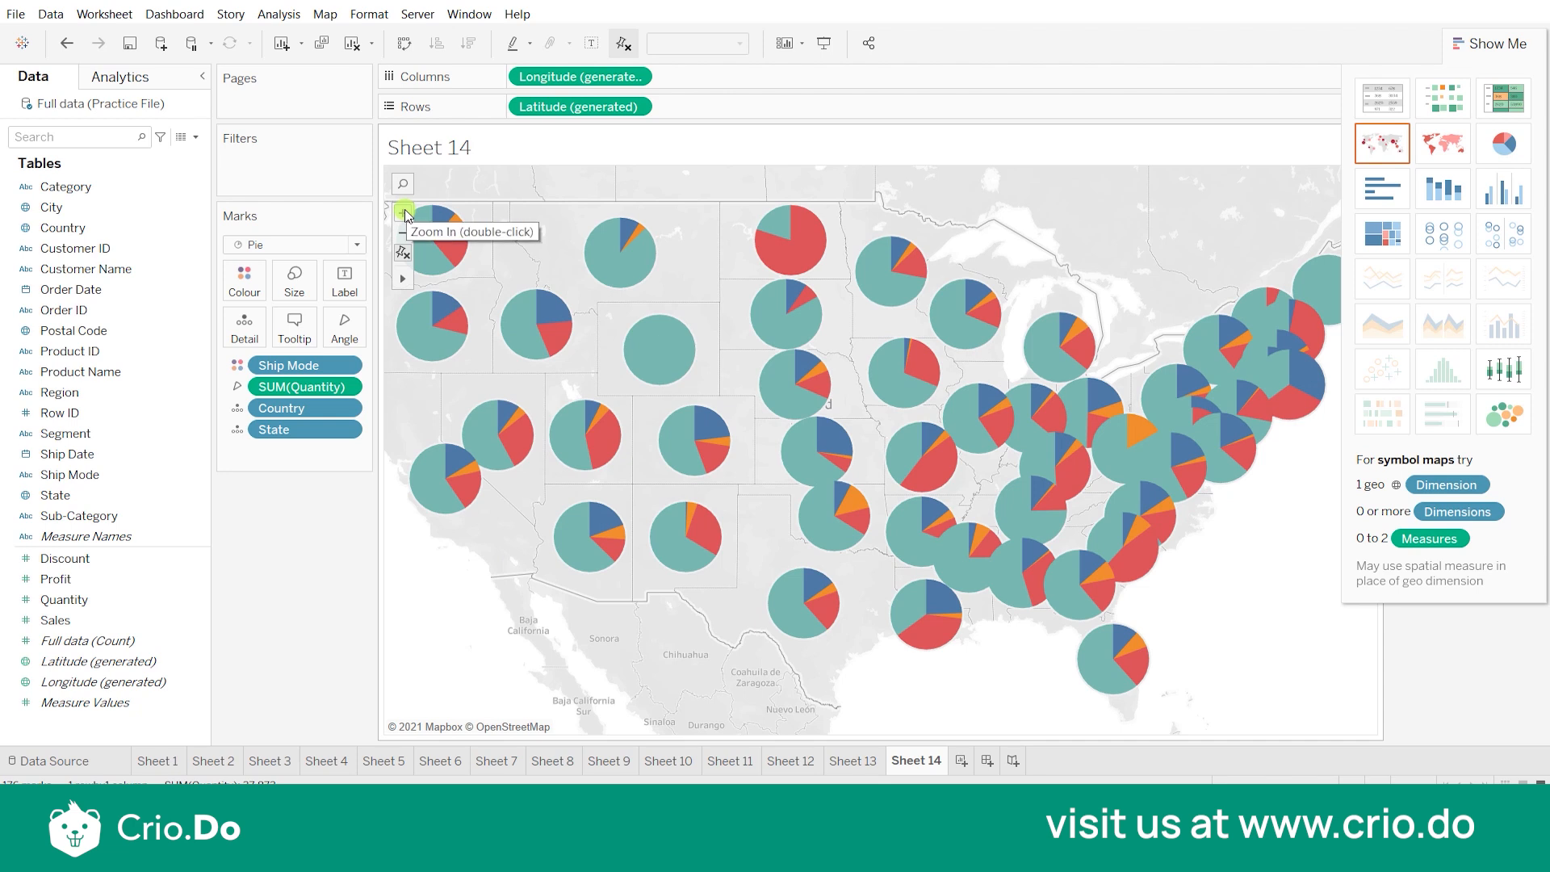
left_click(403, 213)
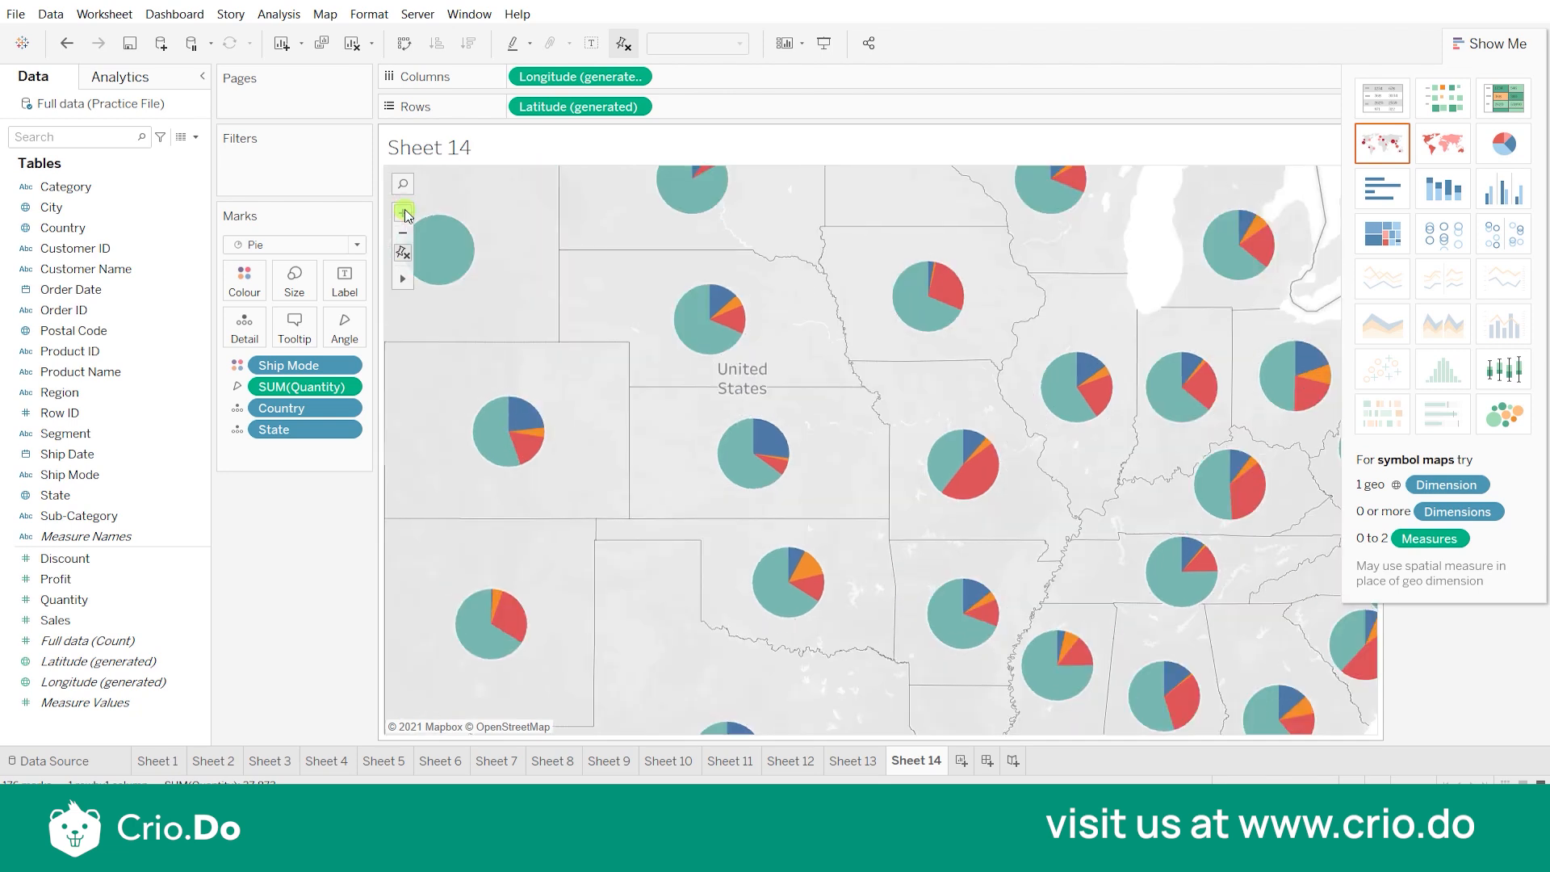
mouse_move(973, 637)
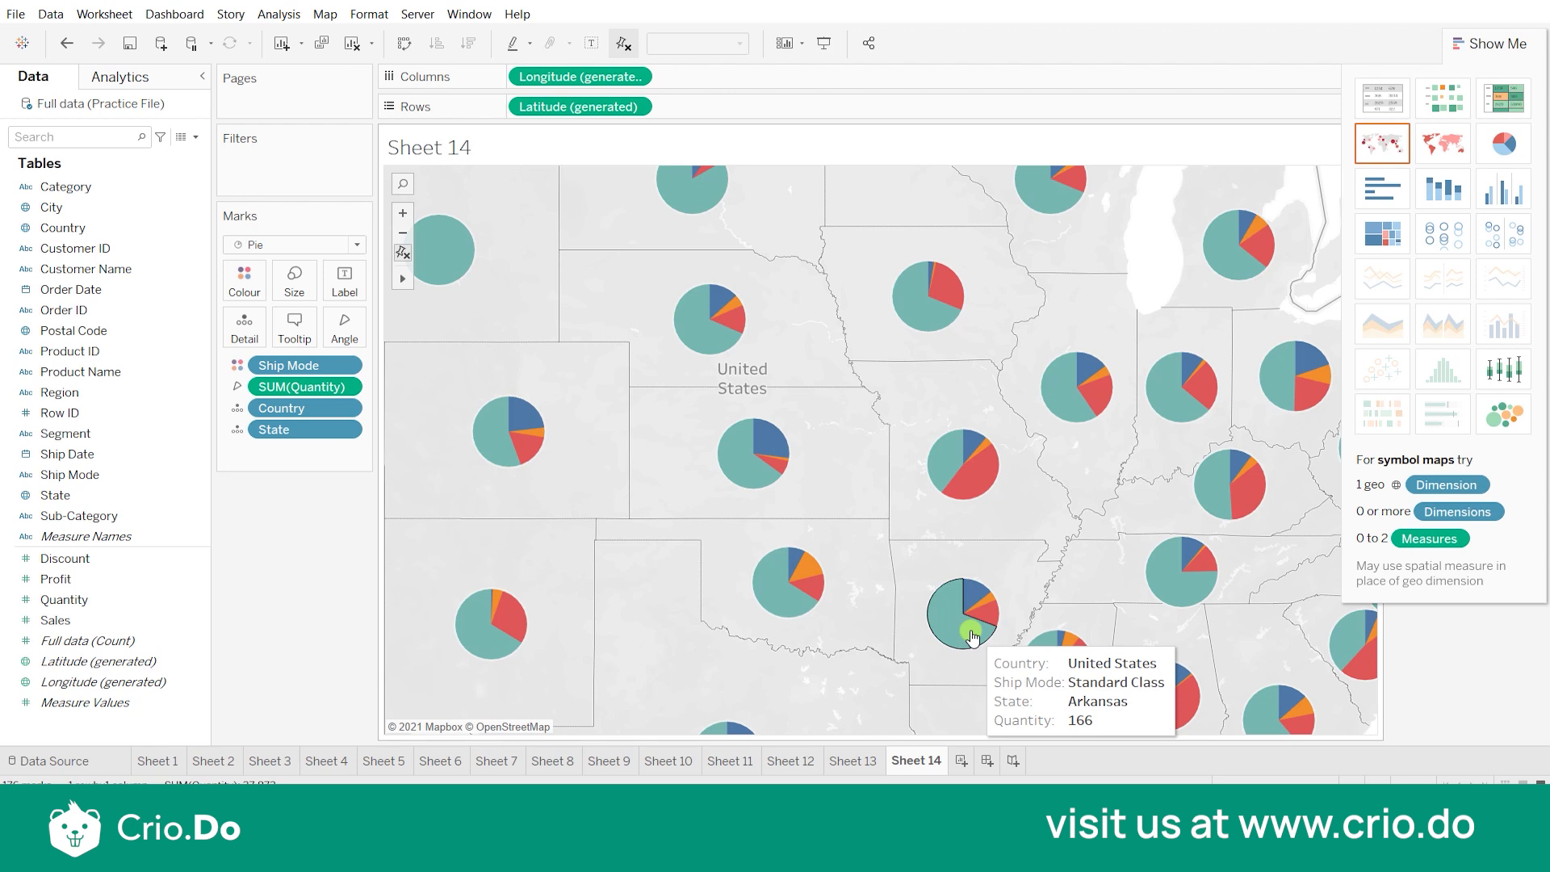
mouse_move(767, 607)
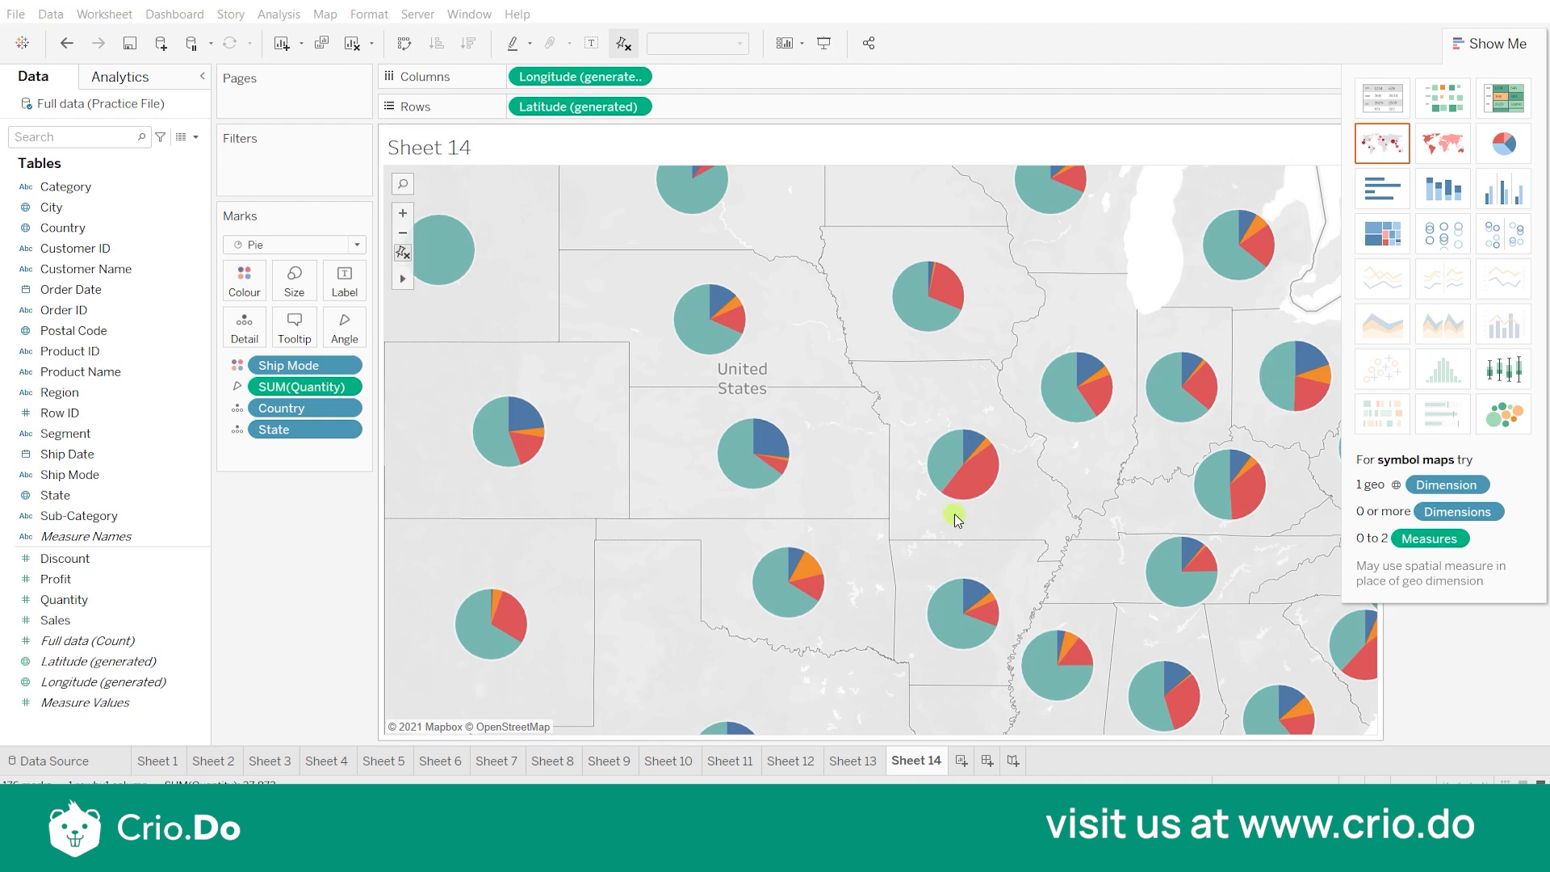
- On a new worksheet, lay out Order Date as continuous quarters in columns against Sub-Category in rows
left_click(265, 248)
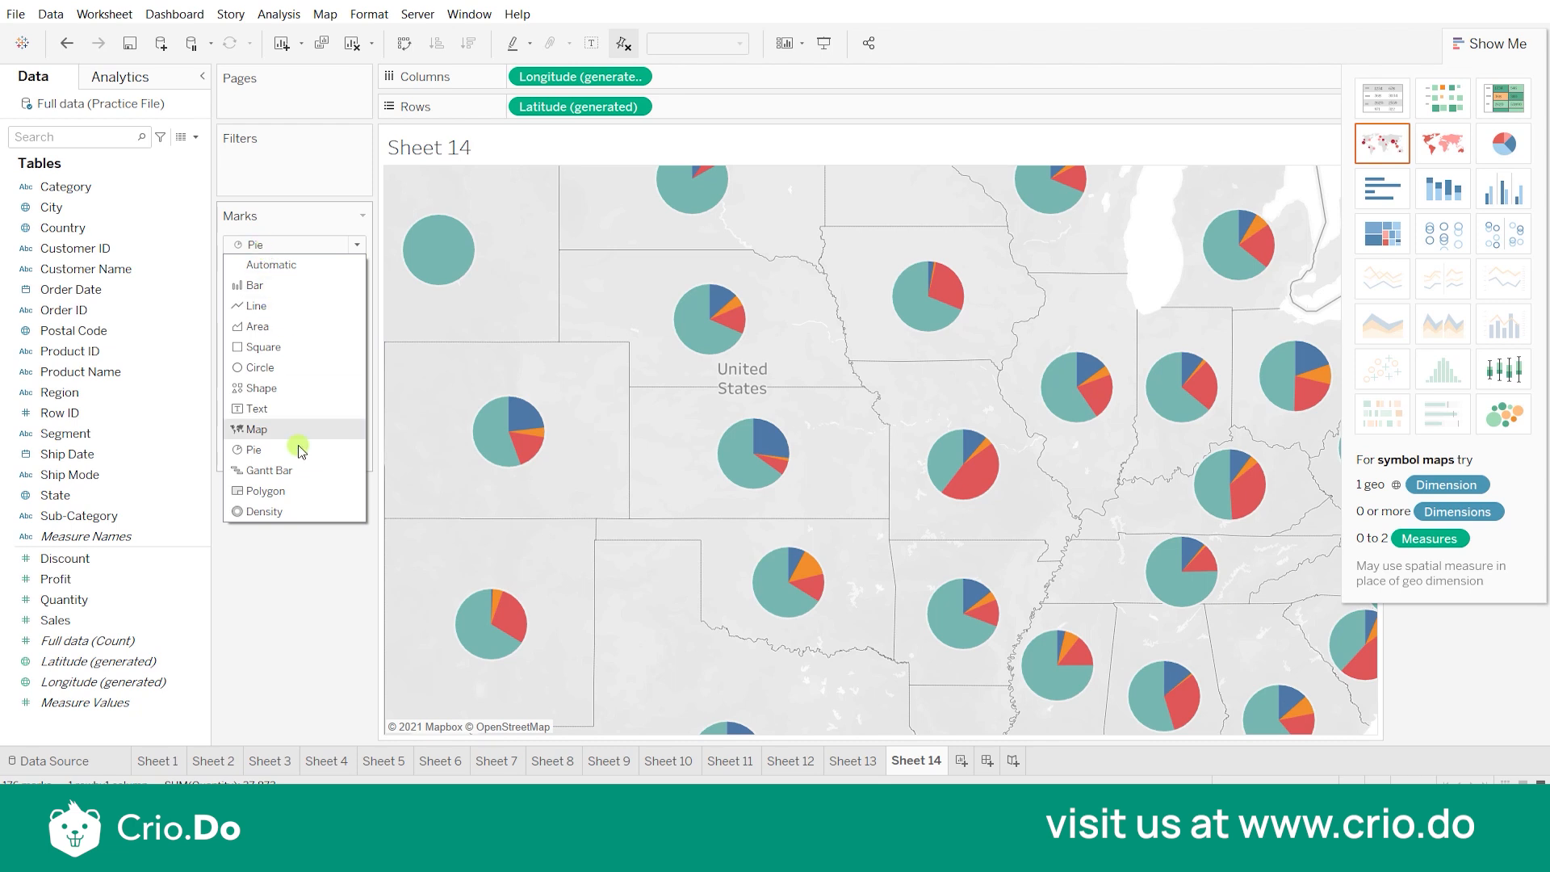
left_click(960, 760)
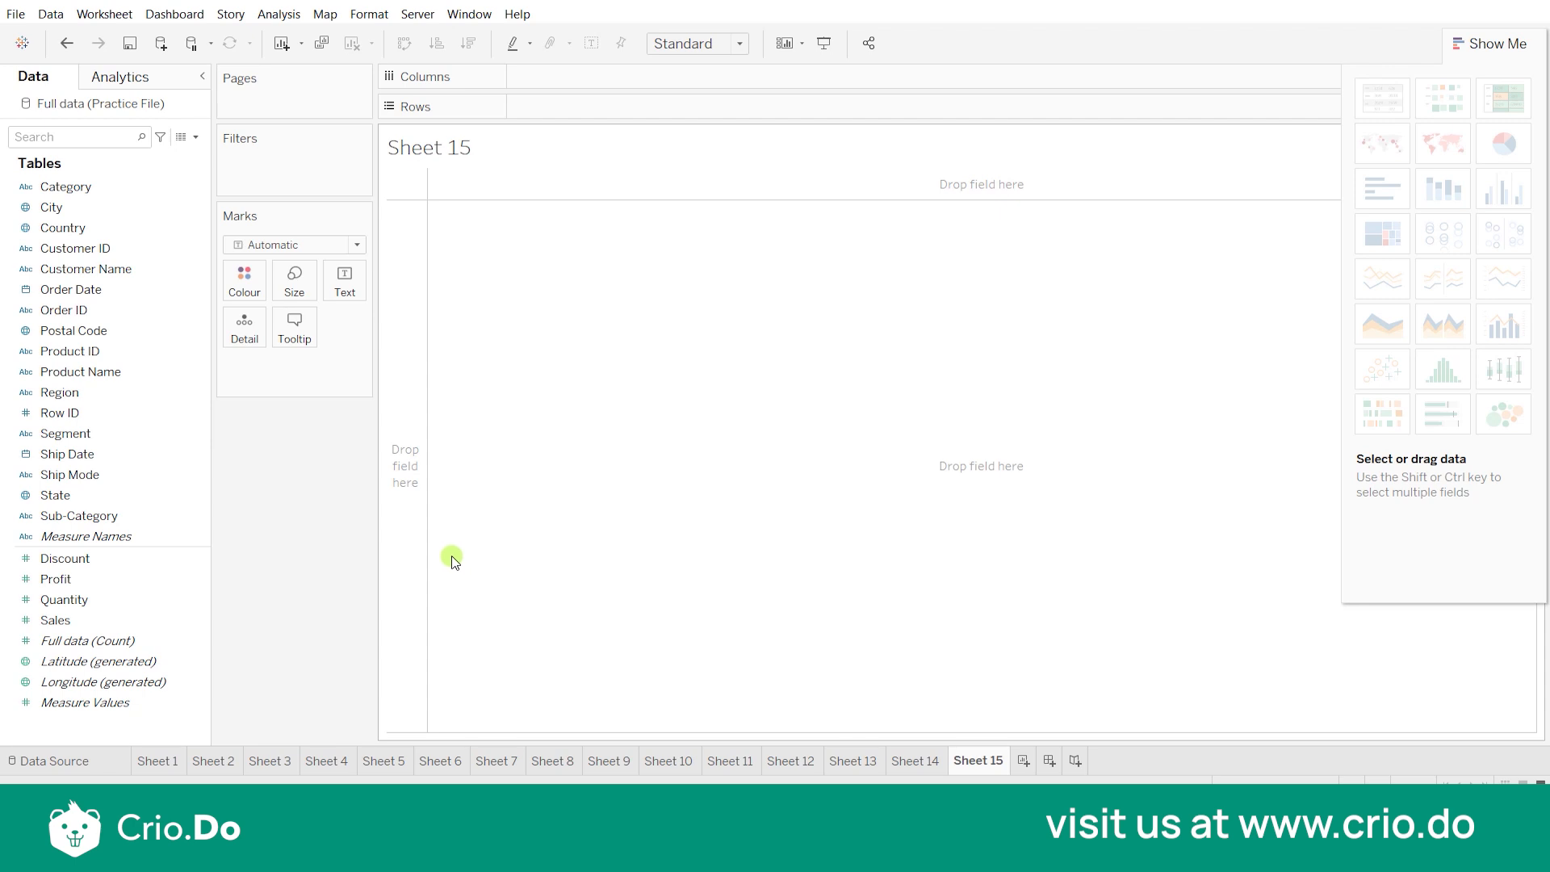
left_click(125, 370)
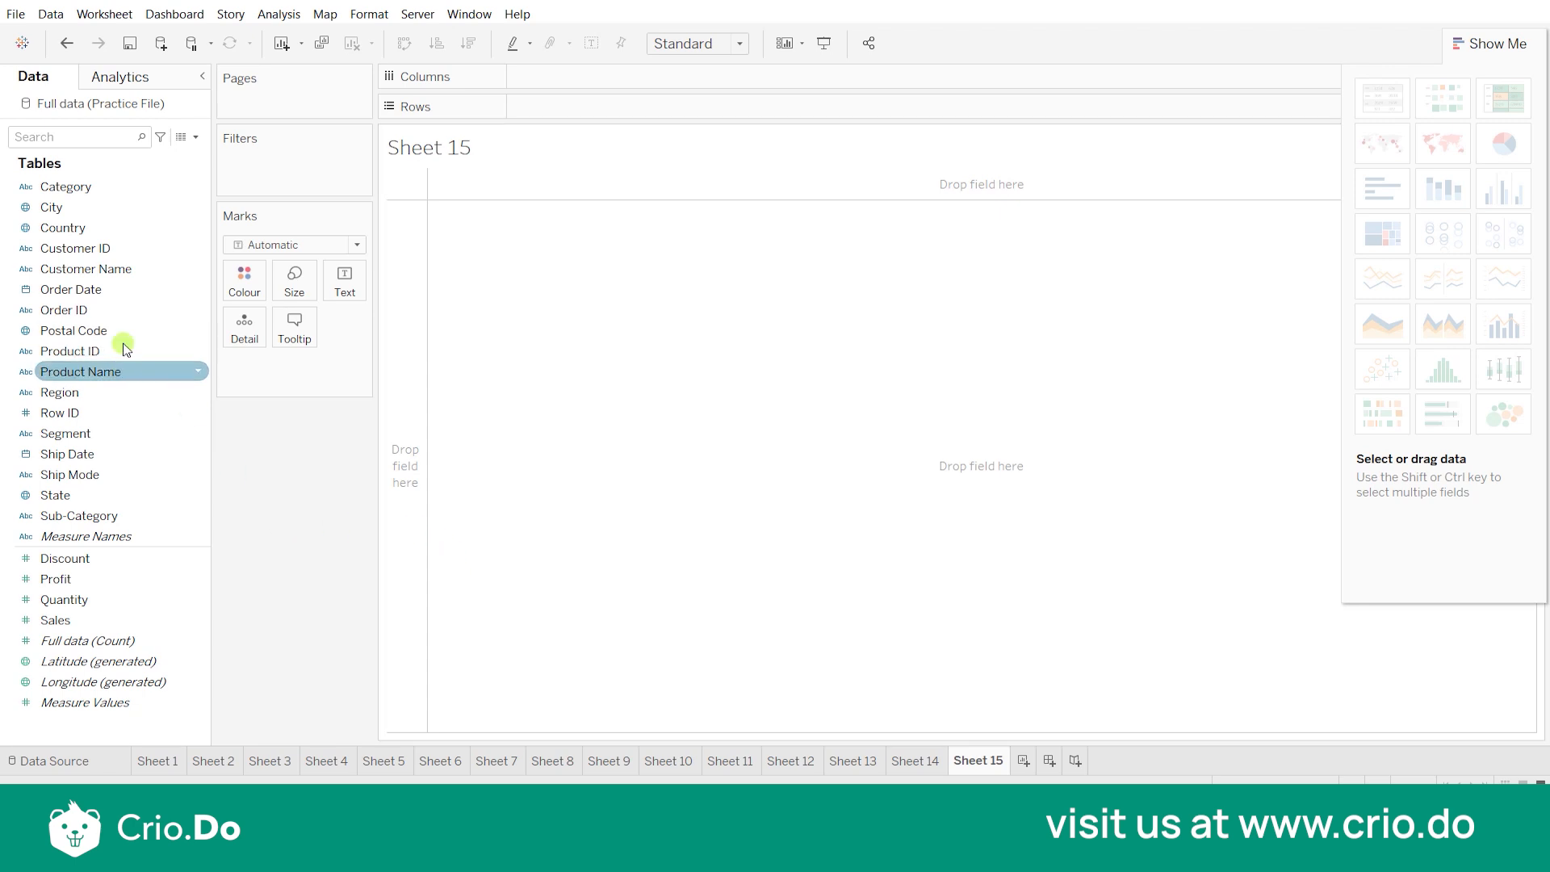
left_click_drag(105, 289, 590, 75)
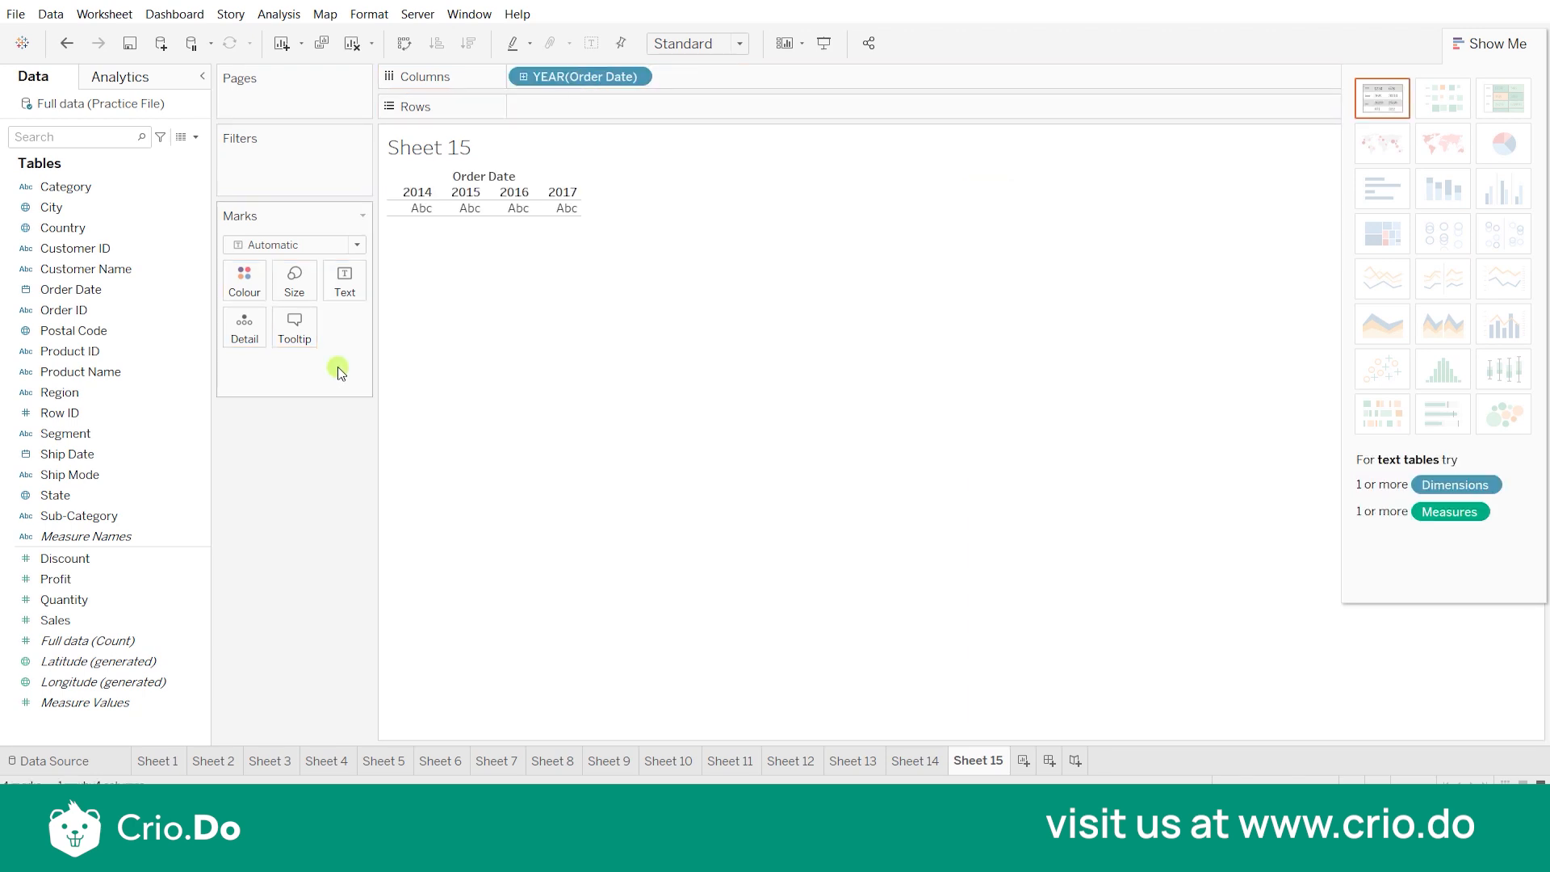
left_click_drag(95, 515, 659, 105)
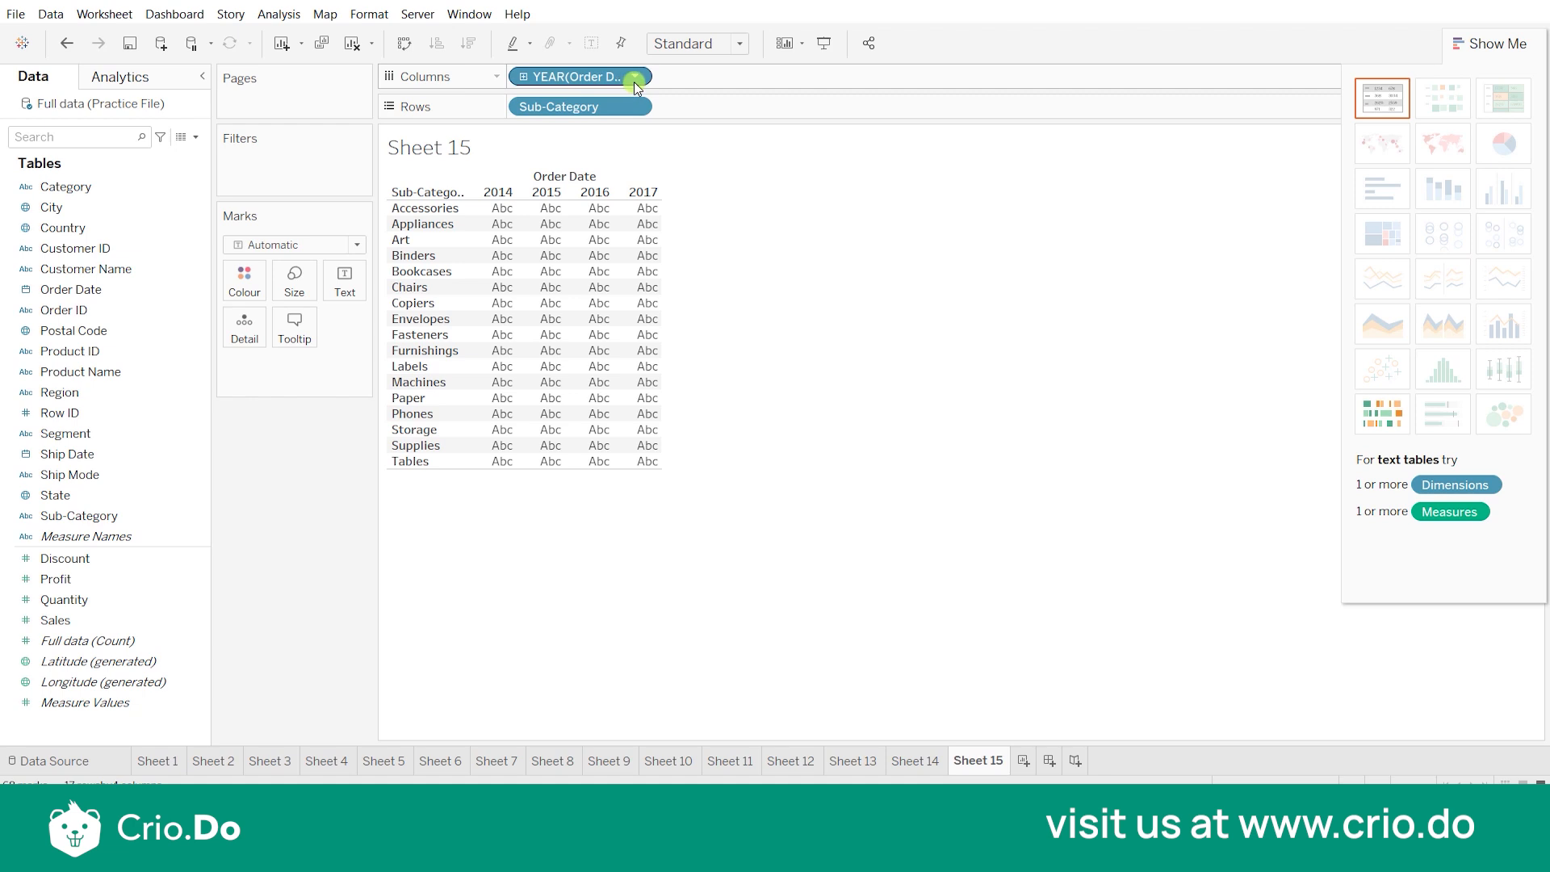
left_click(636, 79)
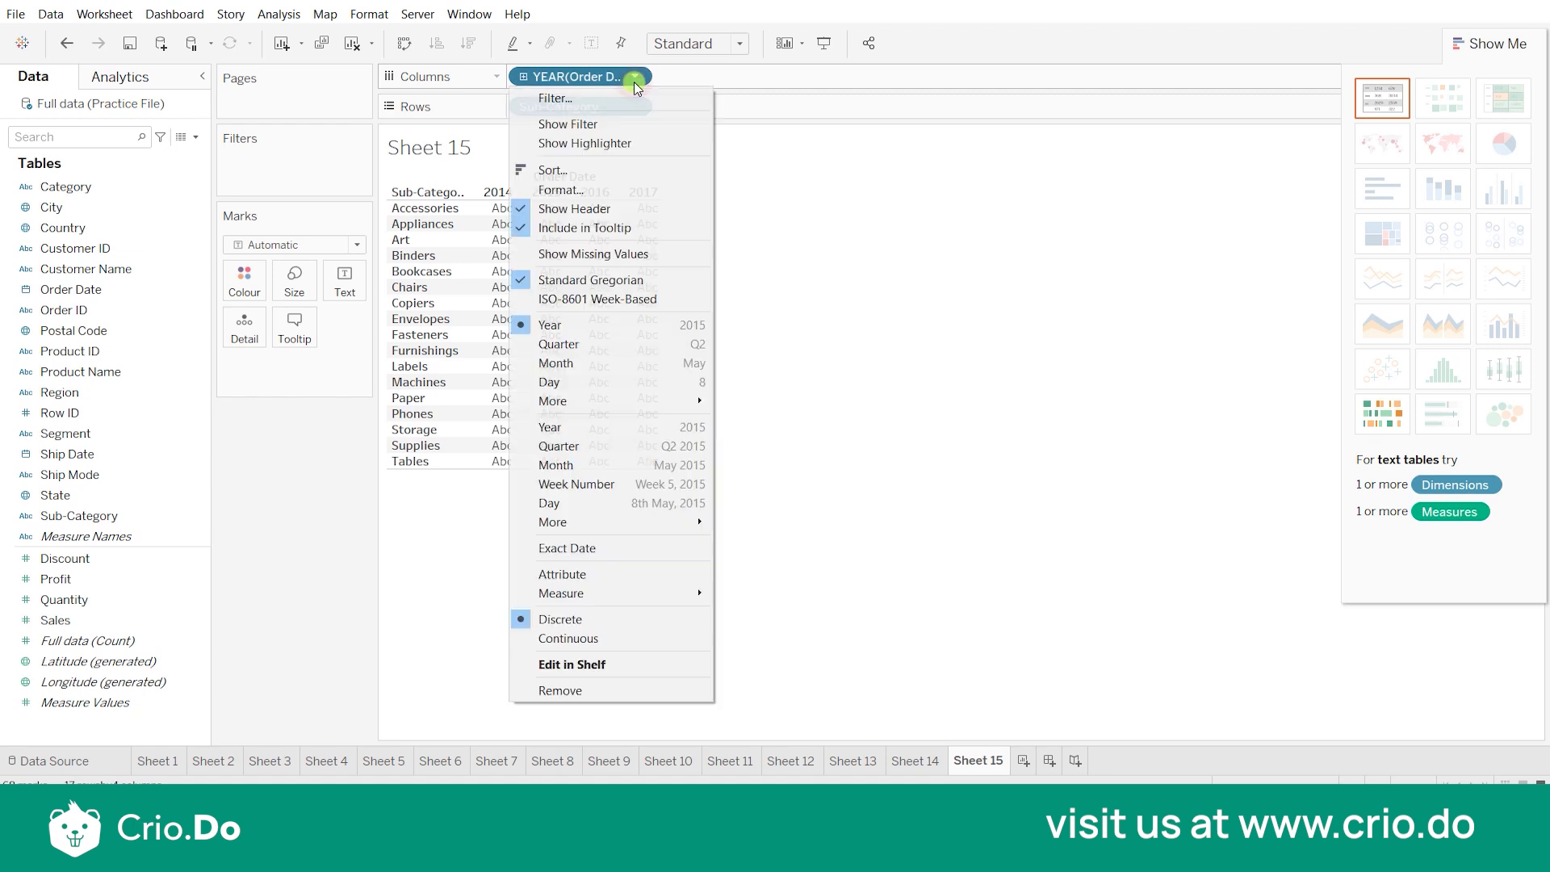
left_click(599, 453)
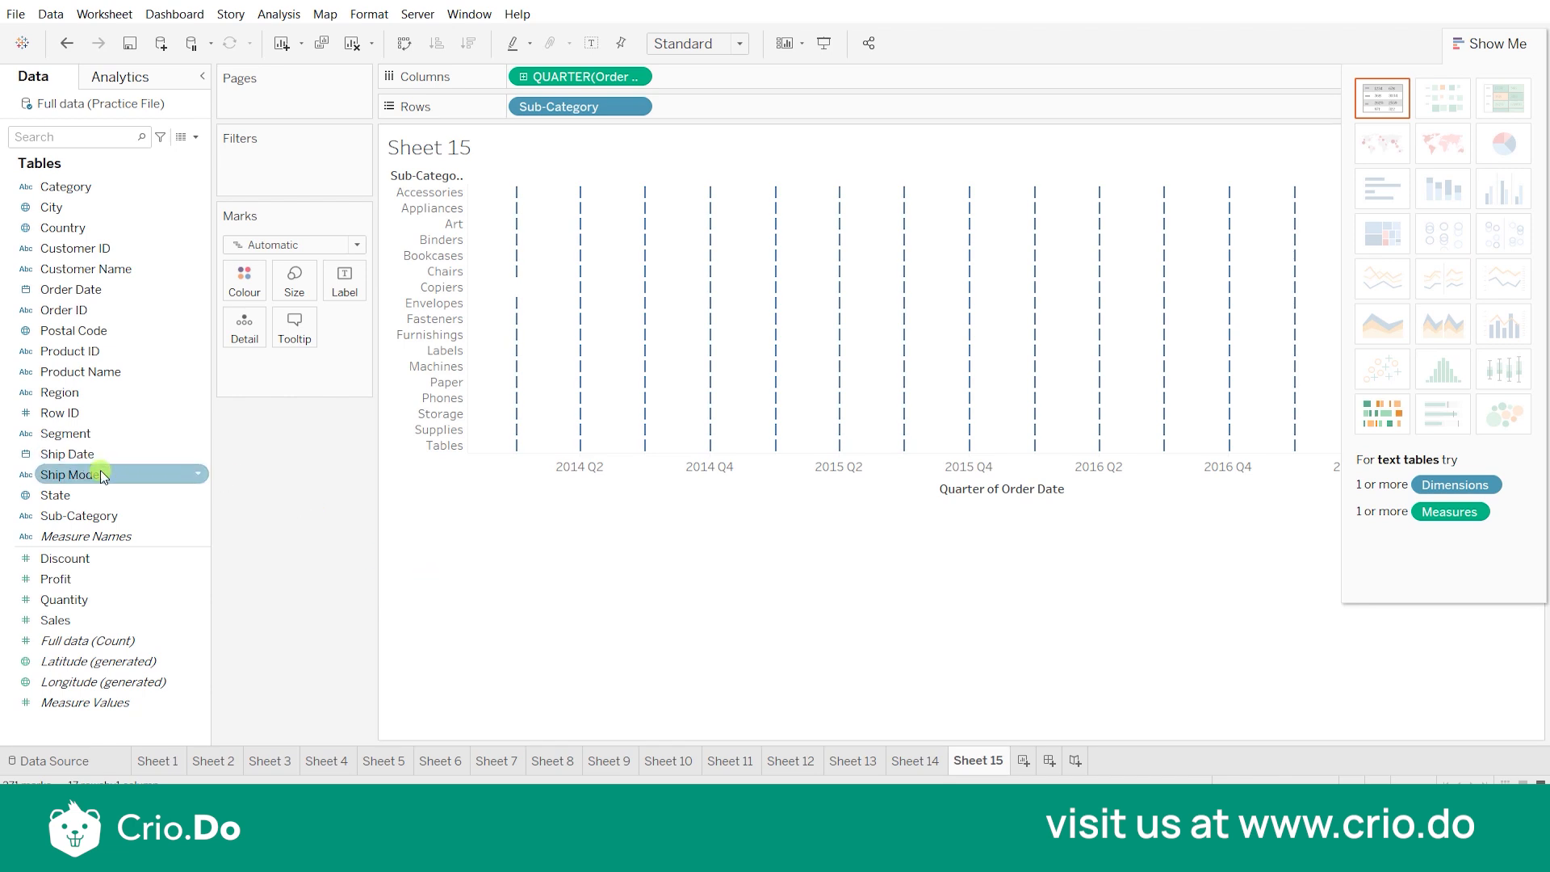
- Colour the quarterly Sub-Category marks by Ship Mode, leaving the mark type on Automatic
left_click_drag(103, 477, 248, 288)
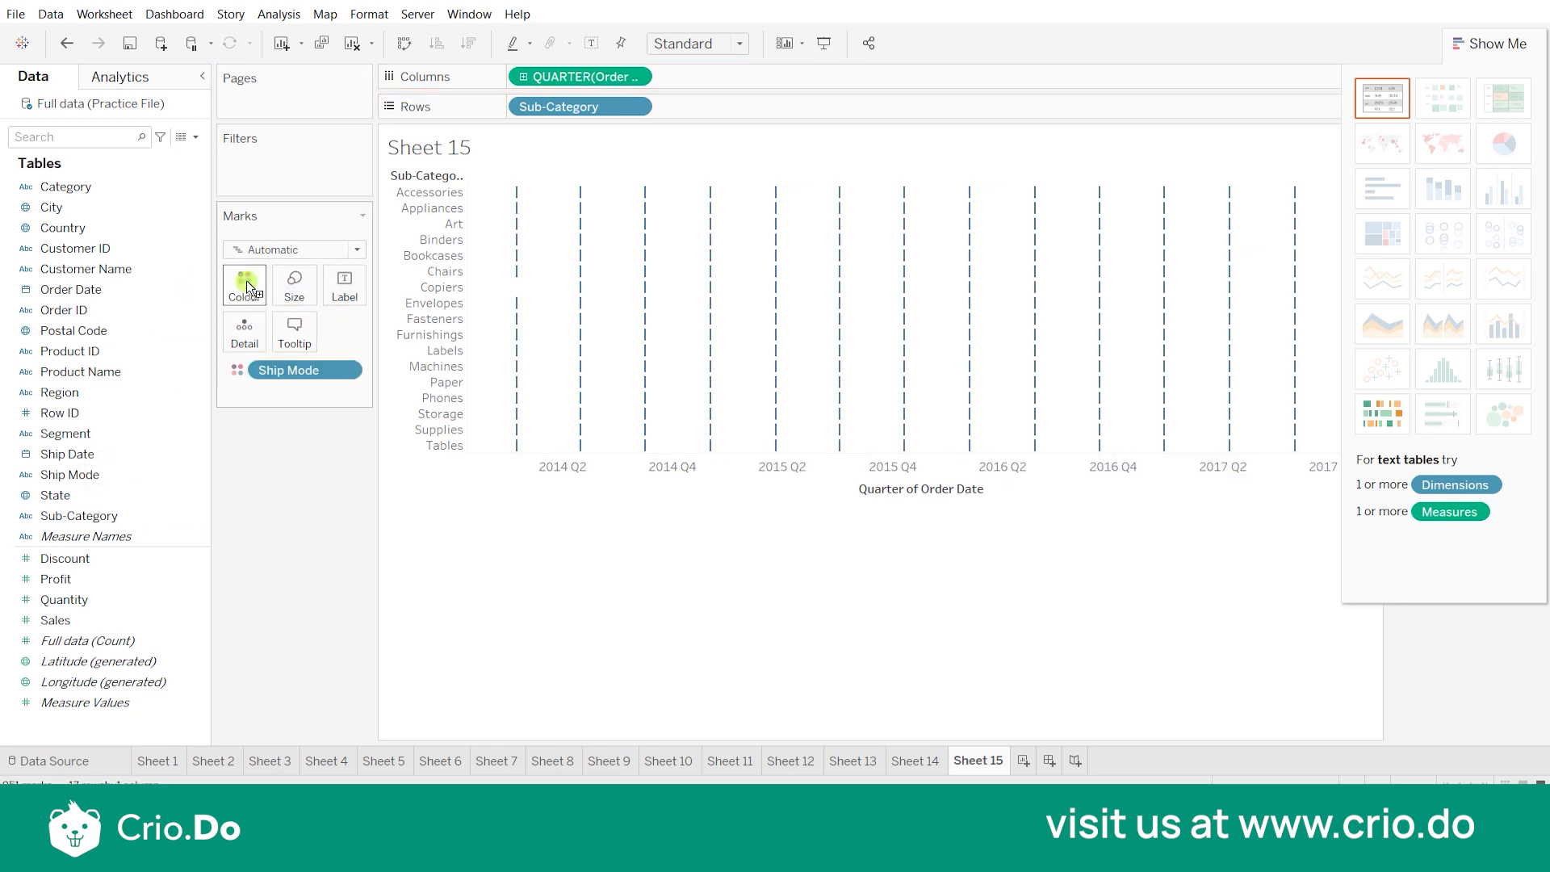
left_click(271, 246)
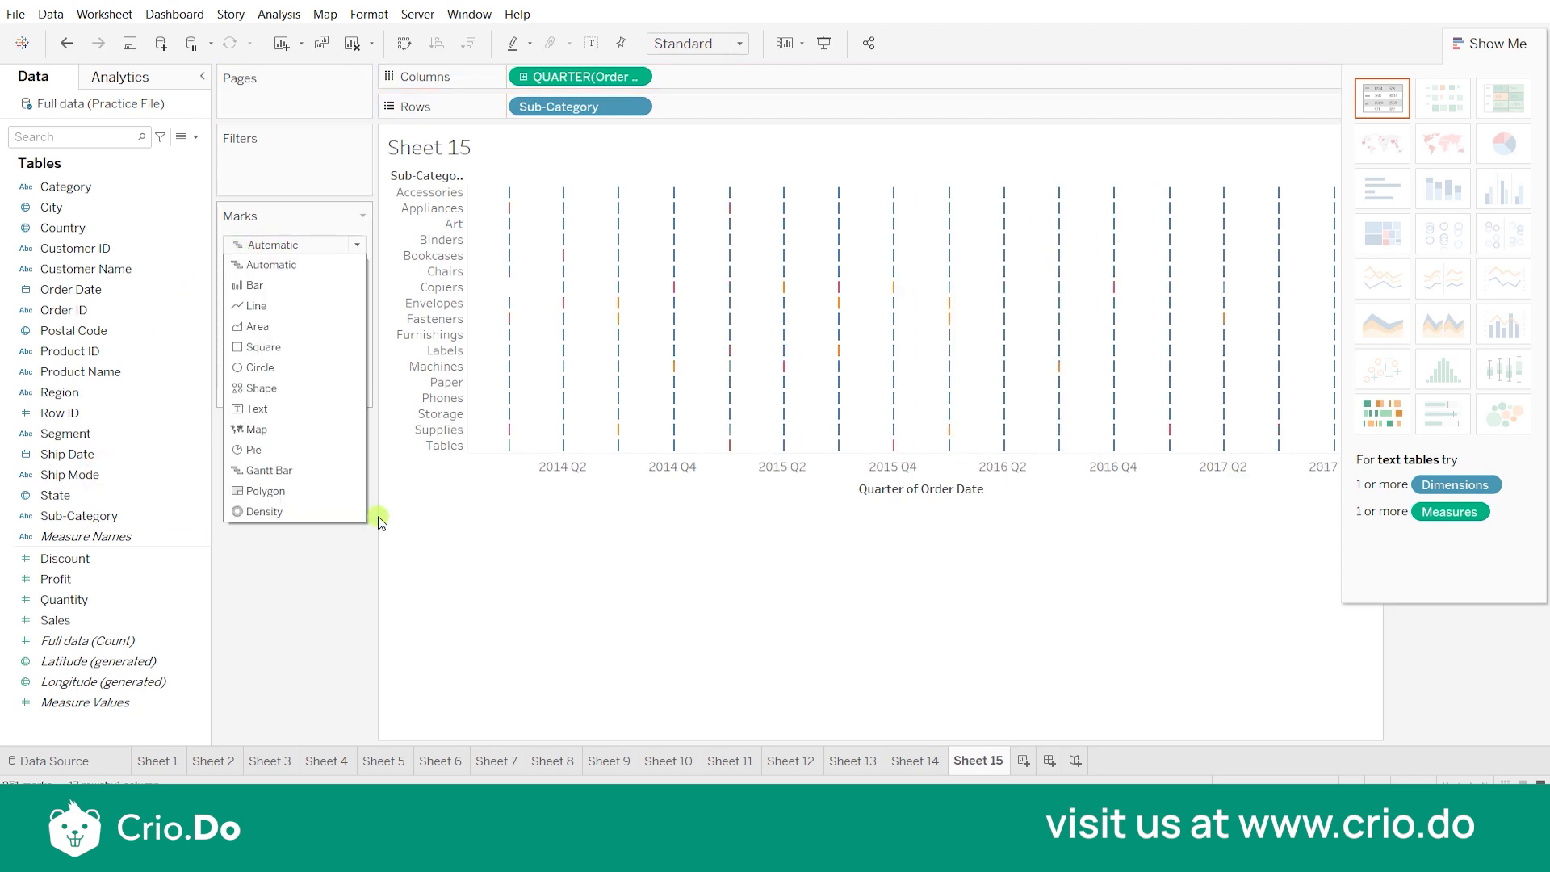
left_click(342, 615)
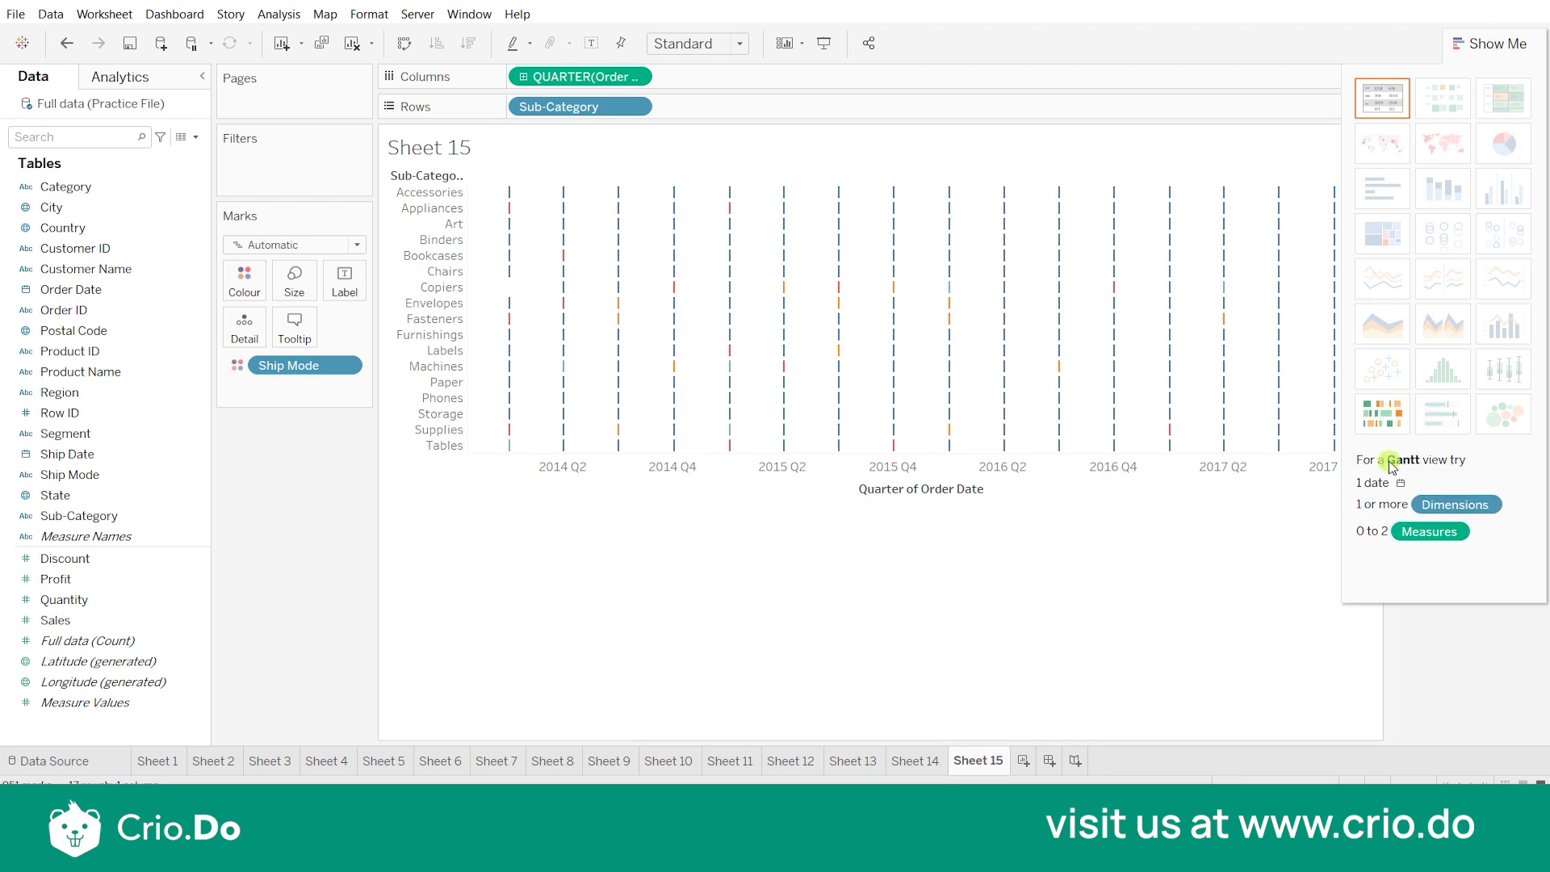
- Hide the Show Me suggestions, size the Gantt marks by Quantity and inspect the bars for Storage
left_click(1492, 47)
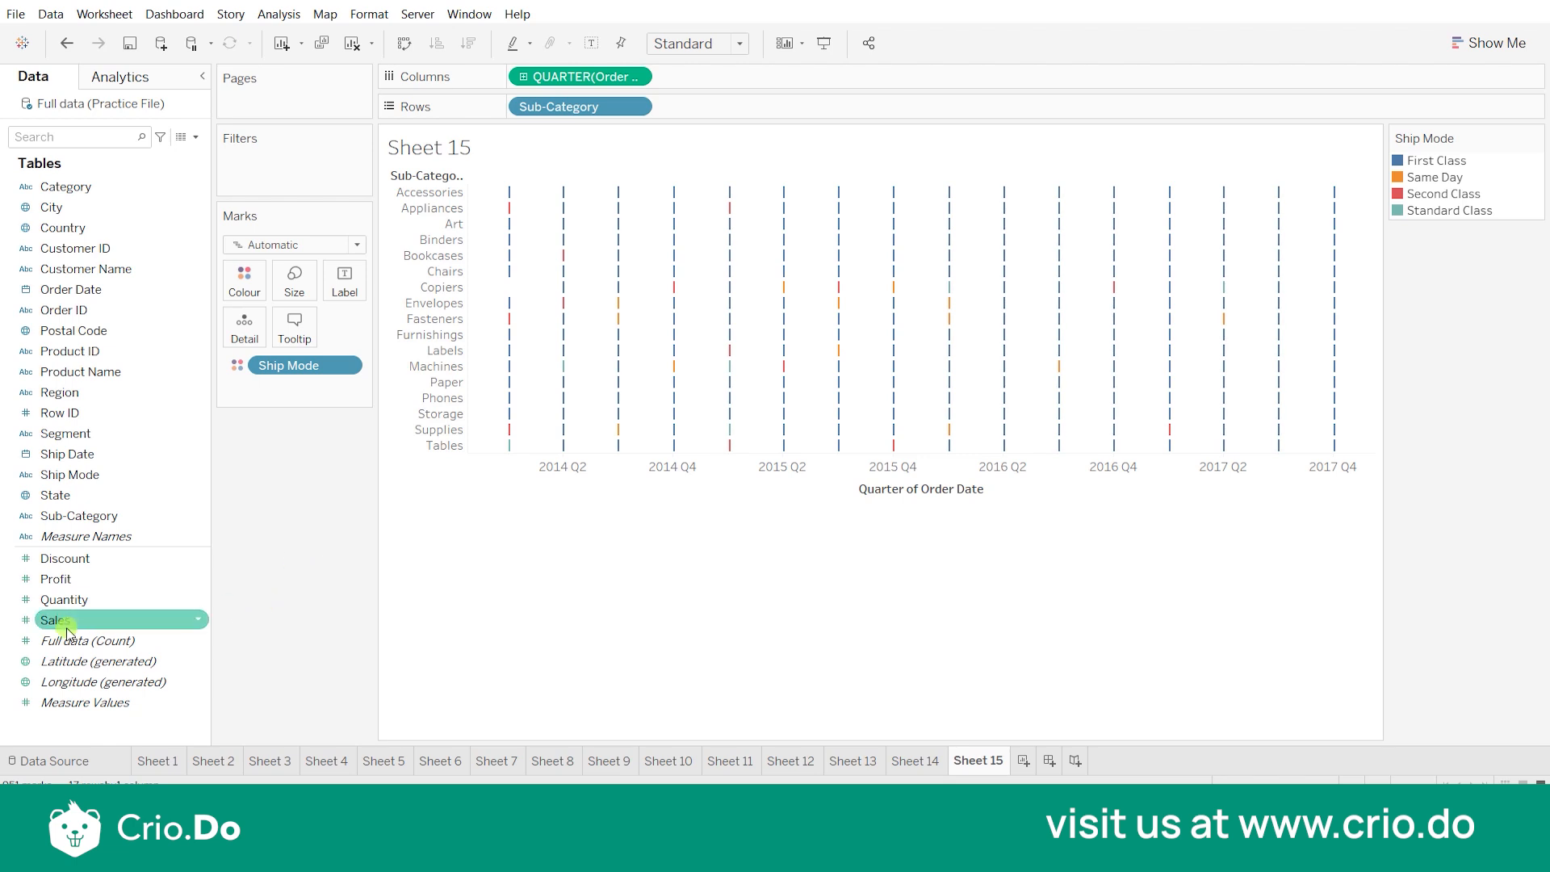
left_click_drag(107, 599, 298, 288)
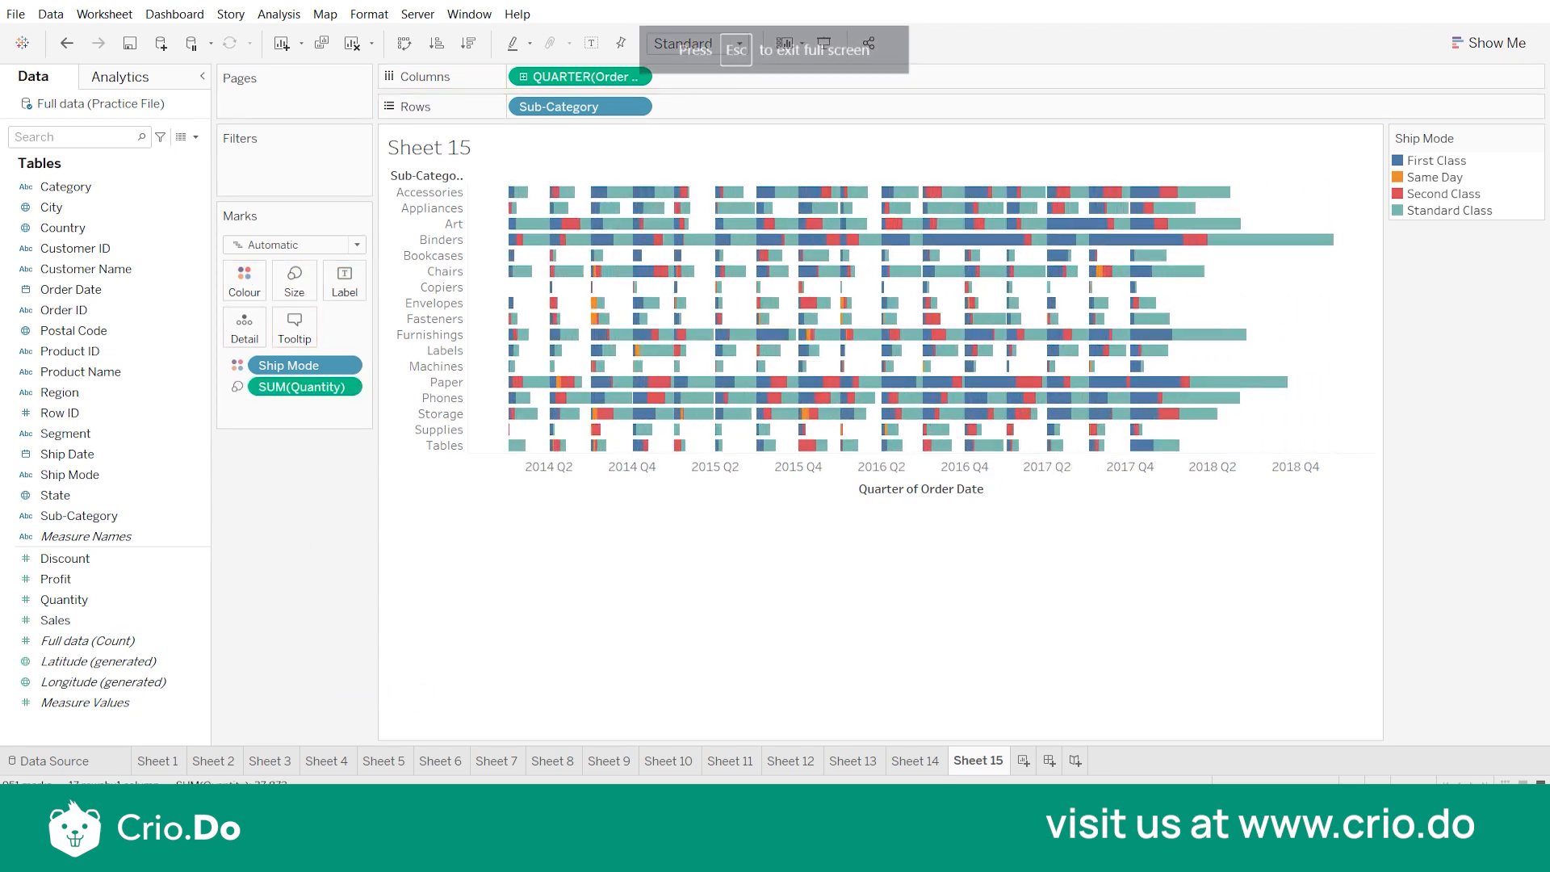
mouse_move(752, 750)
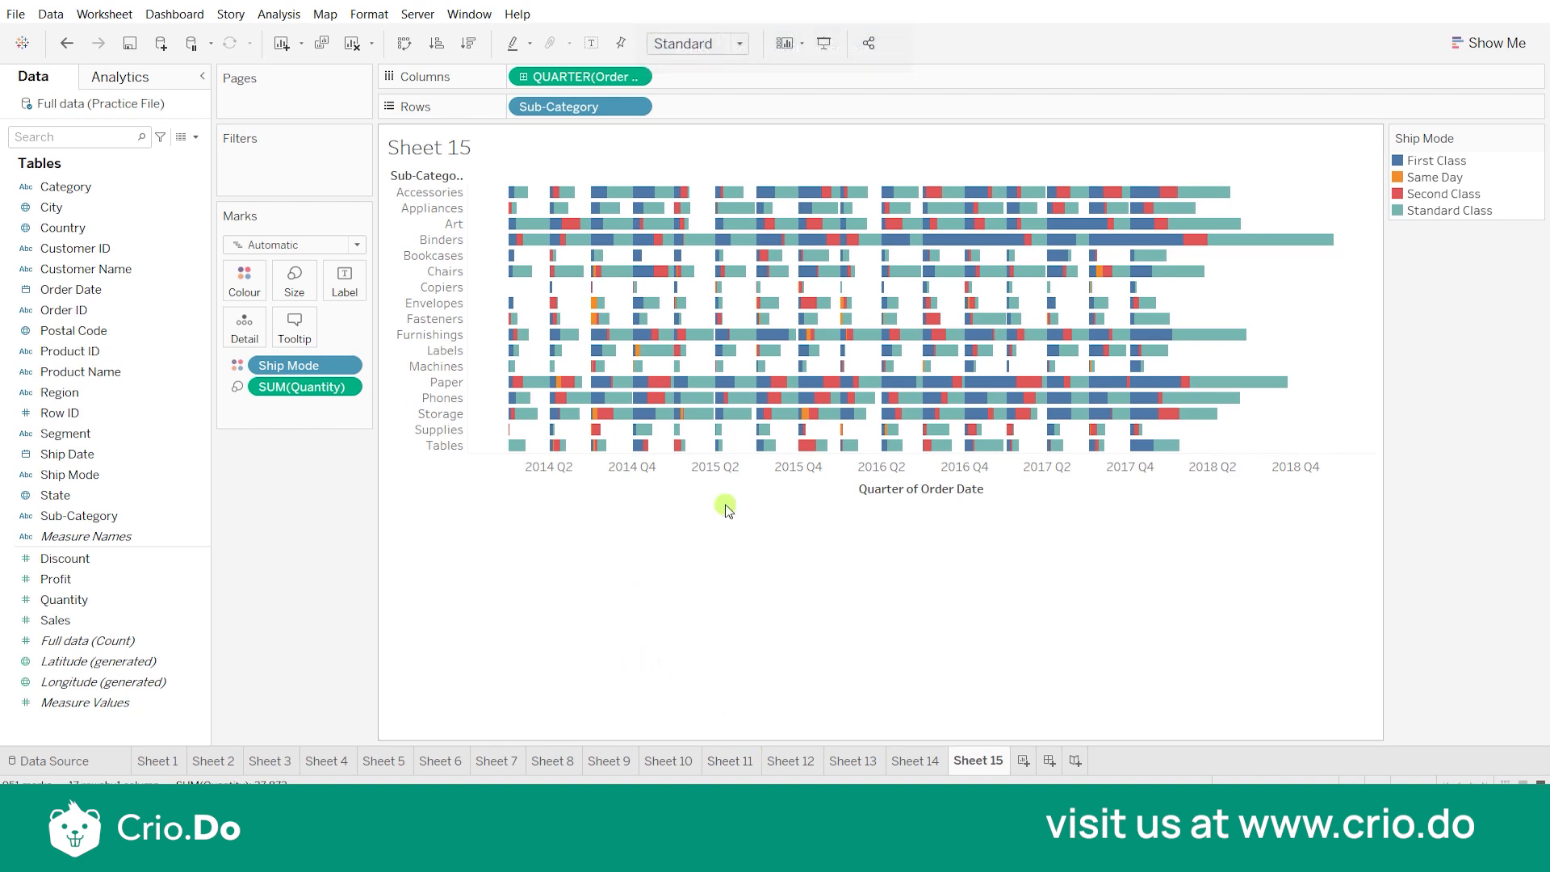
mouse_move(1145, 417)
mouse_move(1144, 449)
mouse_move(1202, 418)
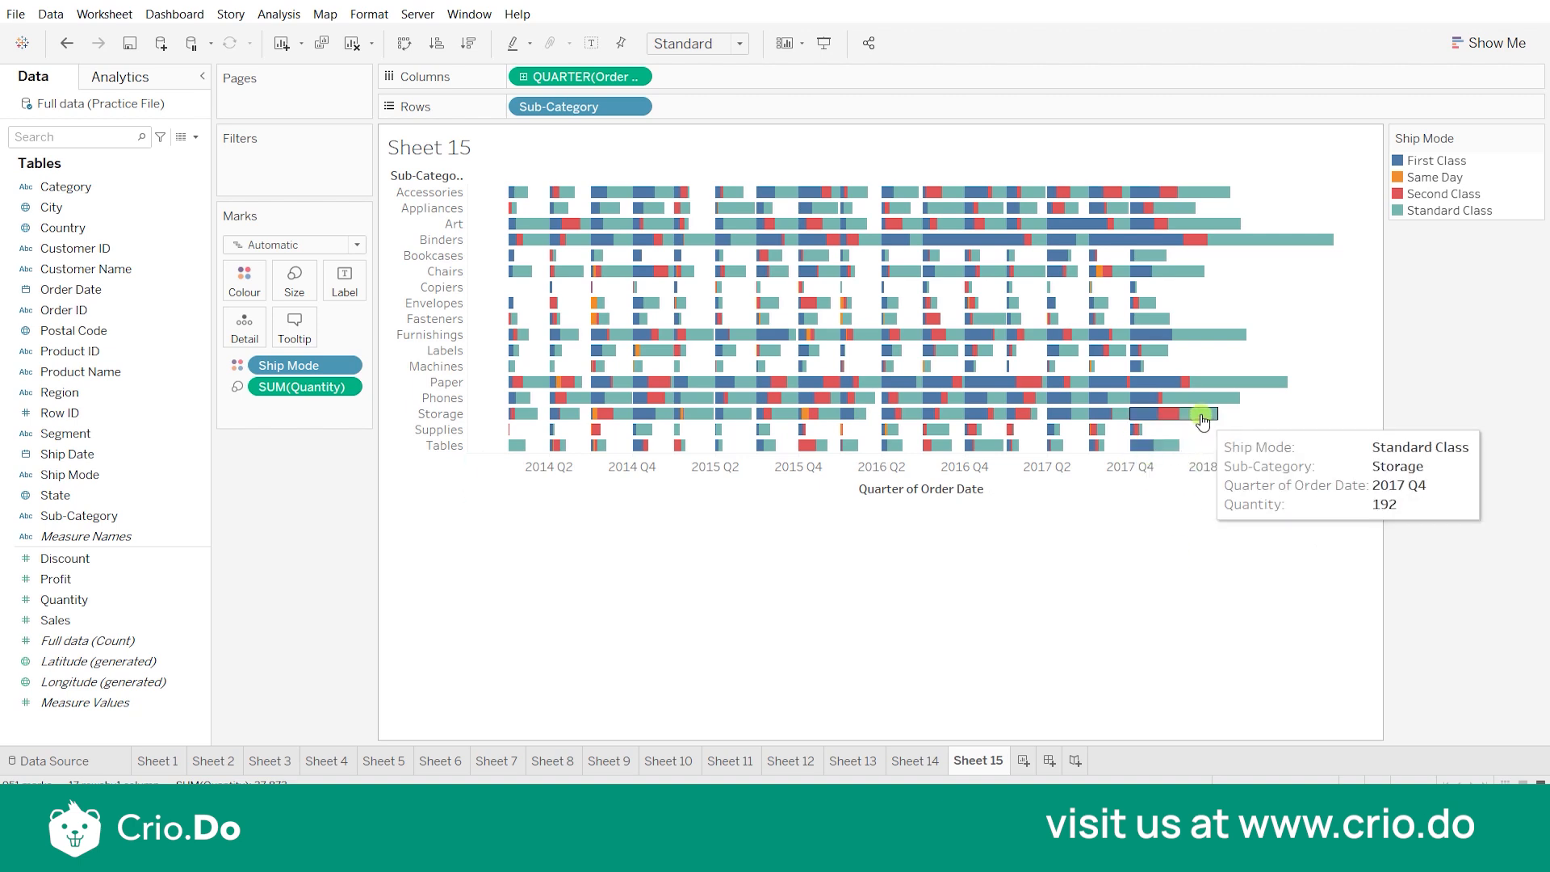
left_click(356, 246)
left_click(299, 620)
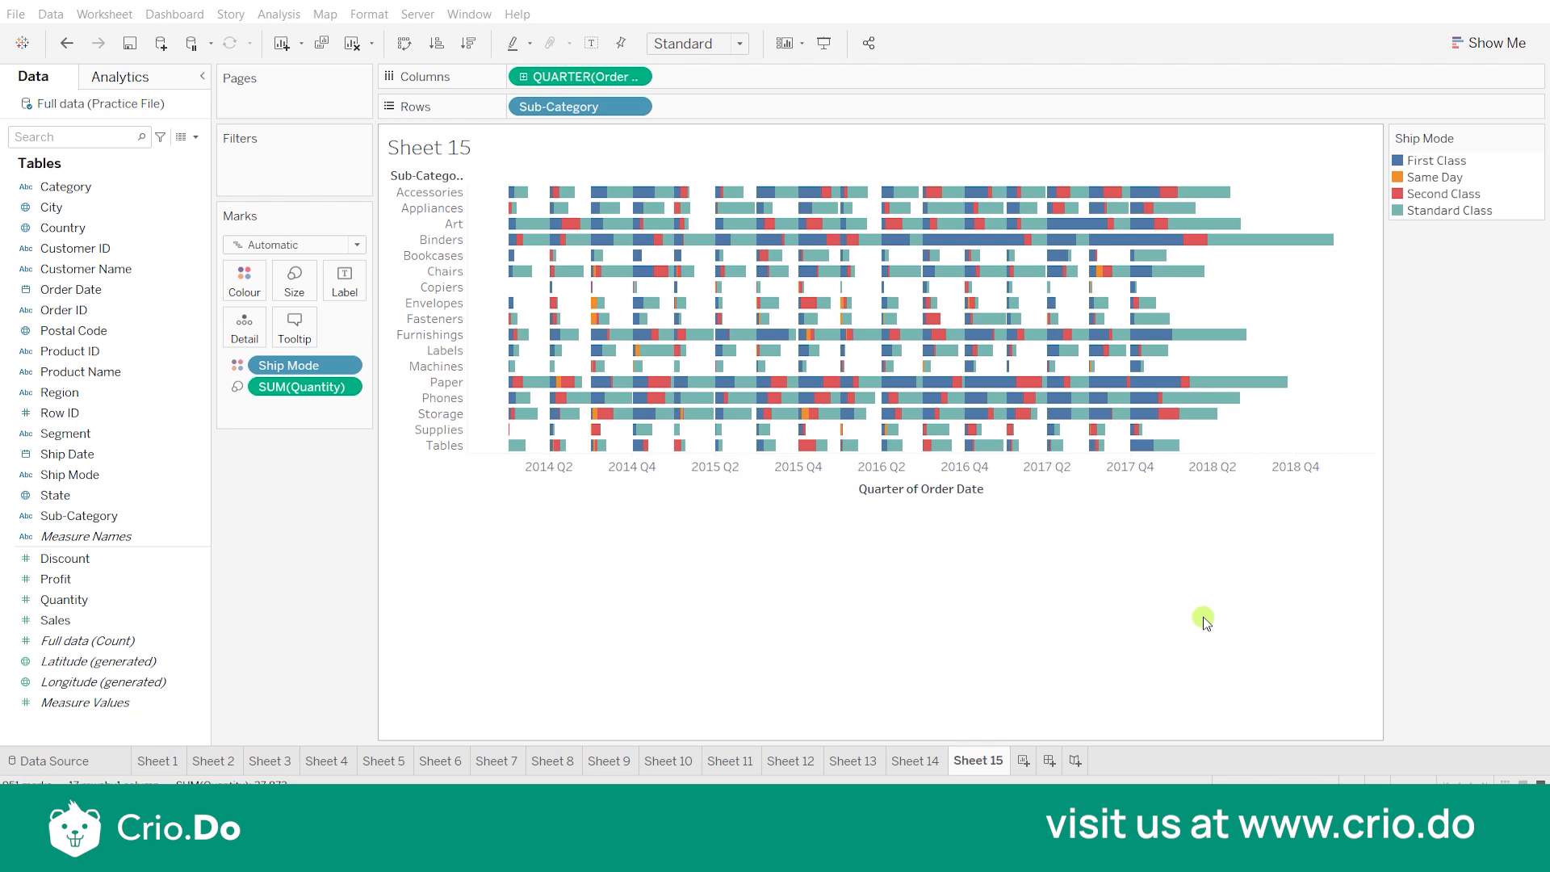
- Add another blank worksheet and set its mark type to Polygon to show the Path option
left_click(1023, 761)
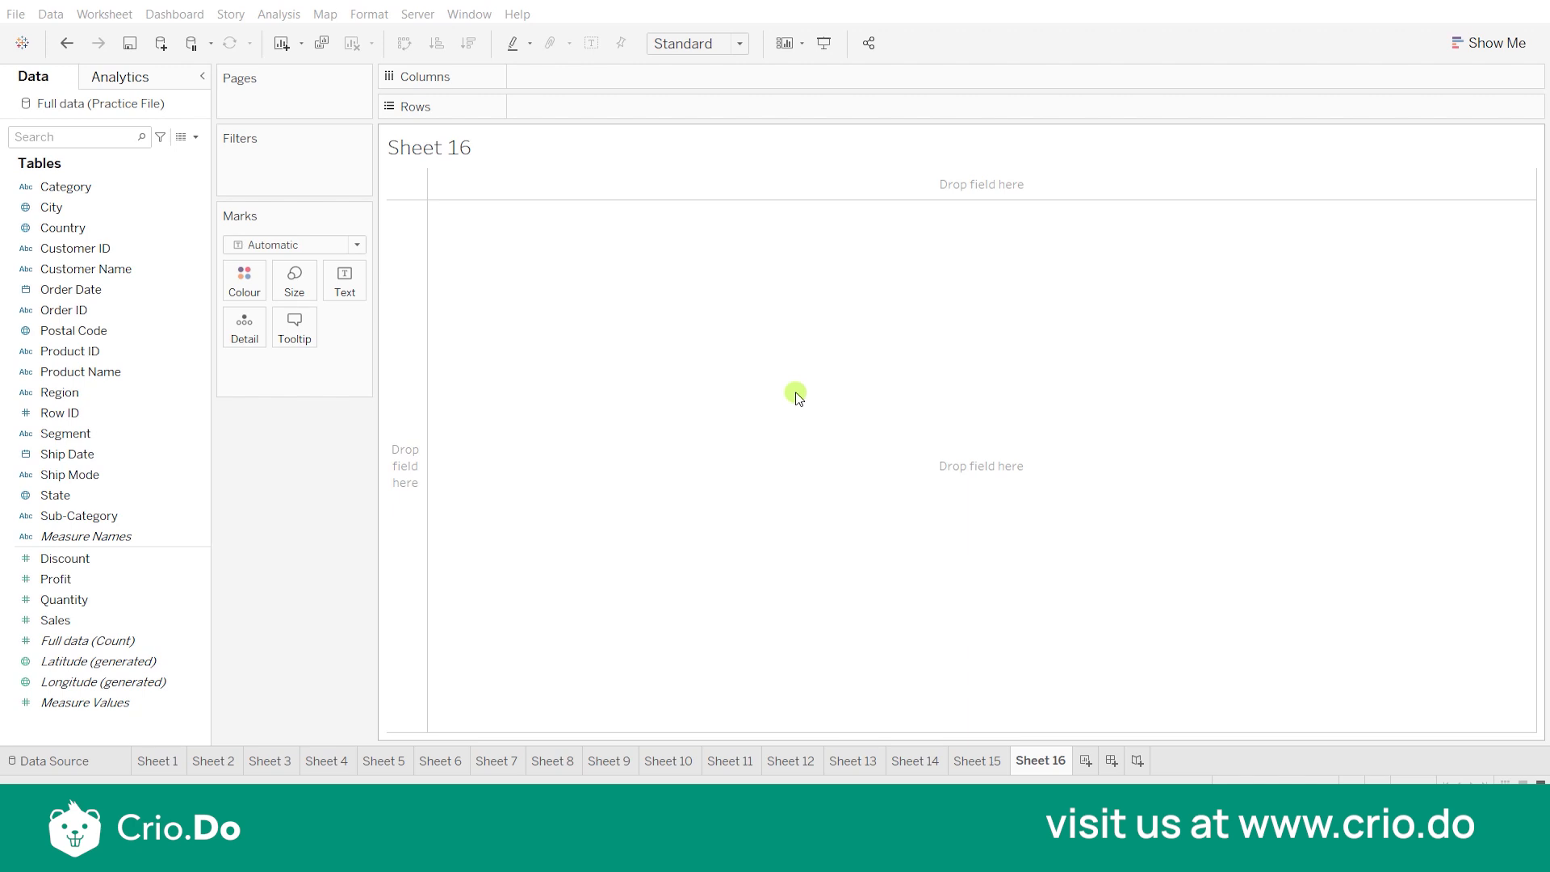
left_click(268, 243)
left_click(289, 489)
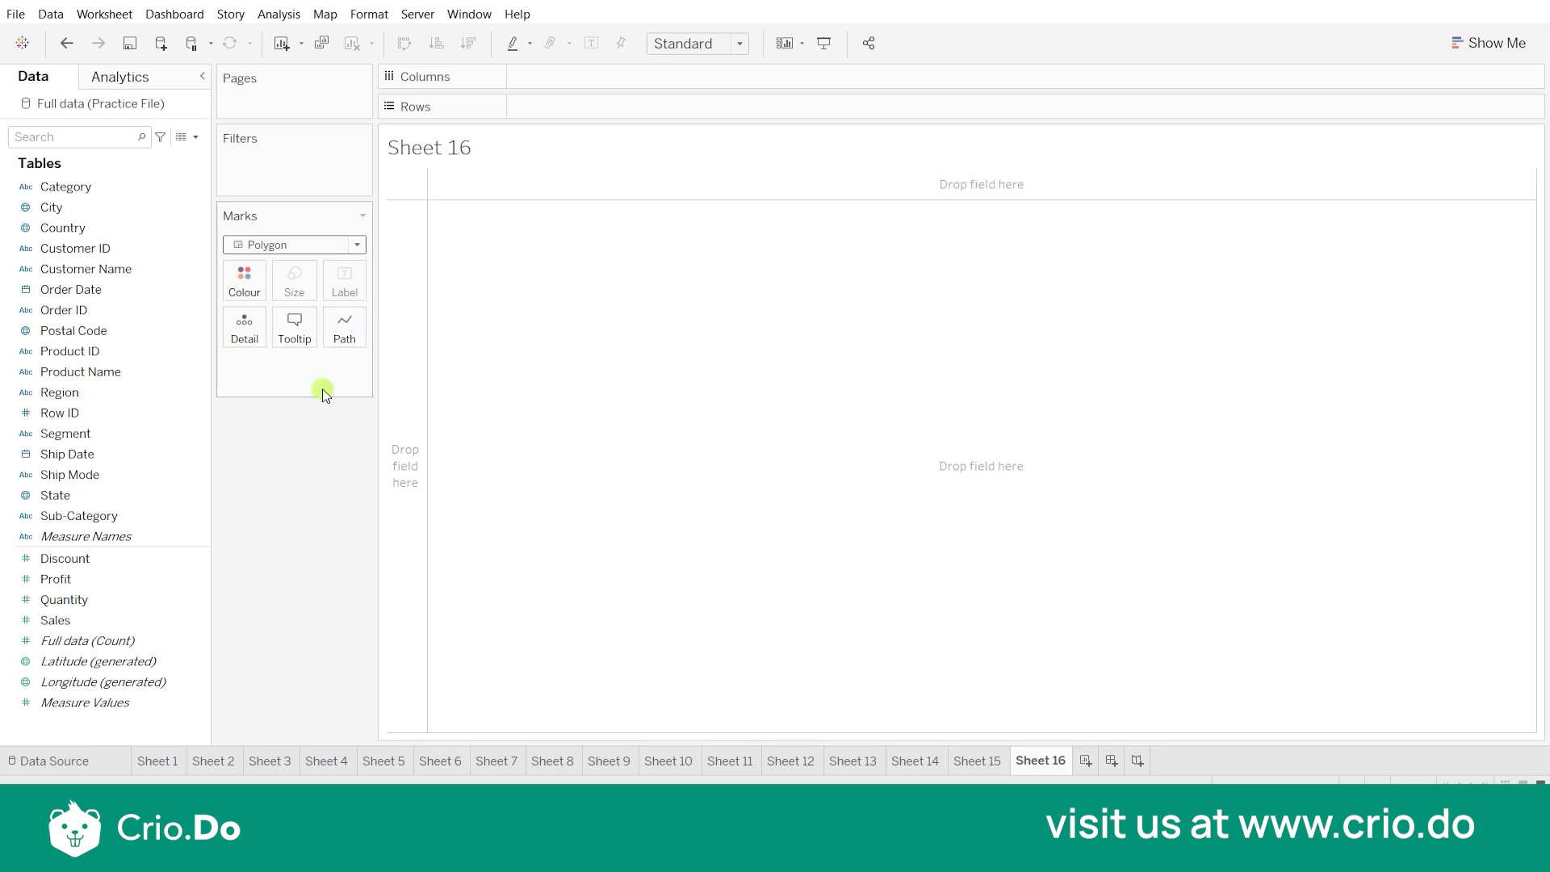
left_click(347, 324)
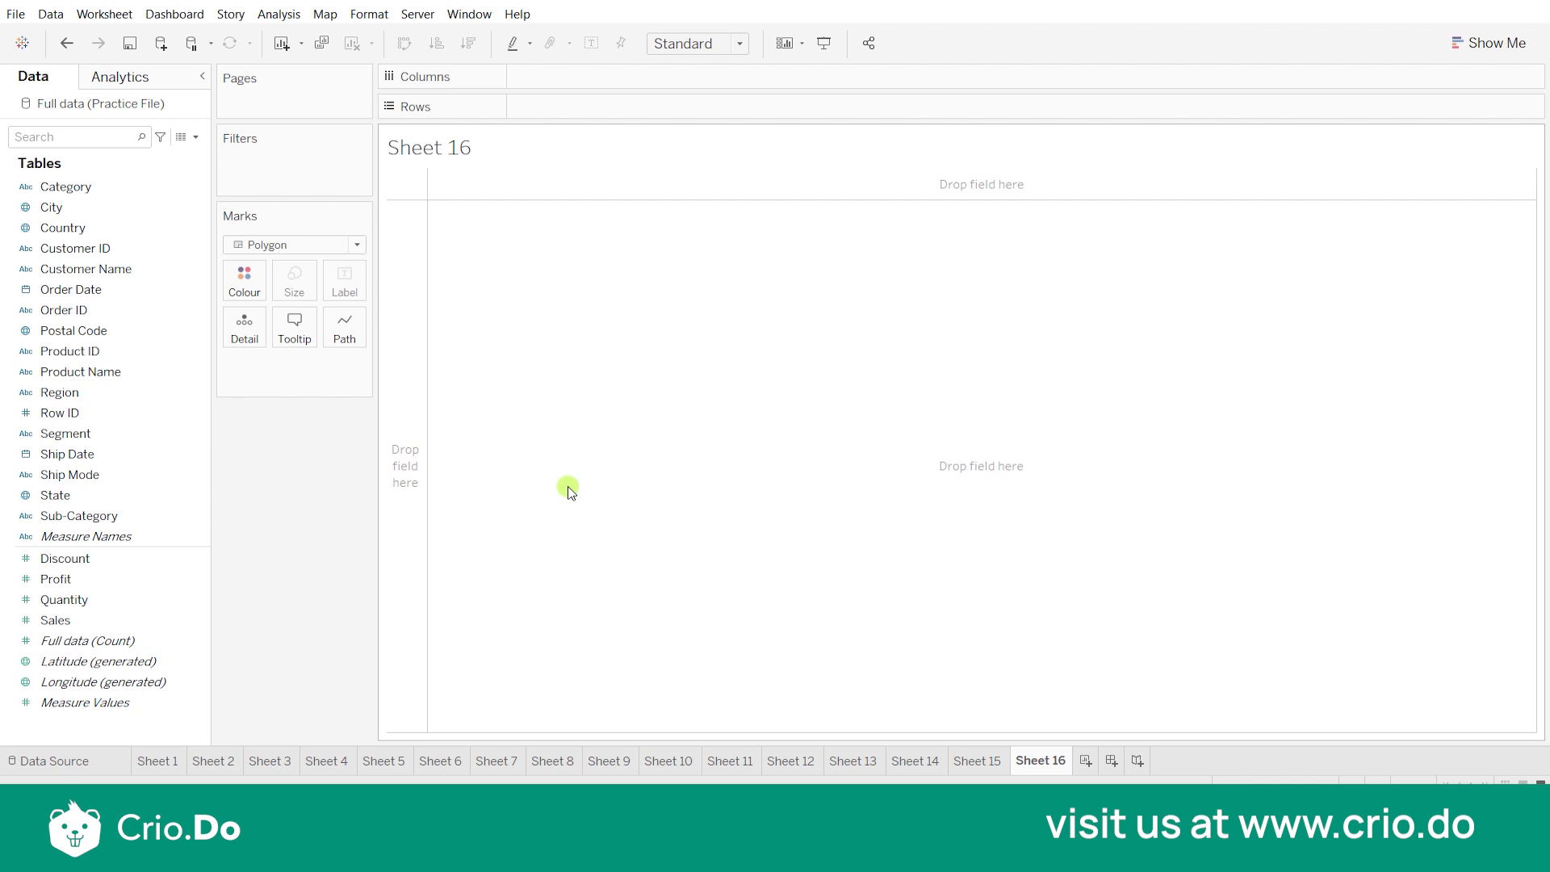
- Build a symbol map from Country on the blank worksheet, and replace Country with State as the detail field
left_click(1294, 151)
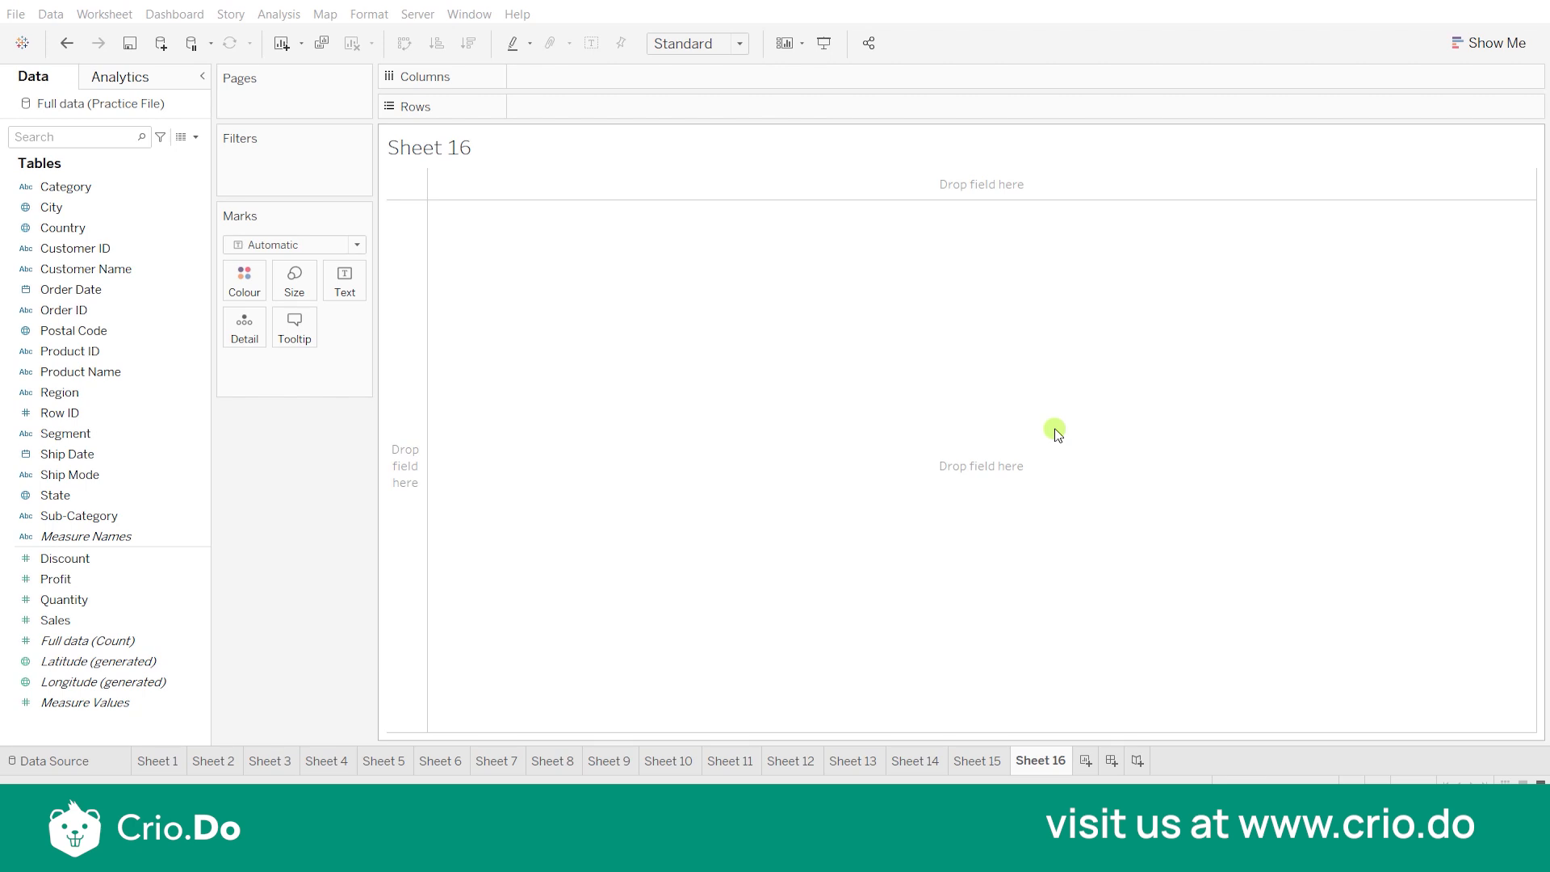
left_click(94, 226)
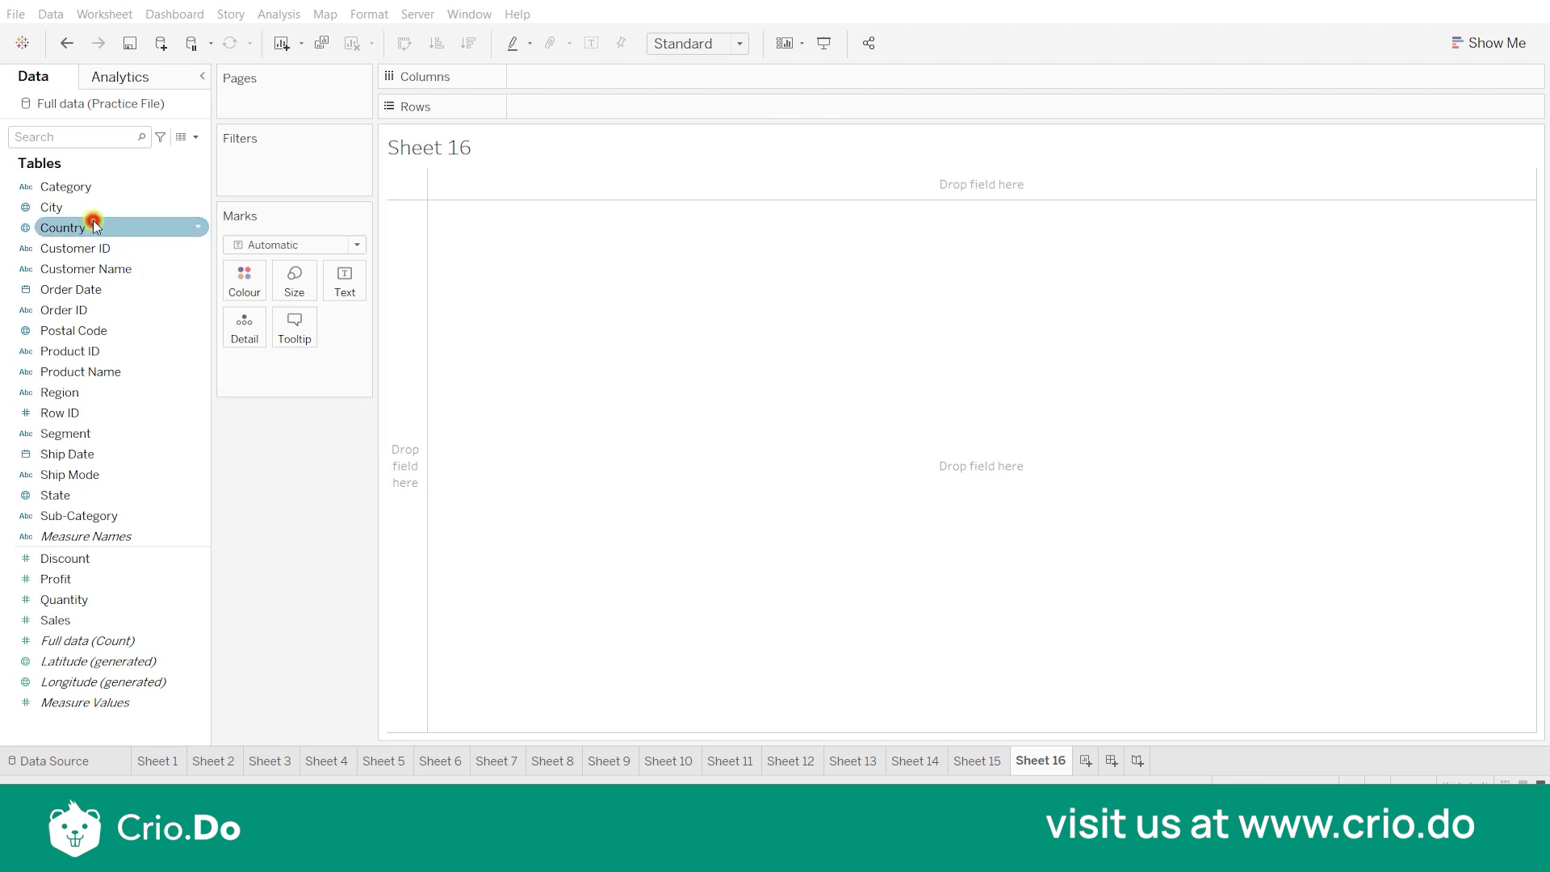
double_click(94, 225)
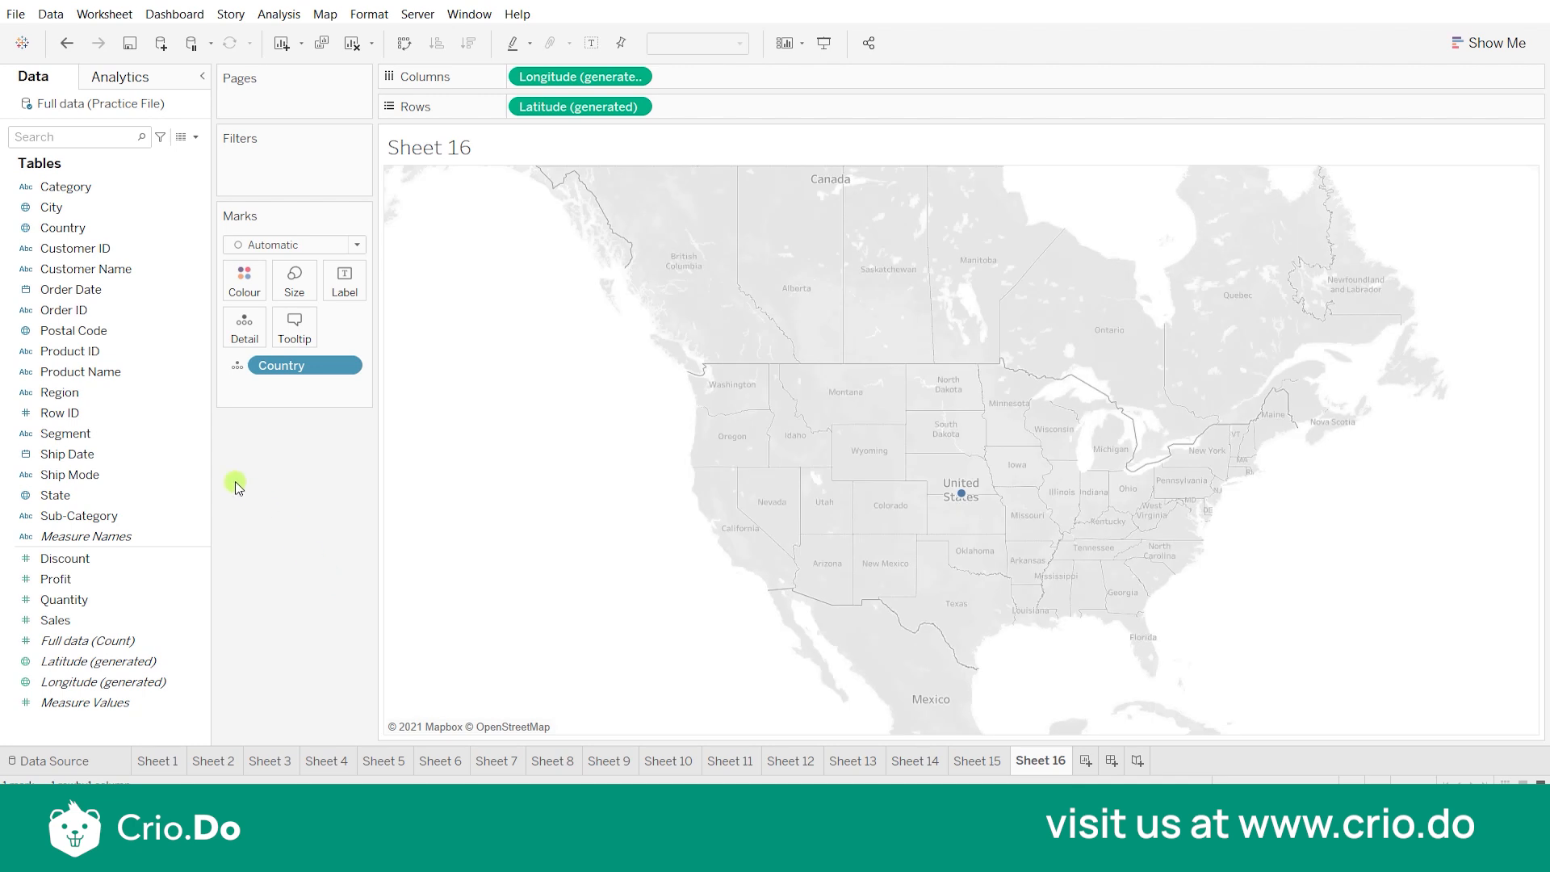
left_click(101, 495)
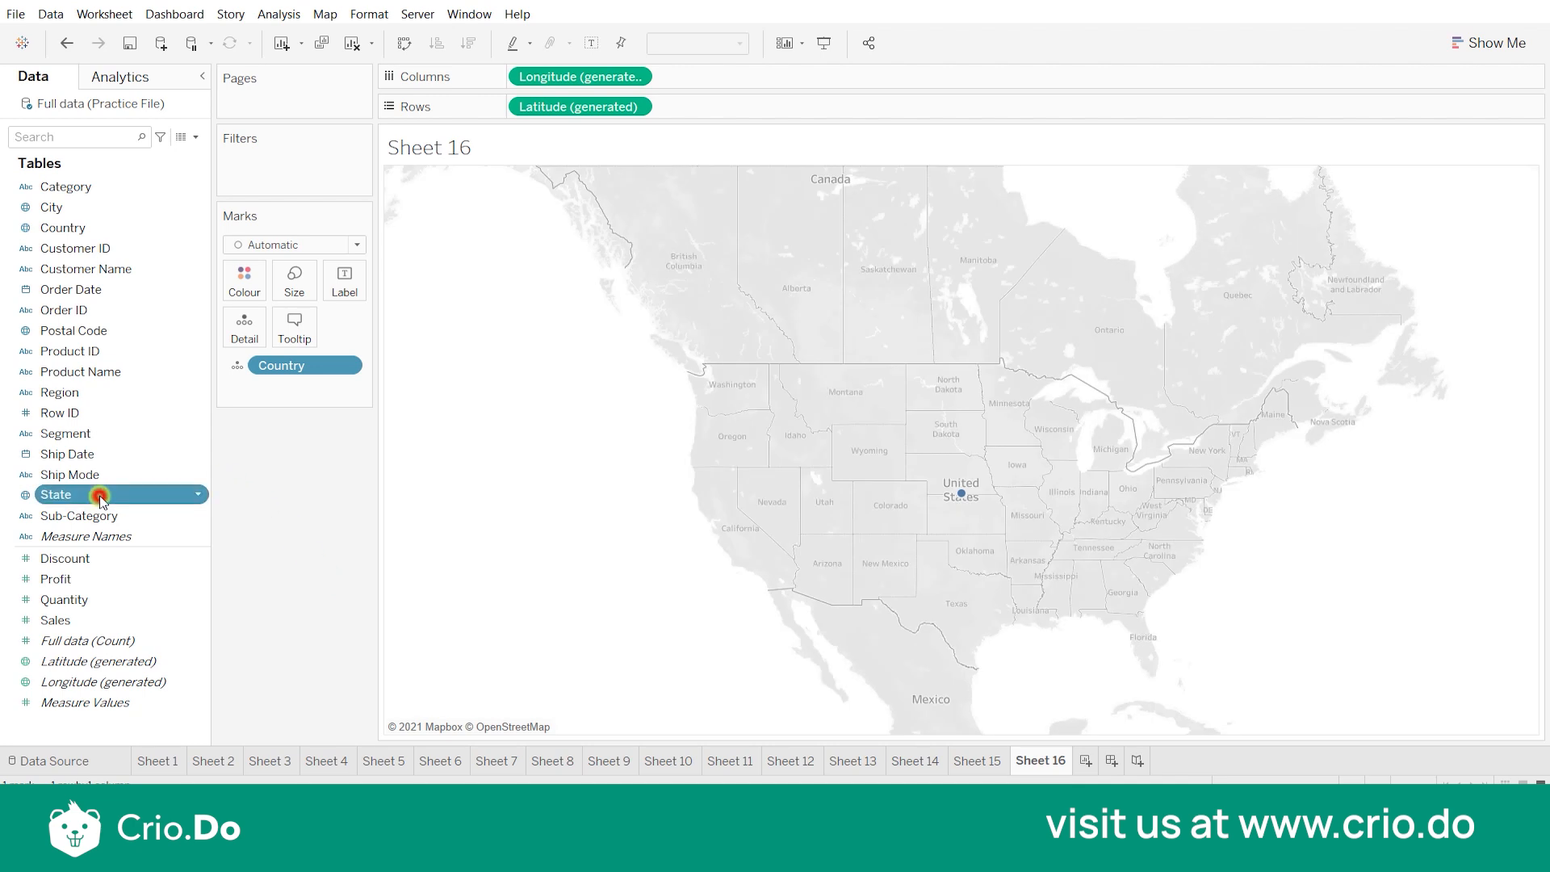
left_click_drag(101, 498, 298, 367)
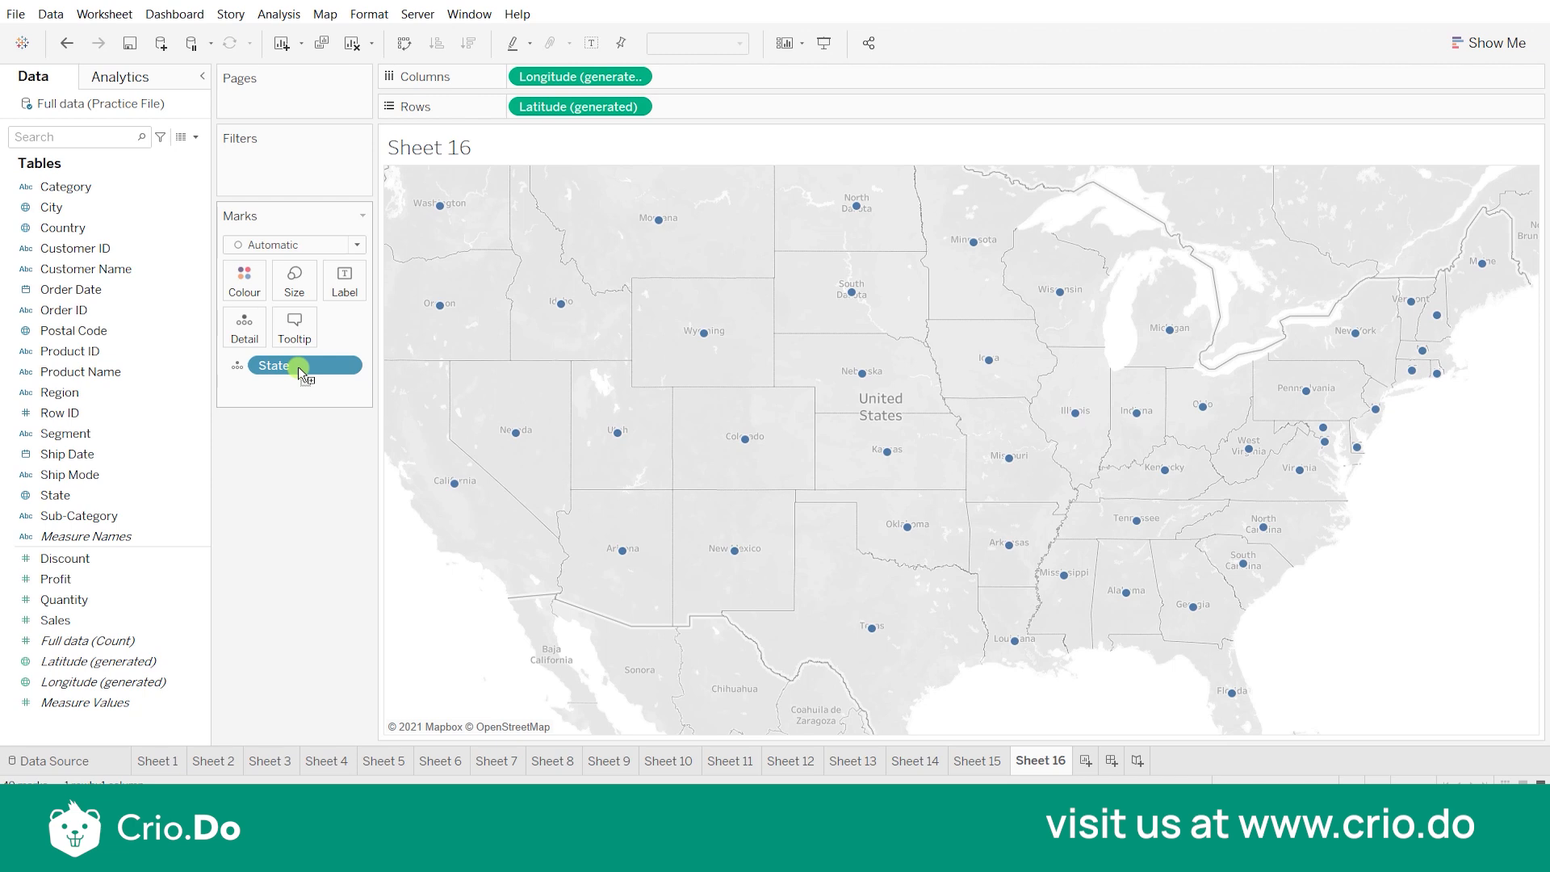
- Change the mark type of the state map to Density
left_click(287, 251)
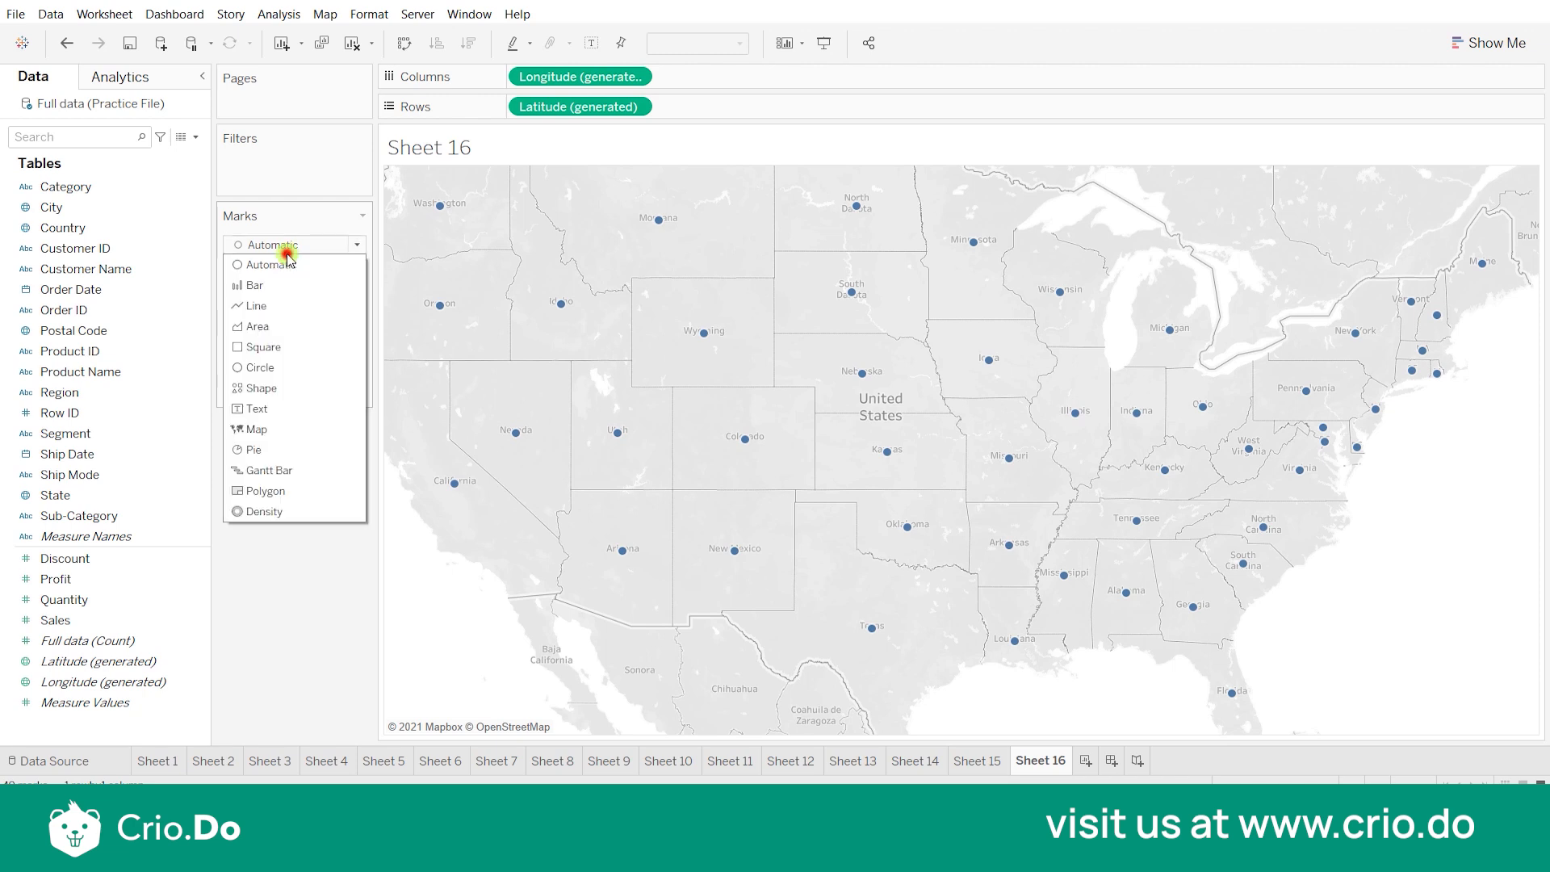
left_click(288, 513)
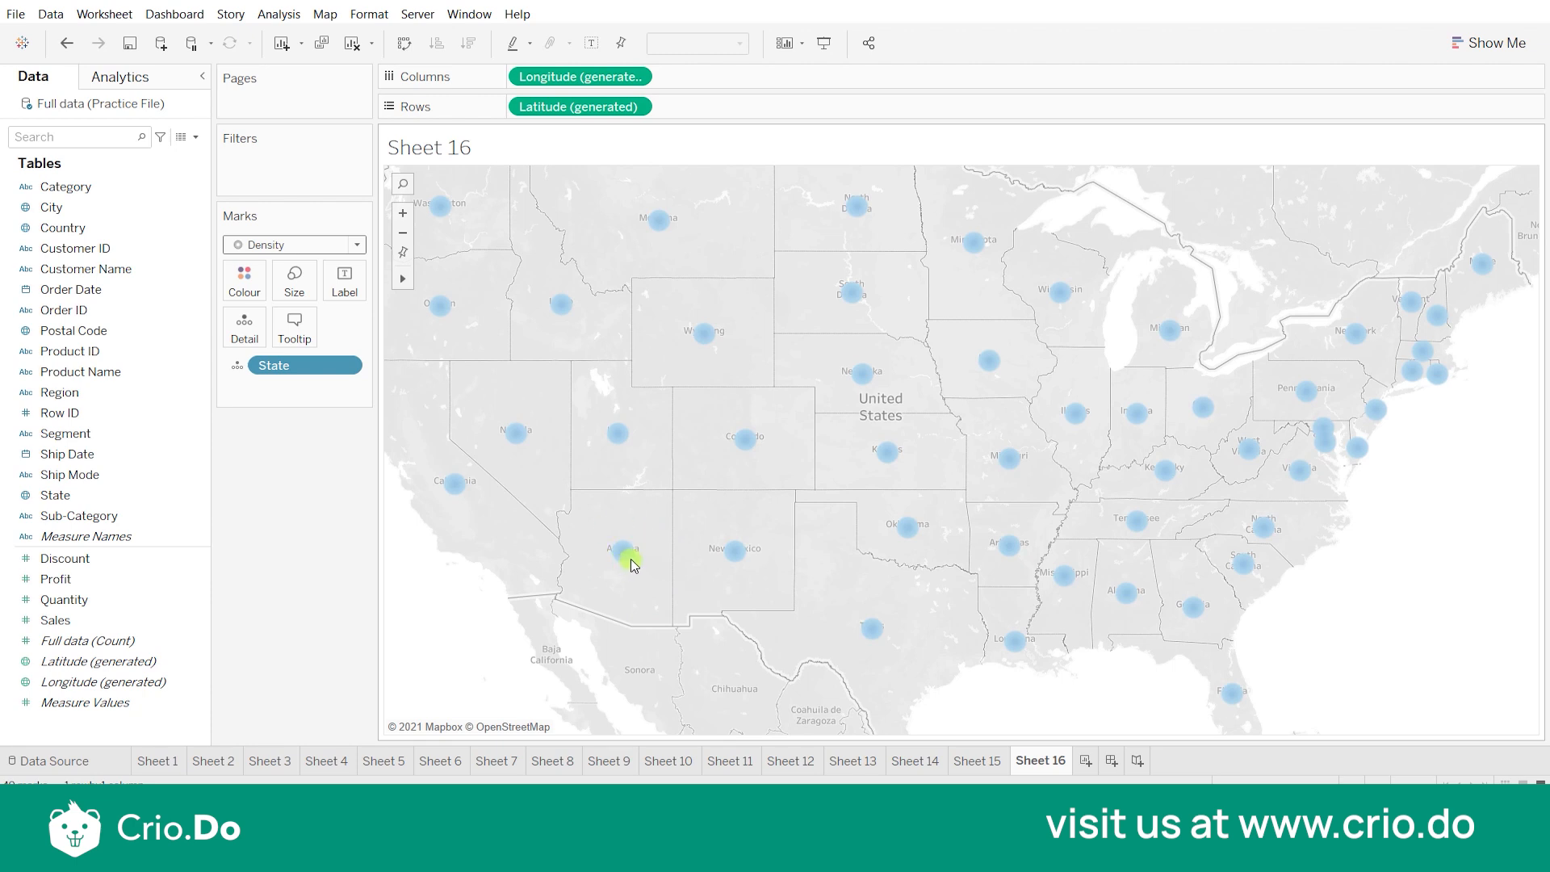
mouse_move(626, 559)
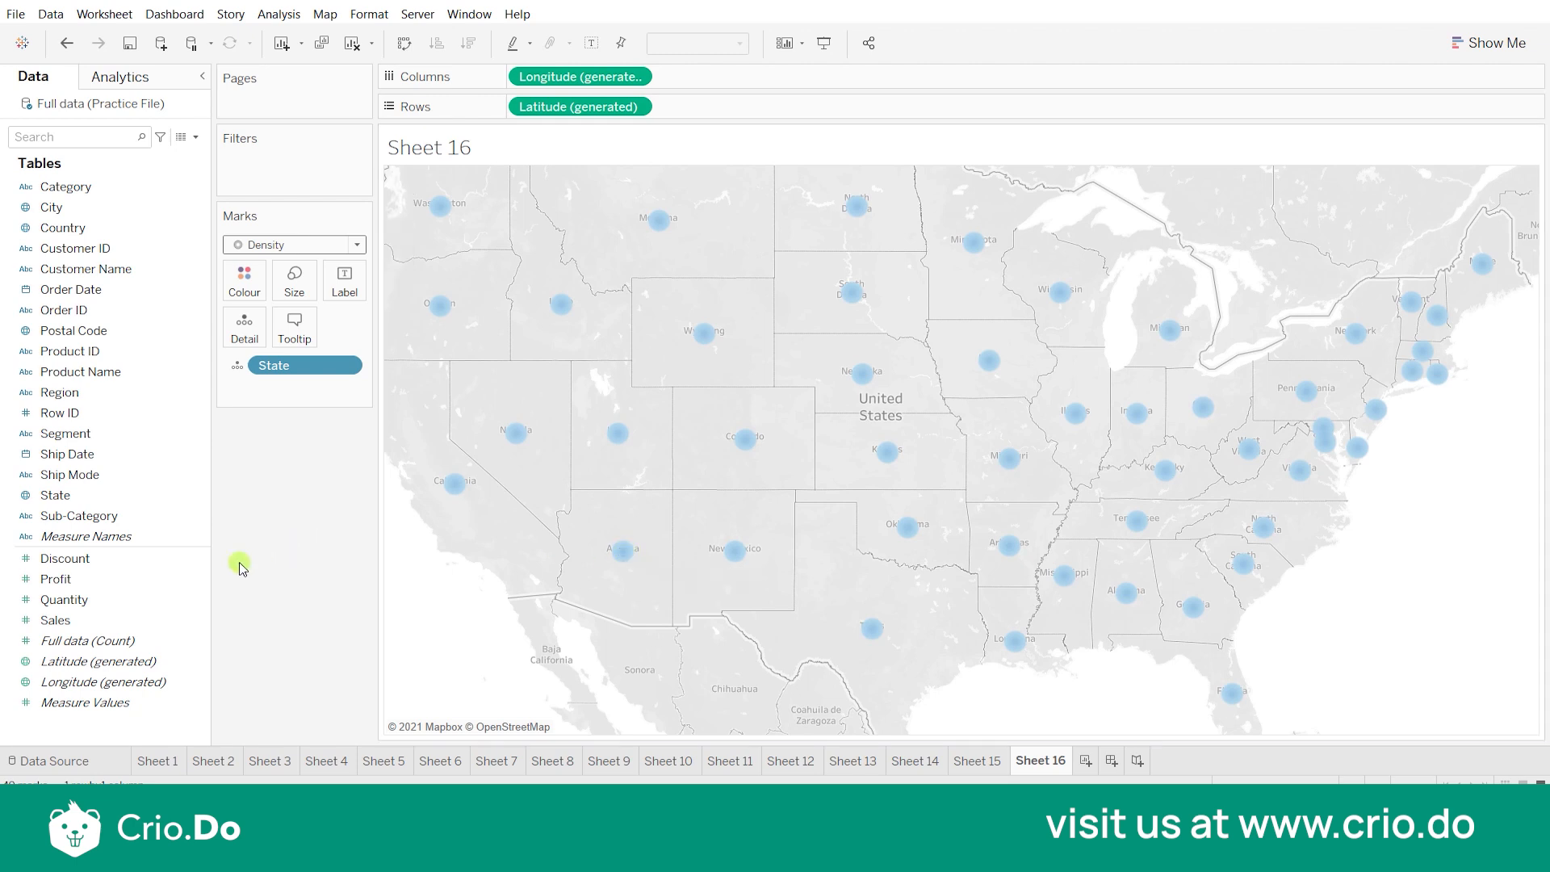
- Colour the density marks by Discount, enlarge them and inspect the marks for Texas and Washington
left_click(101, 563)
left_click_drag(101, 563, 244, 284)
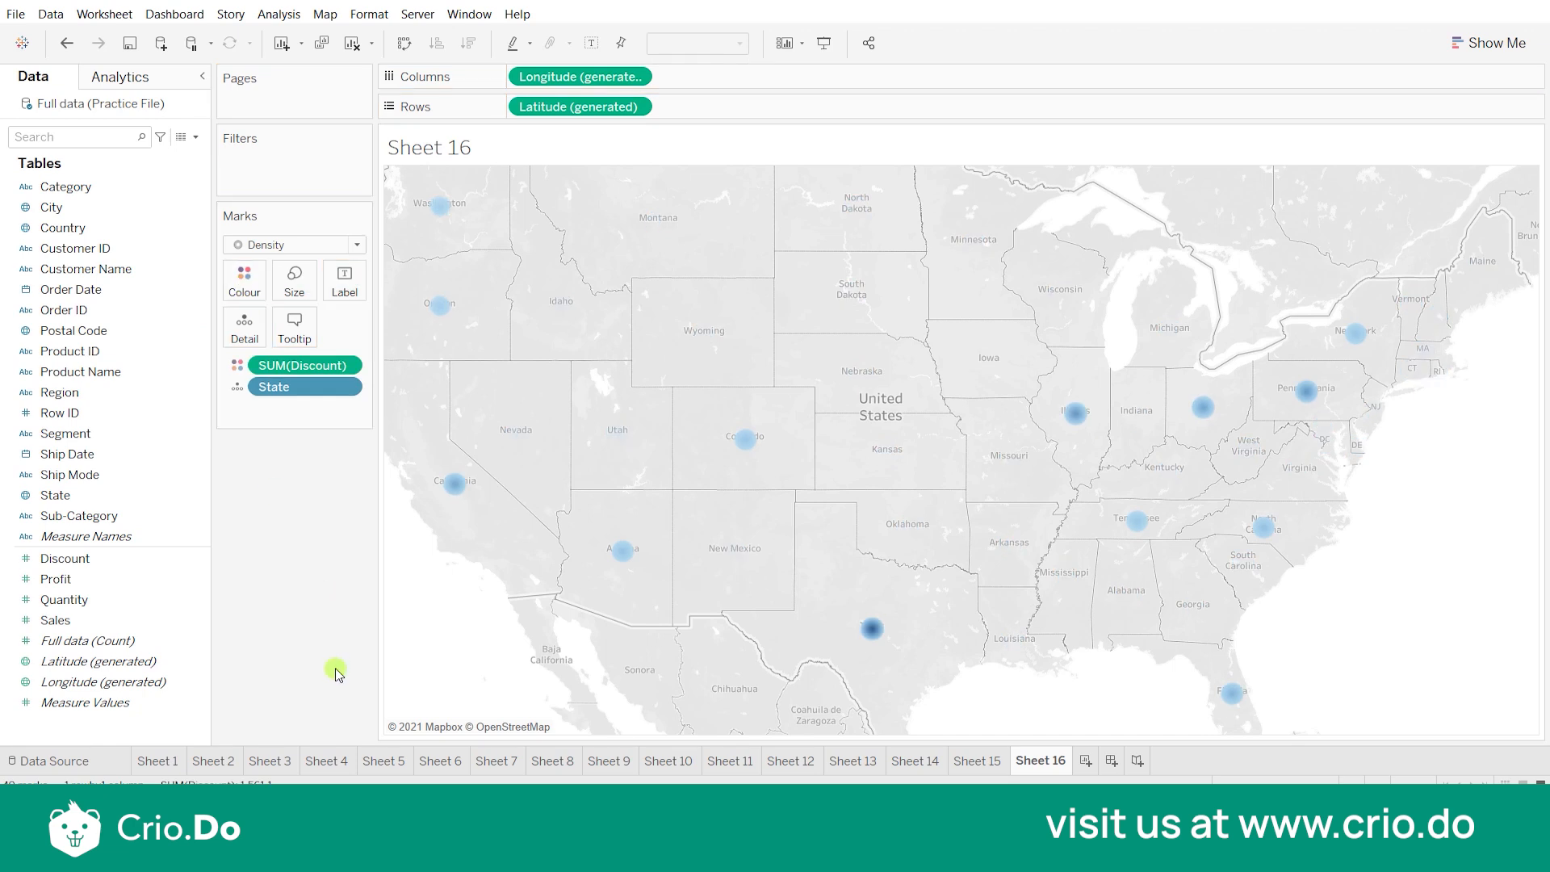
left_click(292, 288)
left_click_drag(363, 333, 390, 331)
left_click(272, 517)
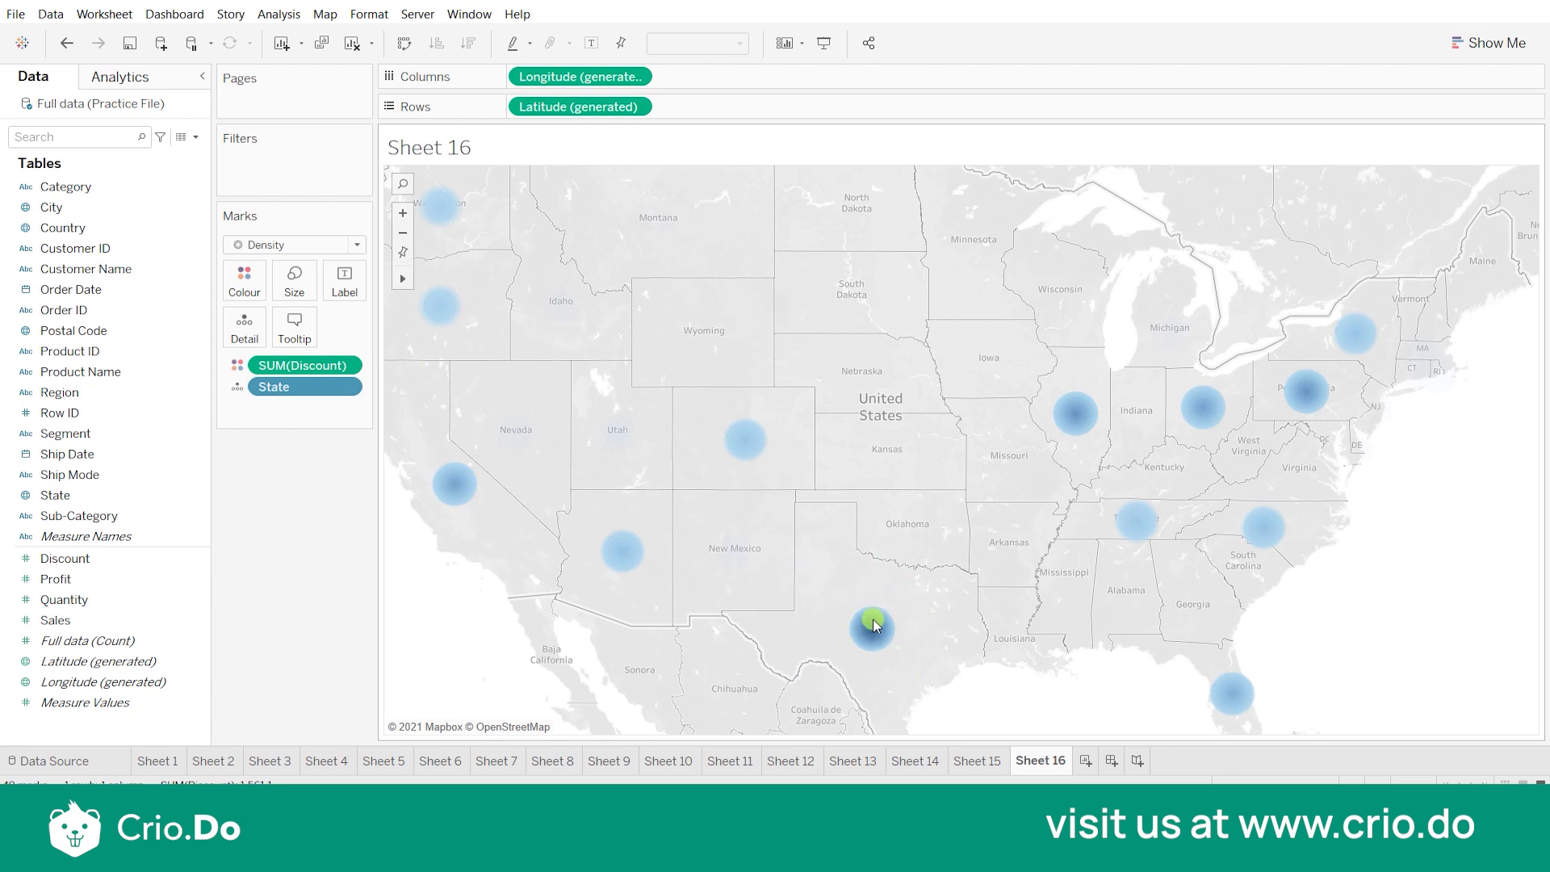
mouse_move(873, 631)
mouse_move(441, 208)
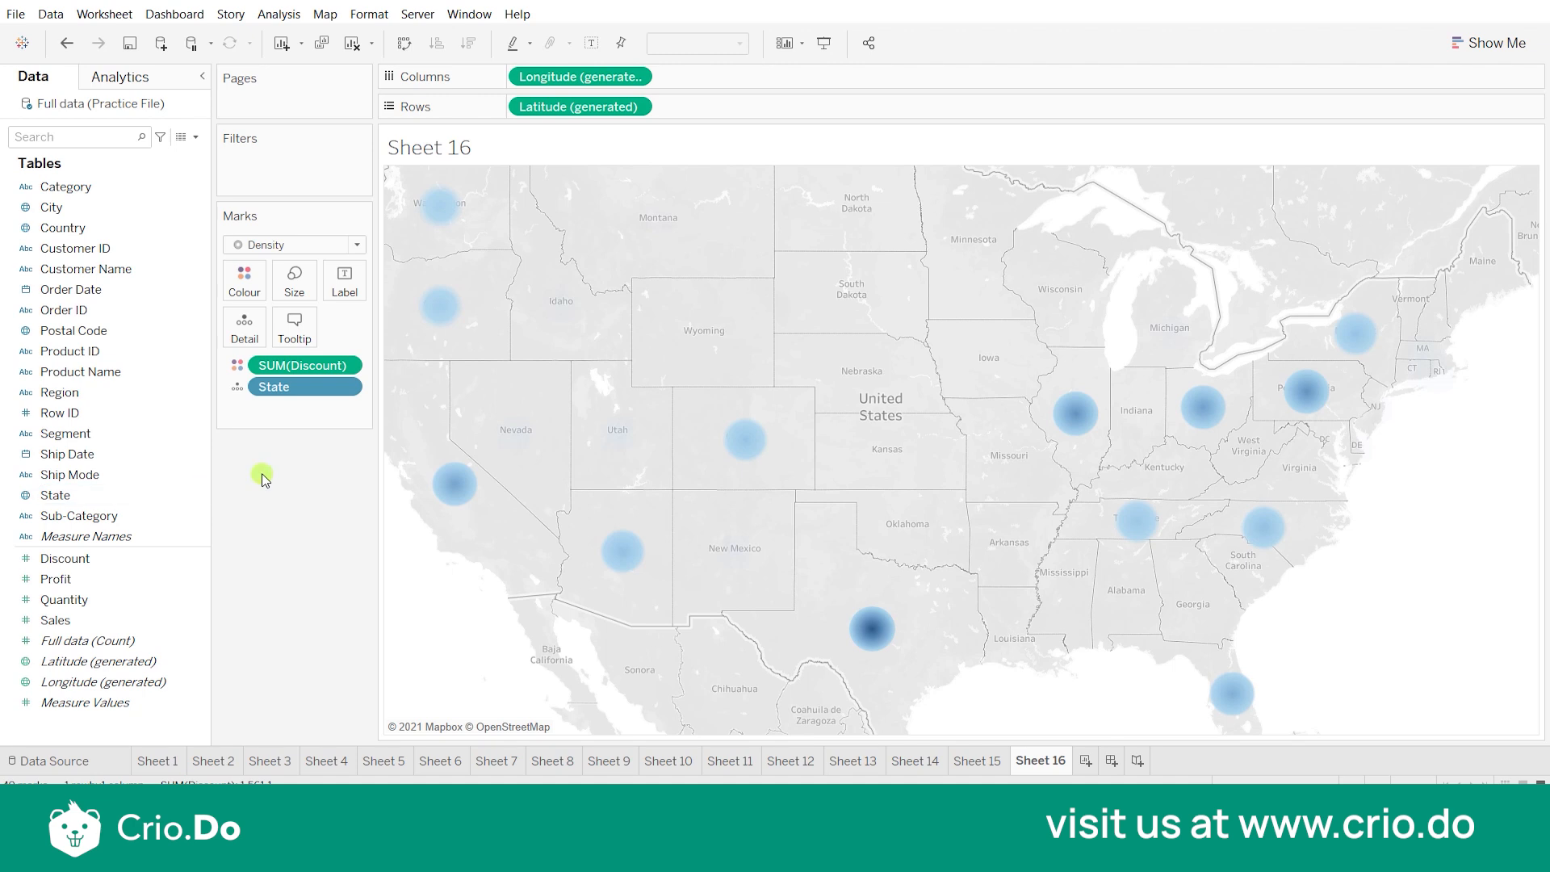
- Apply the dark multi-colour density palette to the Discount marks and raise the intensity to about 78%
left_click(245, 278)
left_click(295, 337)
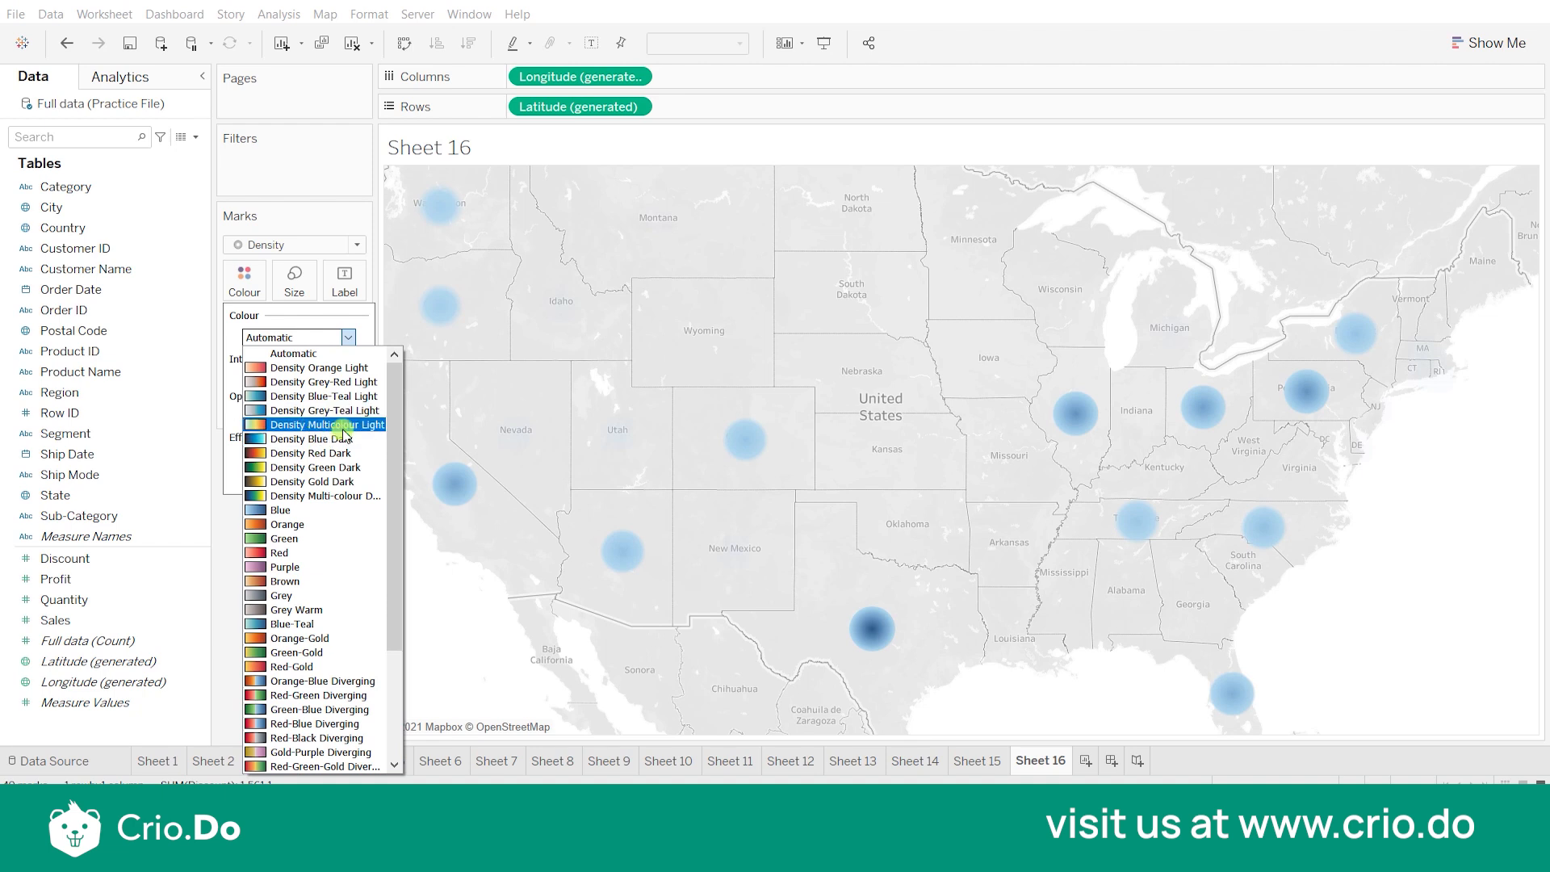
left_click(337, 497)
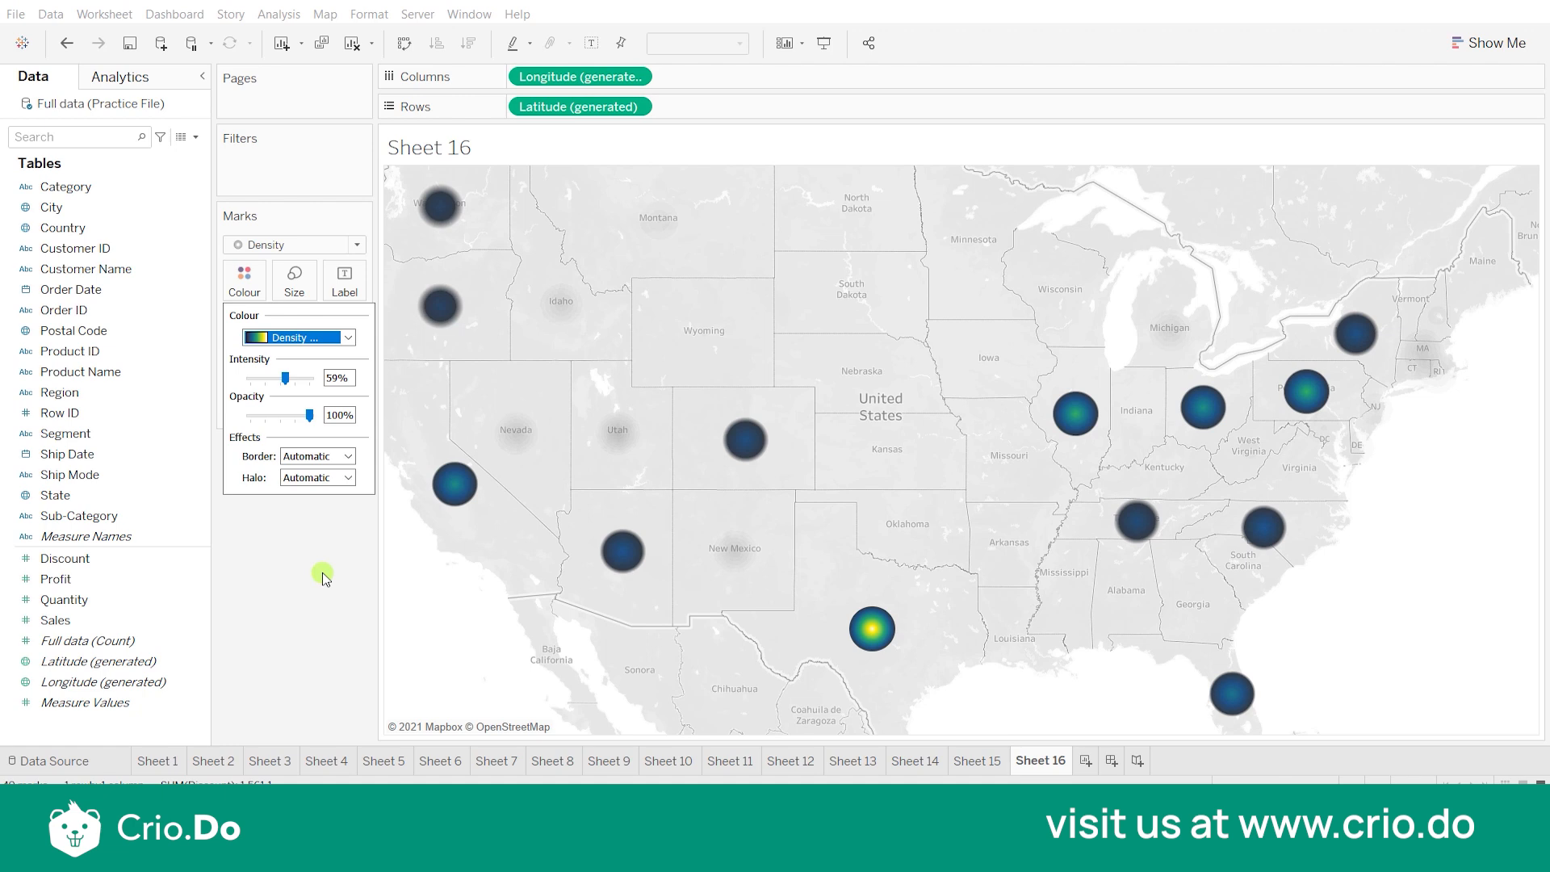
left_click_drag(285, 378, 298, 386)
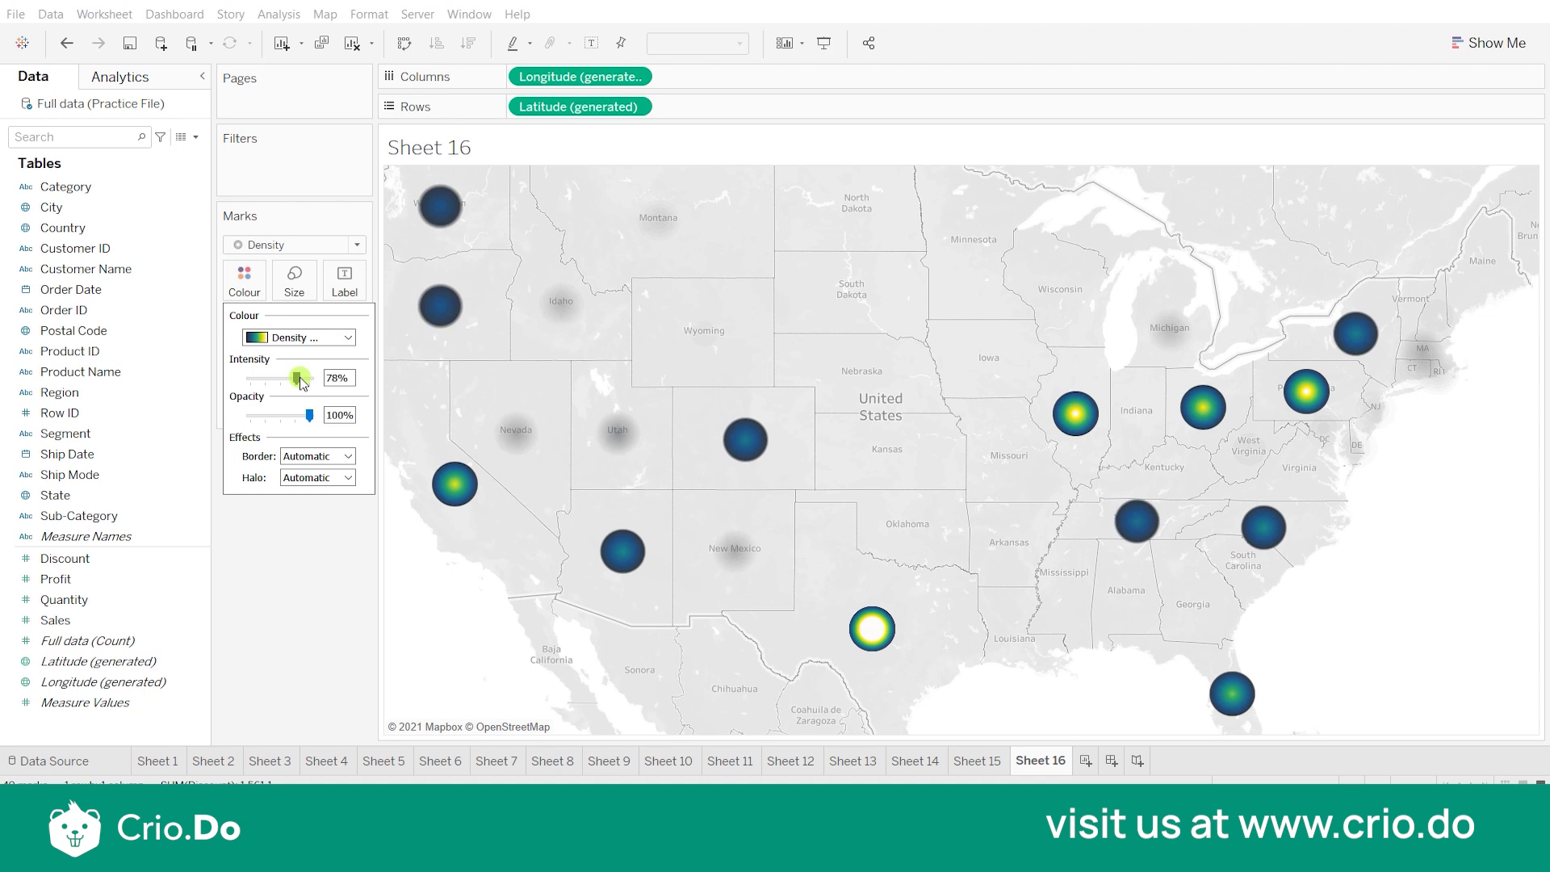
left_click_drag(300, 382, 285, 380)
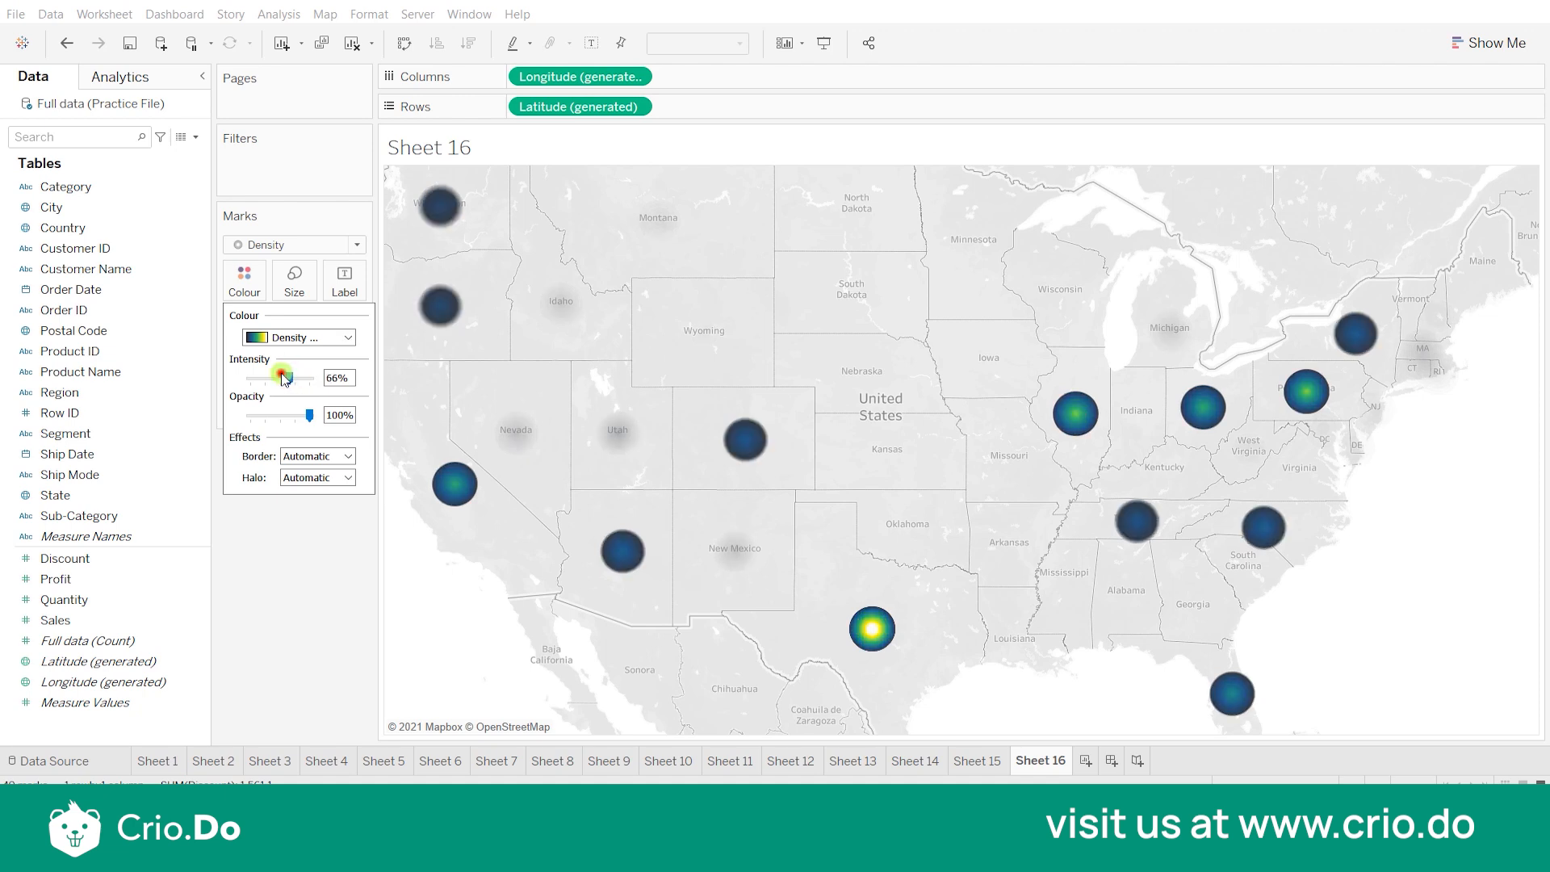
left_click(279, 677)
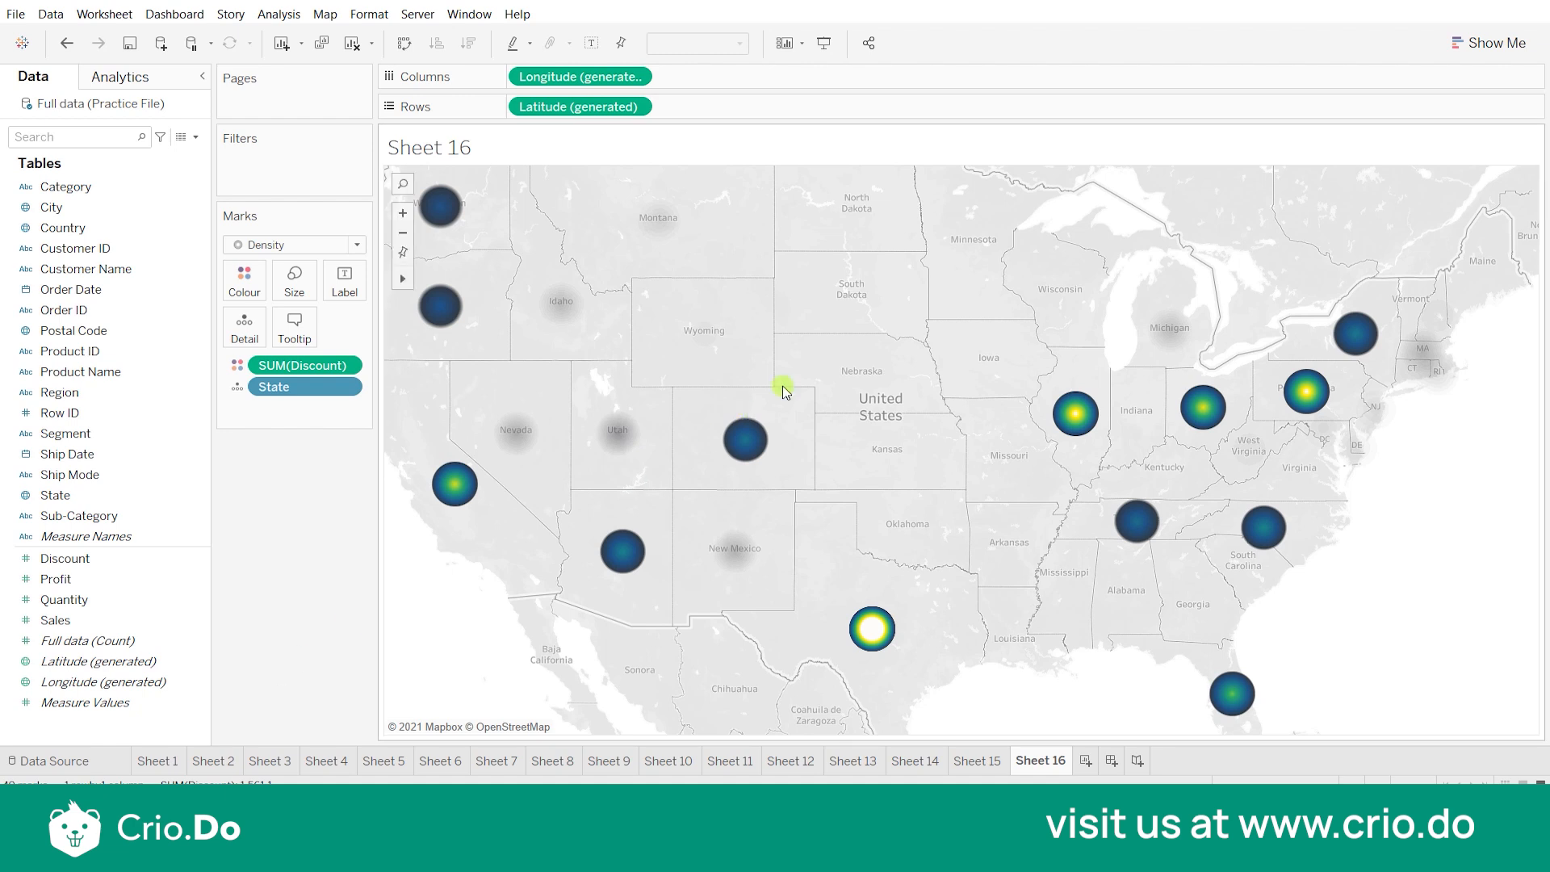
- Inspect the Michigan mark, review the list of mark types and show the Show Me chart suggestions
left_click(1272, 143)
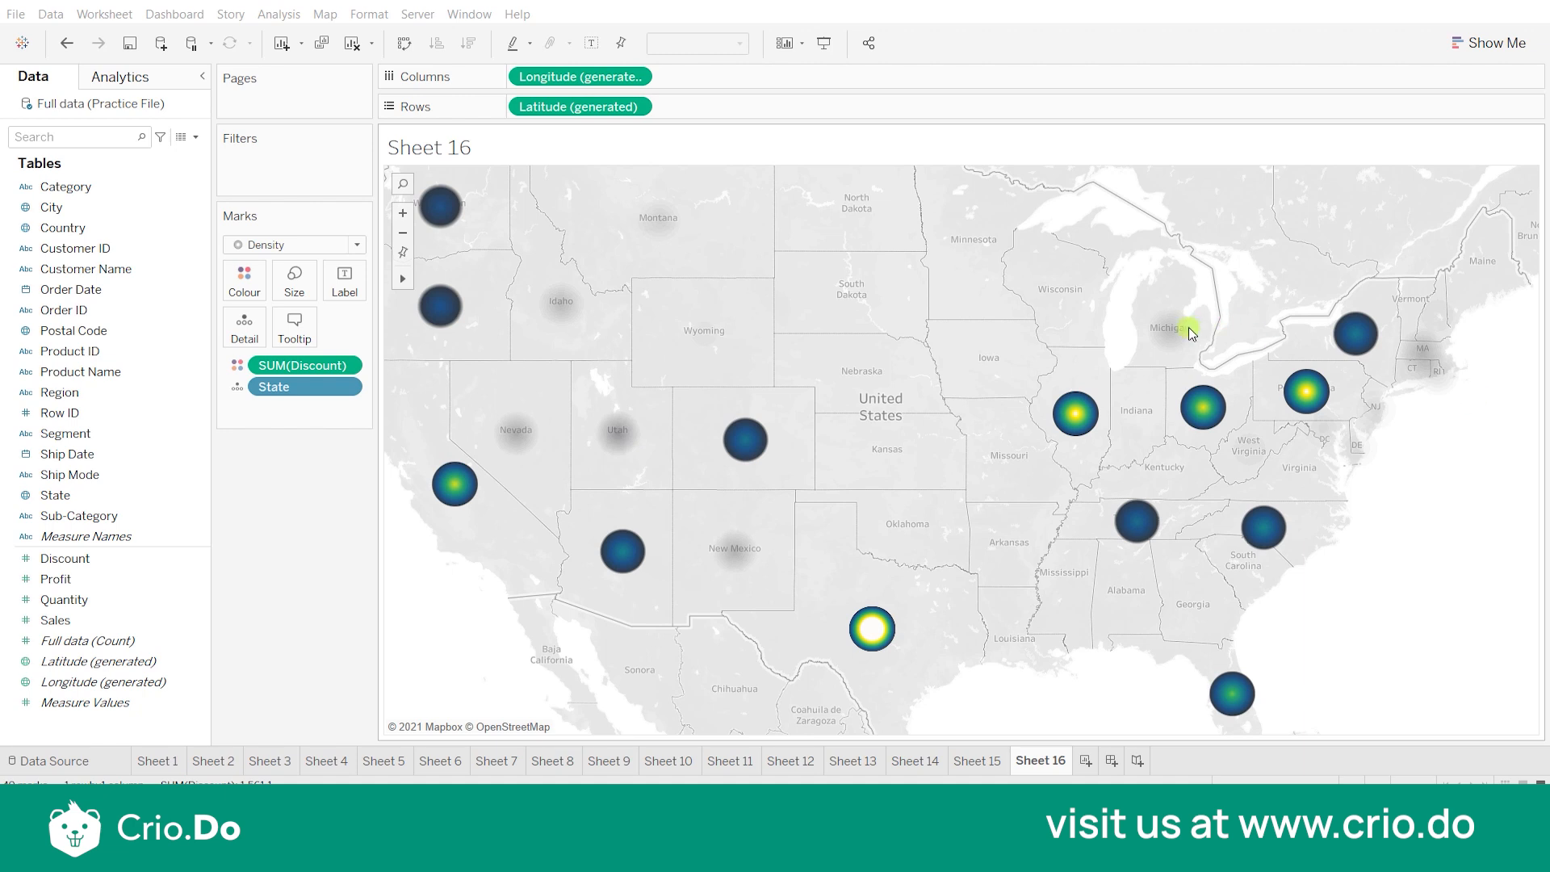
mouse_move(1170, 334)
left_click(358, 244)
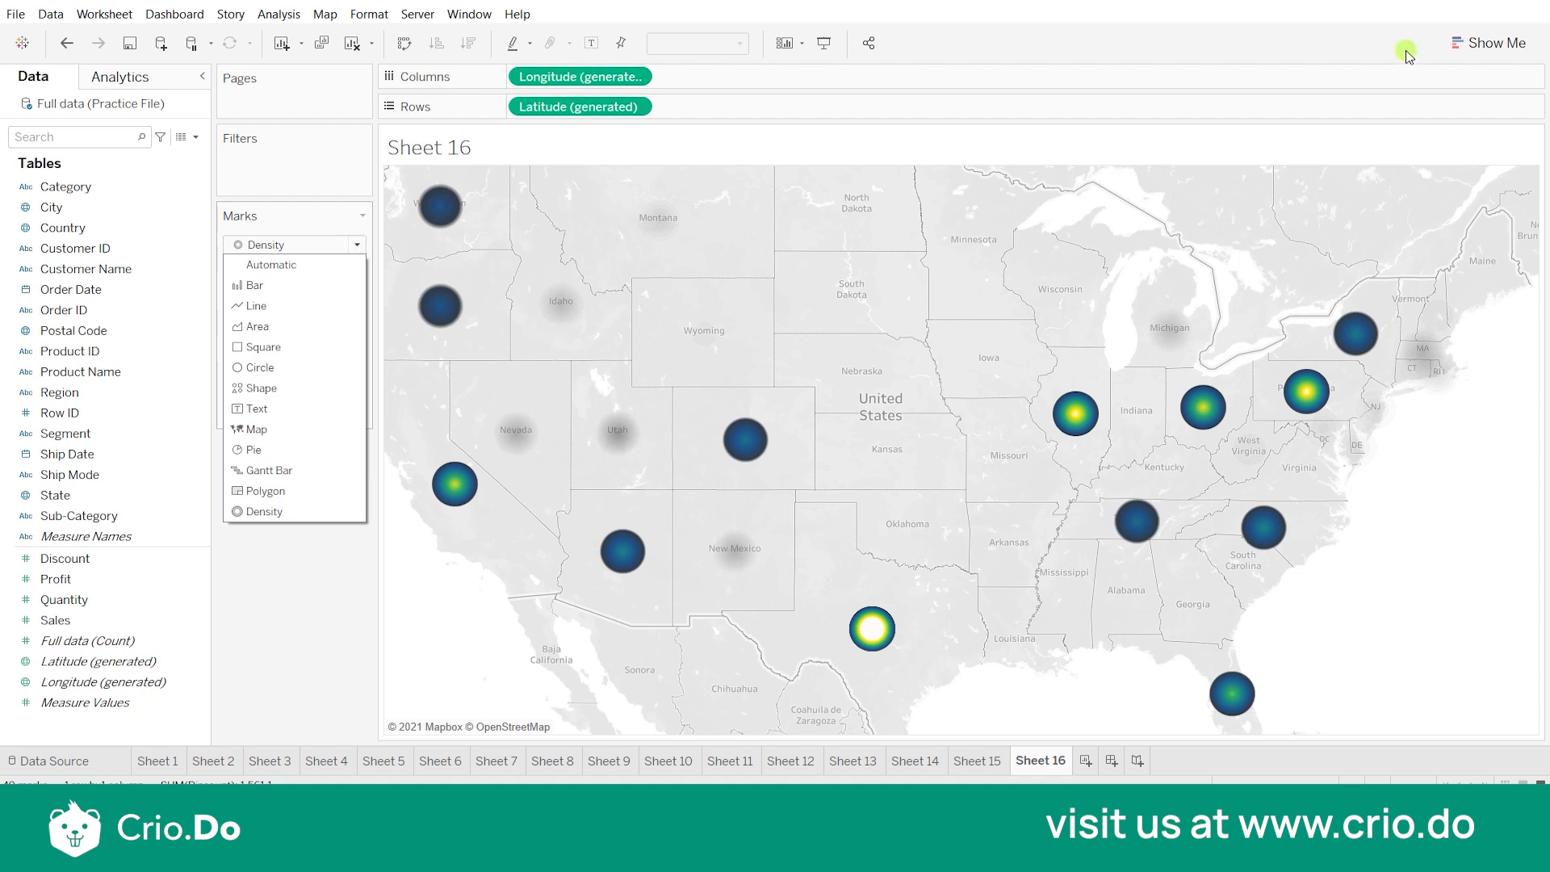
left_click(1502, 47)
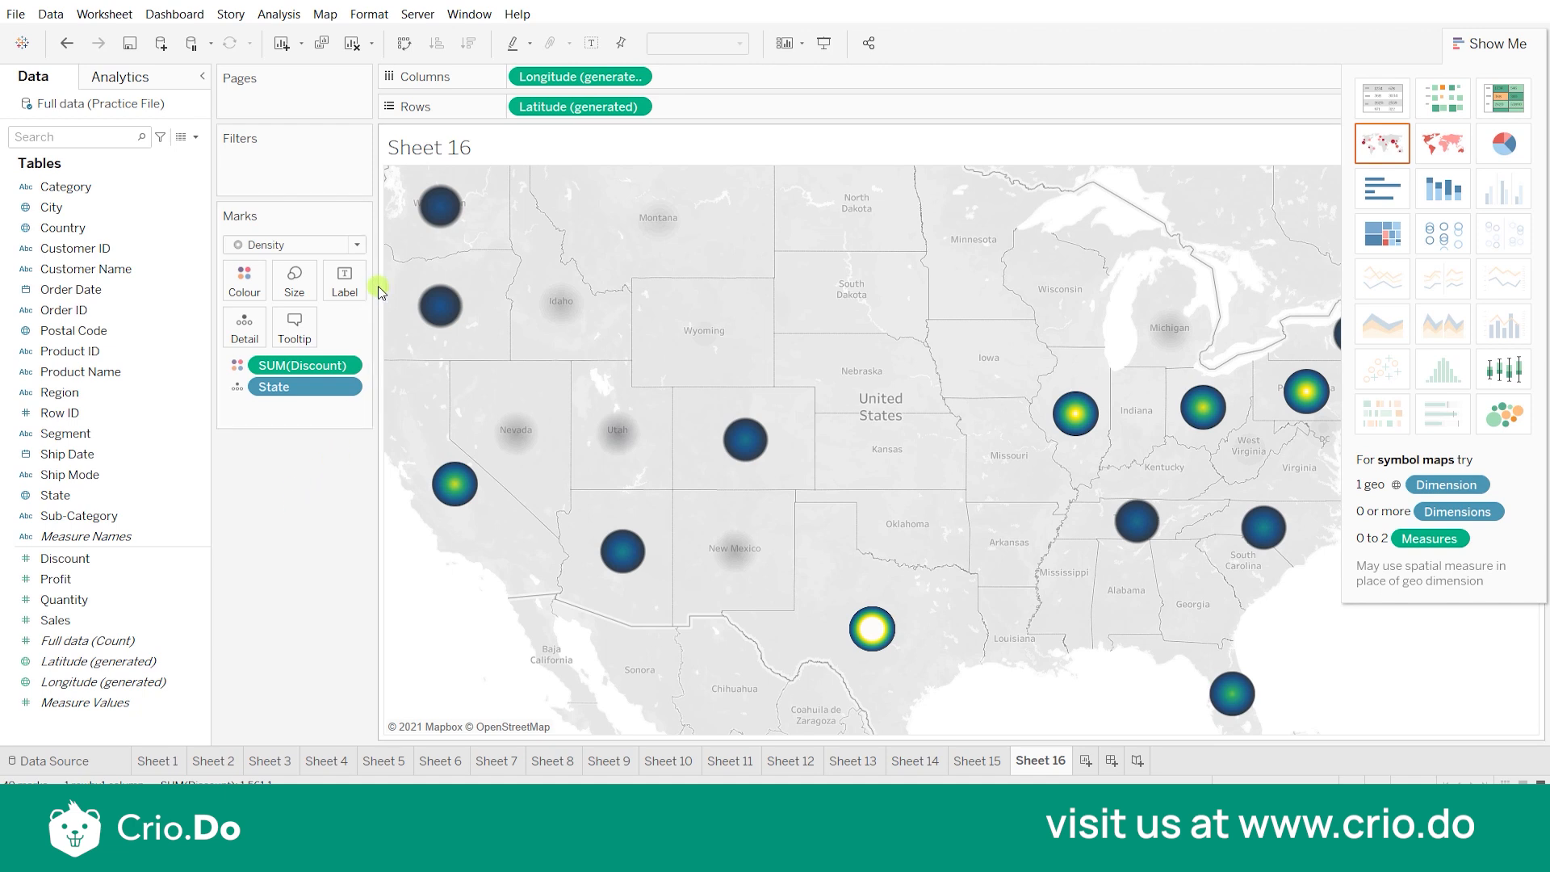
- Review the tooltip settings for State and Discount, and inspect the tooltip on the Illinois mark
left_click(291, 331)
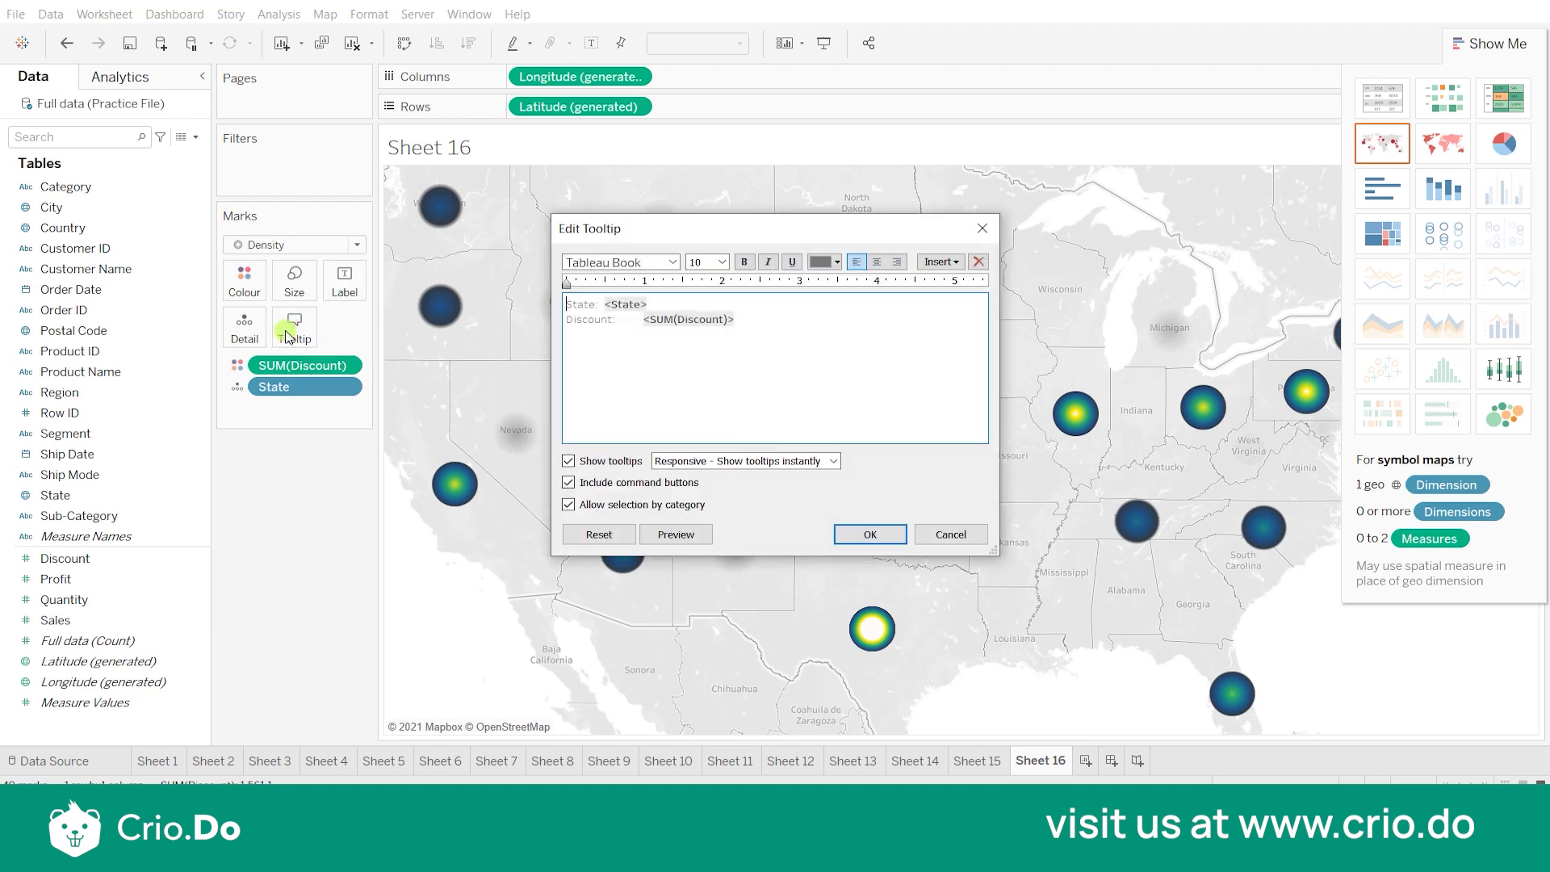
left_click(879, 540)
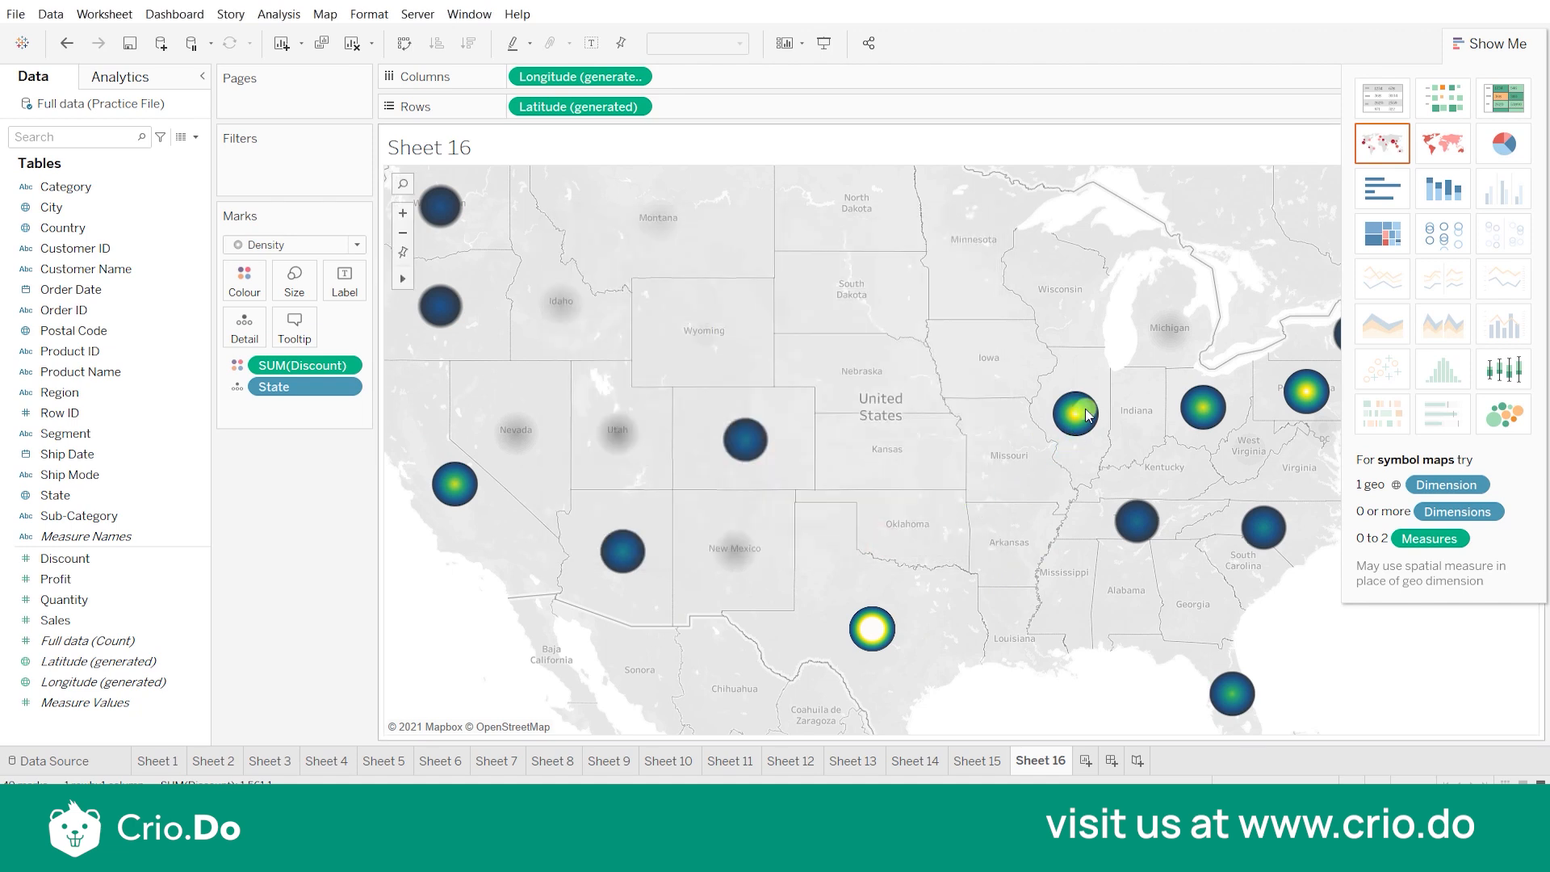
mouse_move(1079, 418)
- Turn off tooltips for the density marks and look over the mark label options
left_click(292, 321)
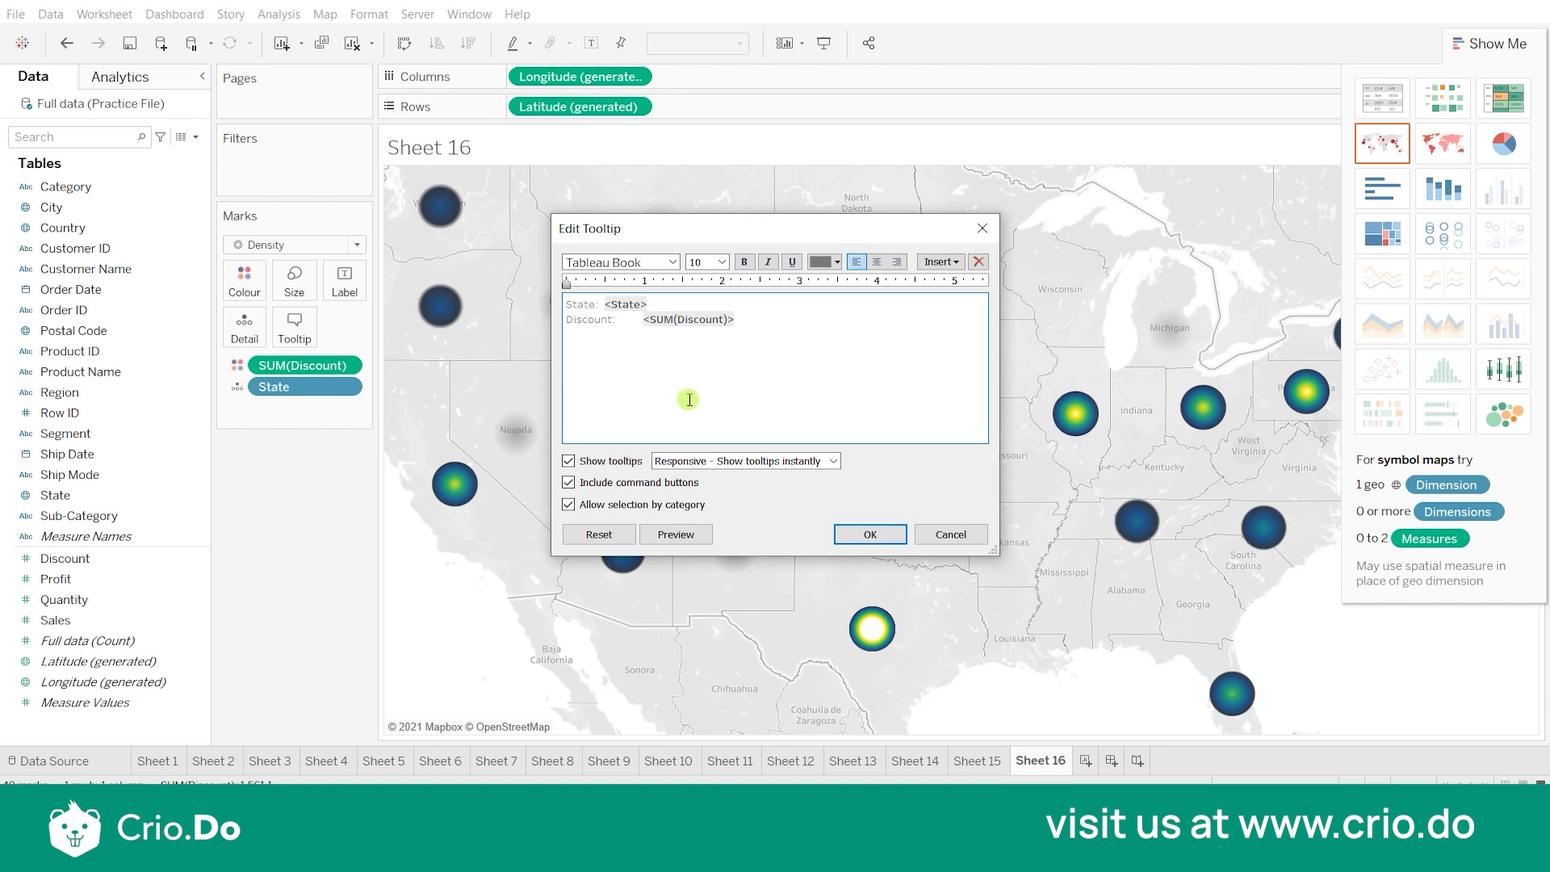
left_click(570, 460)
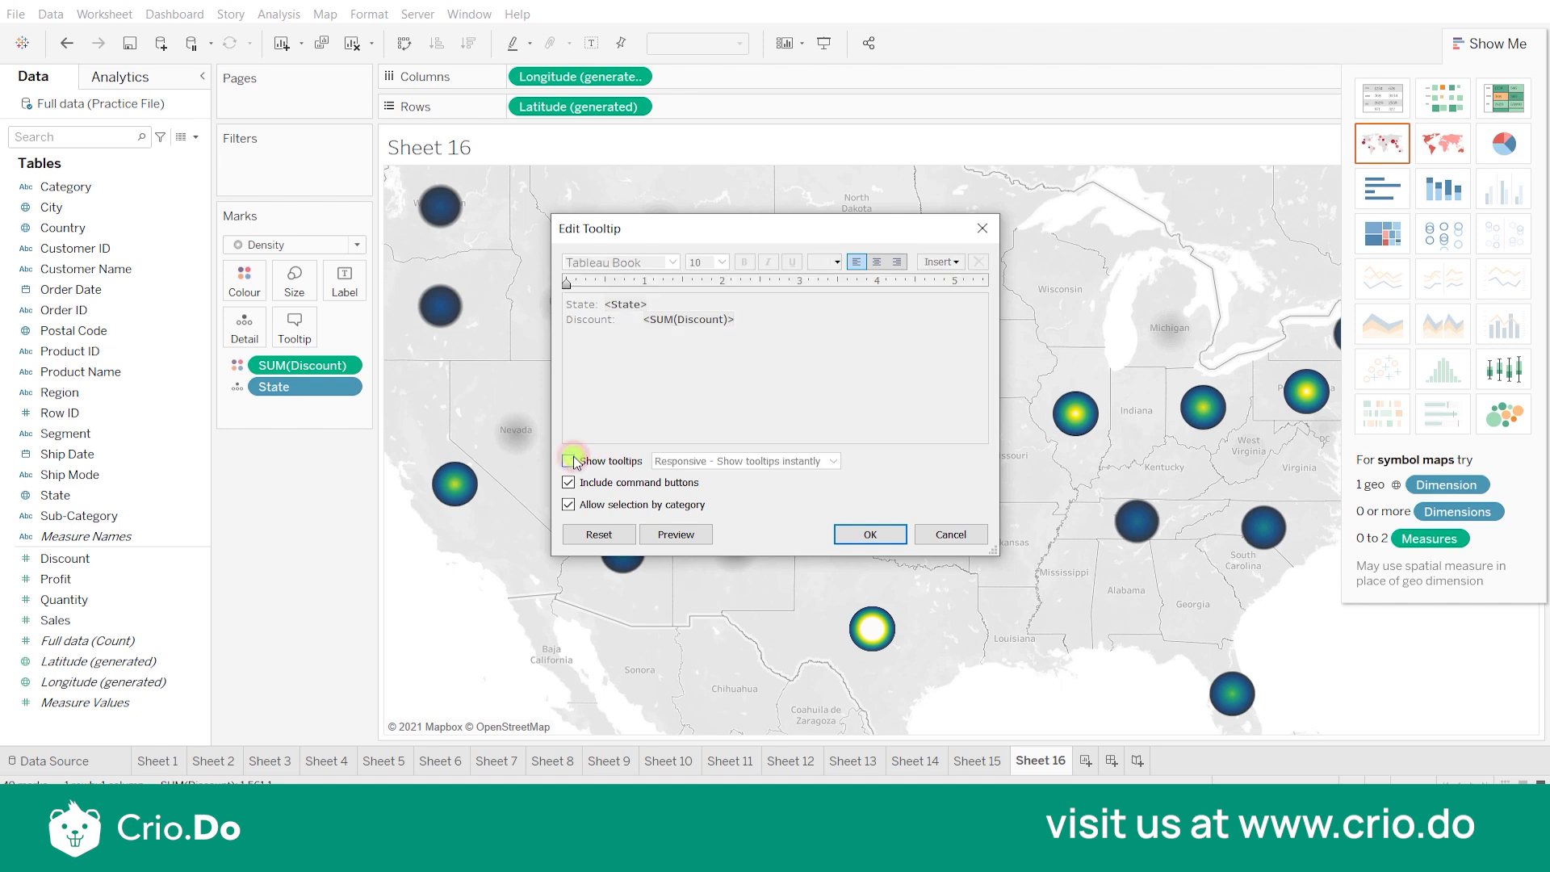
left_click(871, 534)
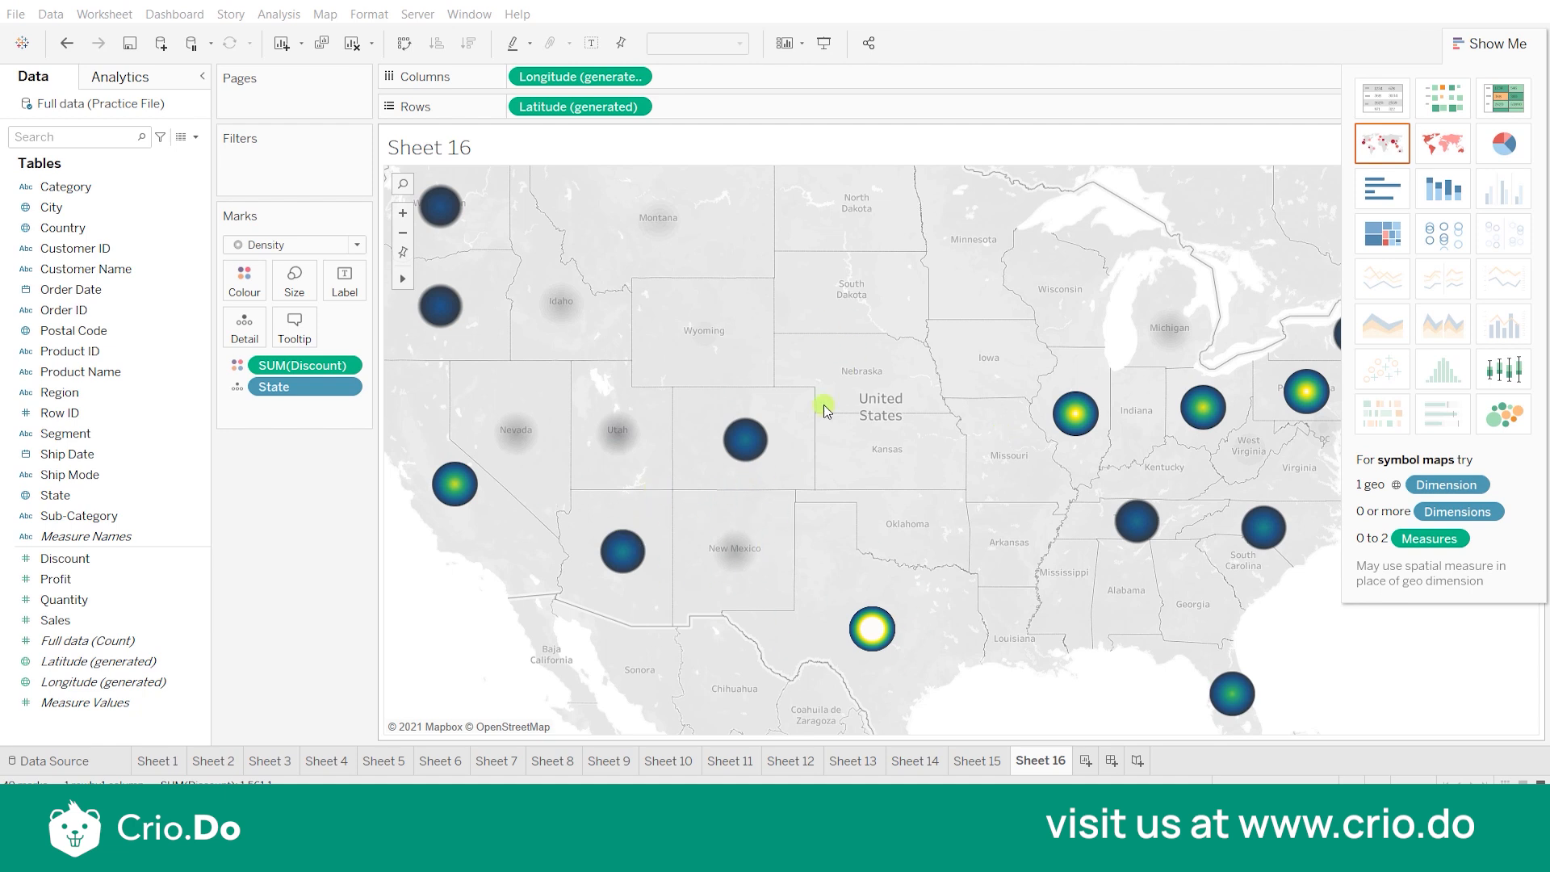
left_click(347, 284)
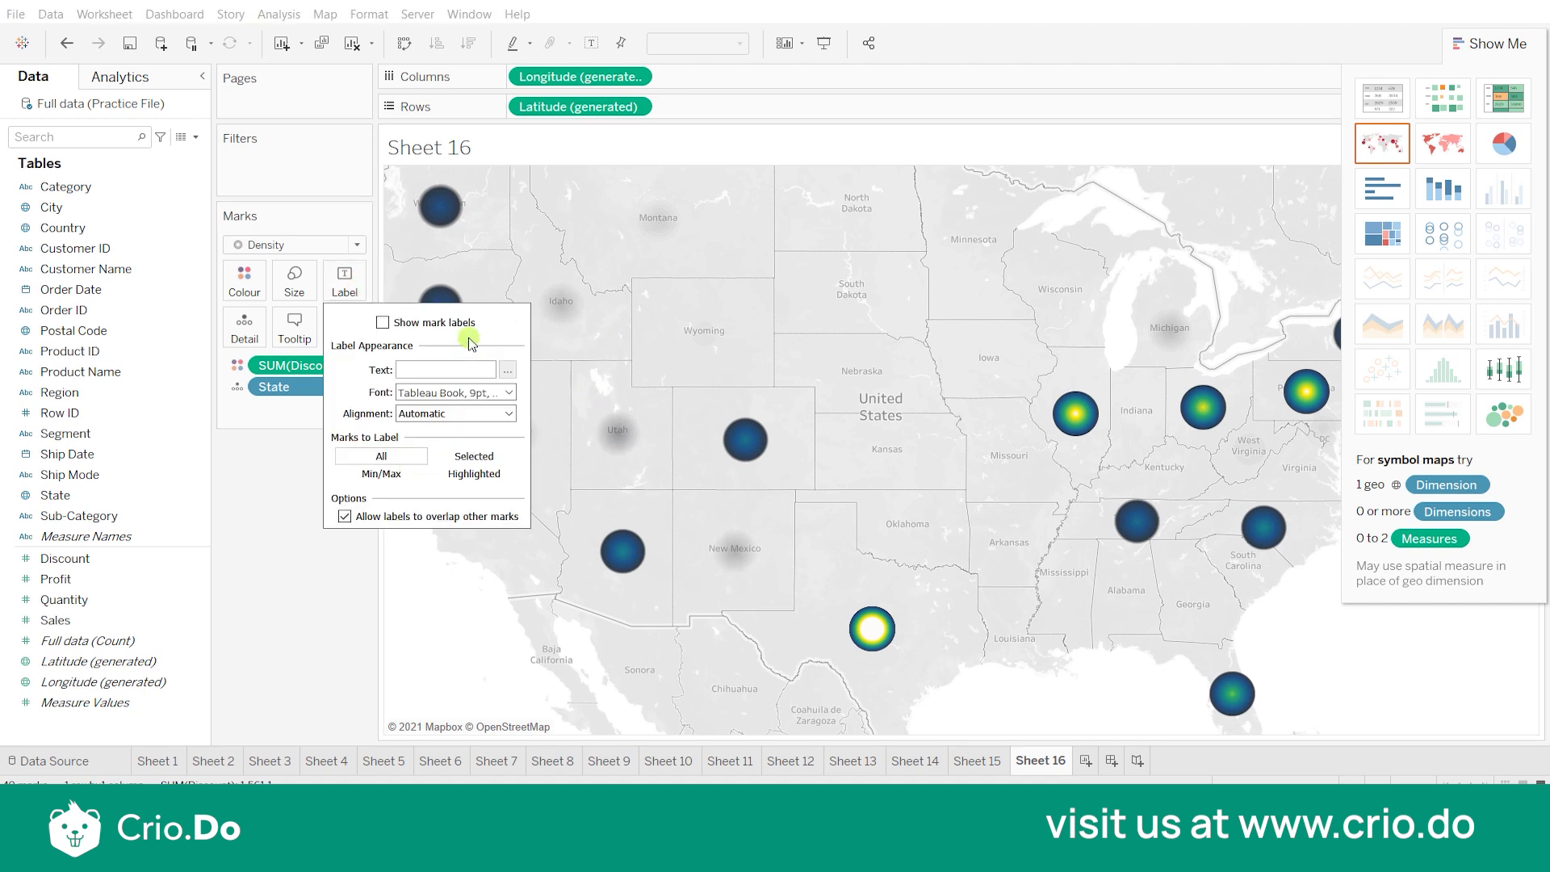
left_click(255, 576)
- Turn tooltips back on for the density marks and check the tooltip on Texas
left_click(294, 323)
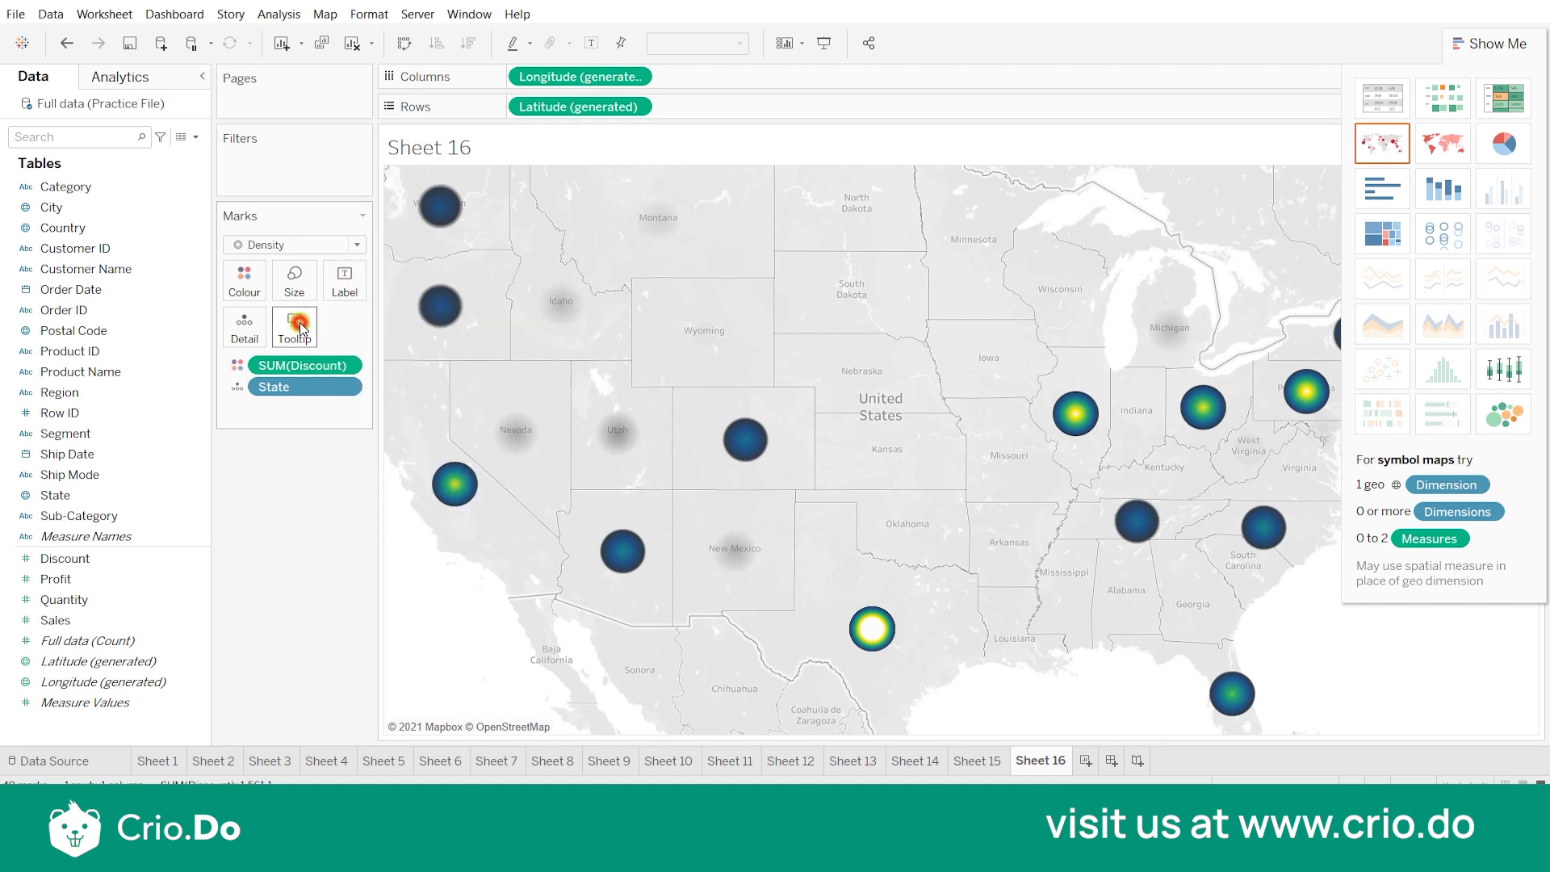
left_click(568, 462)
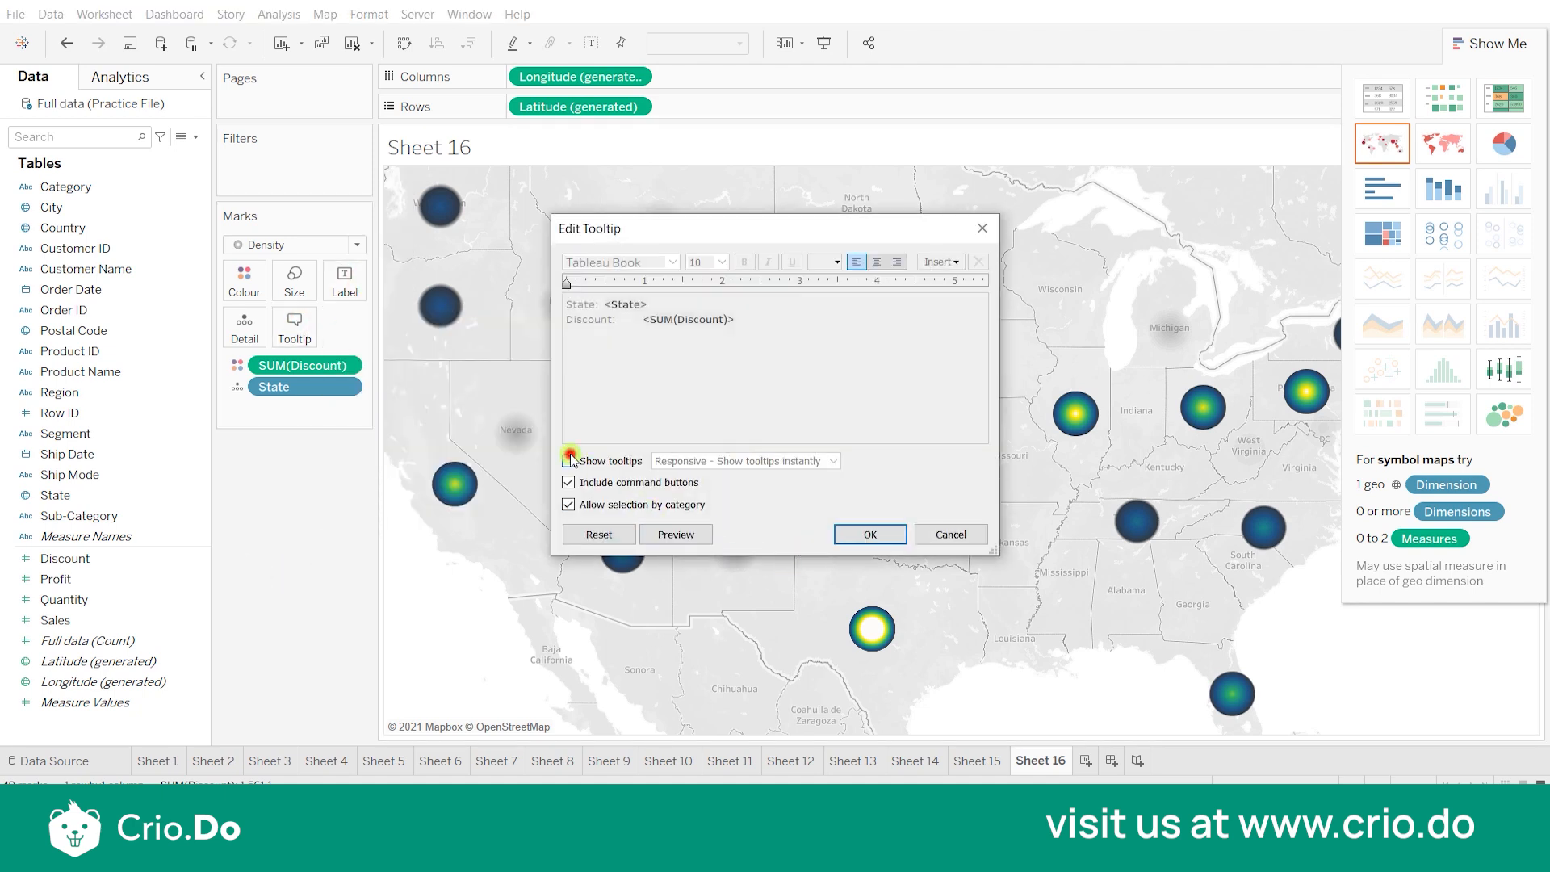
left_click(870, 535)
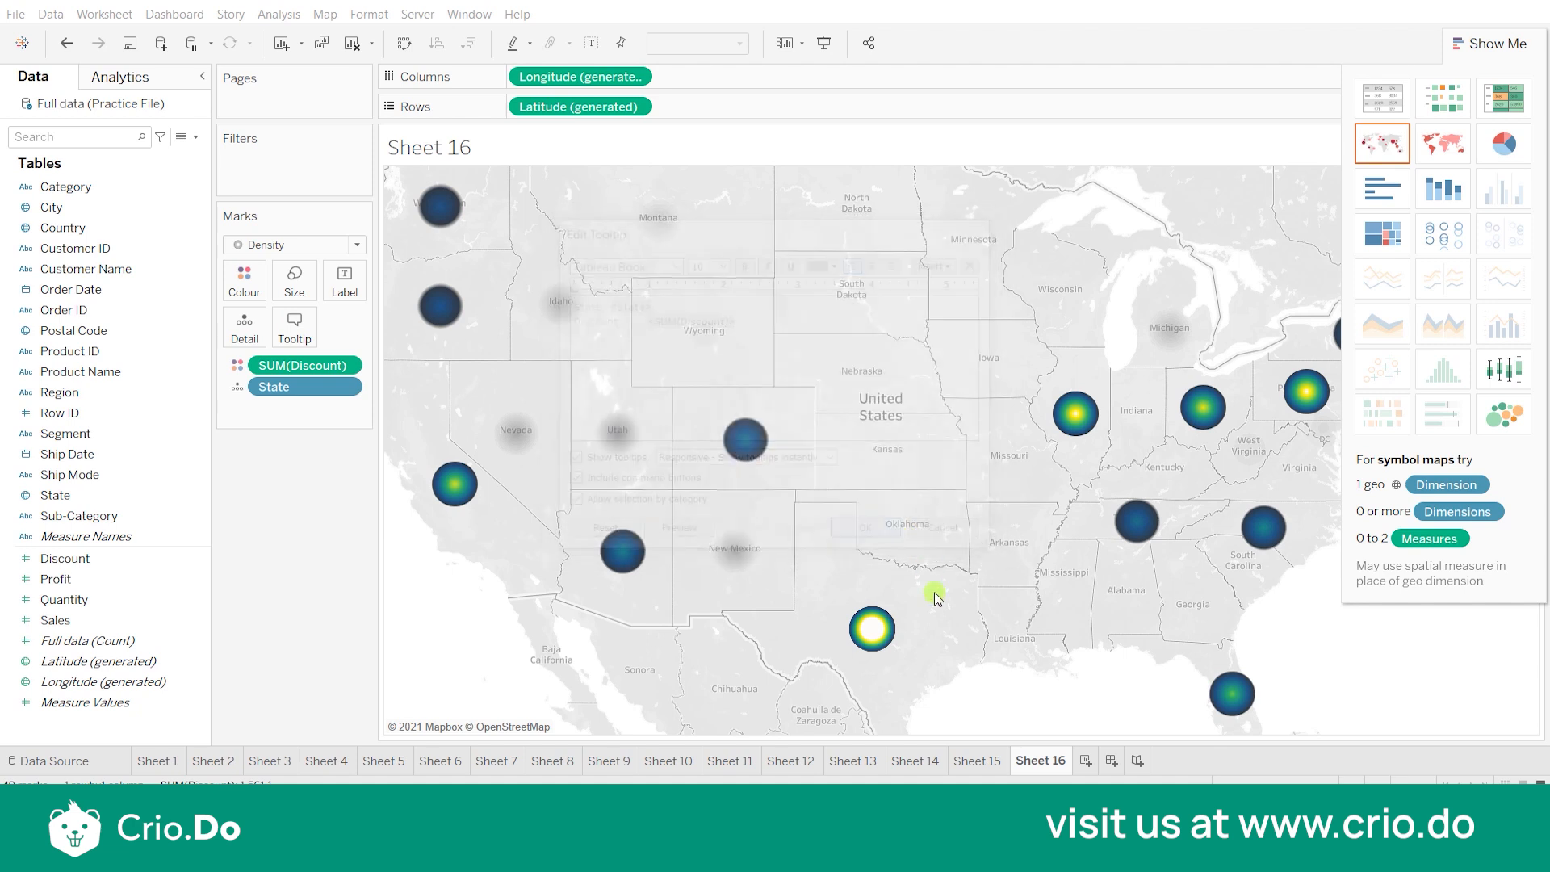
mouse_move(879, 632)
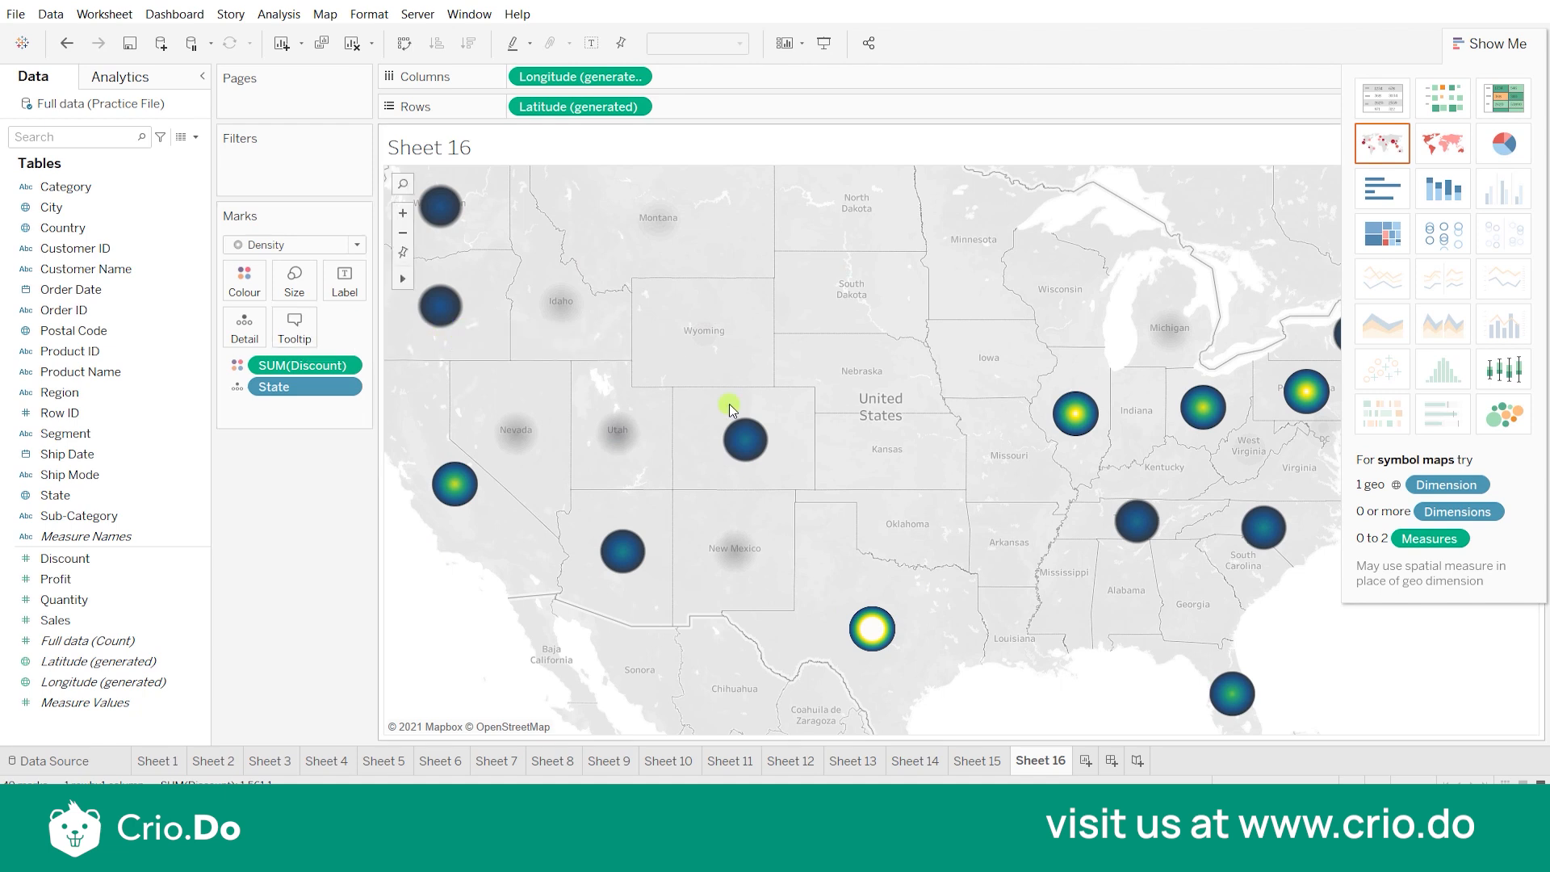
- Select the Colorado mark and review the tooltip's option to include command buttons
left_click(748, 447)
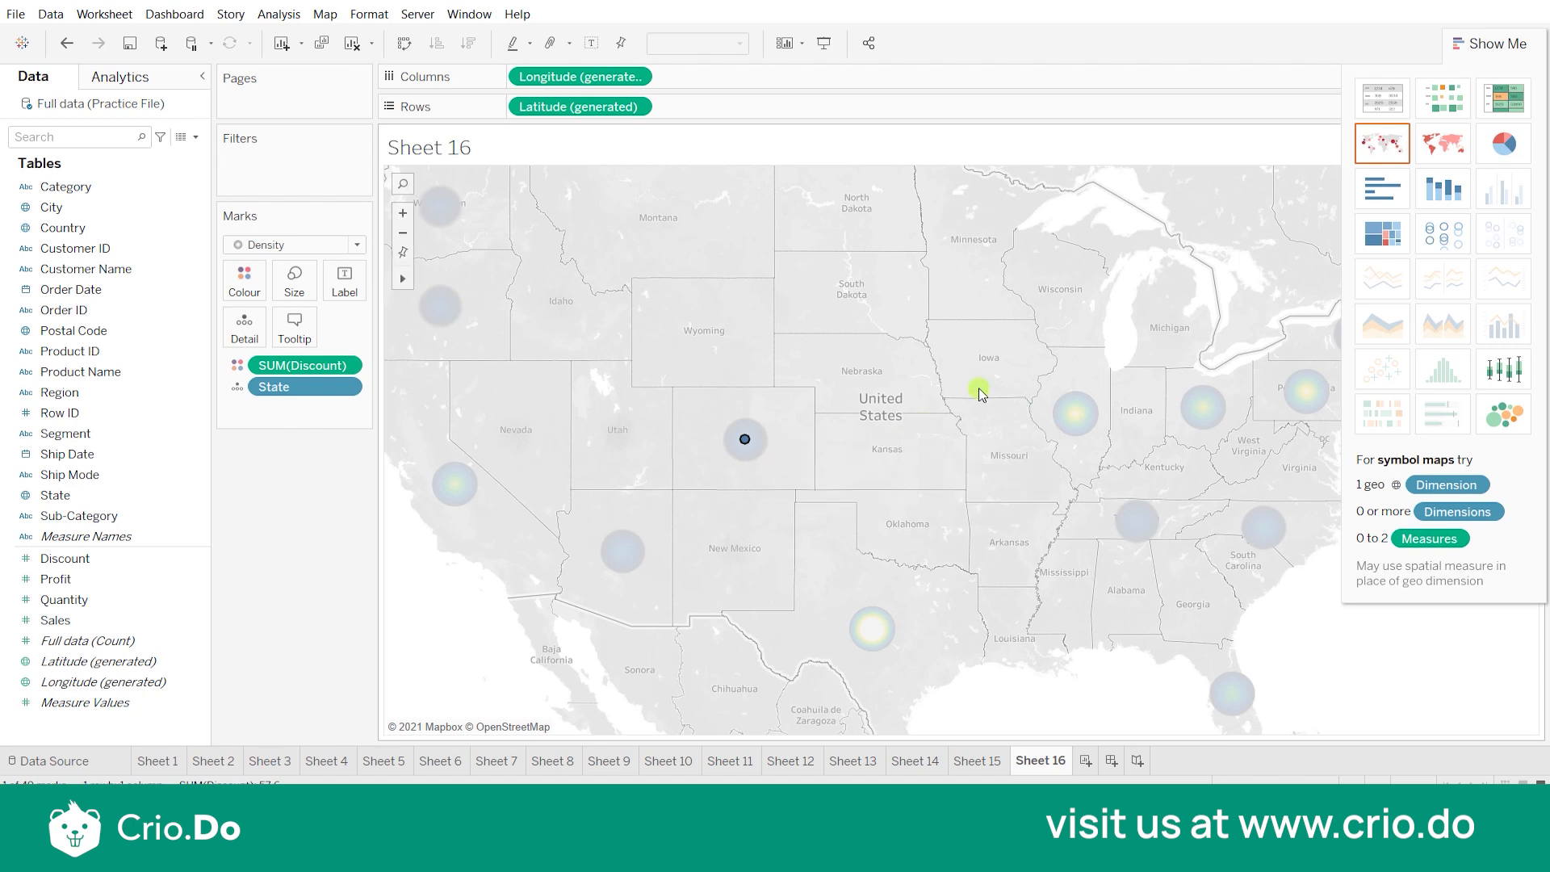
left_click(286, 325)
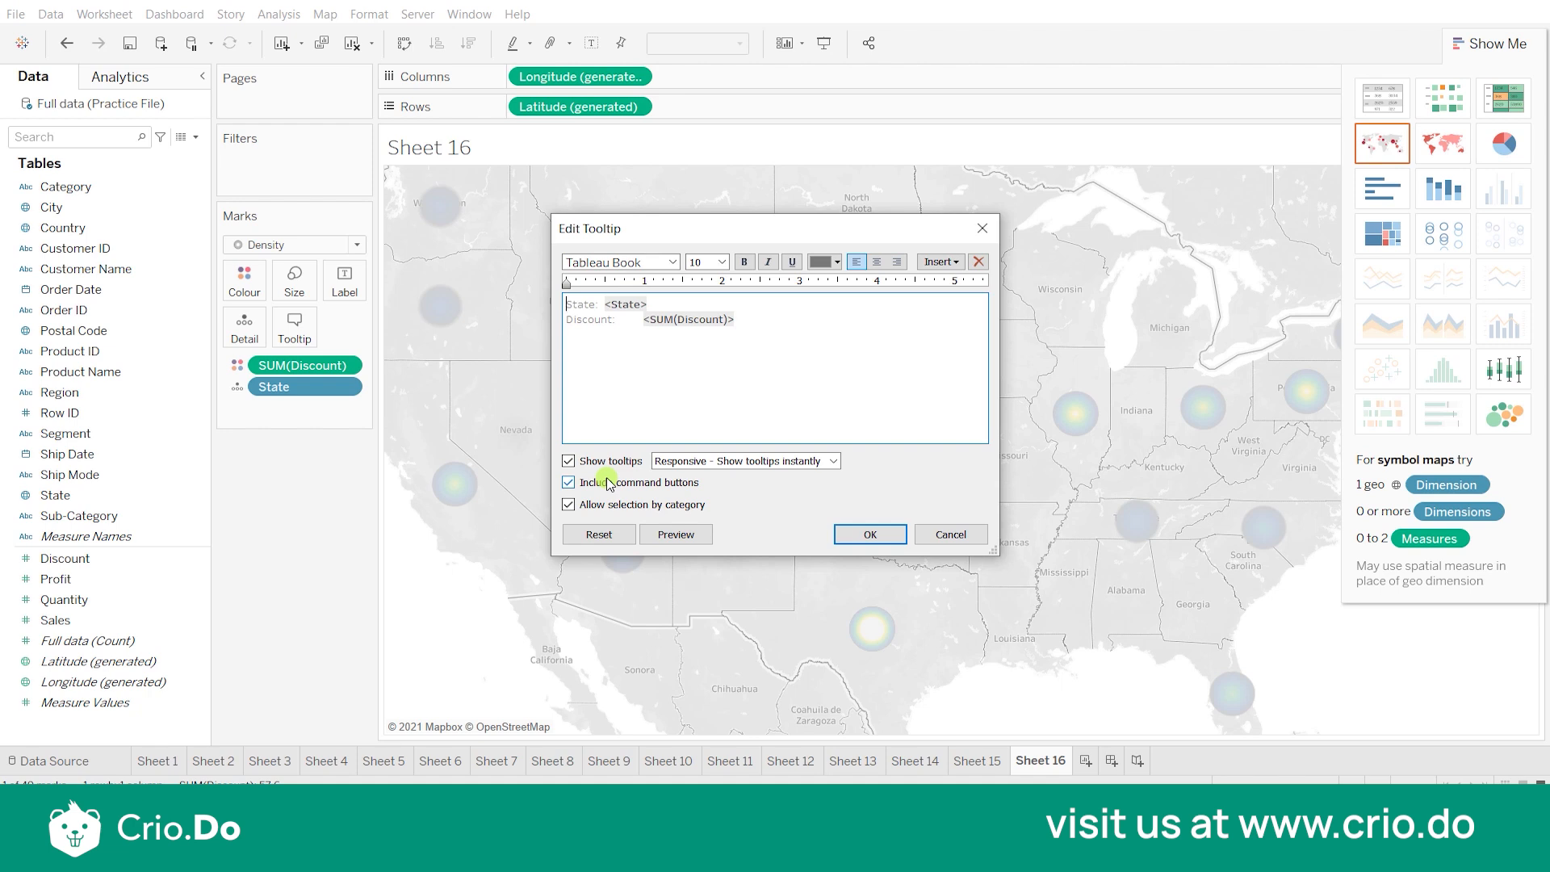
left_click(878, 536)
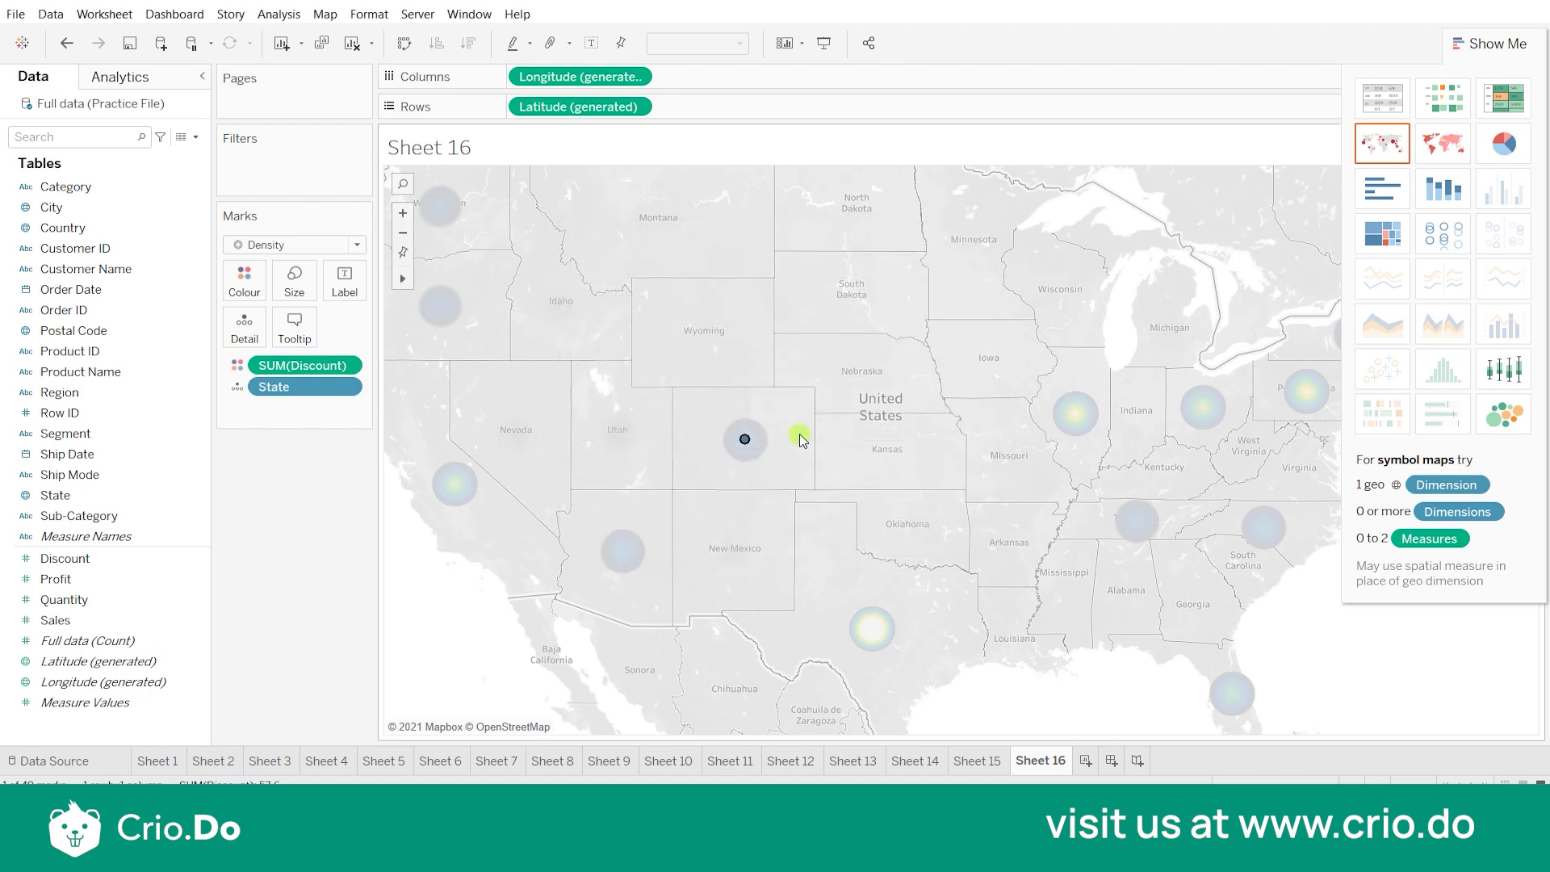
- Exclude Colorado from the density map through its tooltip commands
left_click(744, 439)
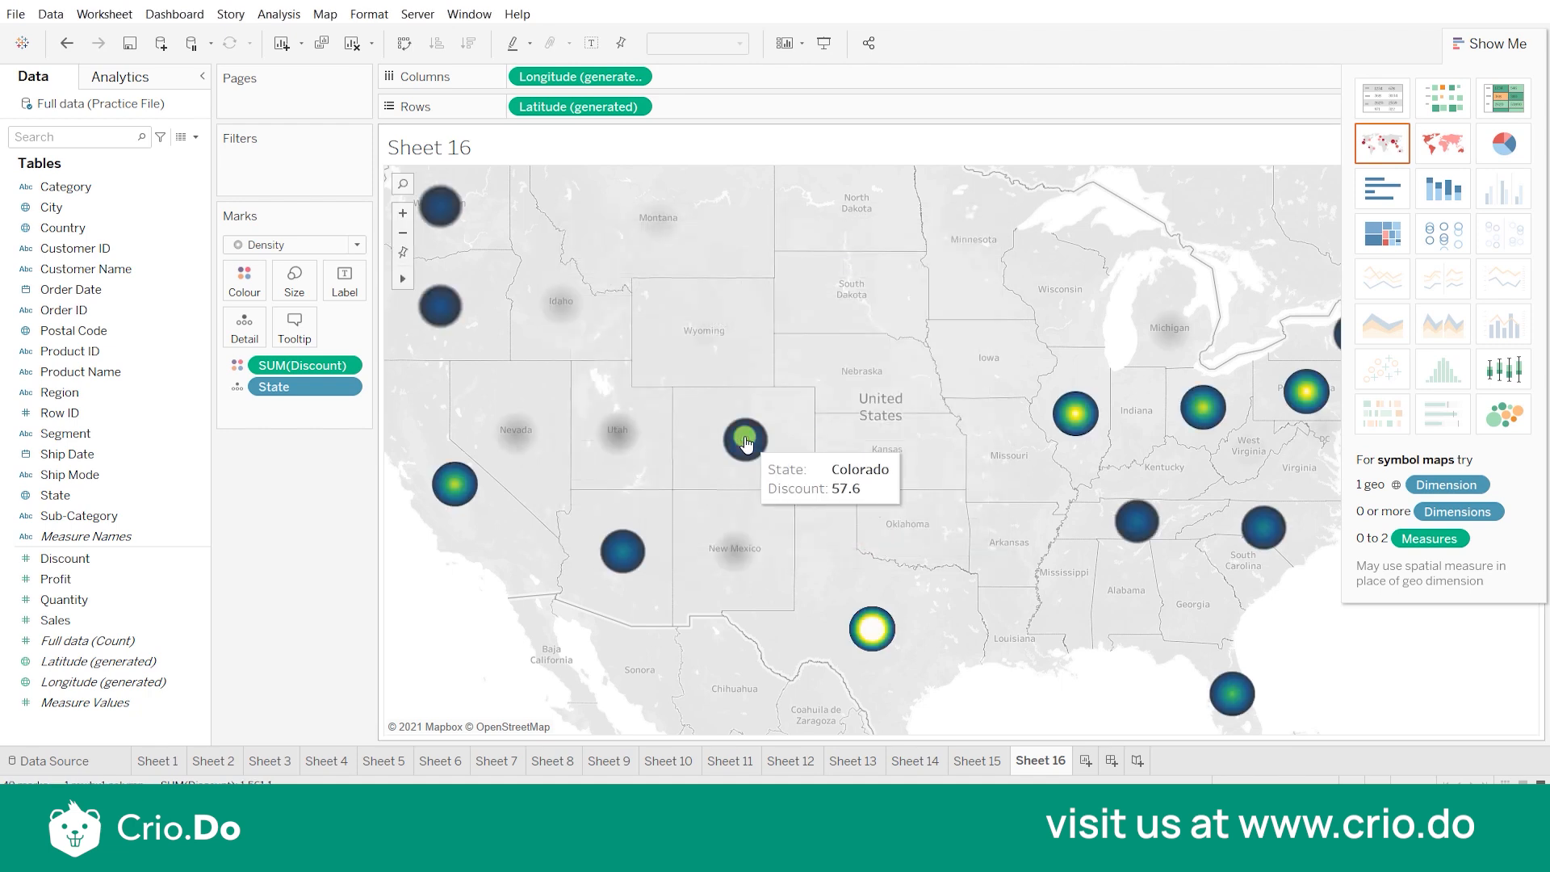
left_click(744, 441)
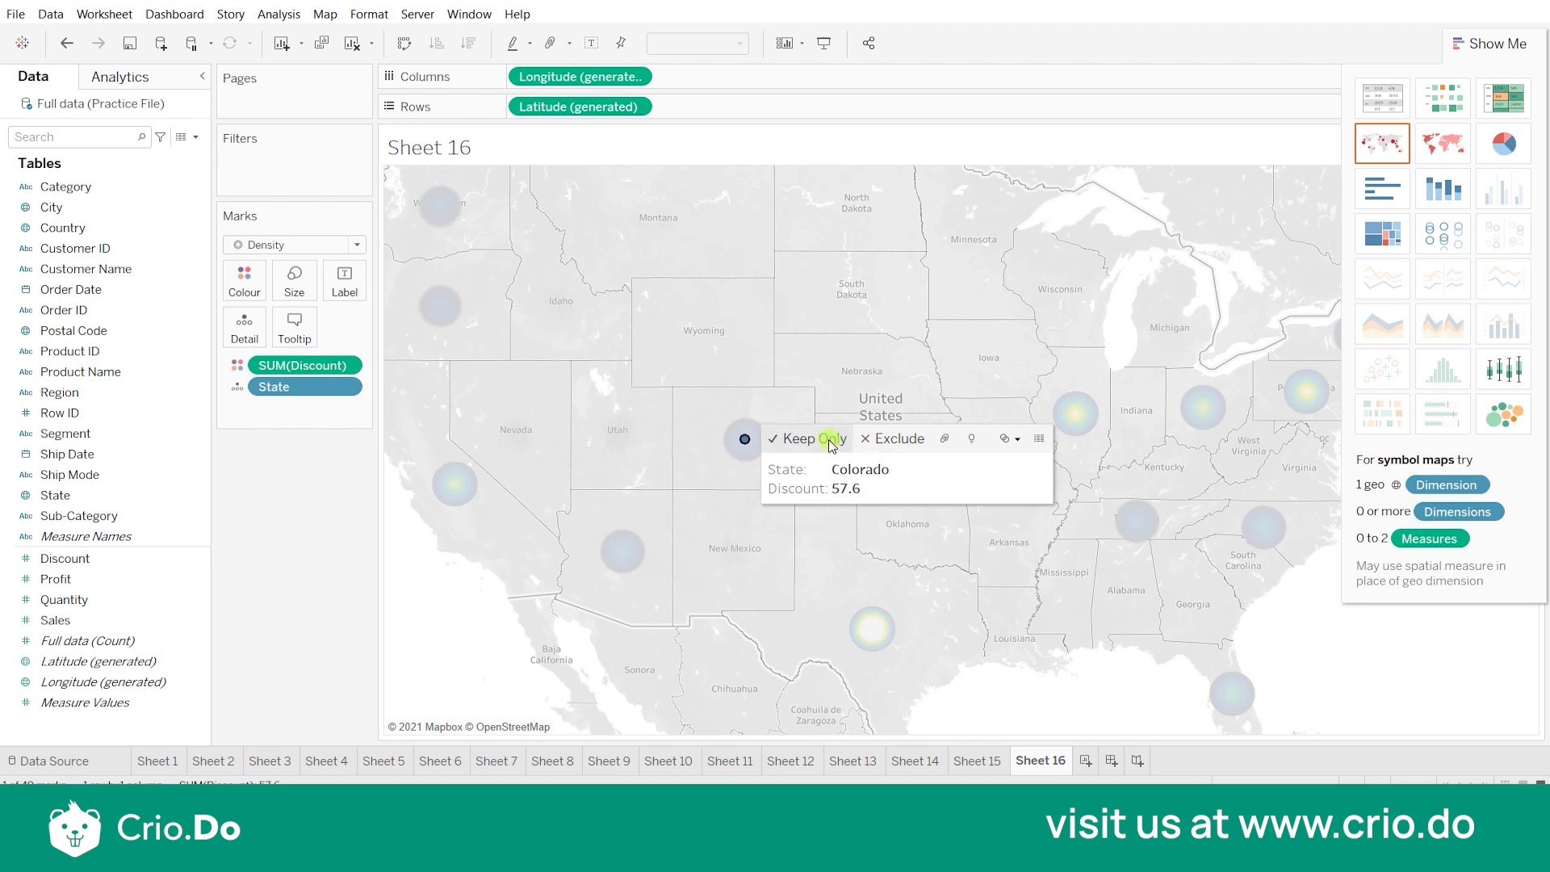
left_click(888, 440)
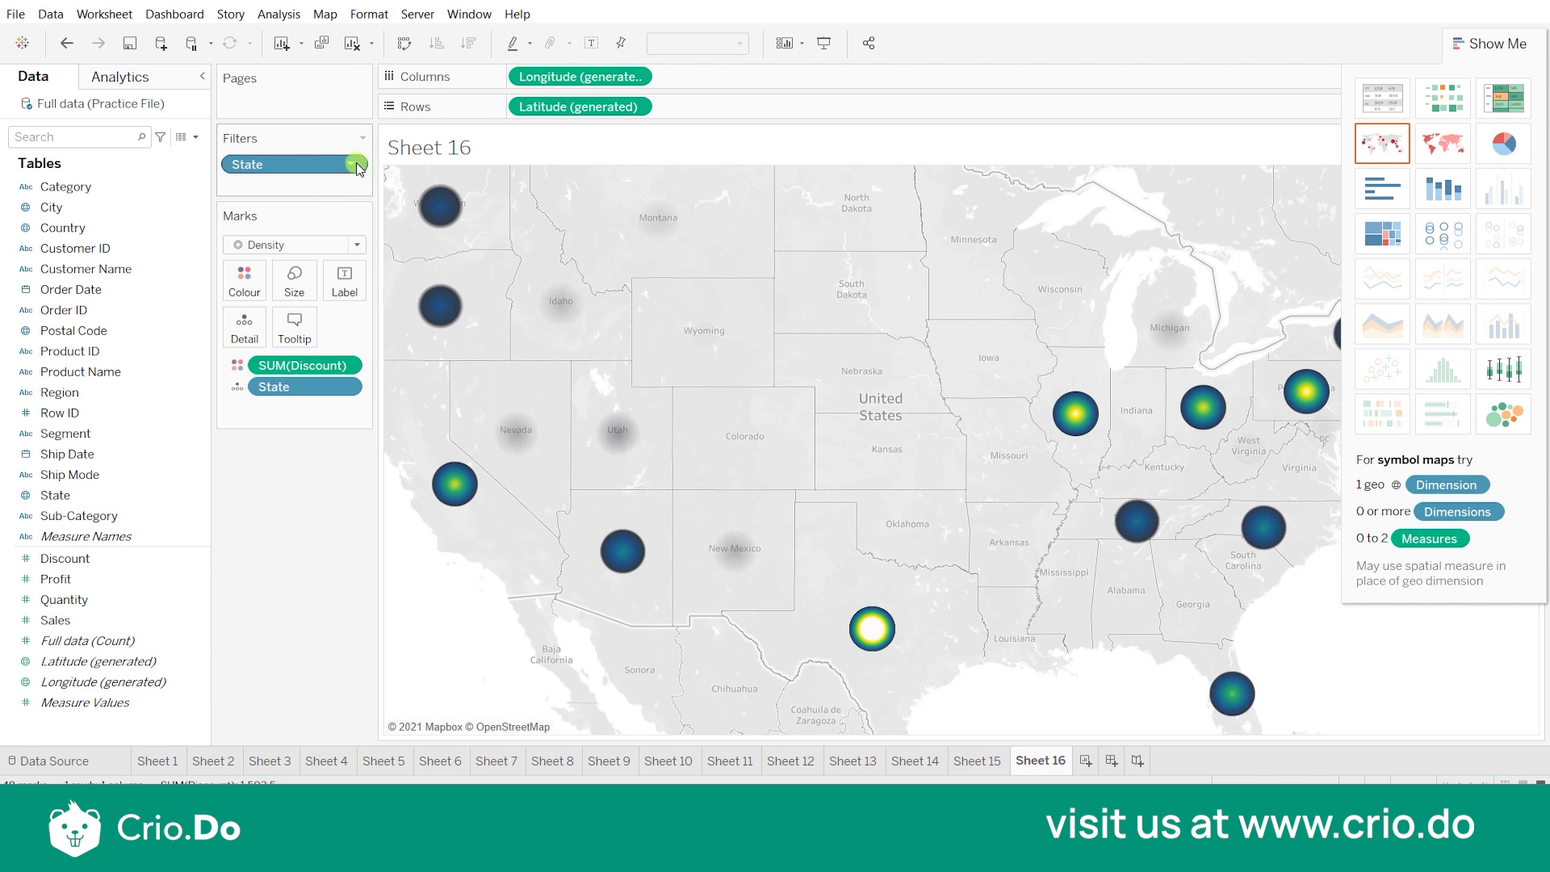
- Review the State filter's selection list and its Exclude setting
left_click(354, 164)
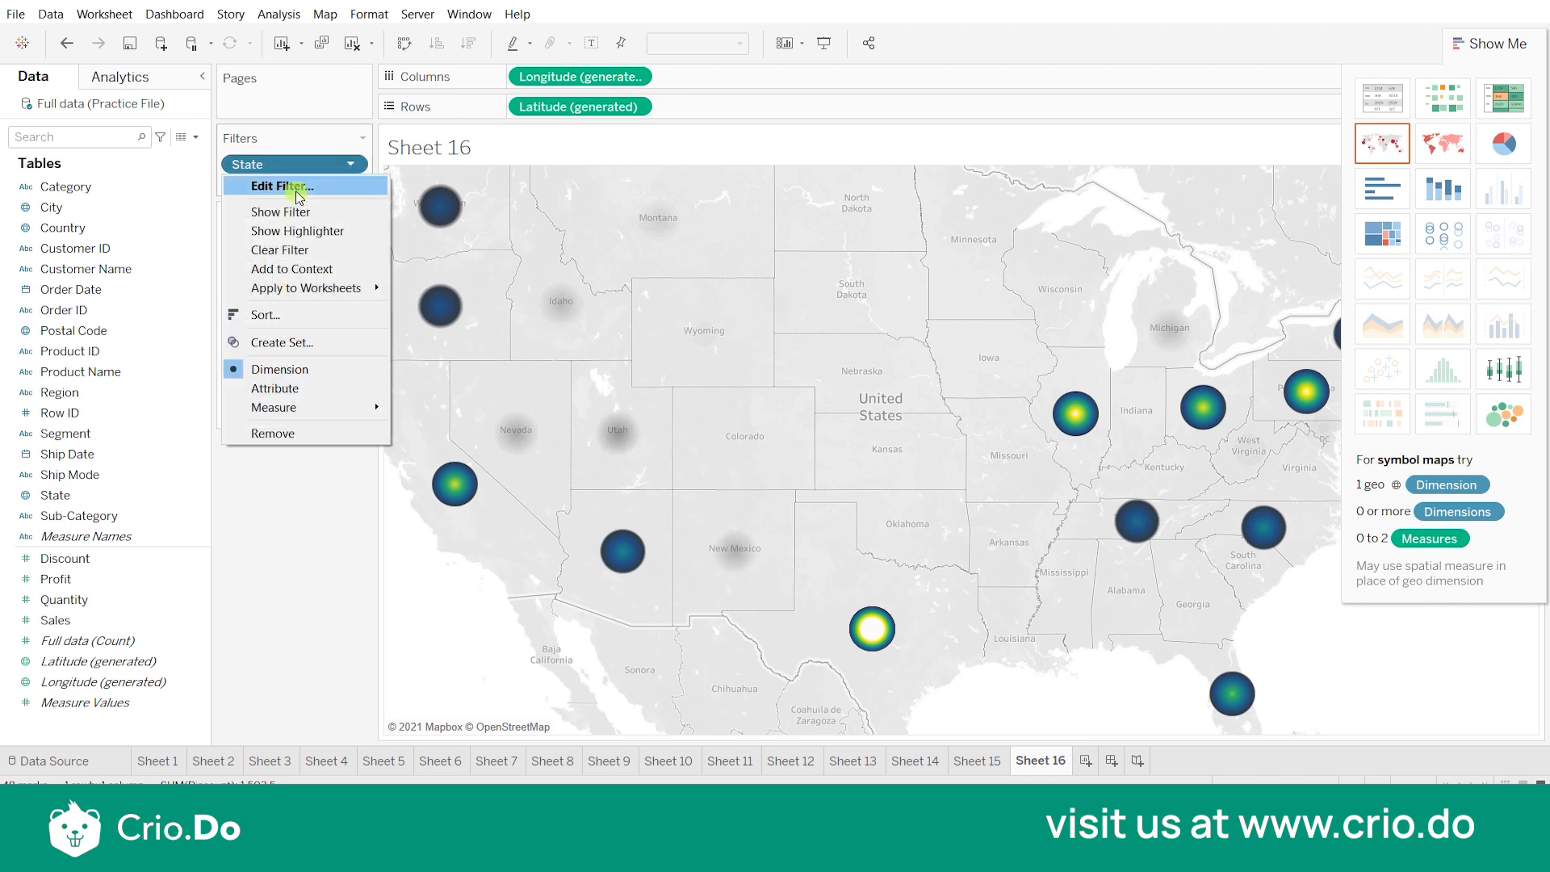
left_click(297, 191)
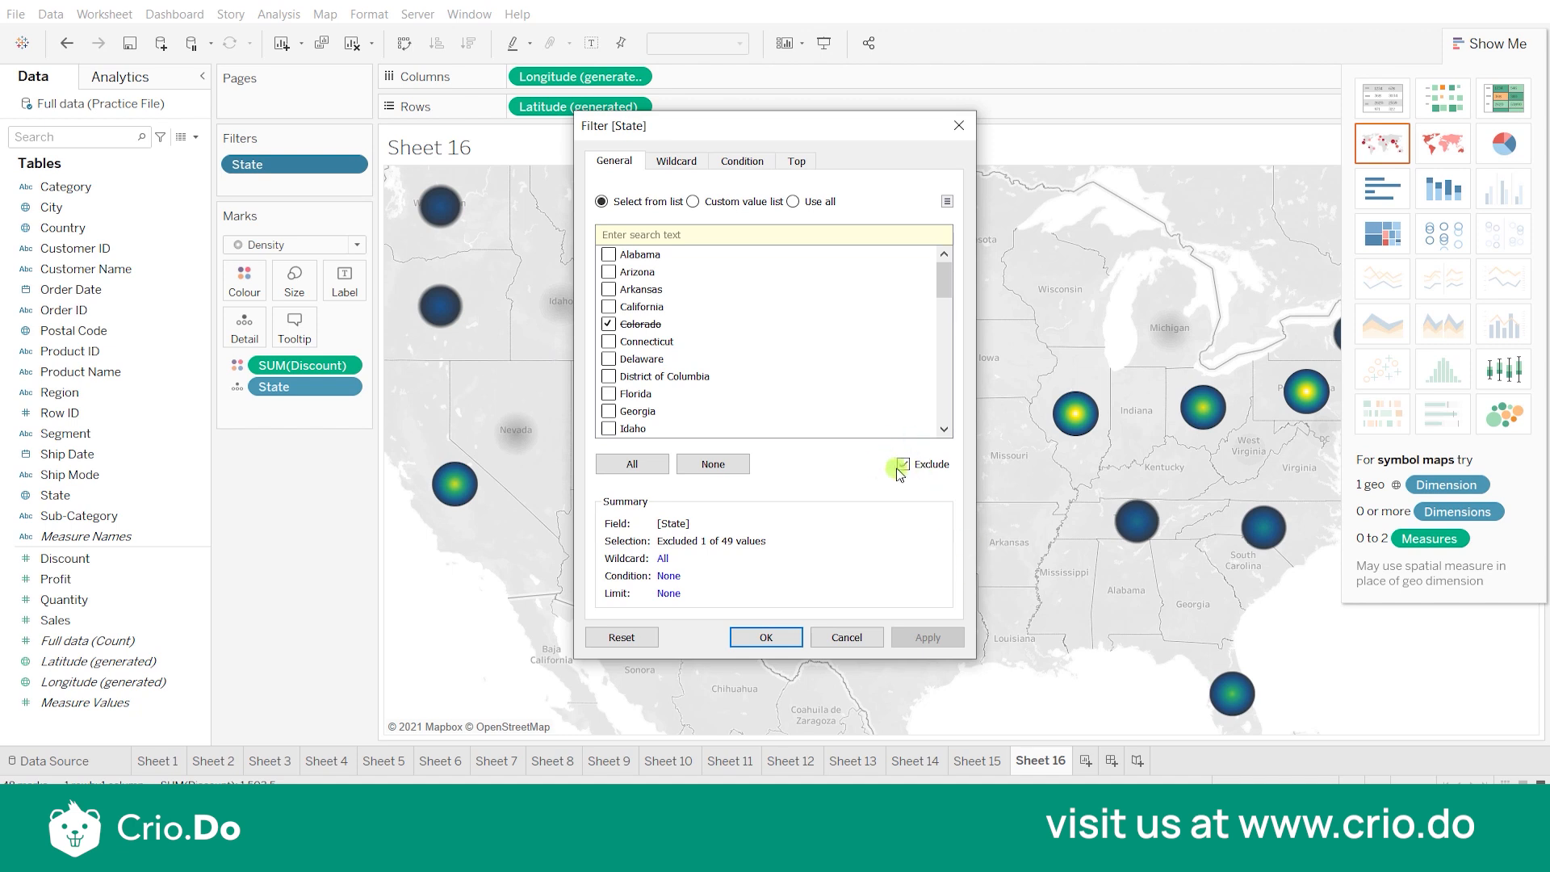
left_click(966, 123)
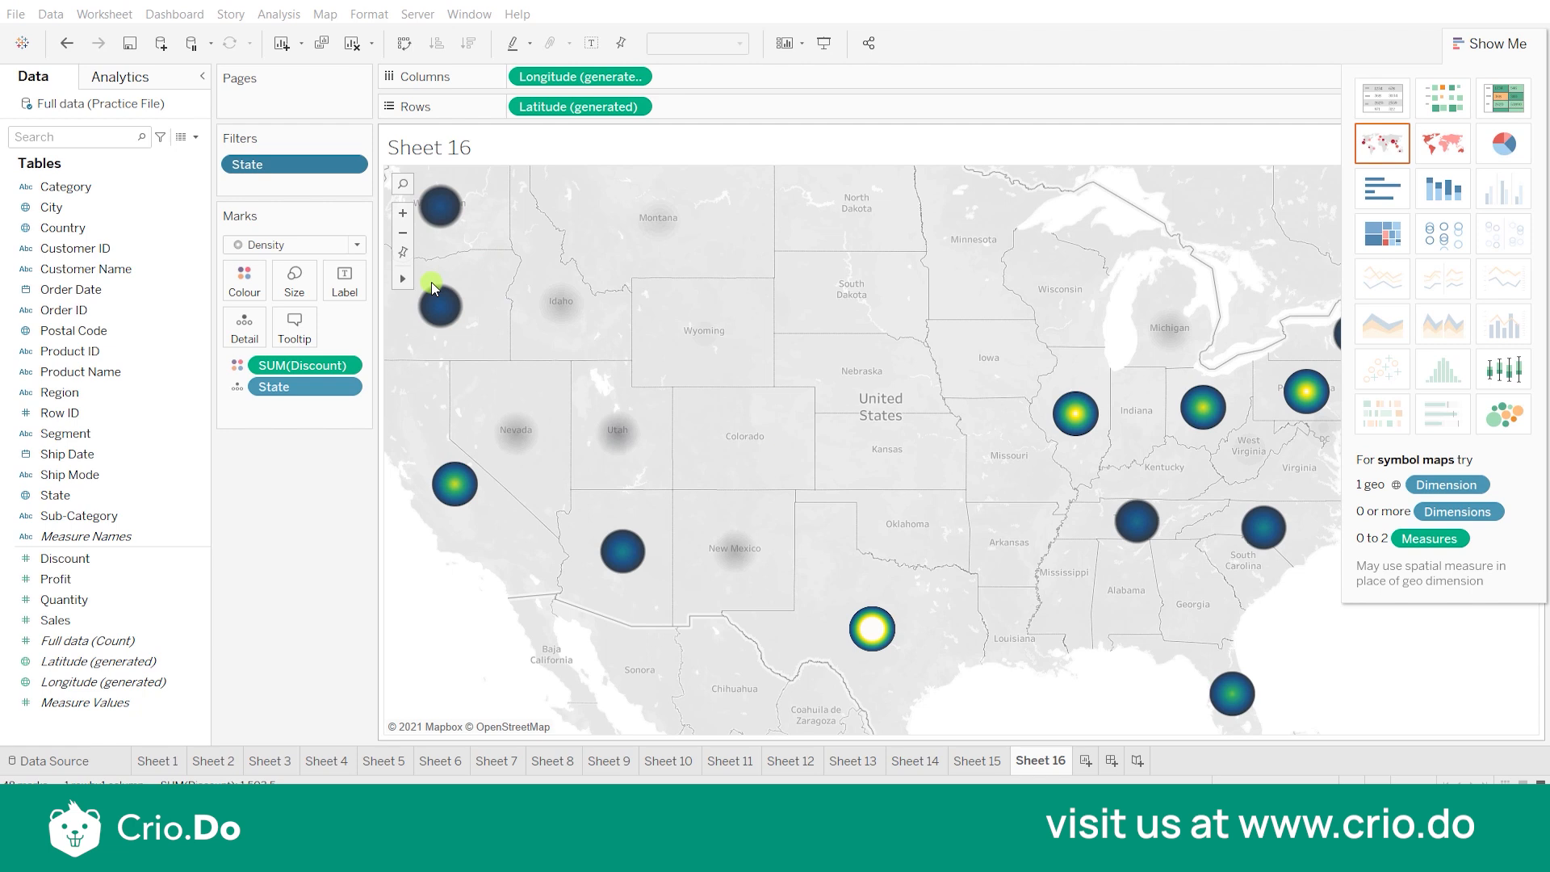
- Look through the colour palettes available for the density marks
left_click(252, 288)
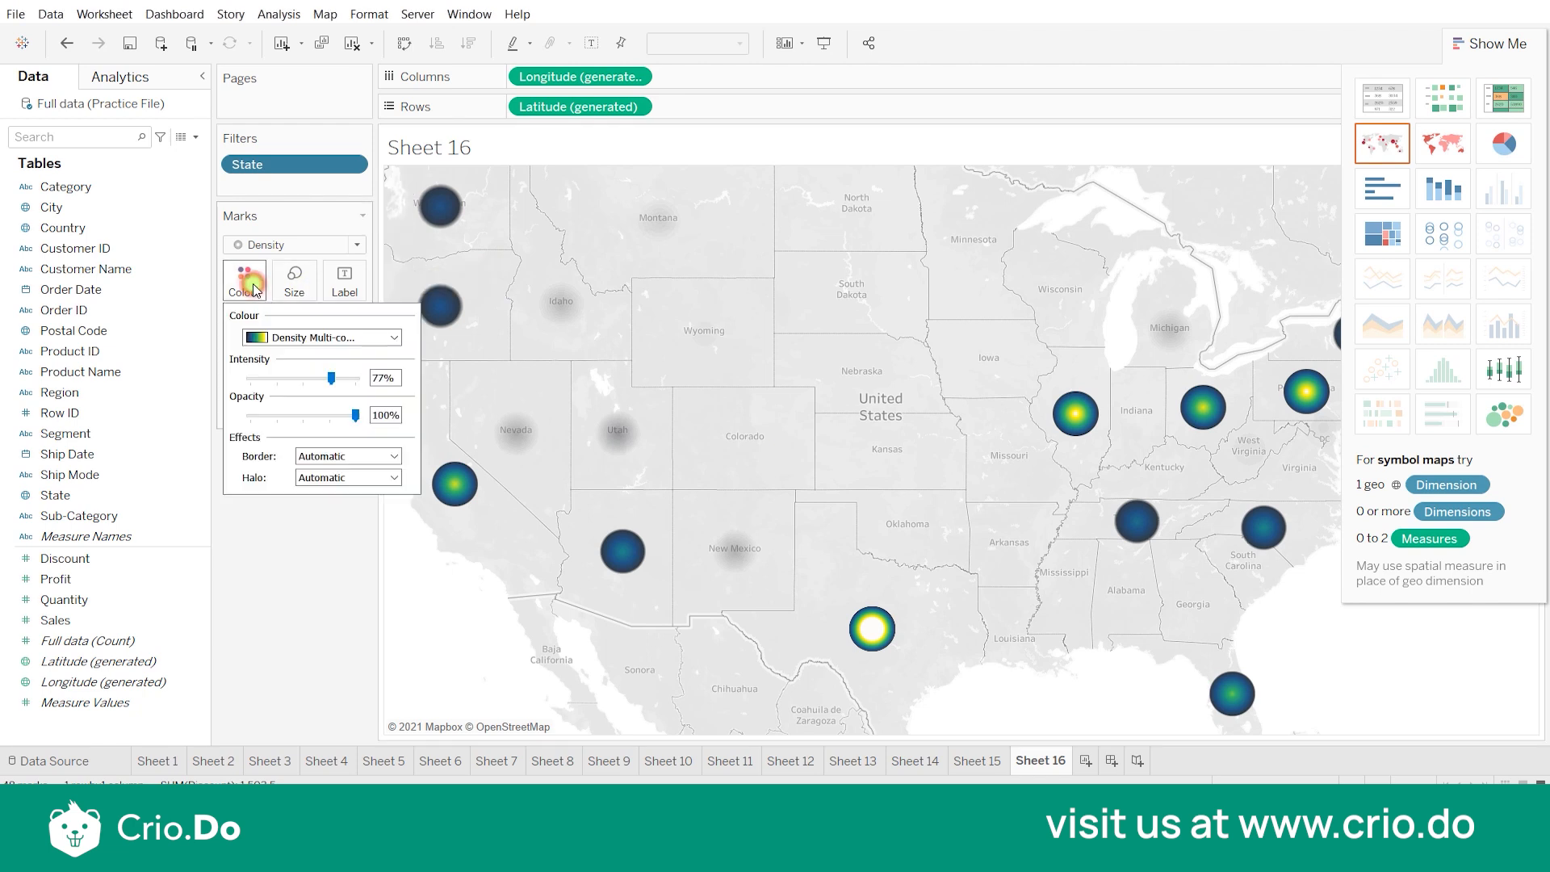
left_click(395, 338)
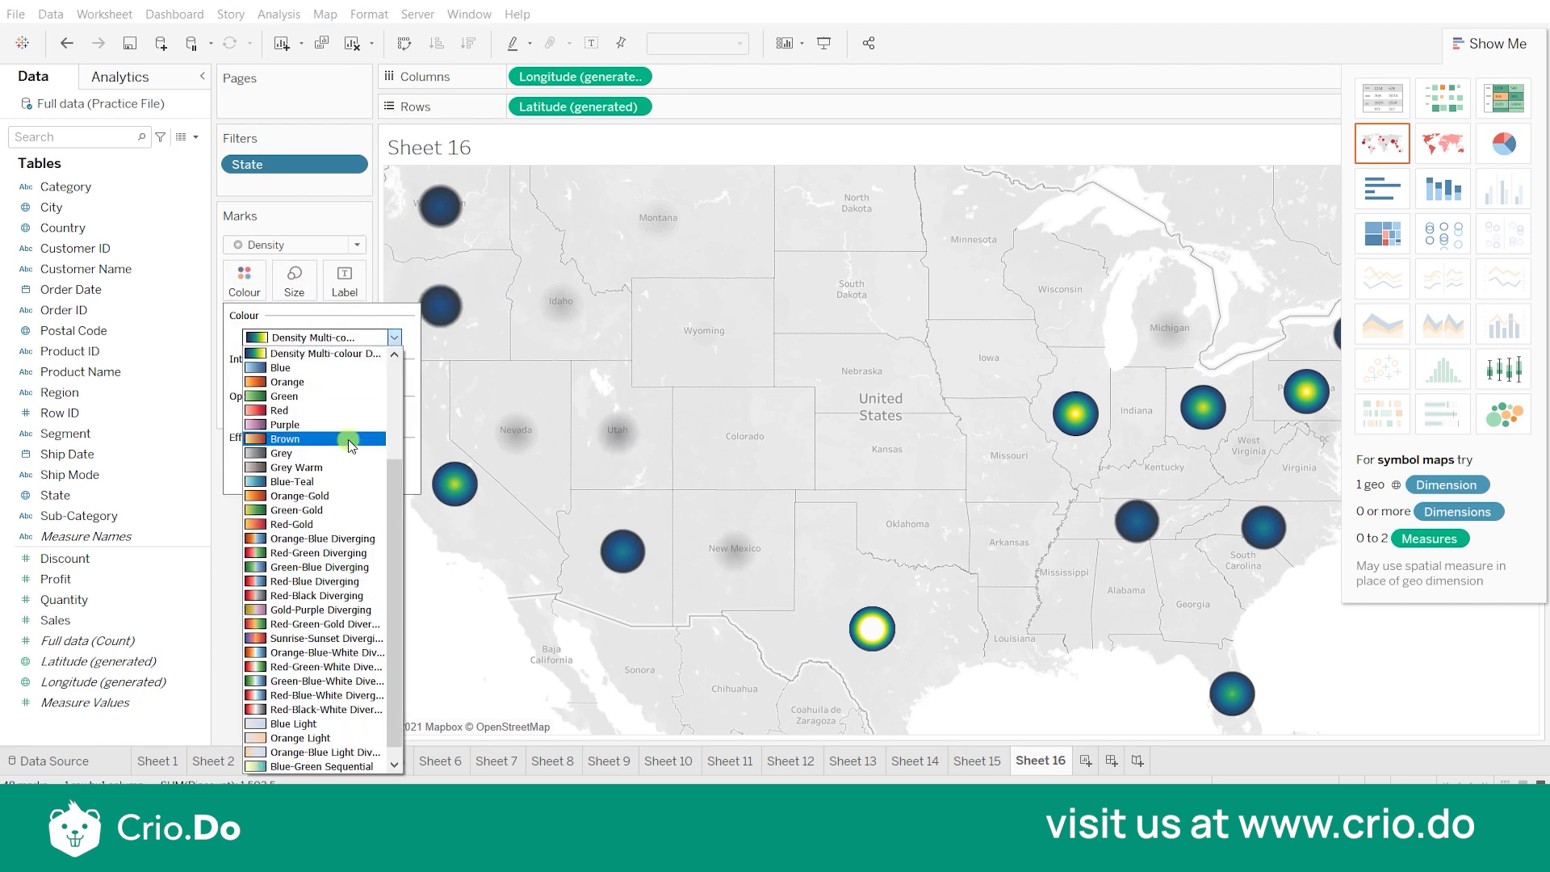
scroll(333, 711, "down", 1)
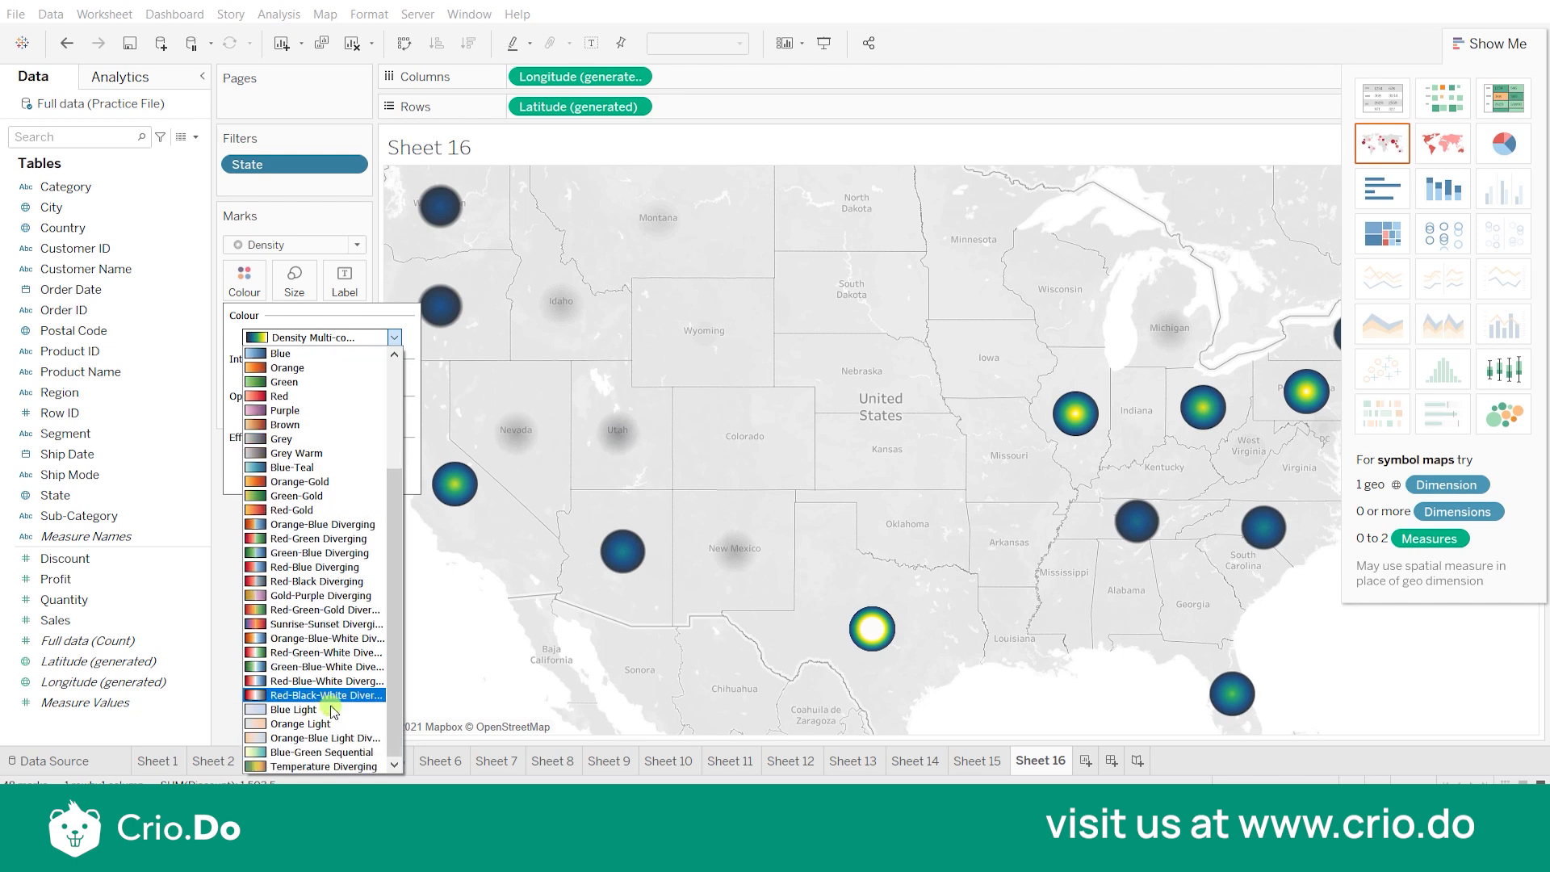
left_click(218, 636)
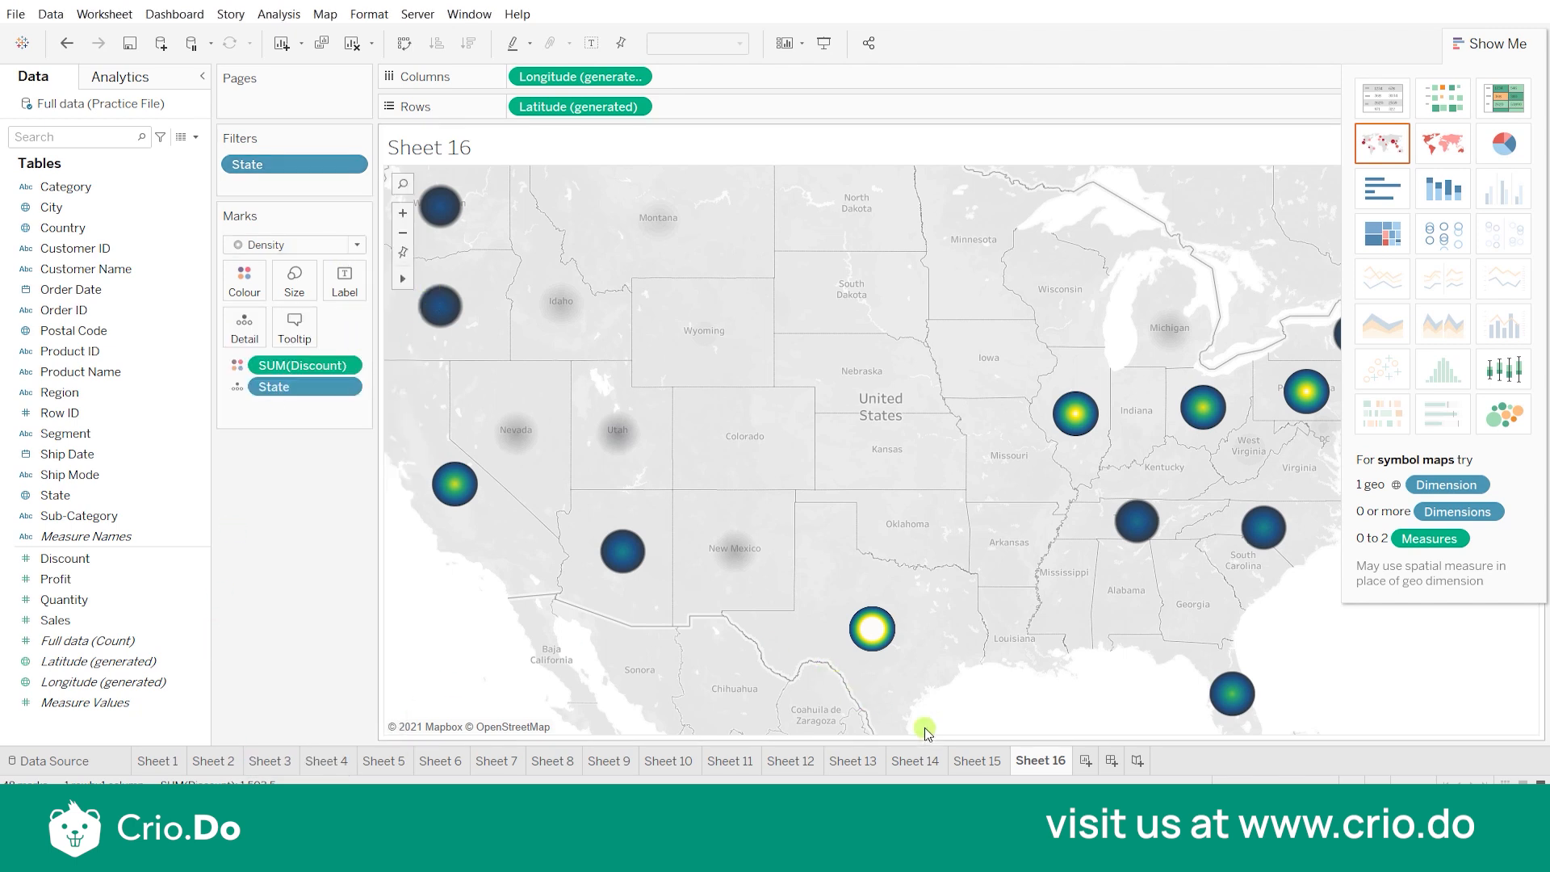
- Go to the treemap on Sheet 11 and examine the colour palettes offered for the Profit measure
mouse_move(975, 767)
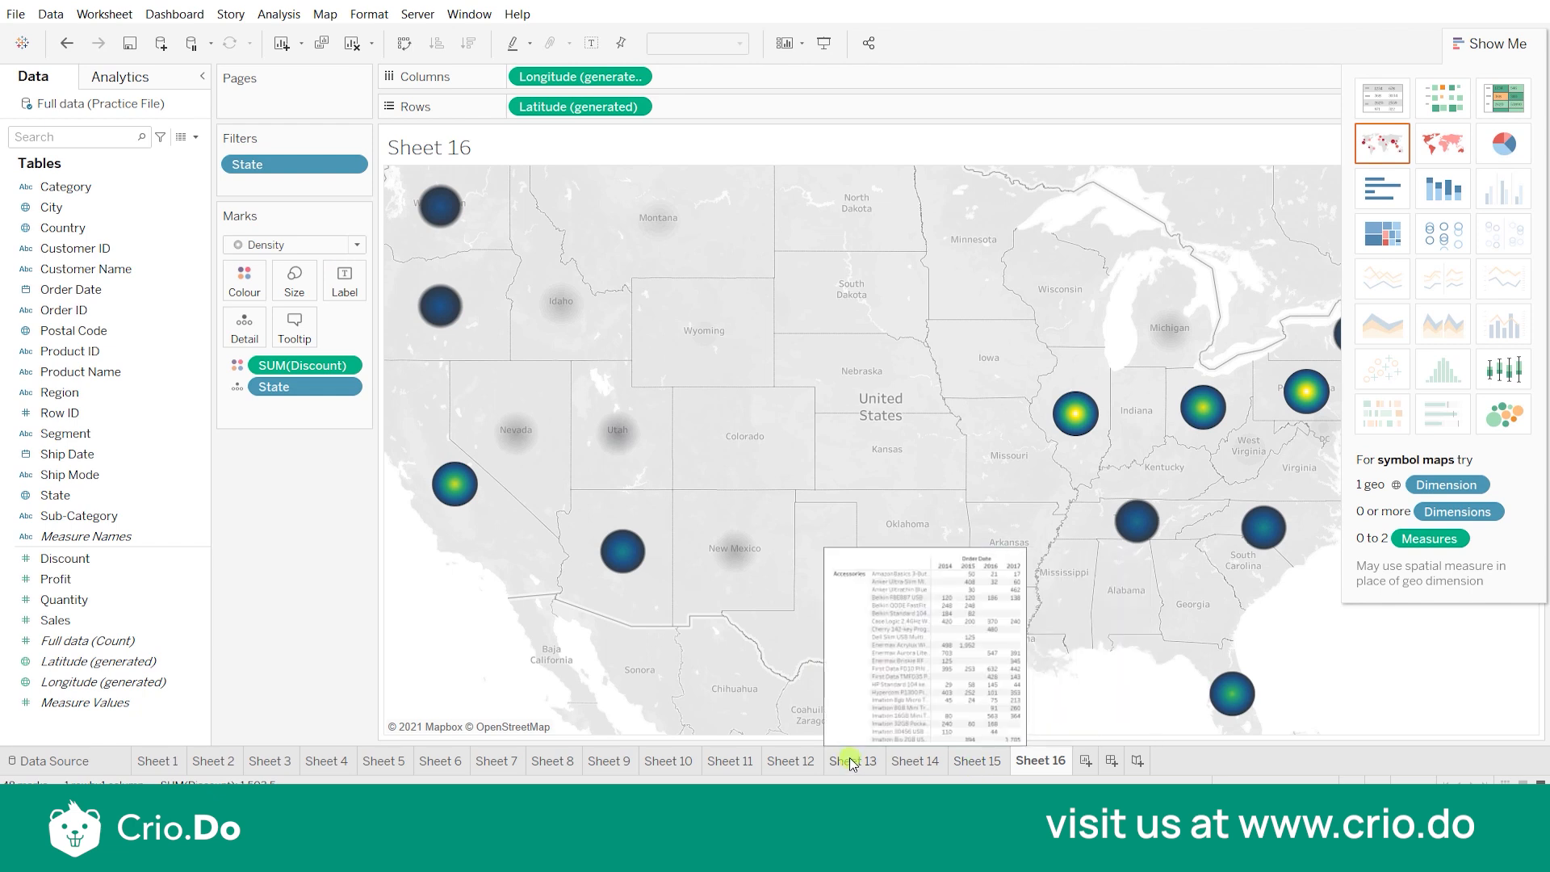
left_click(718, 761)
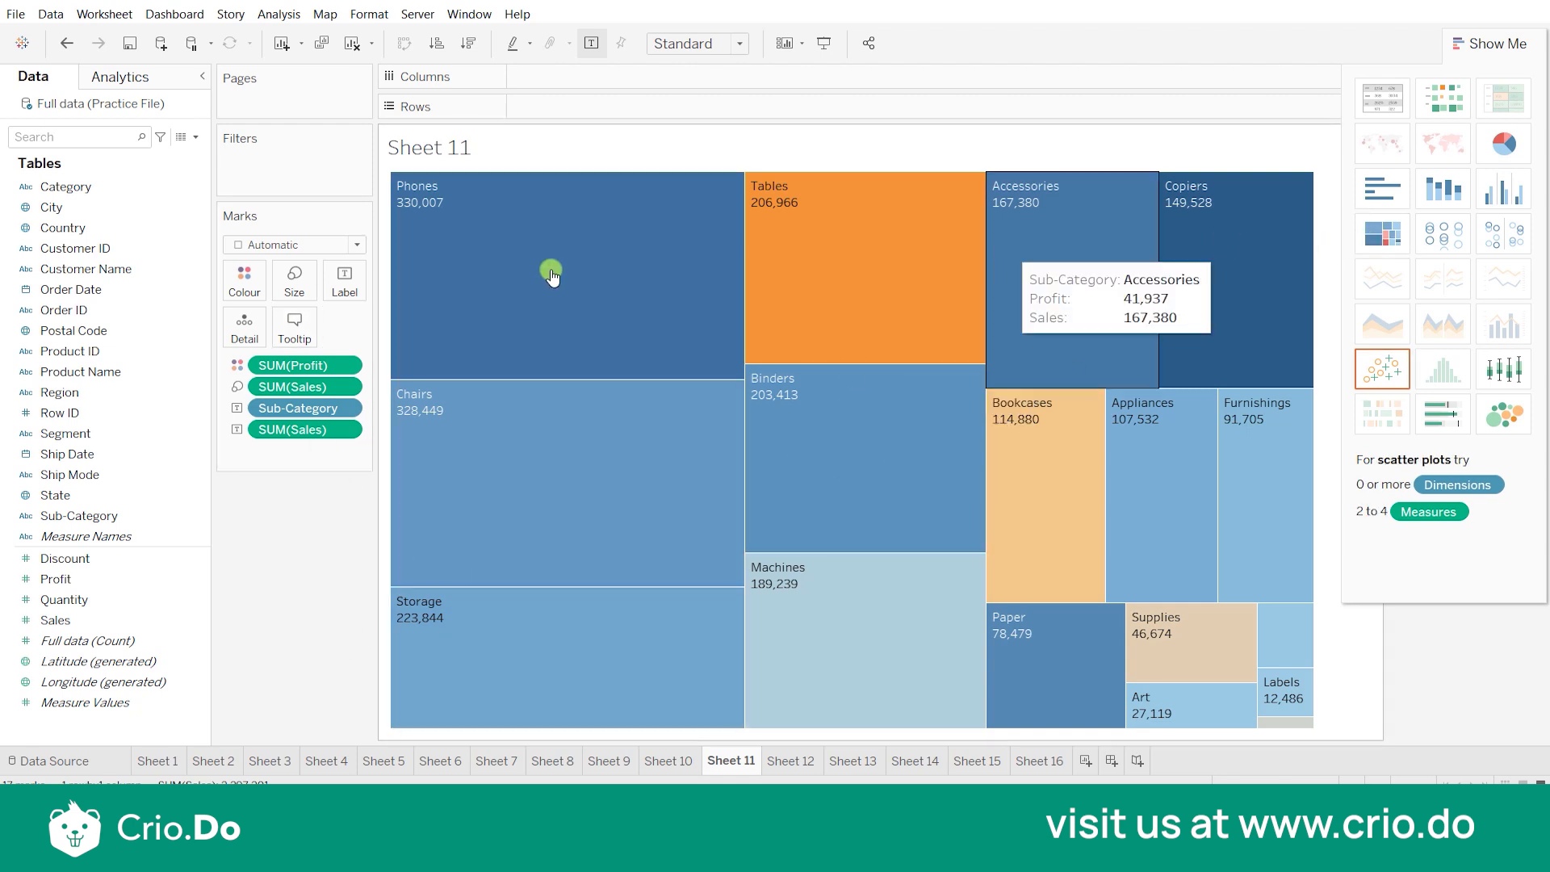
left_click(251, 275)
left_click(297, 341)
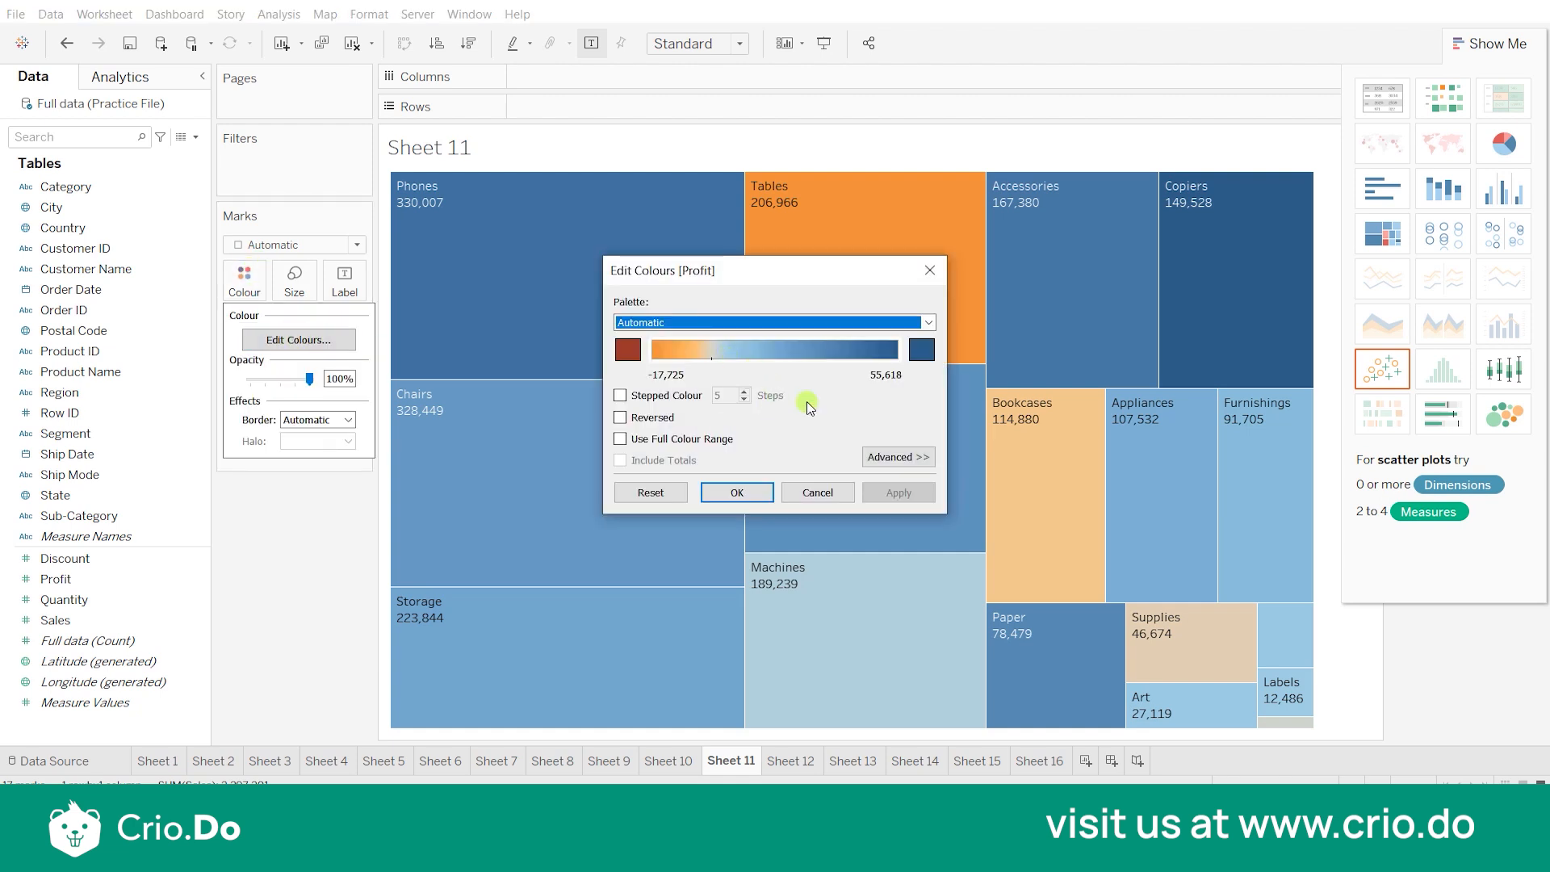
left_click(929, 322)
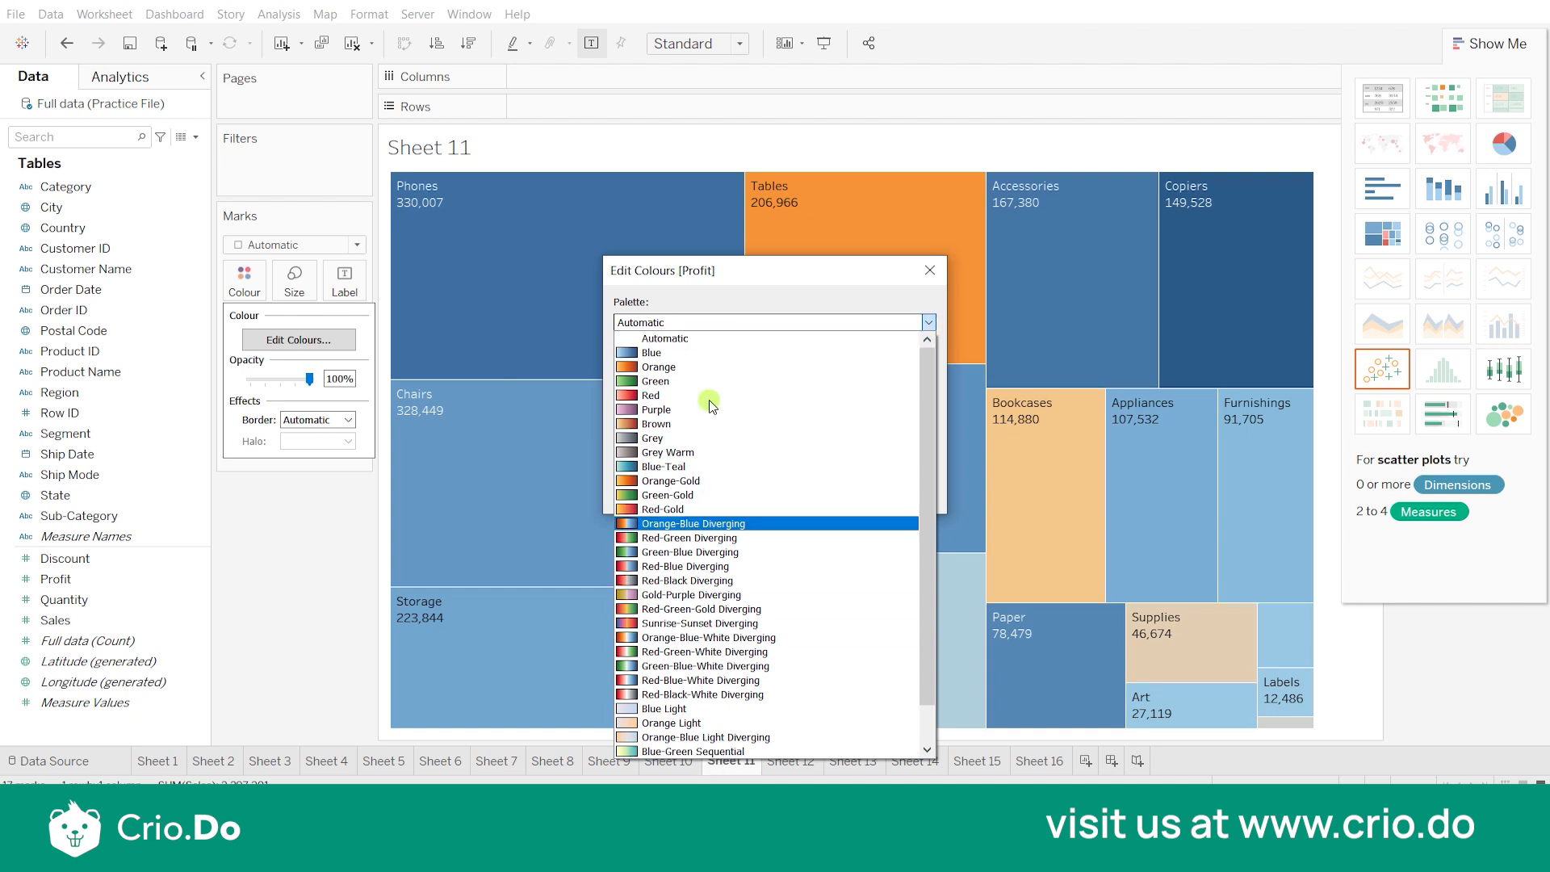
left_click(696, 279)
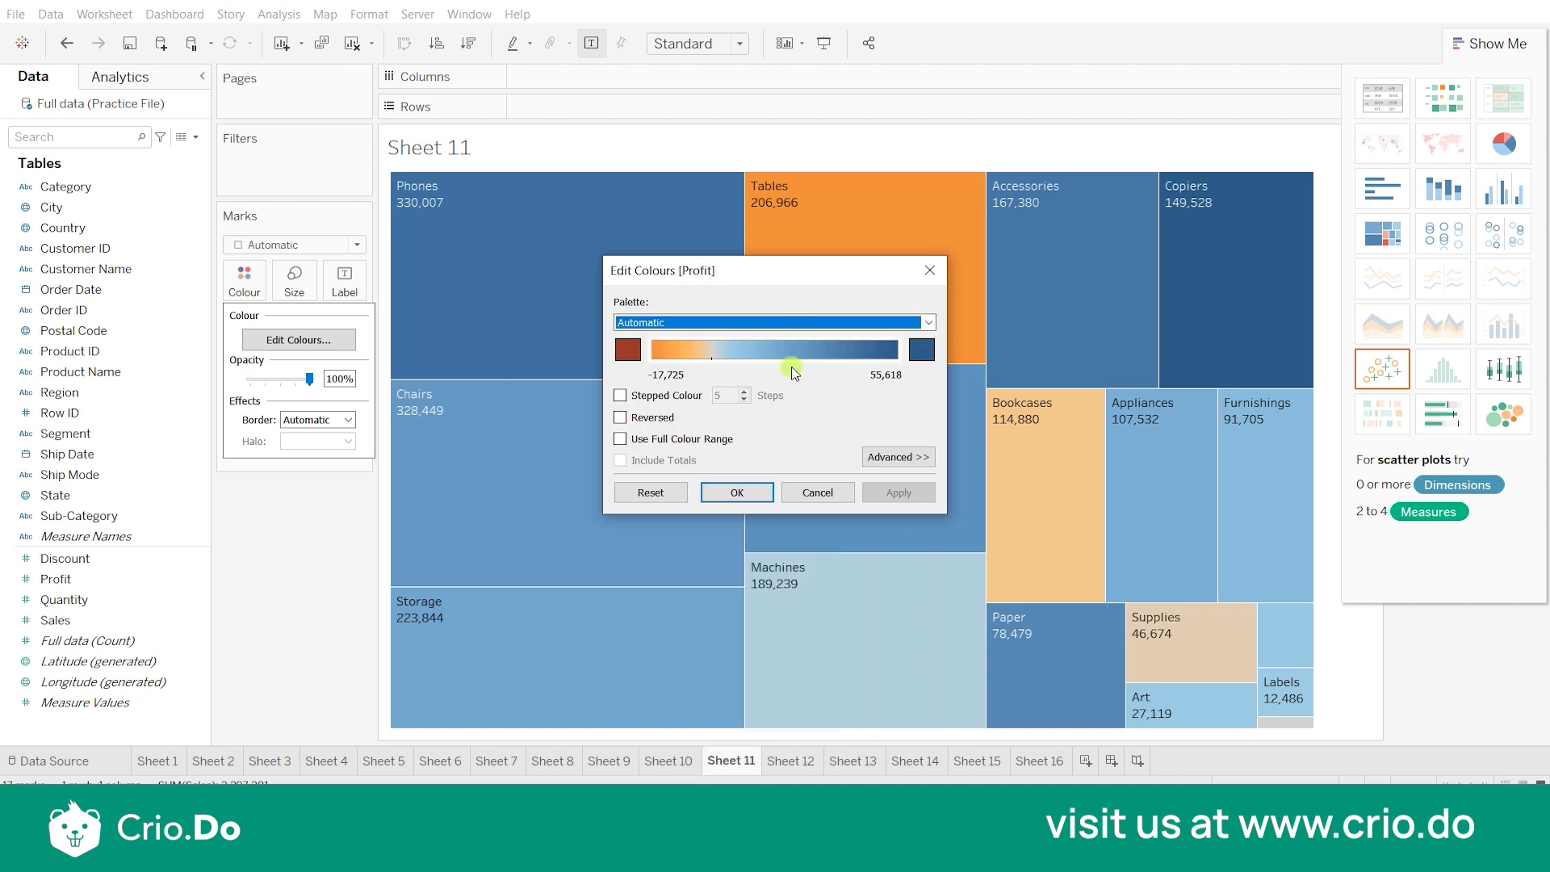
left_click(929, 270)
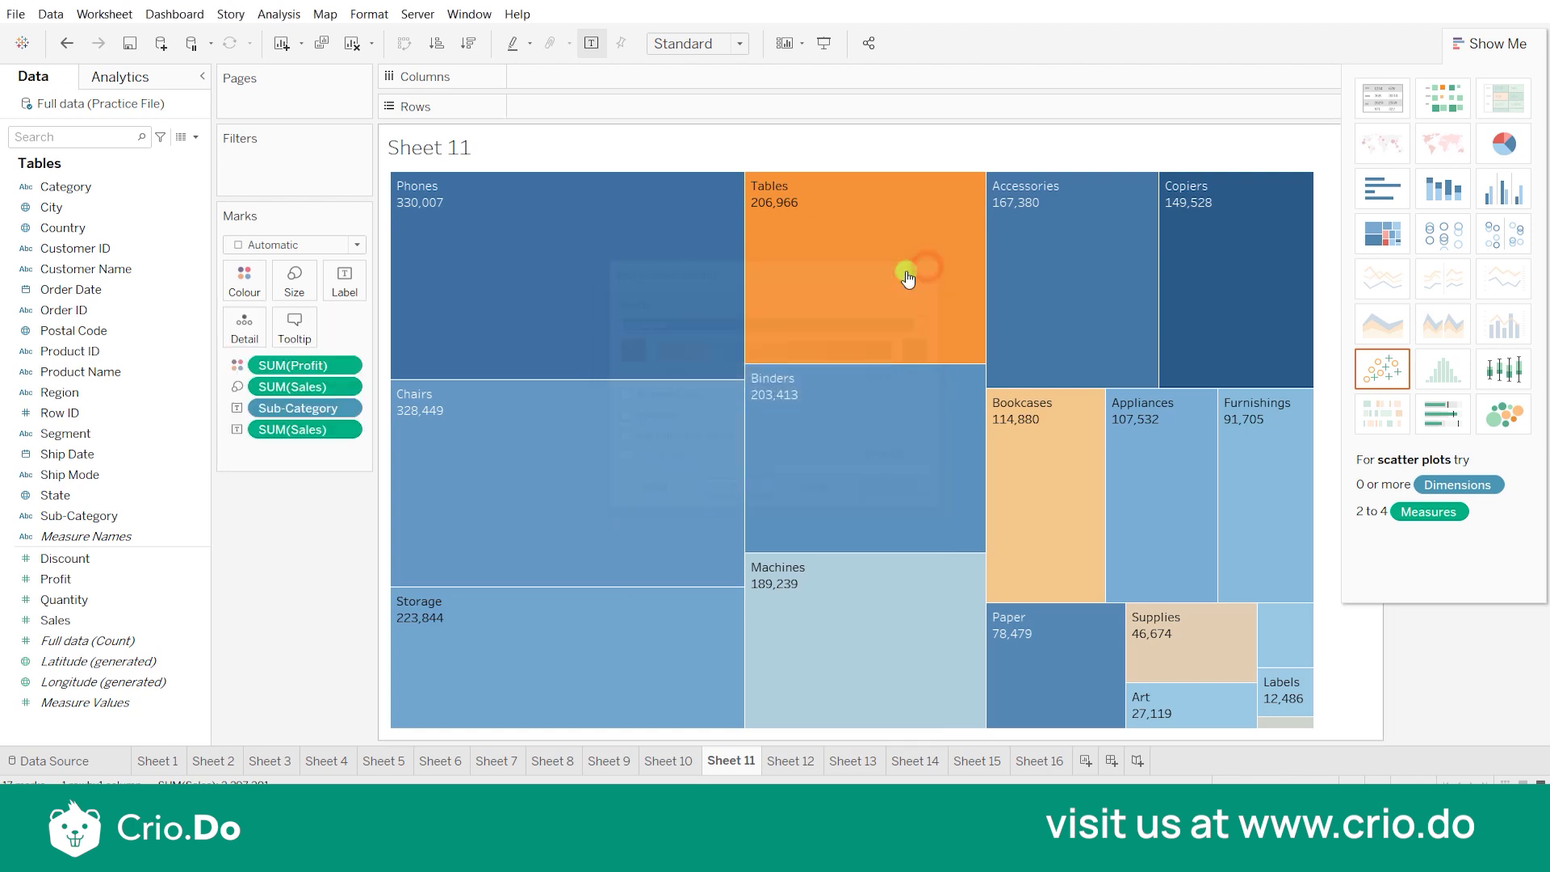
left_click(261, 275)
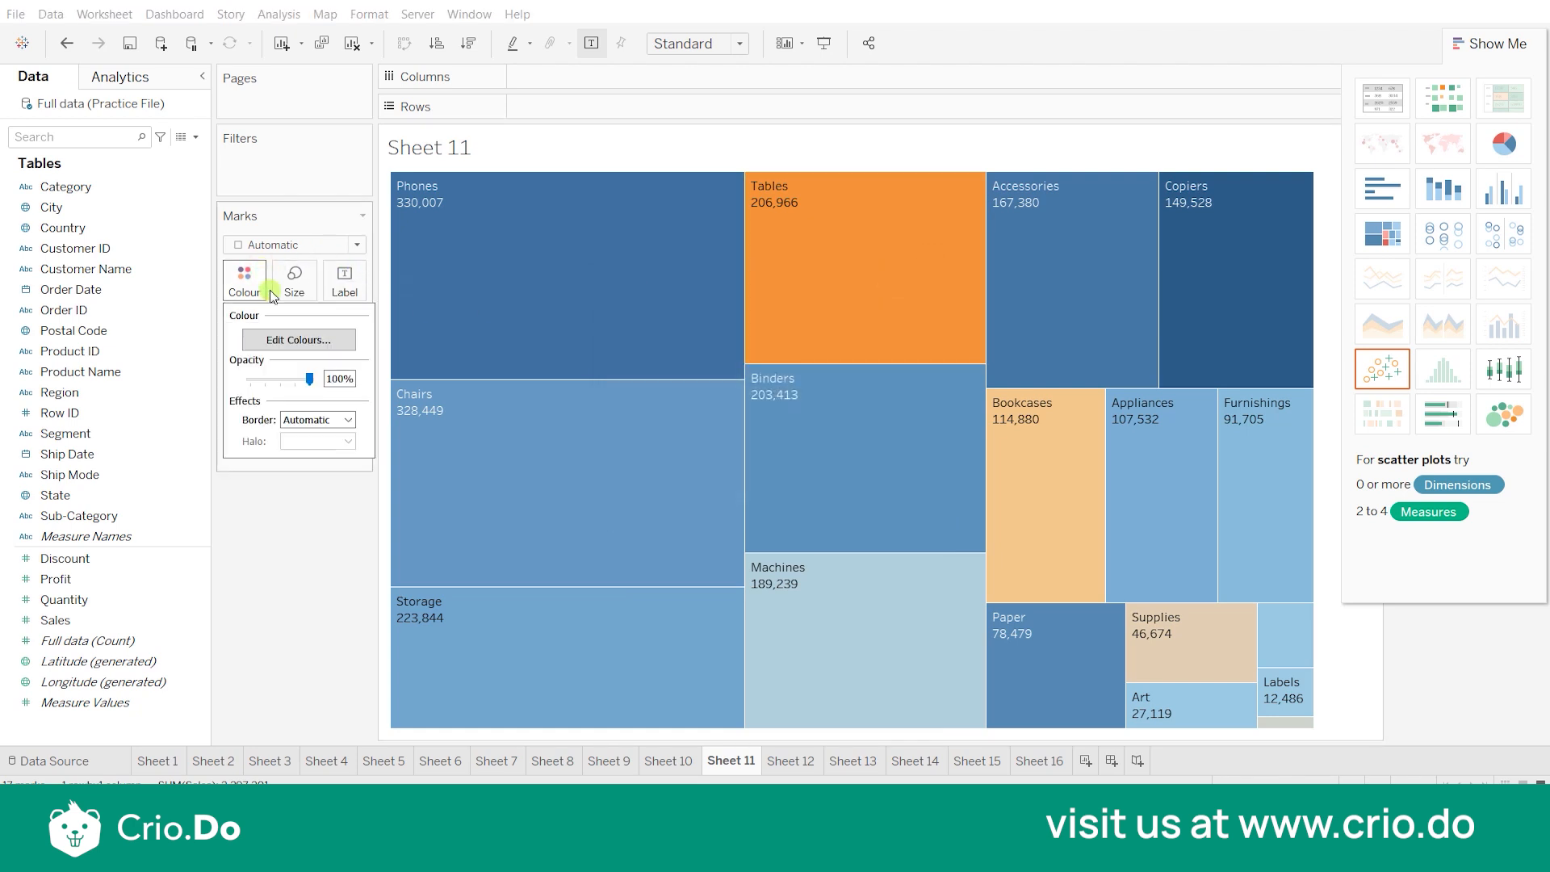
left_click(313, 340)
left_click(929, 323)
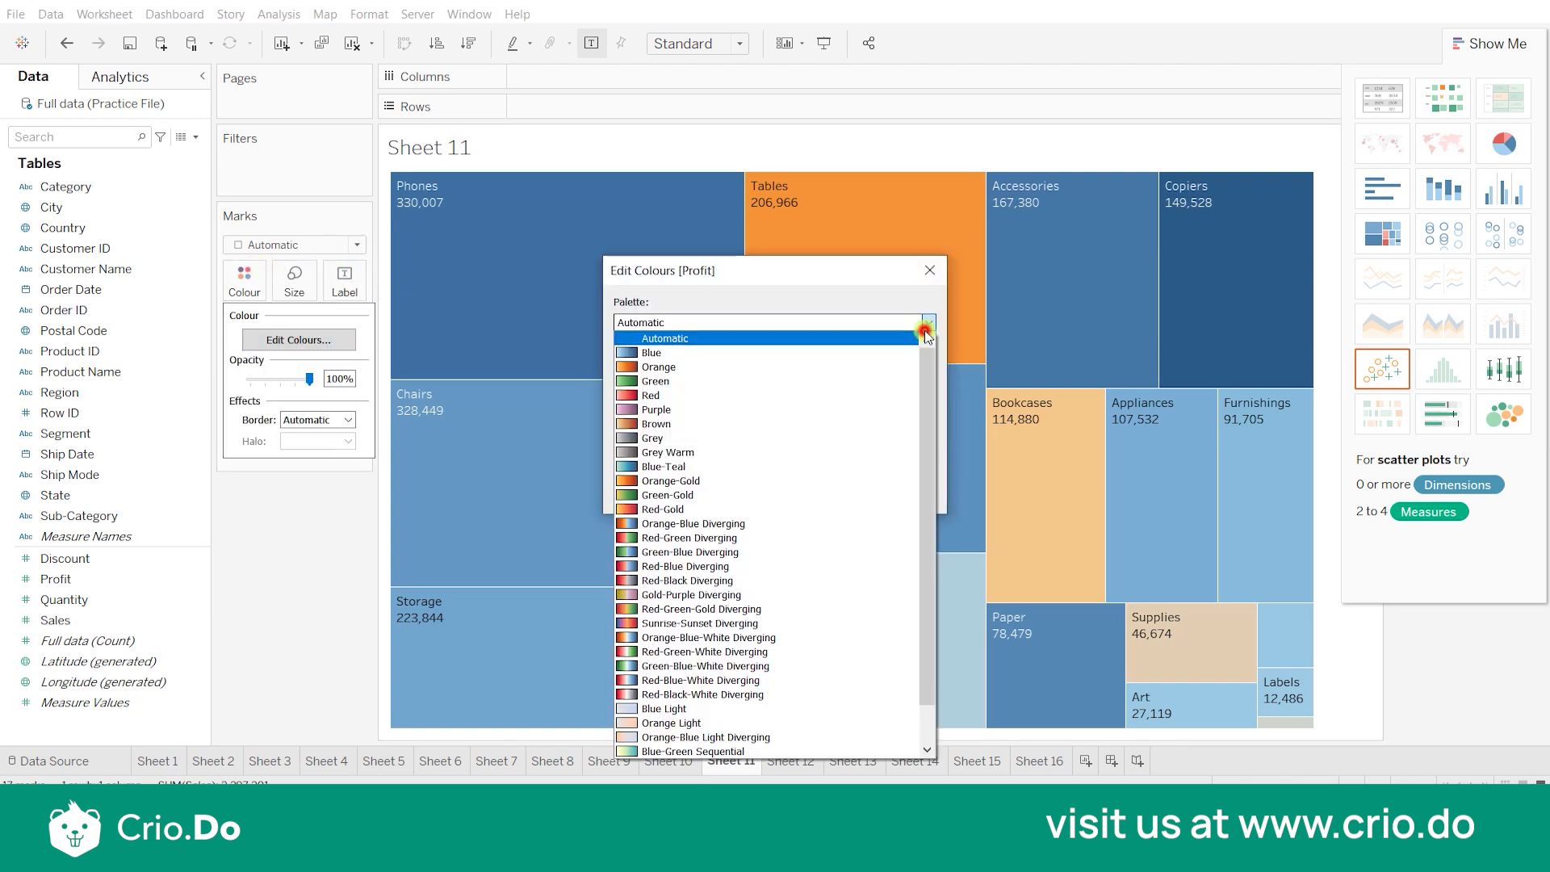
left_click(935, 271)
left_click(926, 274)
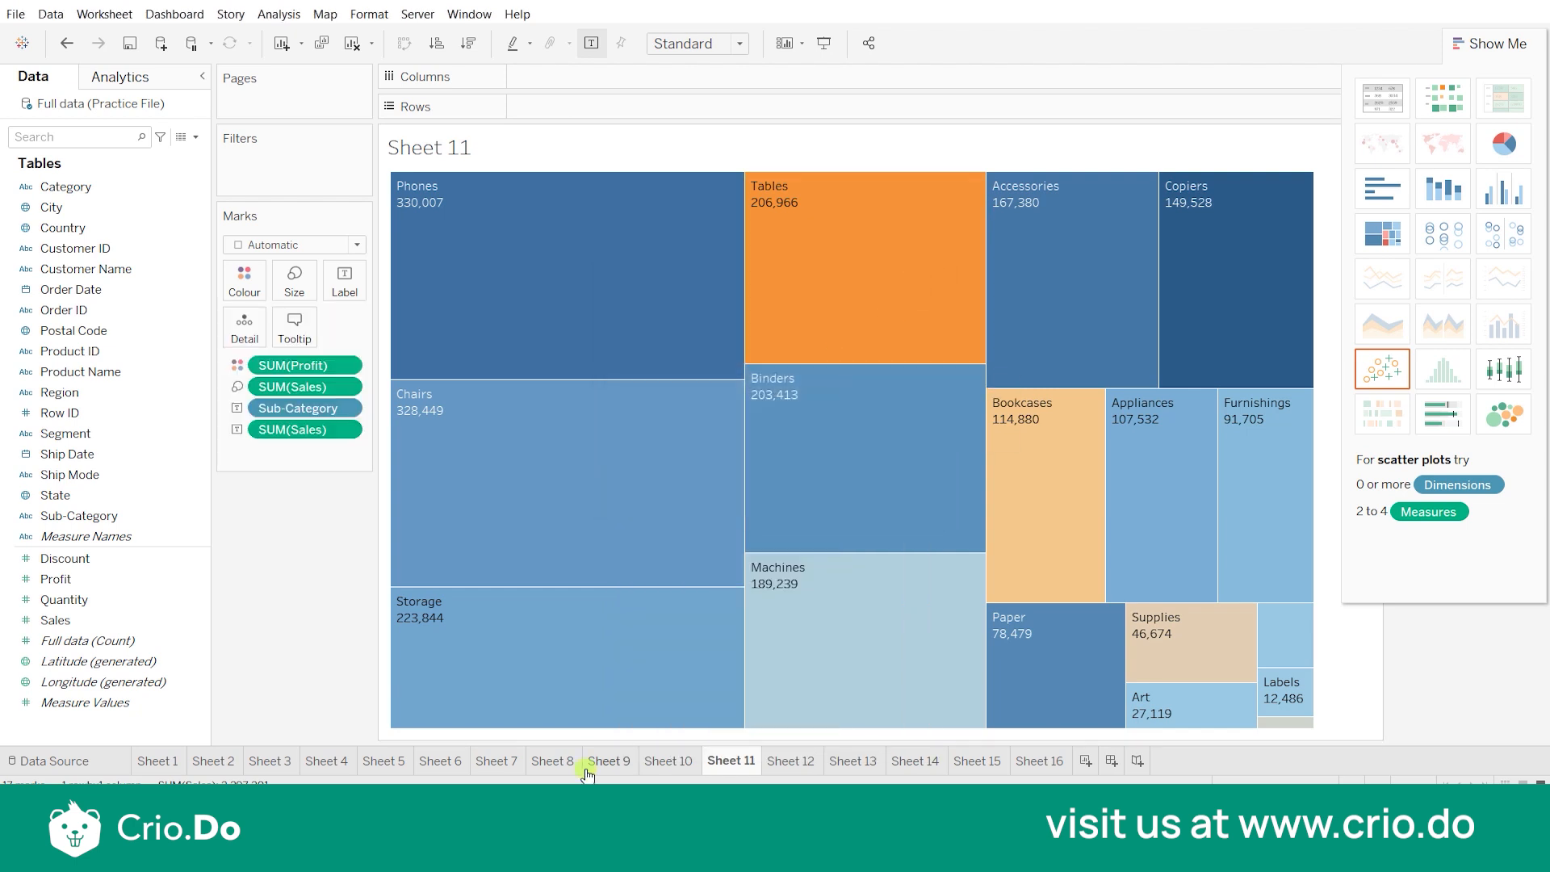
- On Sheet 10, assign yellow from the Automatic palette to the Furniture category in the area chart
left_click(672, 758)
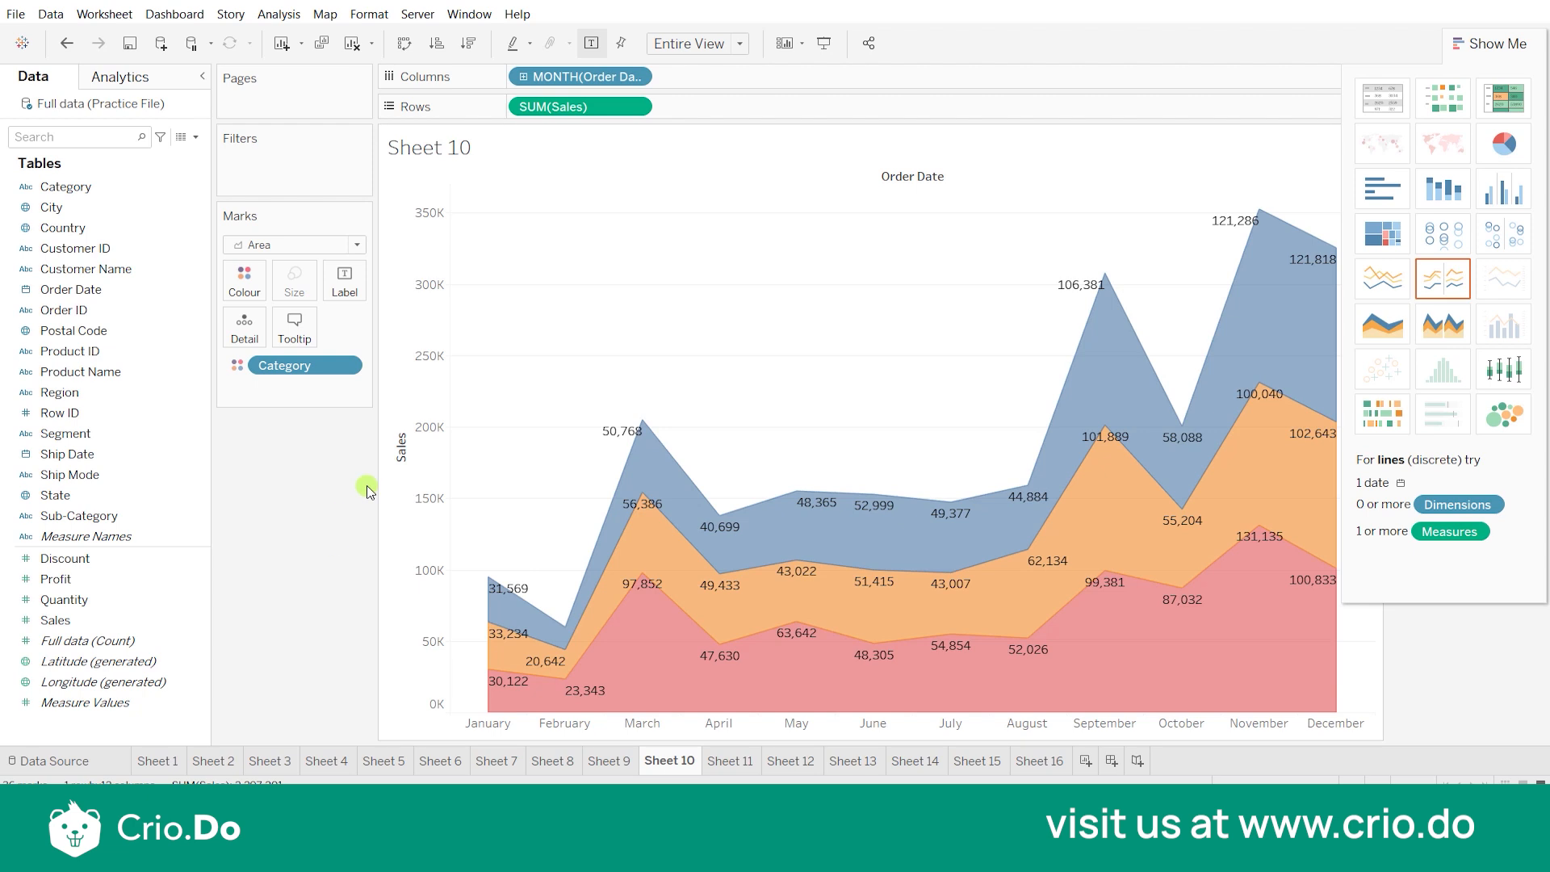
left_click(241, 289)
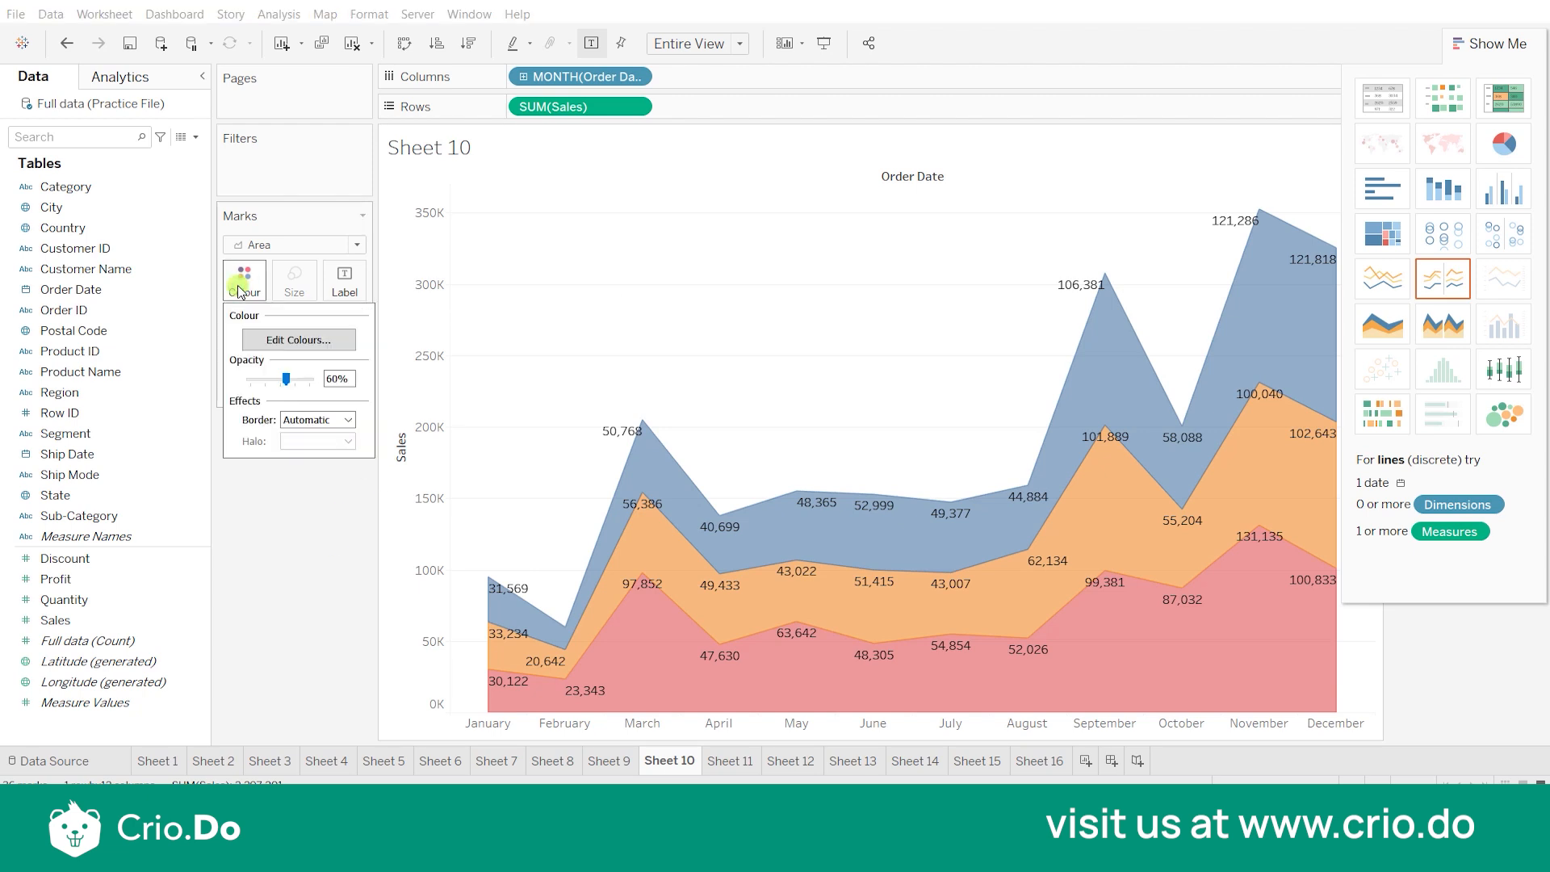
left_click(293, 340)
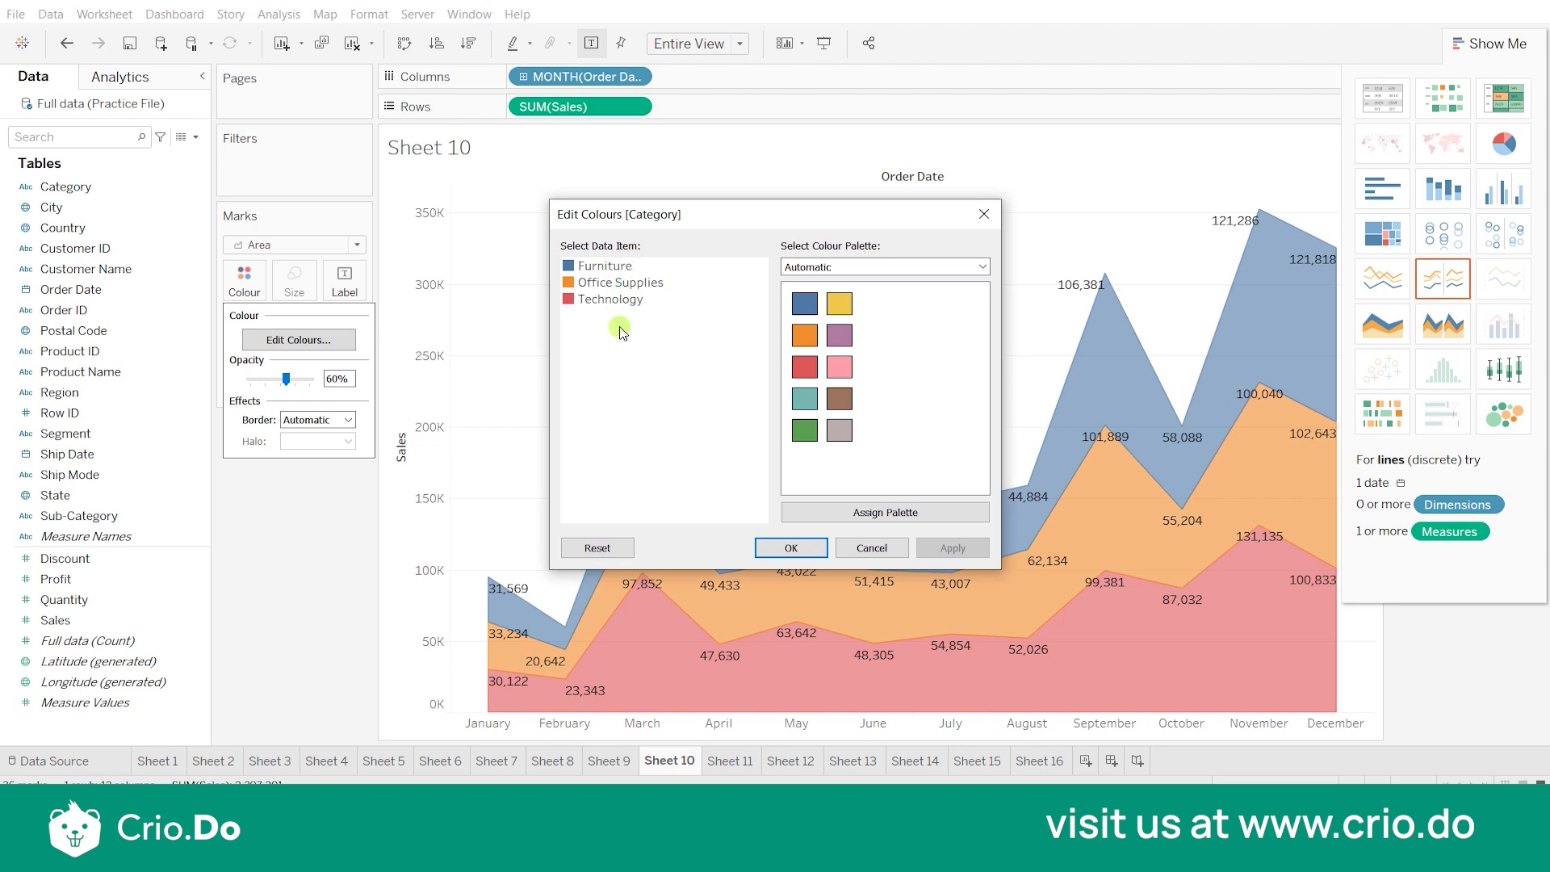
left_click(606, 265)
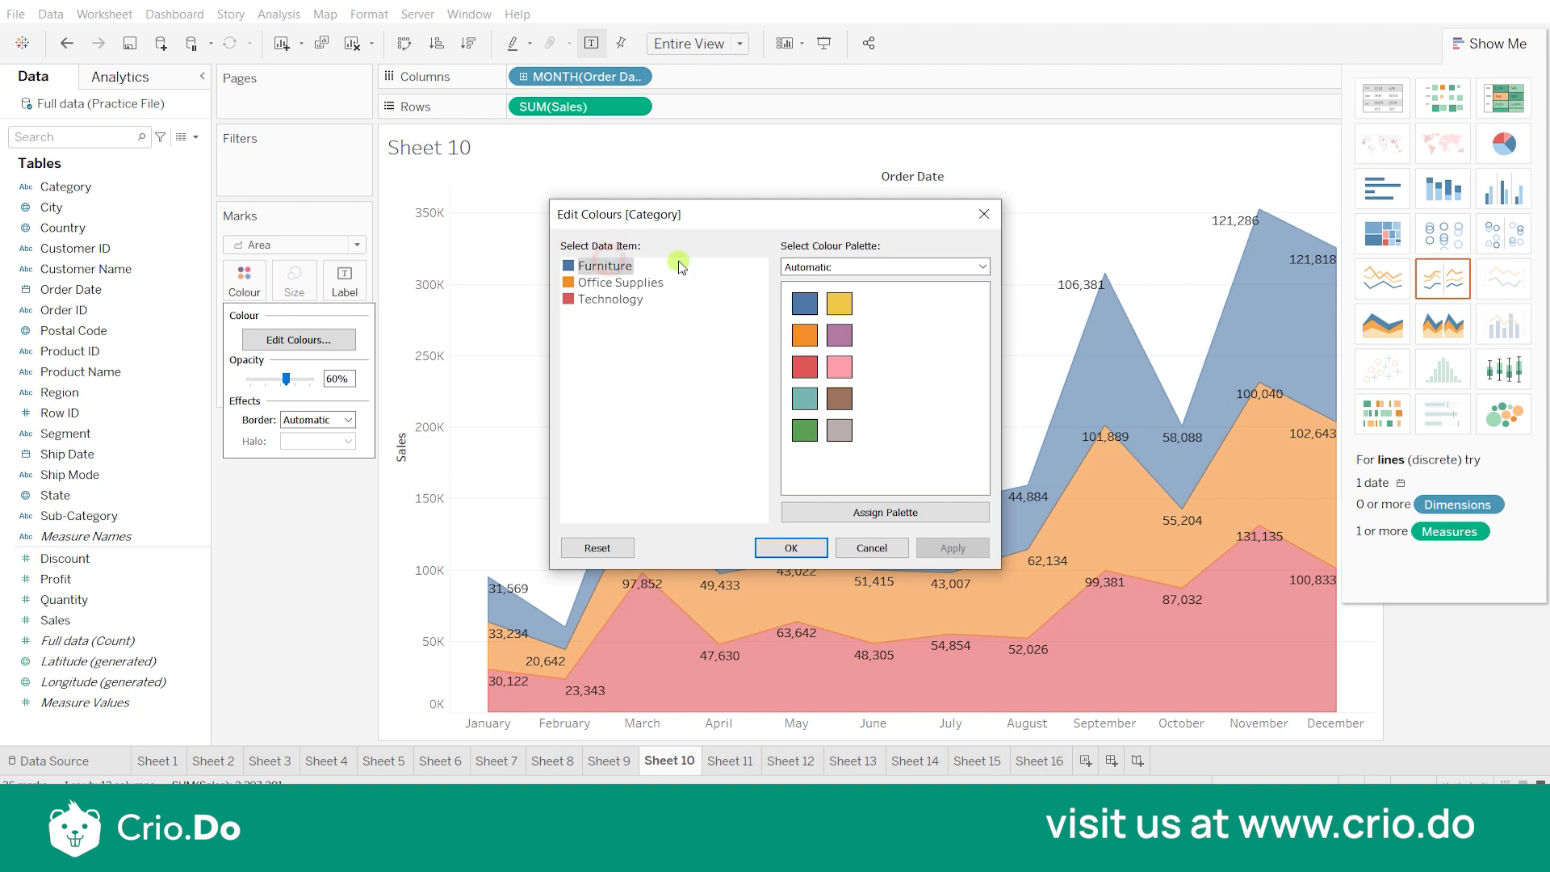
left_click(838, 304)
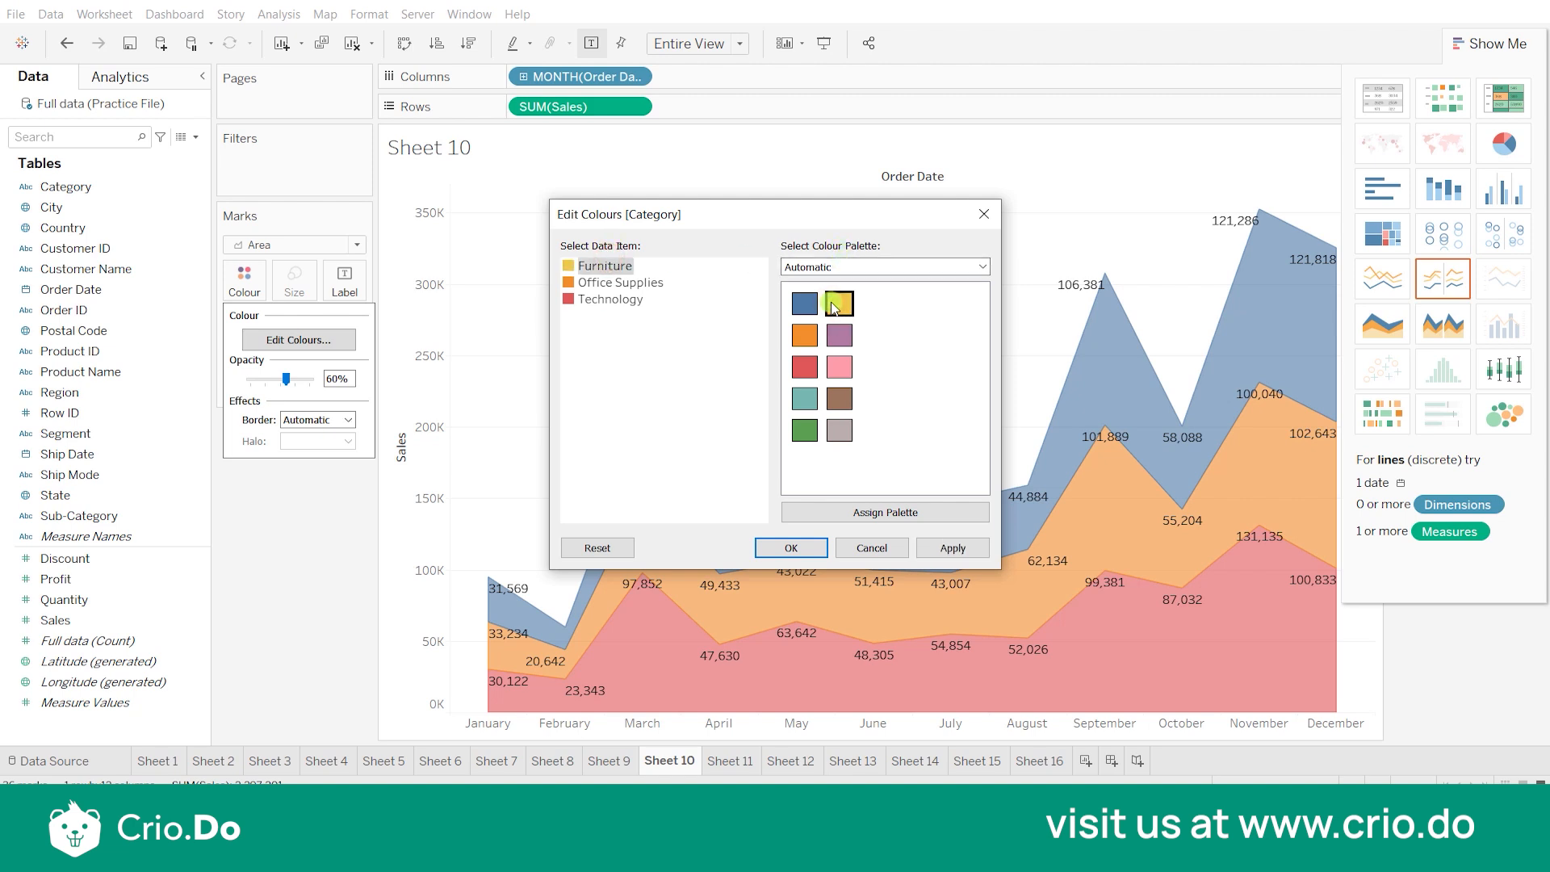
left_click(935, 549)
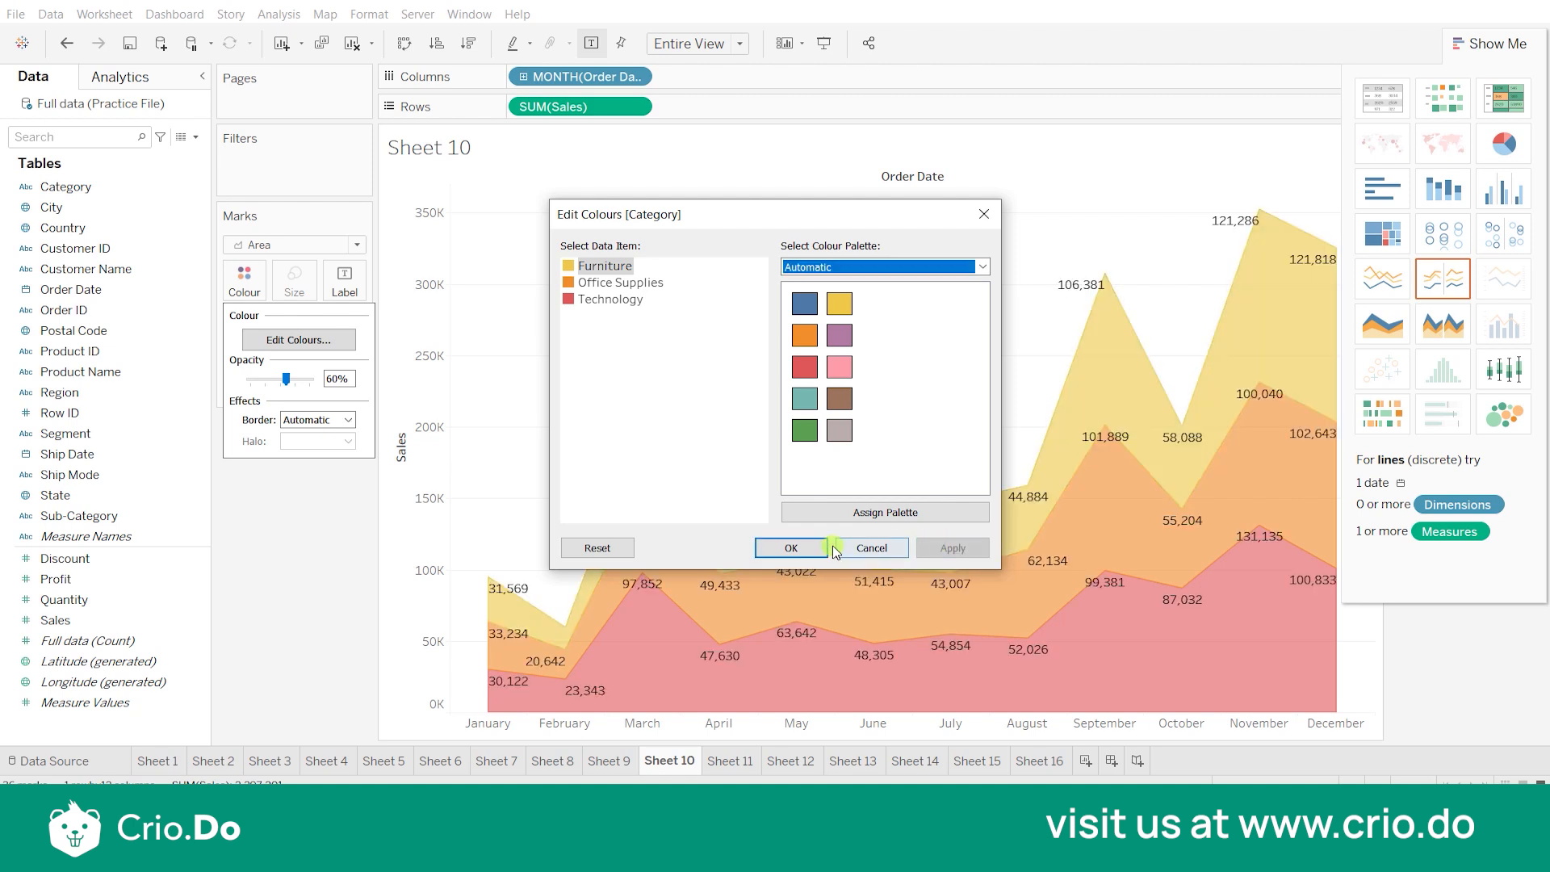
left_click(795, 548)
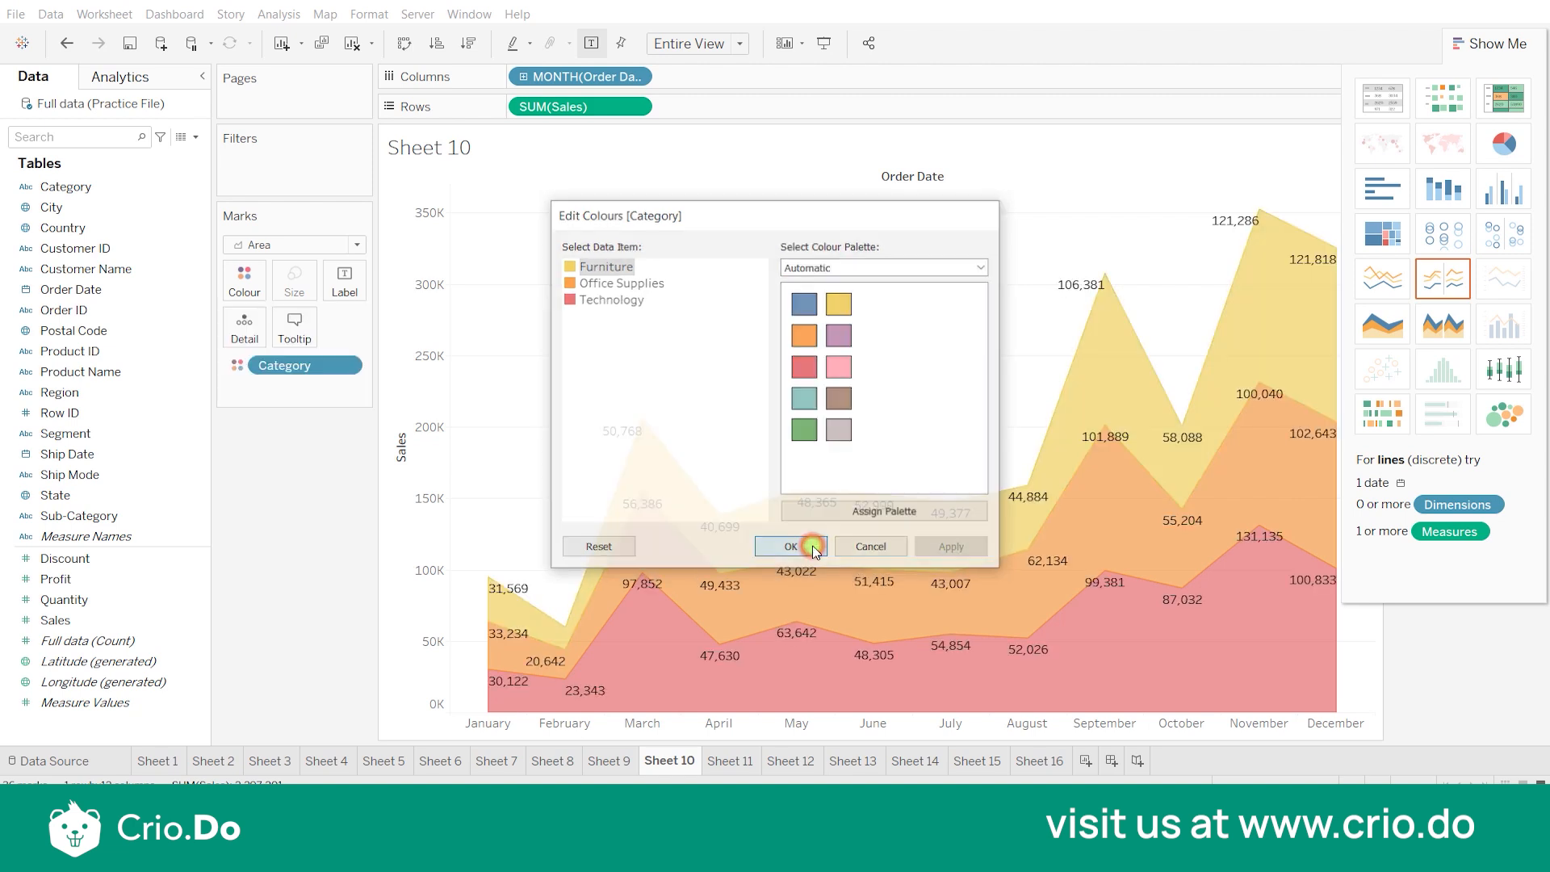
- Return to the Sheet 11 treemap and compare its Profit palette choices, keeping the Automatic palette
left_click(729, 761)
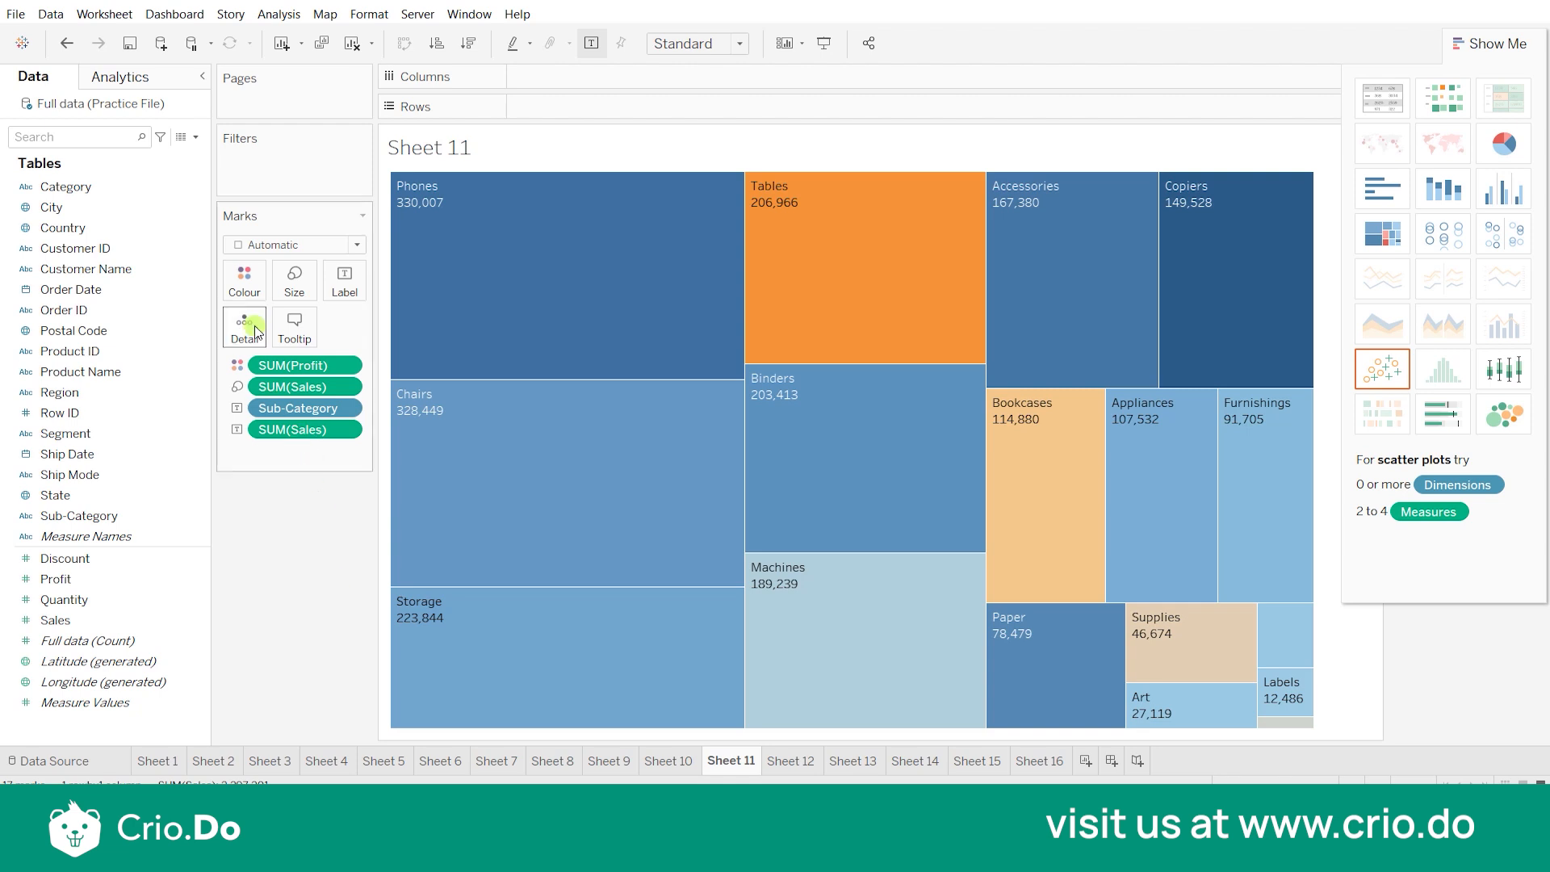
left_click(247, 282)
left_click(286, 340)
left_click(927, 324)
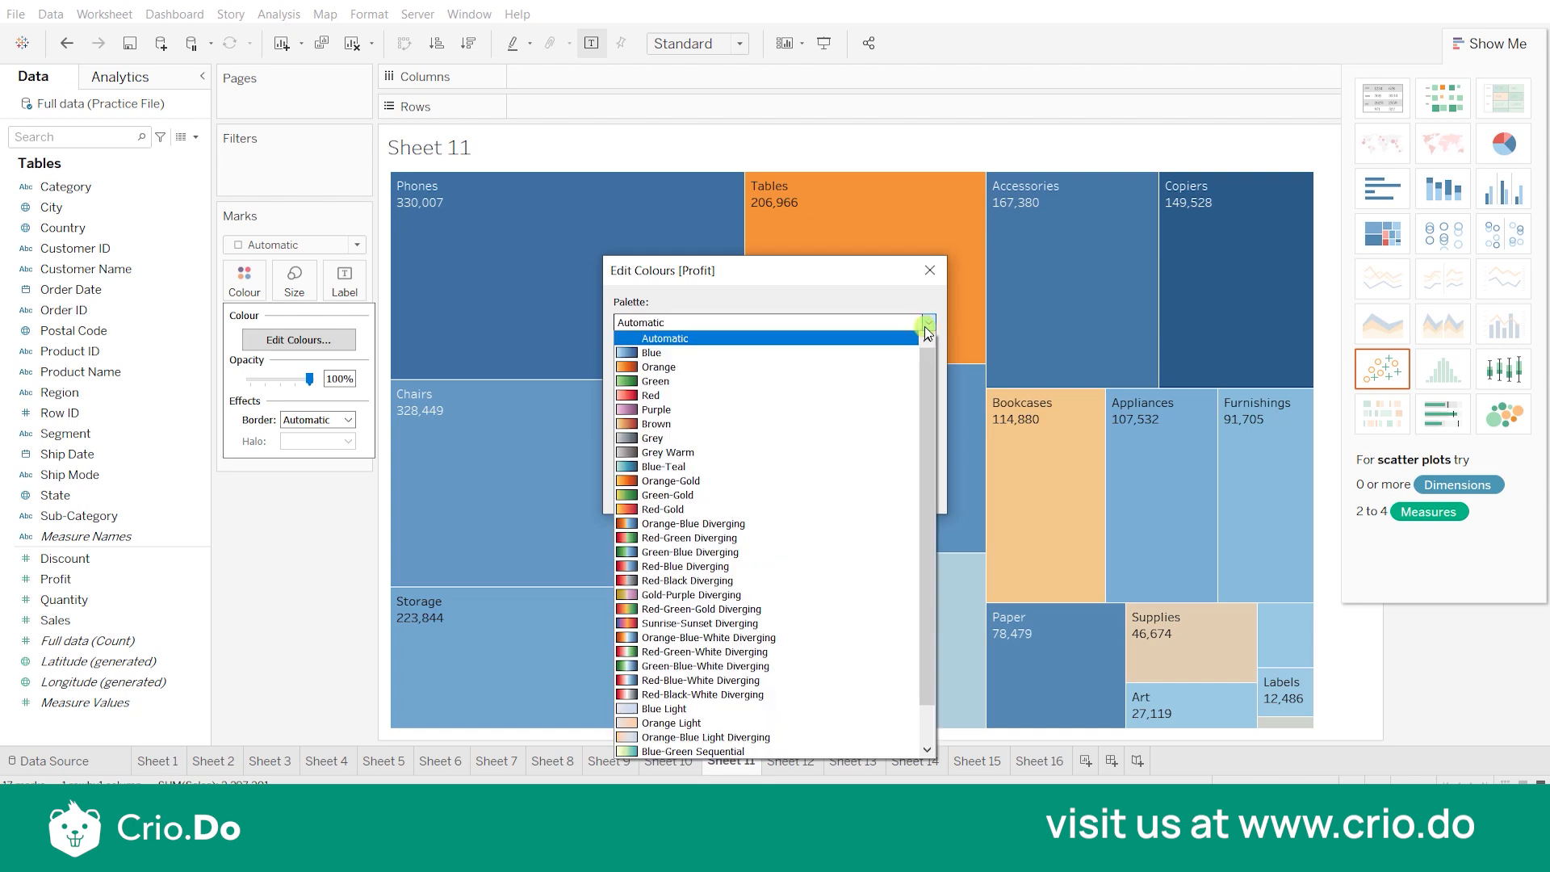
left_click(825, 303)
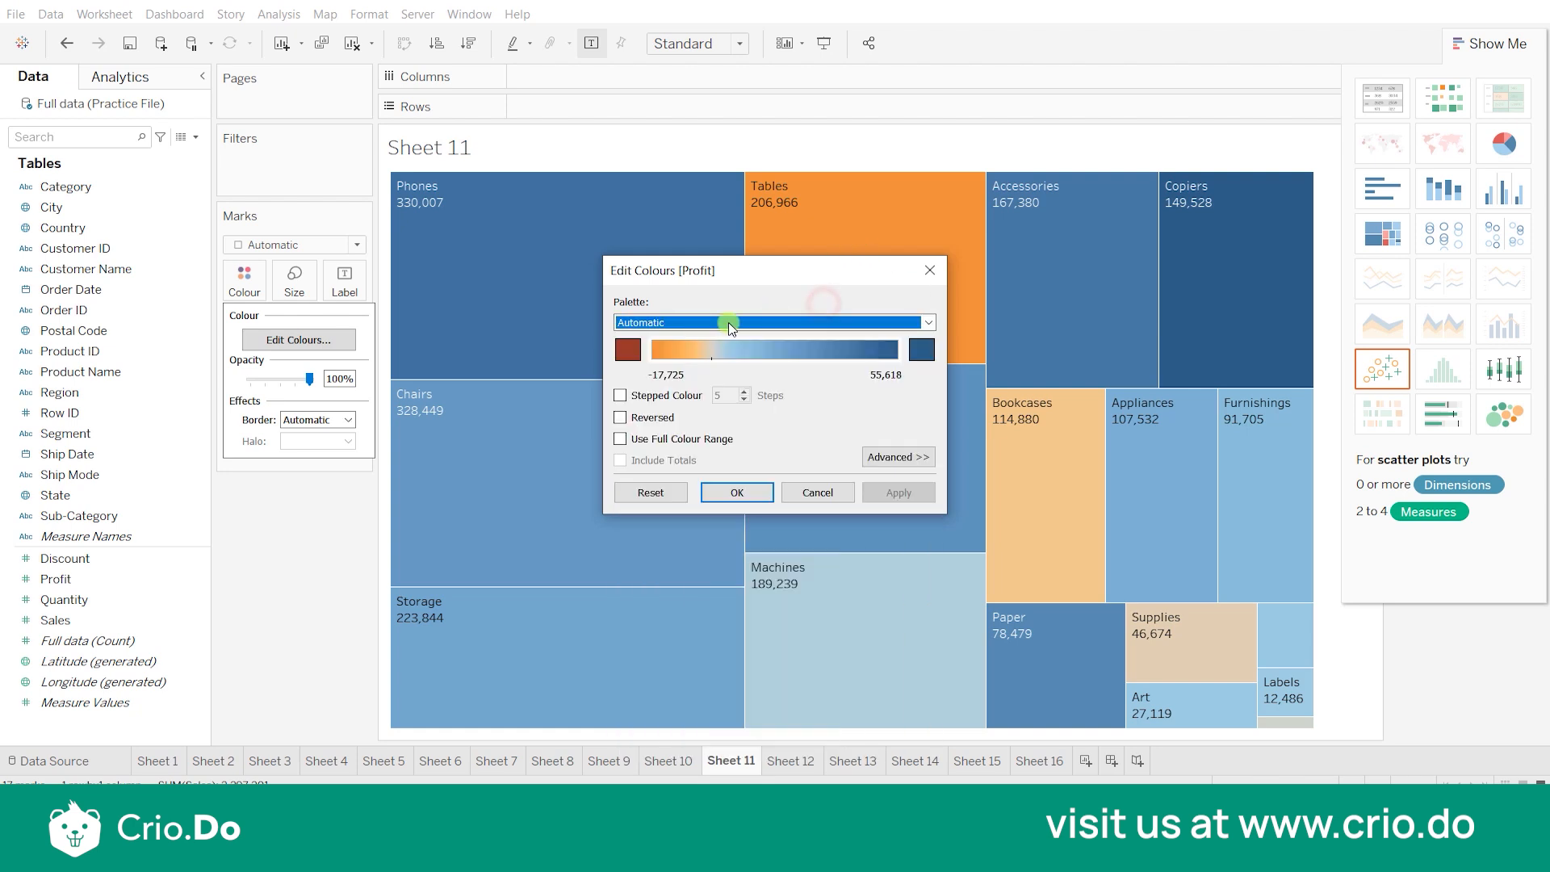
left_click(932, 323)
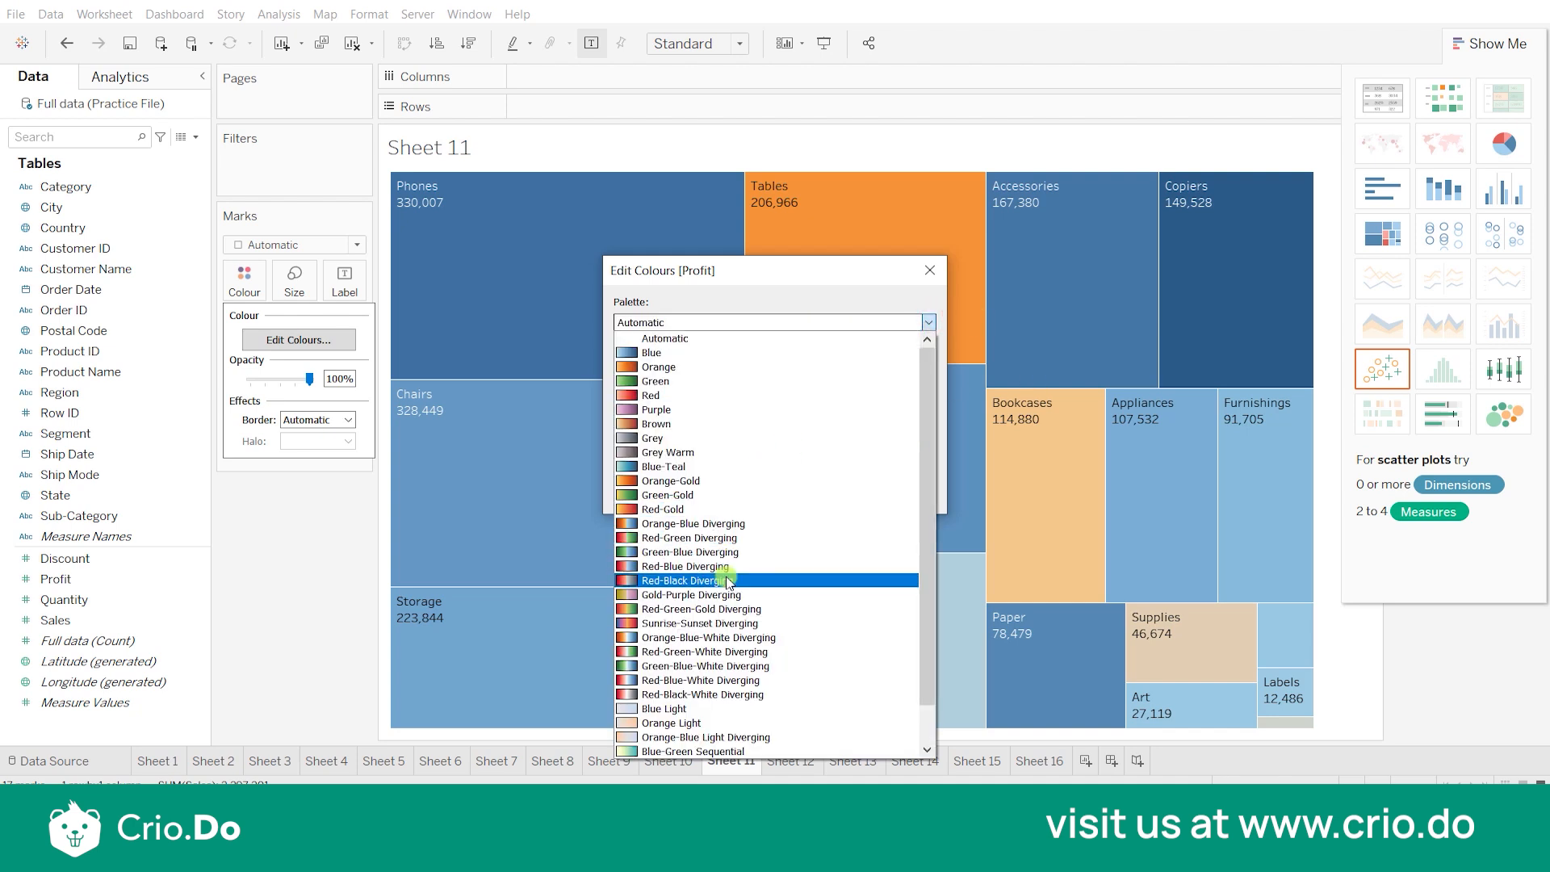
left_click(763, 304)
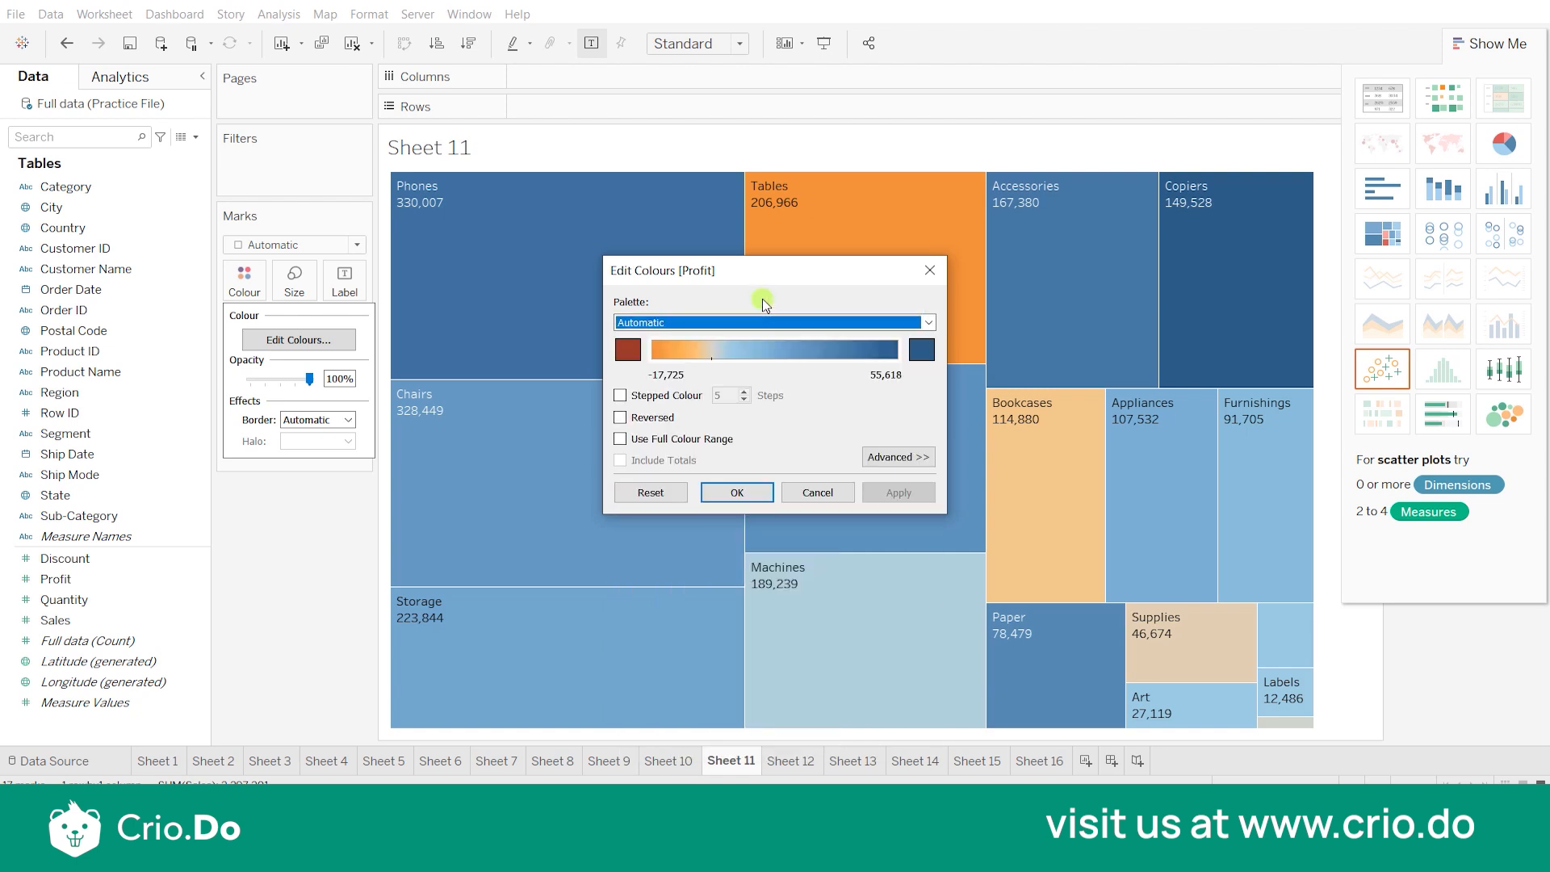
left_click(743, 493)
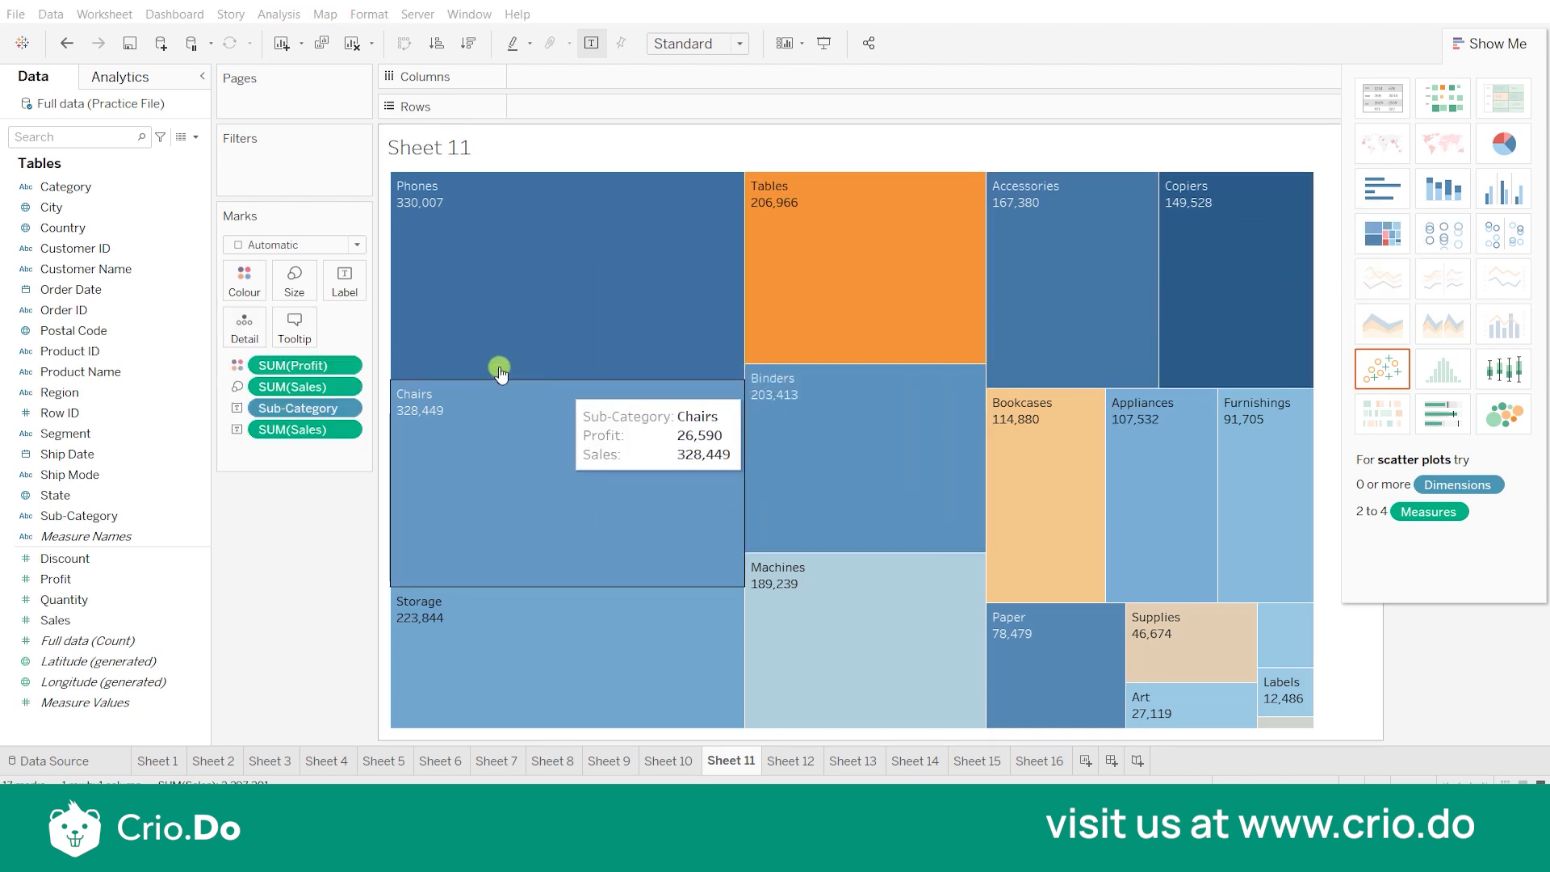
- Examine the treemap's label text in the label editor, including the text colours offered, and leave the label as it is
left_click(347, 277)
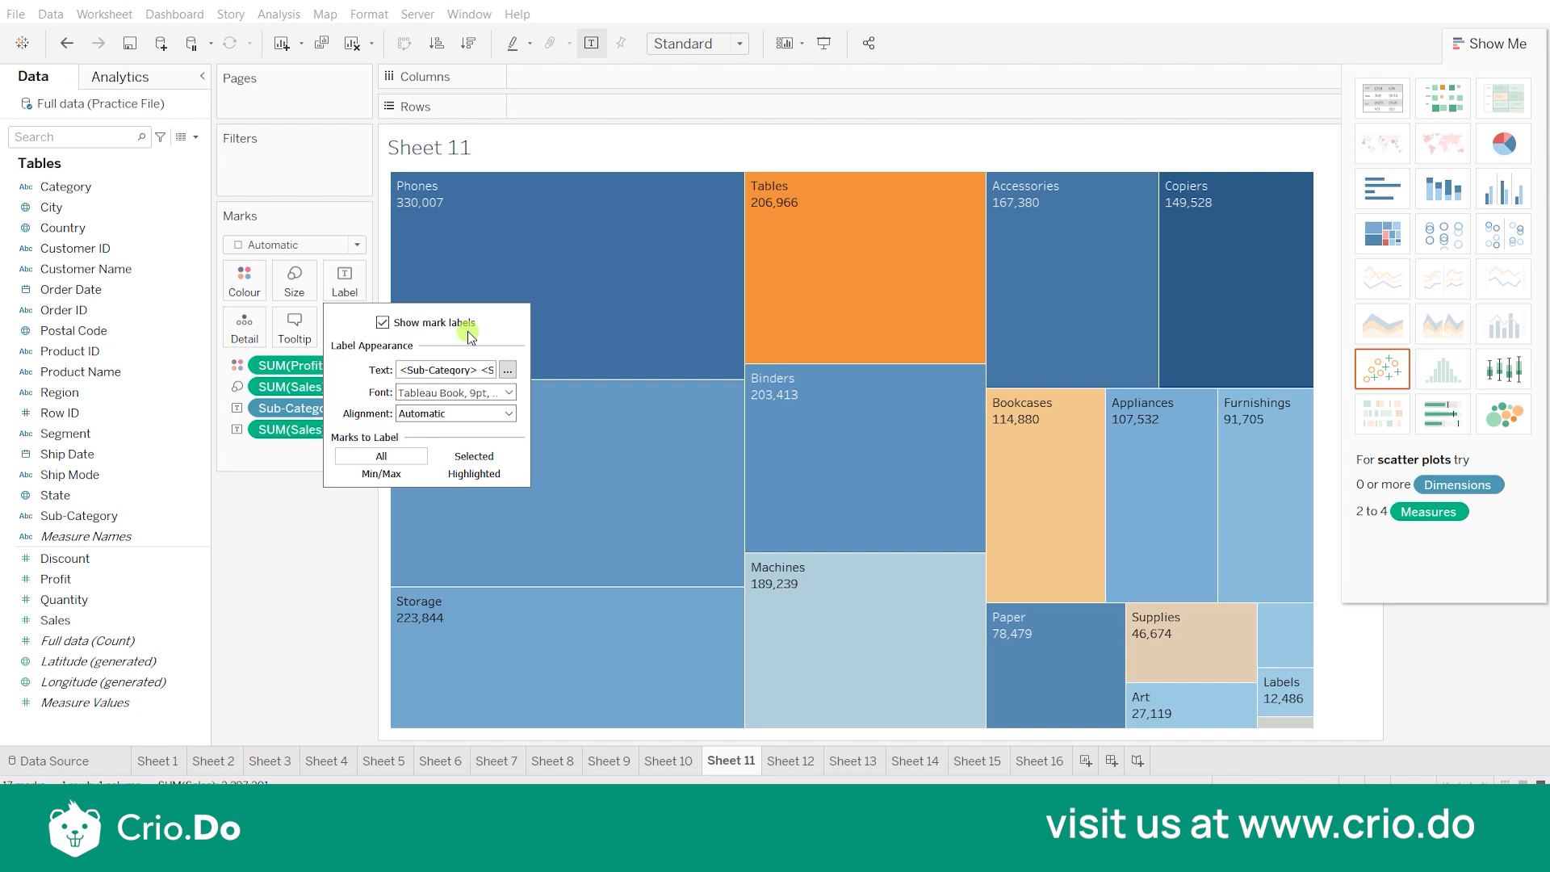
left_click(505, 371)
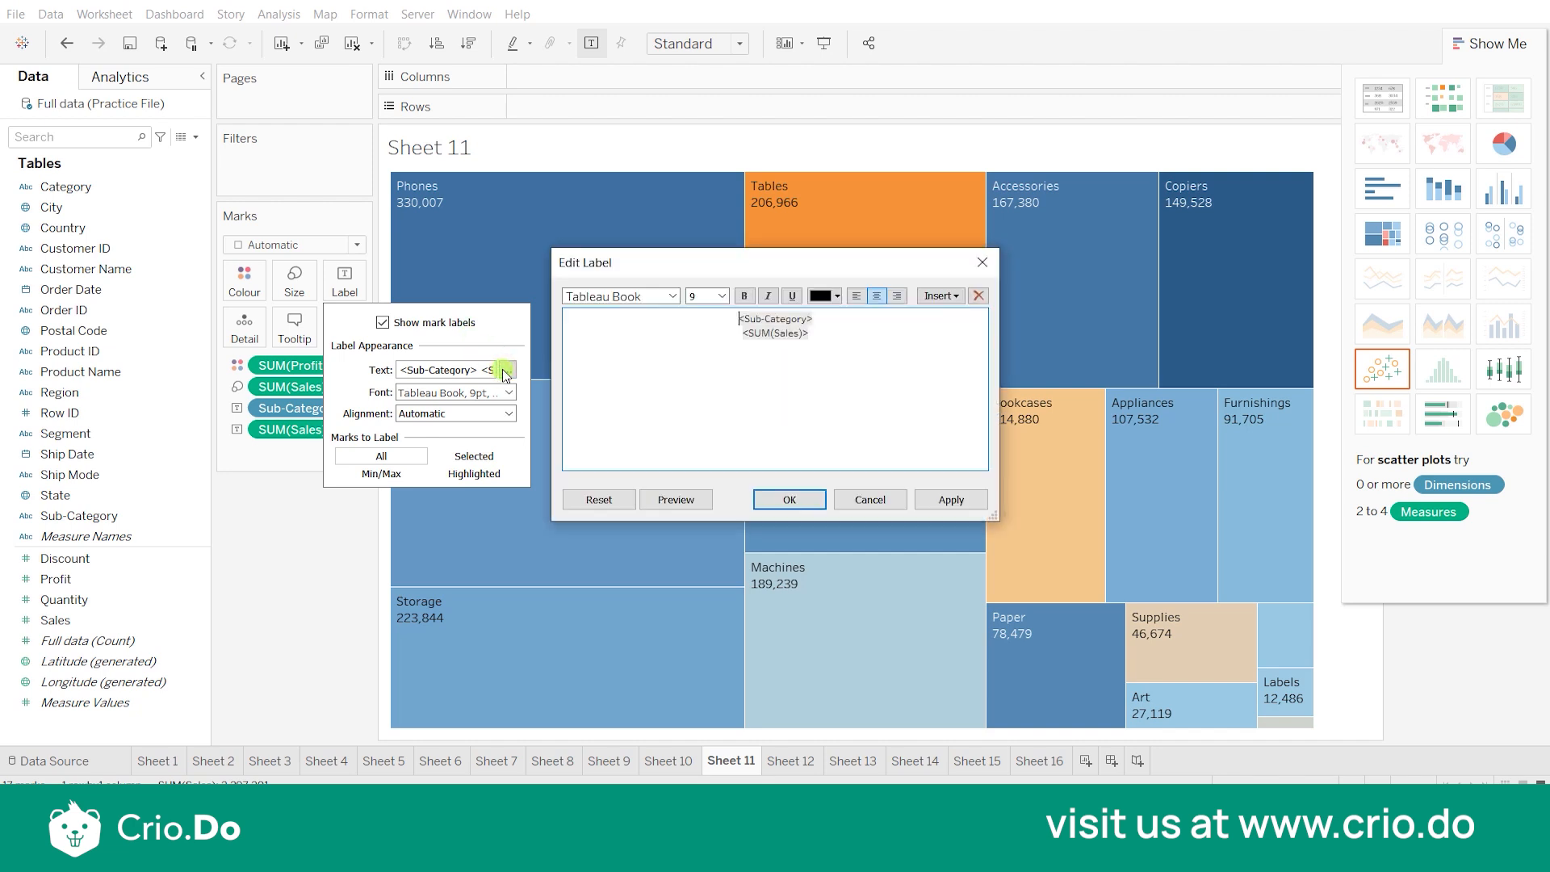
left_click_drag(830, 332, 684, 310)
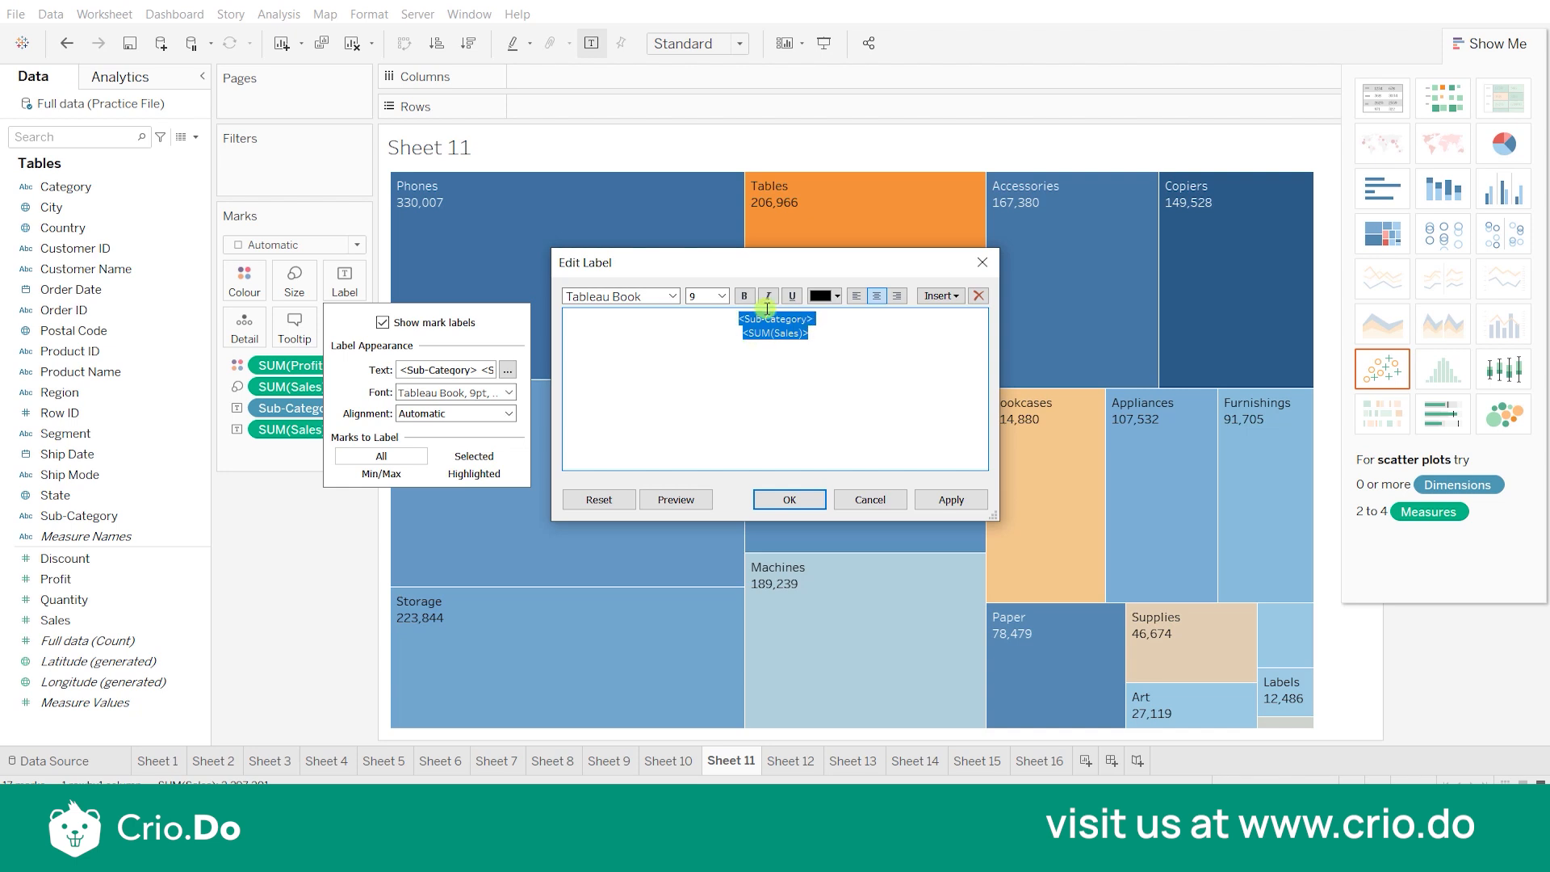
left_click(838, 298)
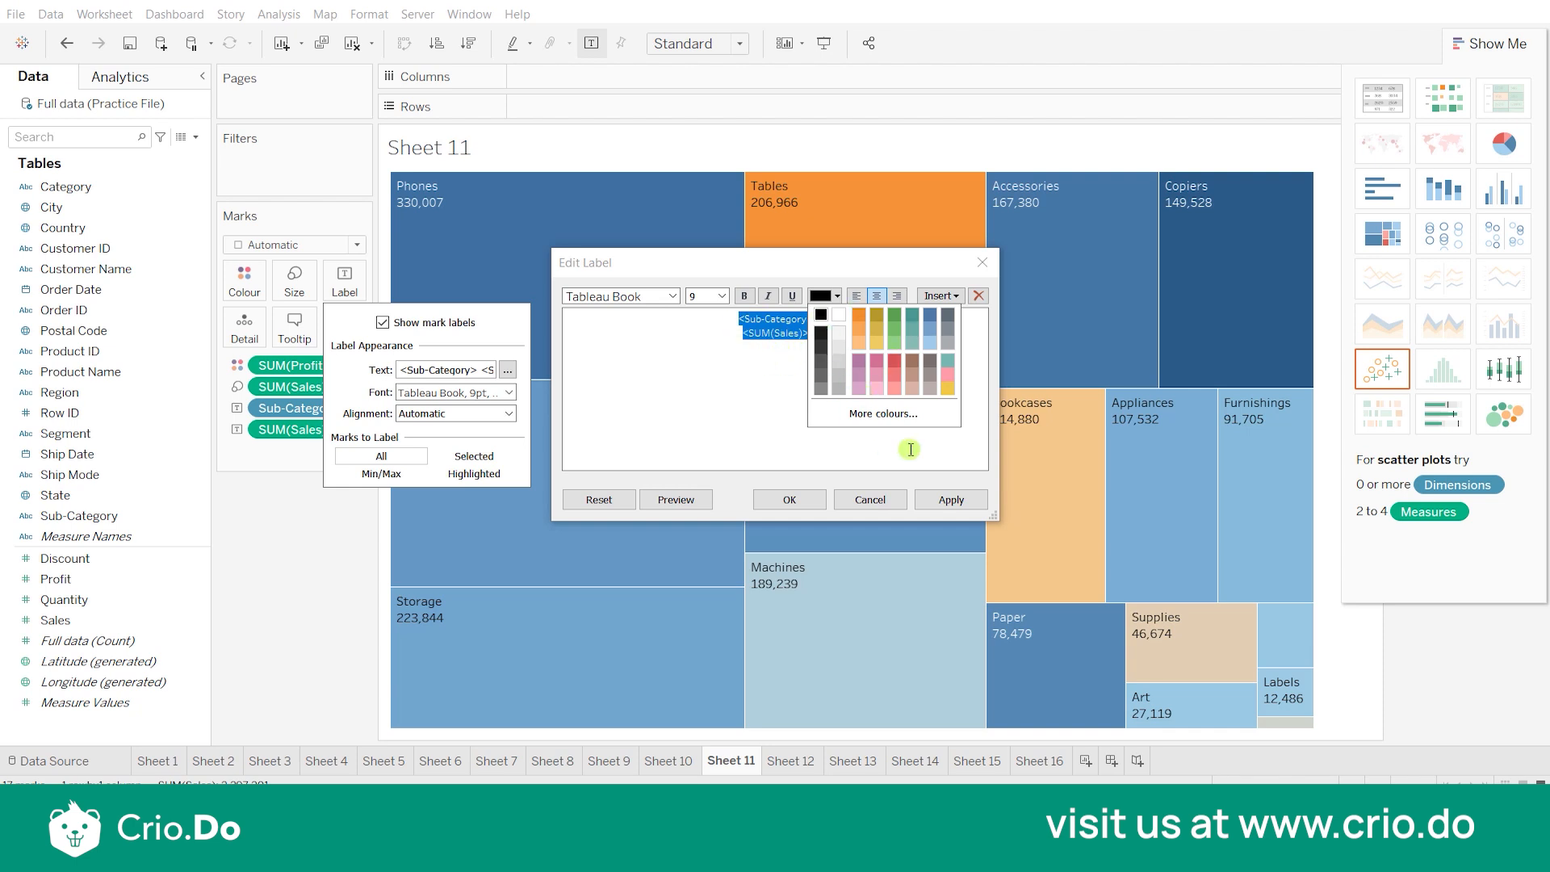
left_click(729, 426)
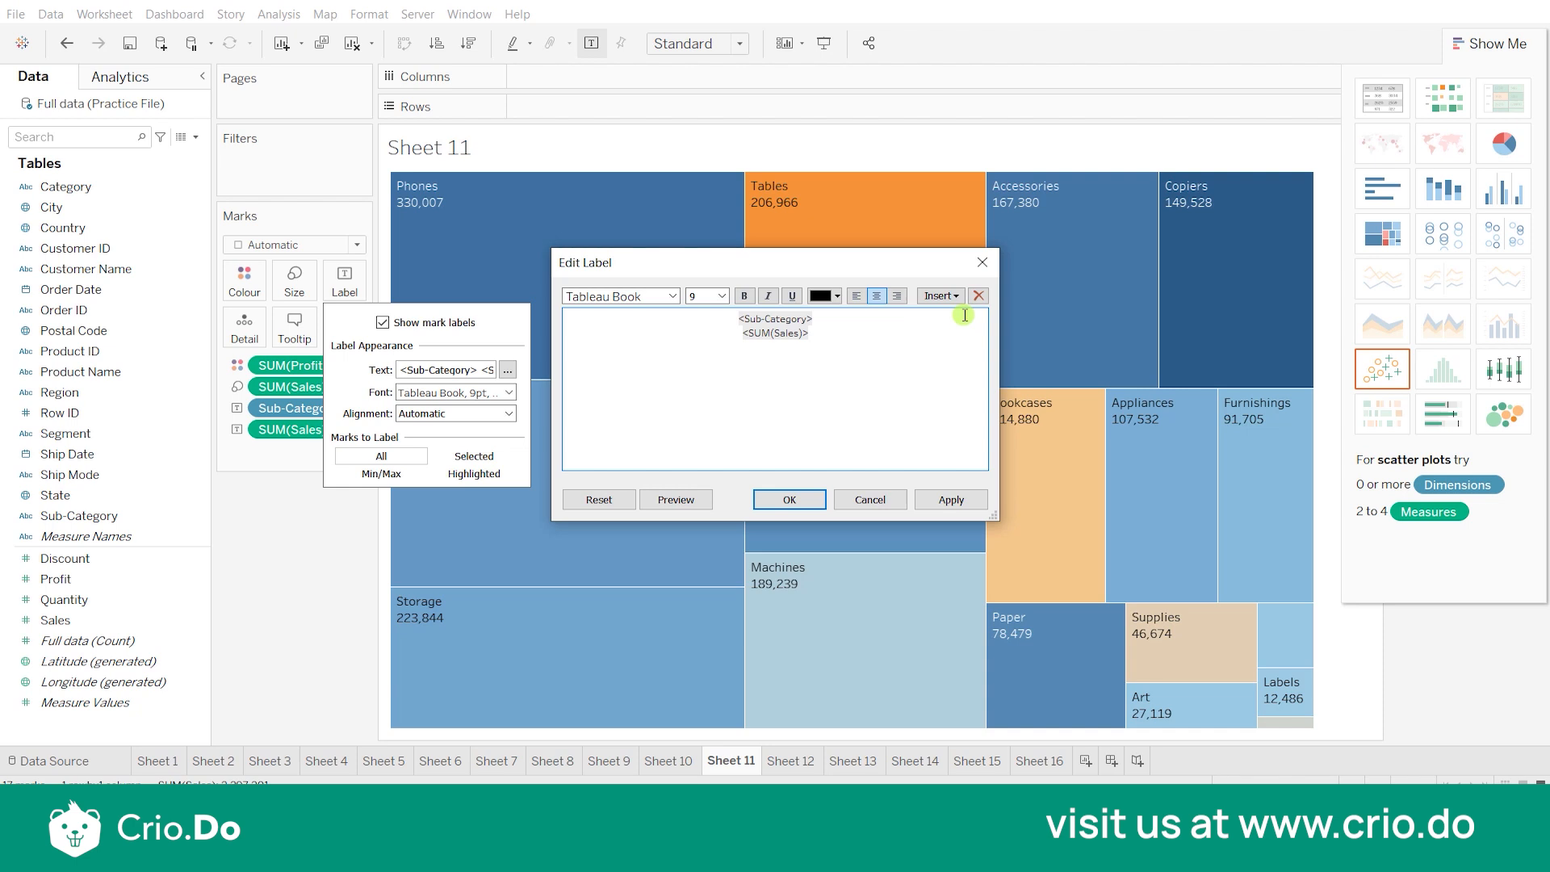
left_click(700, 503)
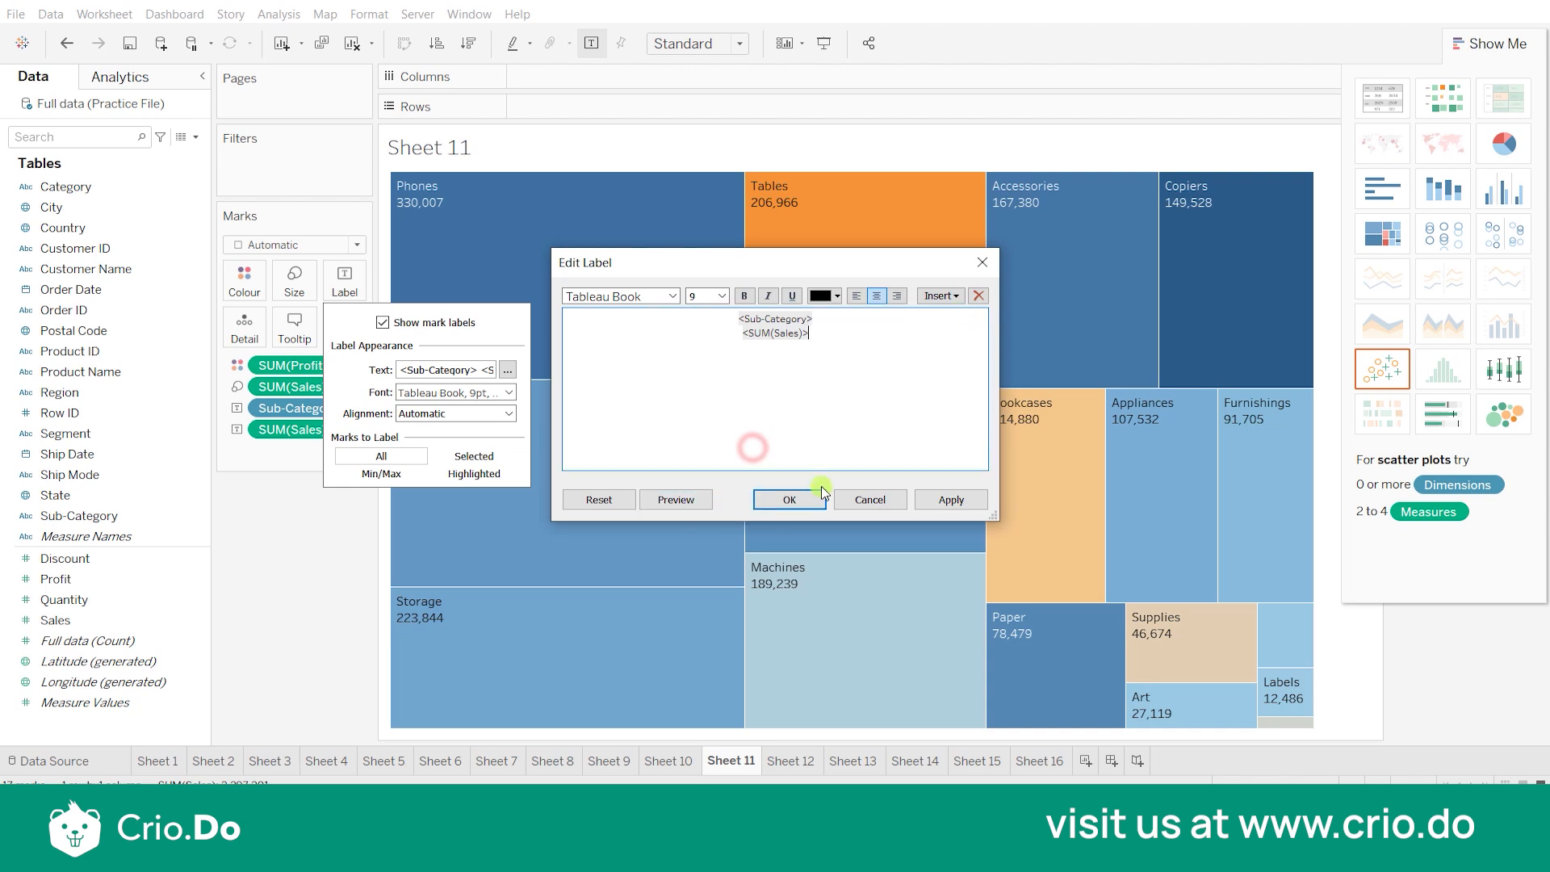
left_click(787, 499)
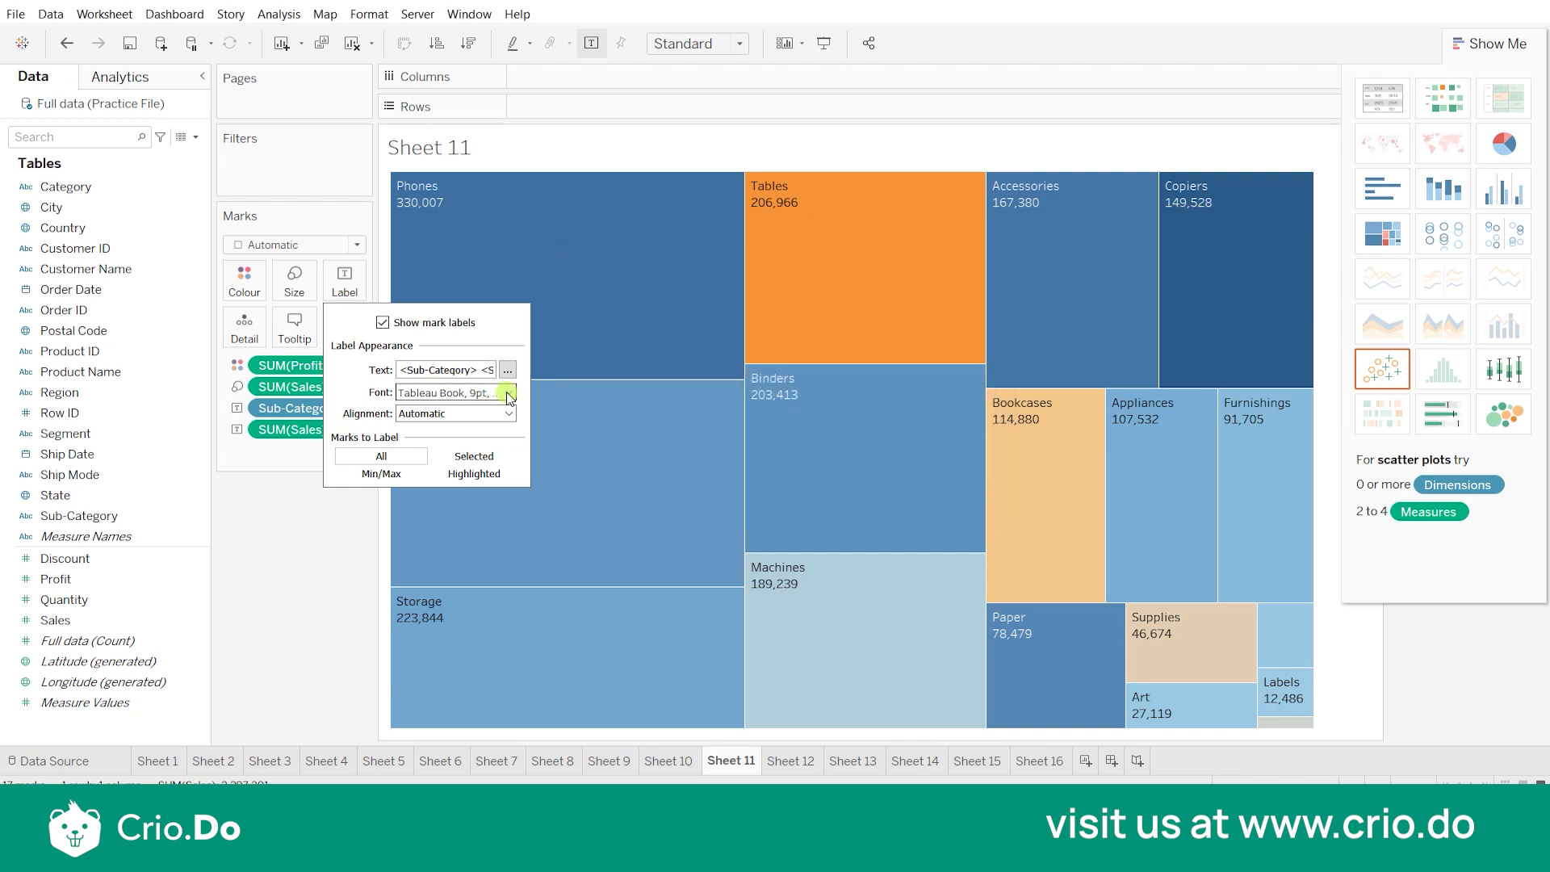
- Look at the font setting and the horizontal, vertical, direction and wrap alignment options for the treemap labels
left_click(488, 395)
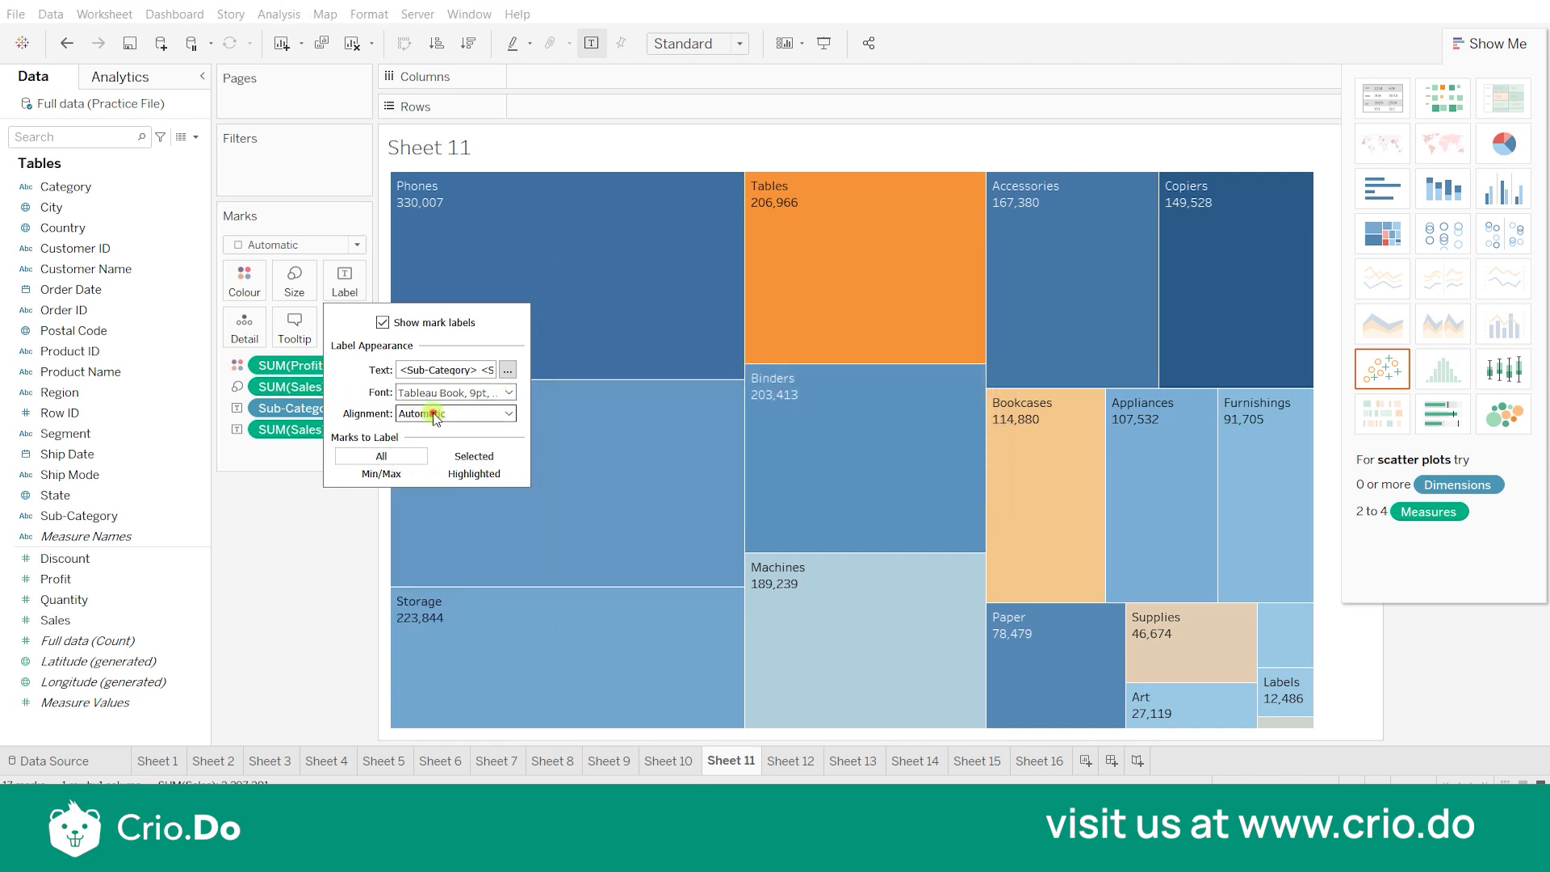
left_click(418, 413)
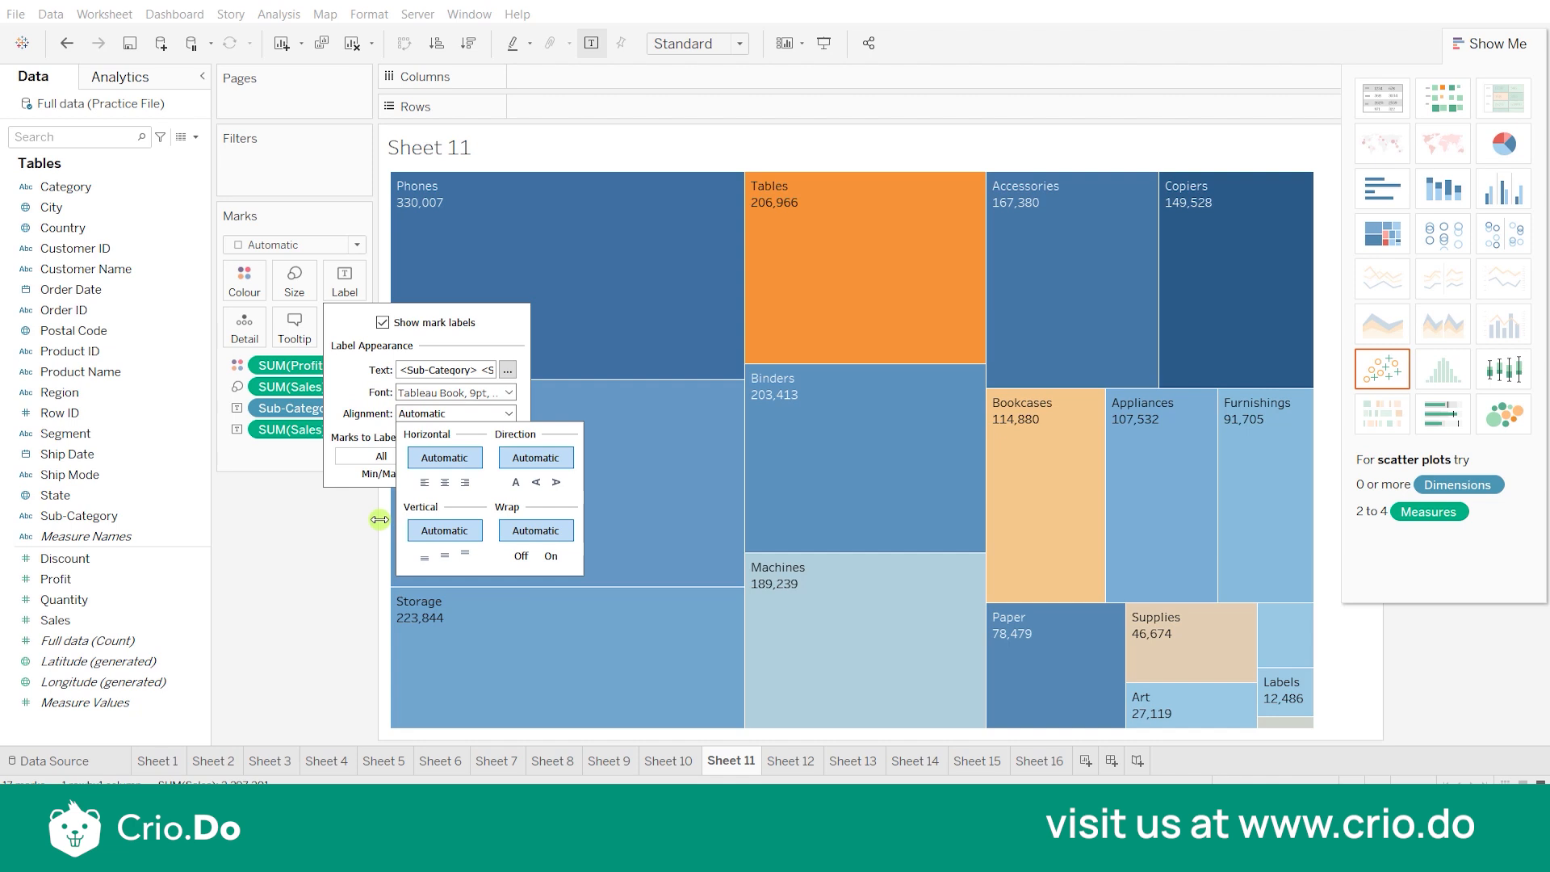
left_click(330, 369)
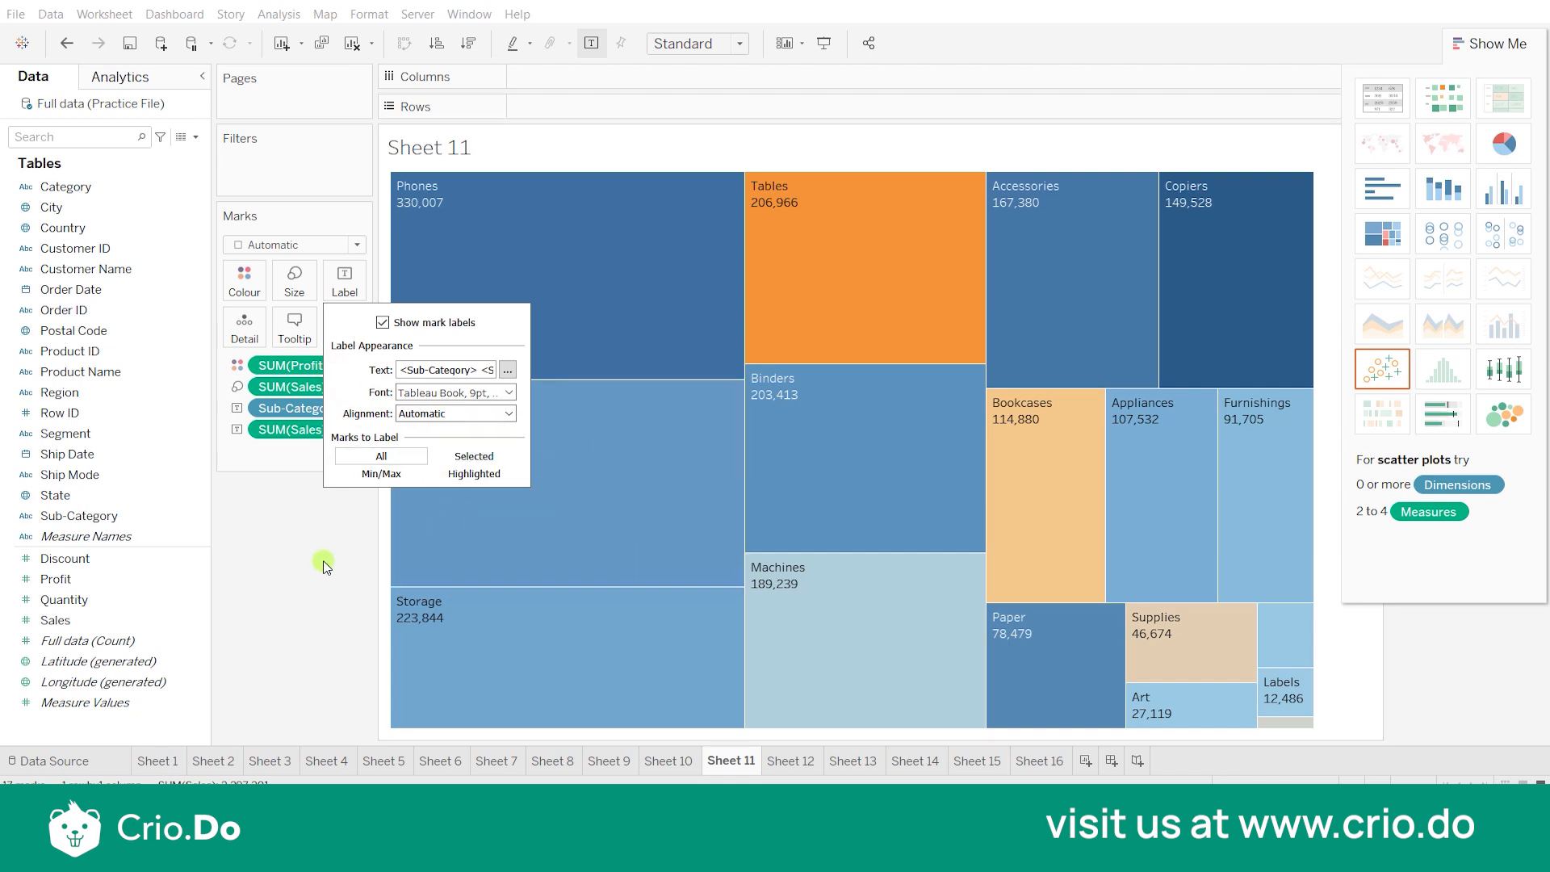
- Restrict the treemap labels to highlighted marks and select the Chairs tile to test the setting
left_click(381, 457)
left_click(456, 473)
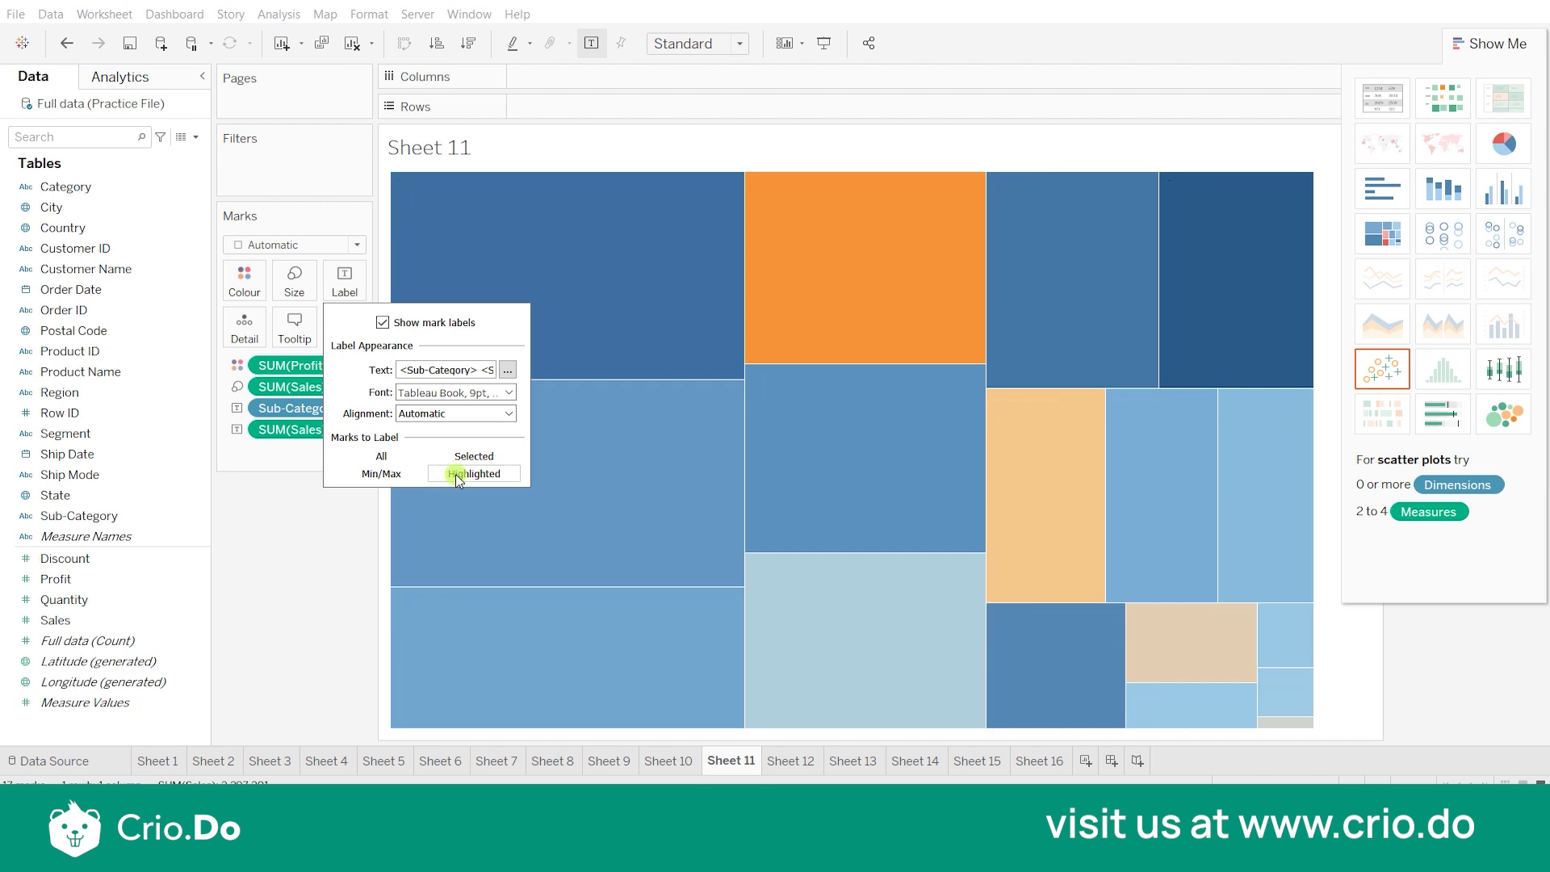
left_click(571, 492)
left_click(570, 495)
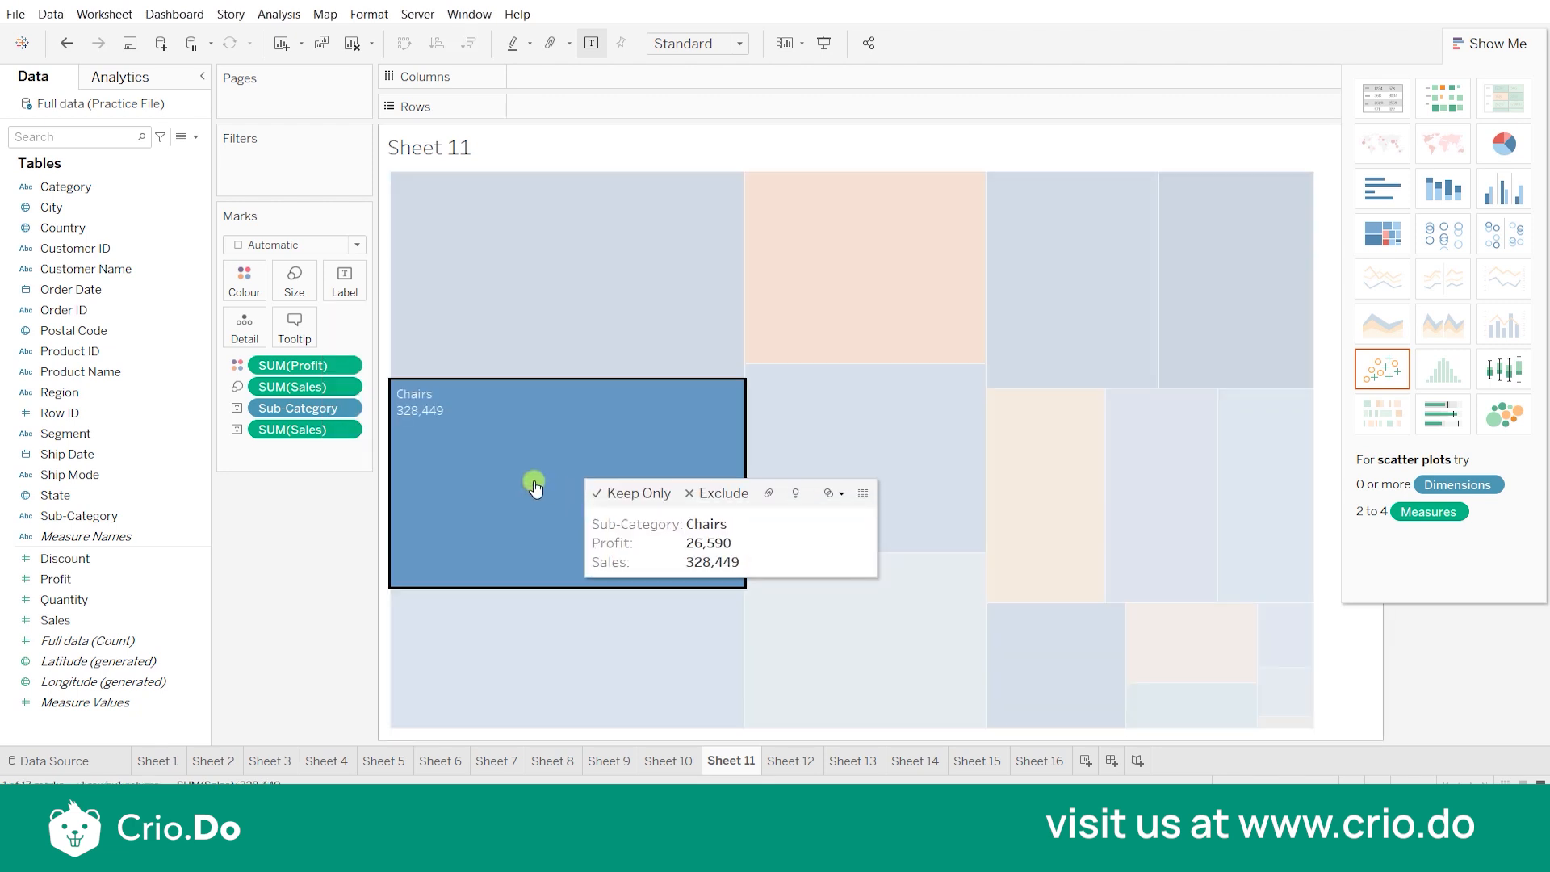
left_click(352, 288)
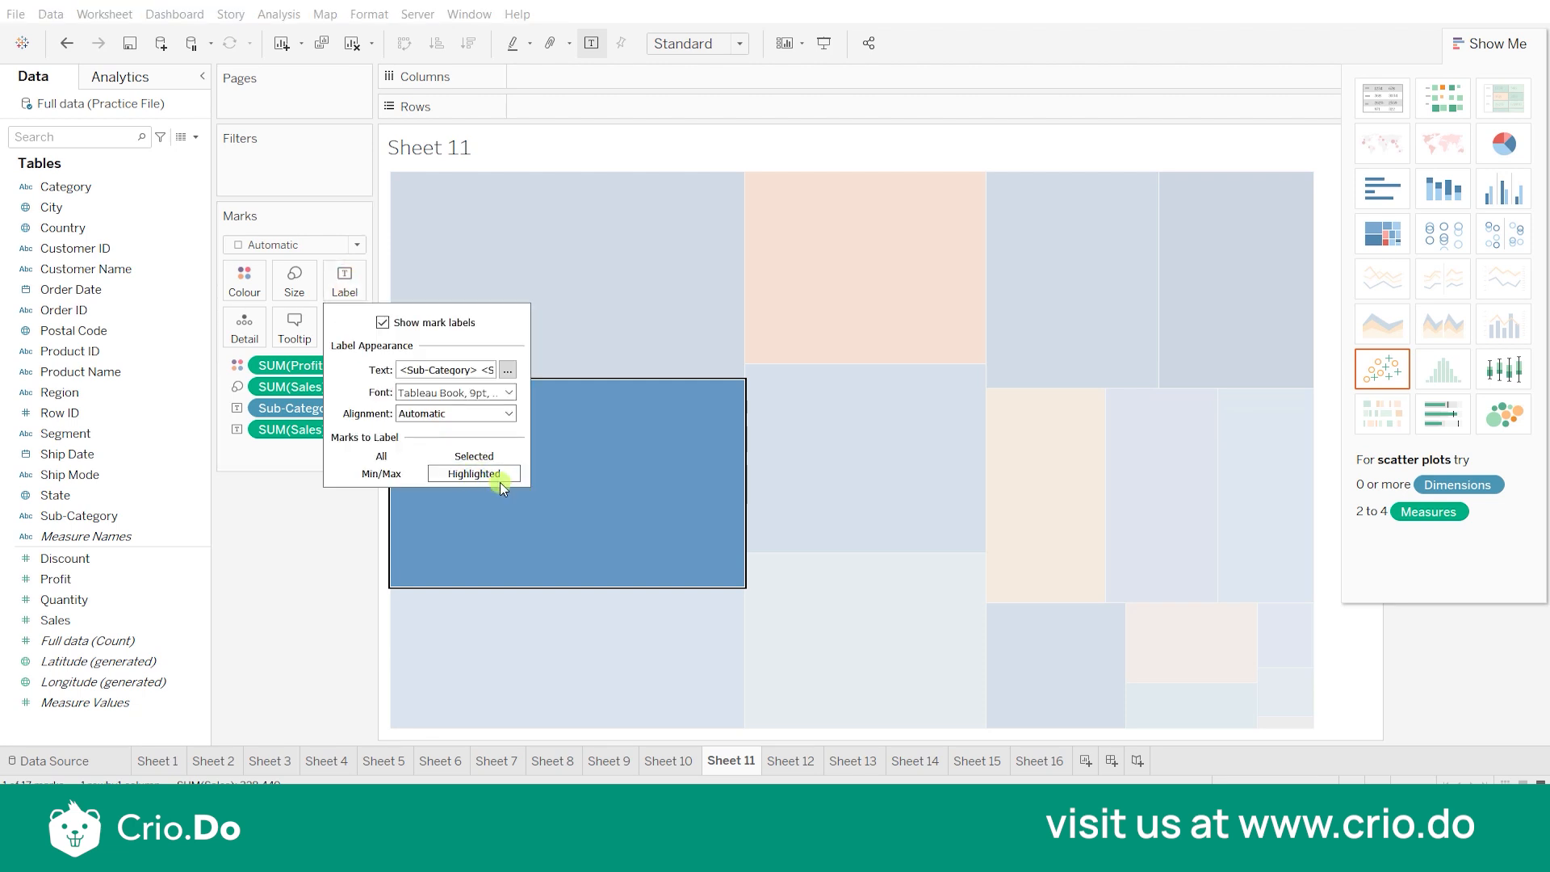
left_click(676, 520)
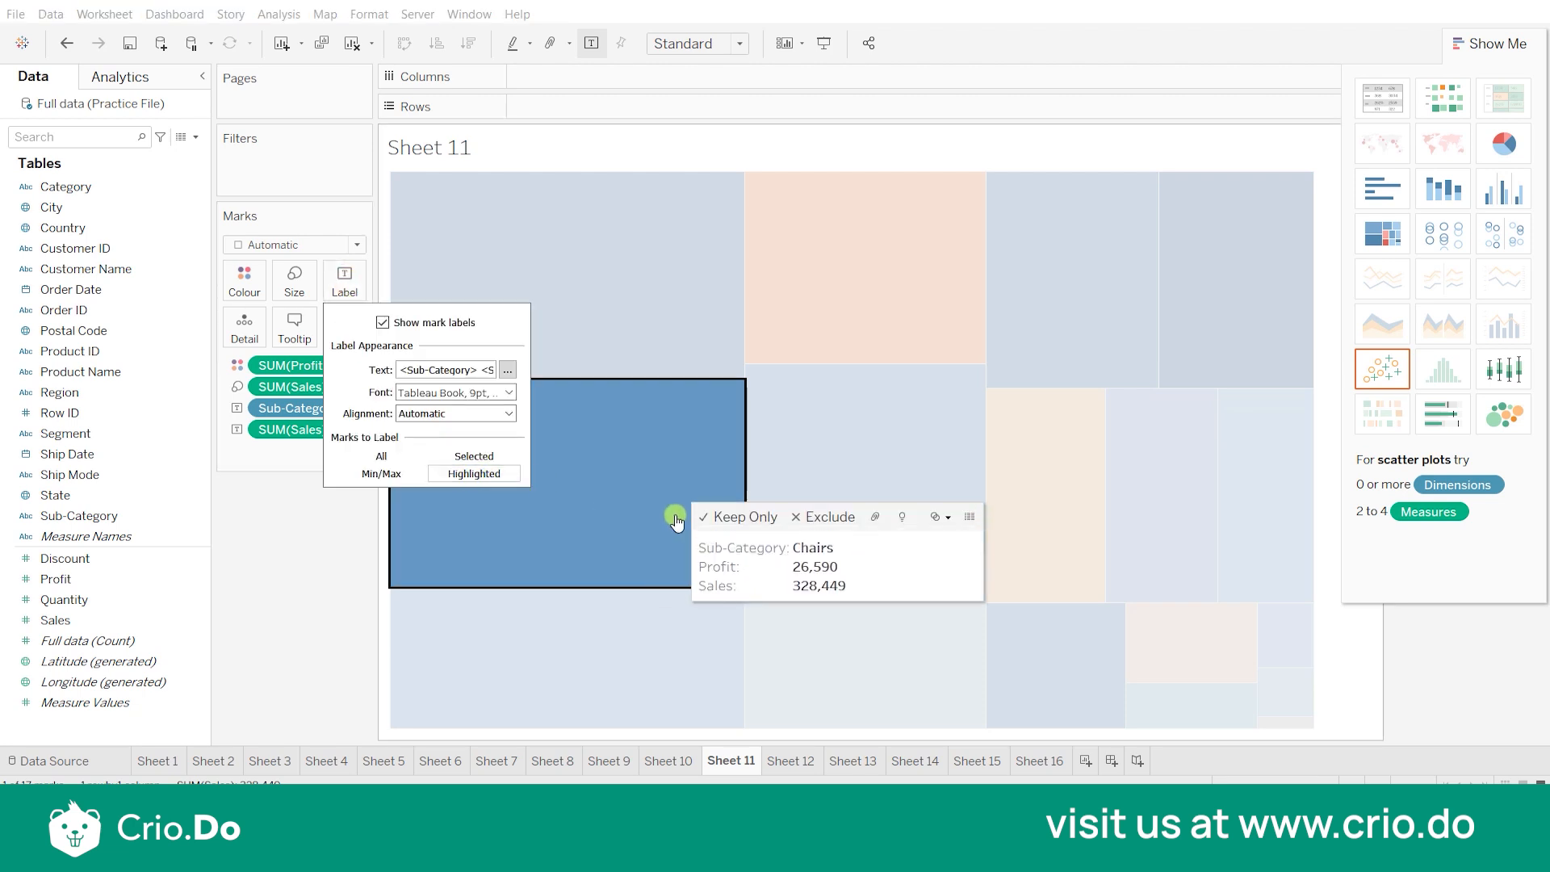
- Limit the treemap labels to the minimum and maximum marks with Table scope and clear the Chairs selection
left_click(365, 475)
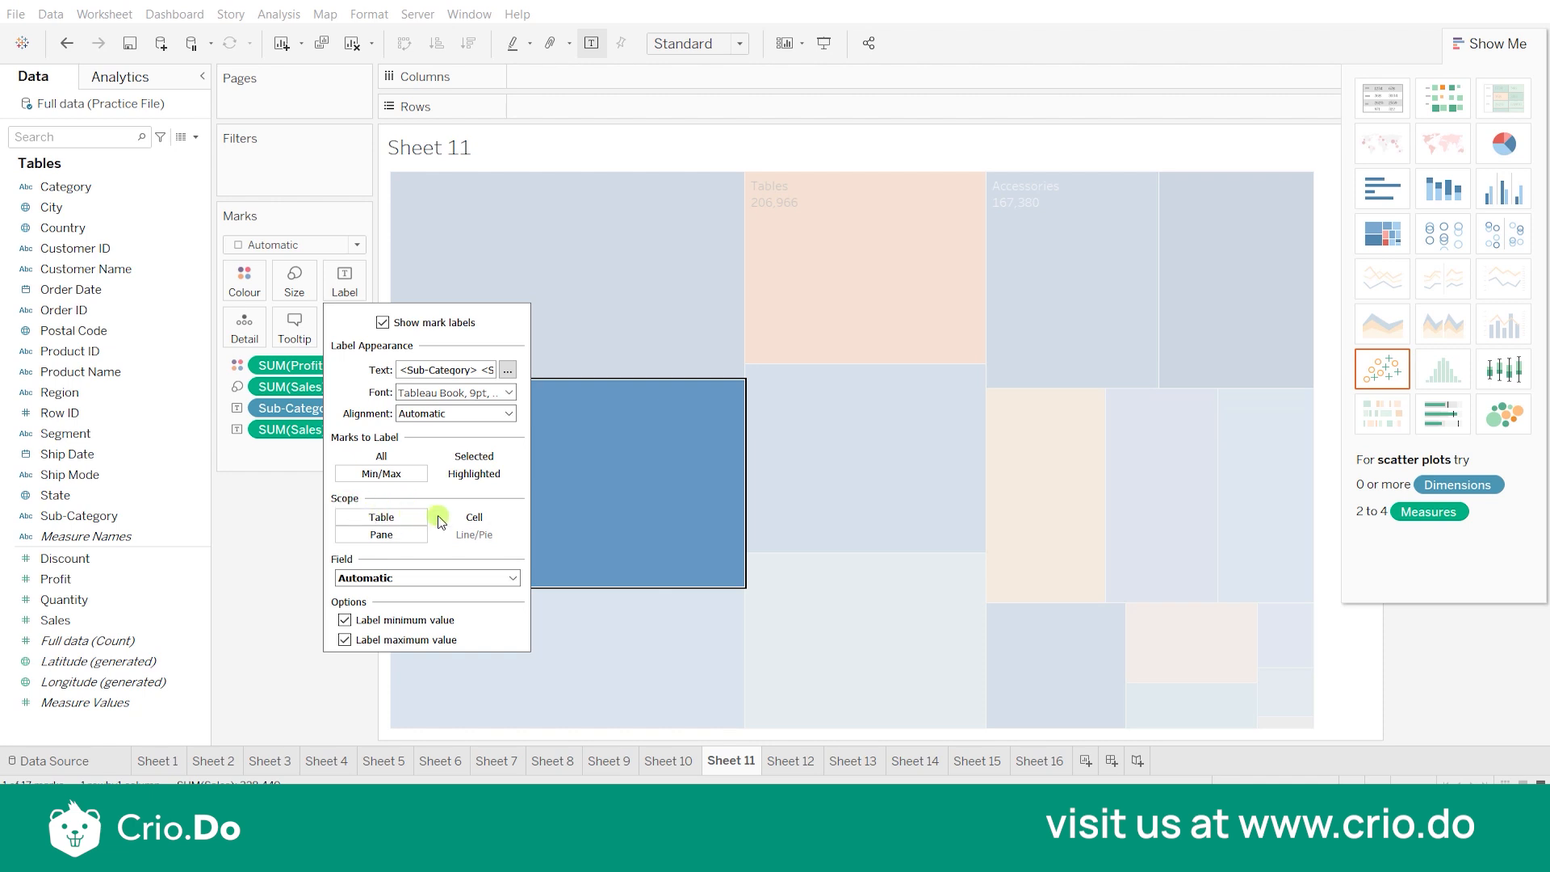
left_click(399, 519)
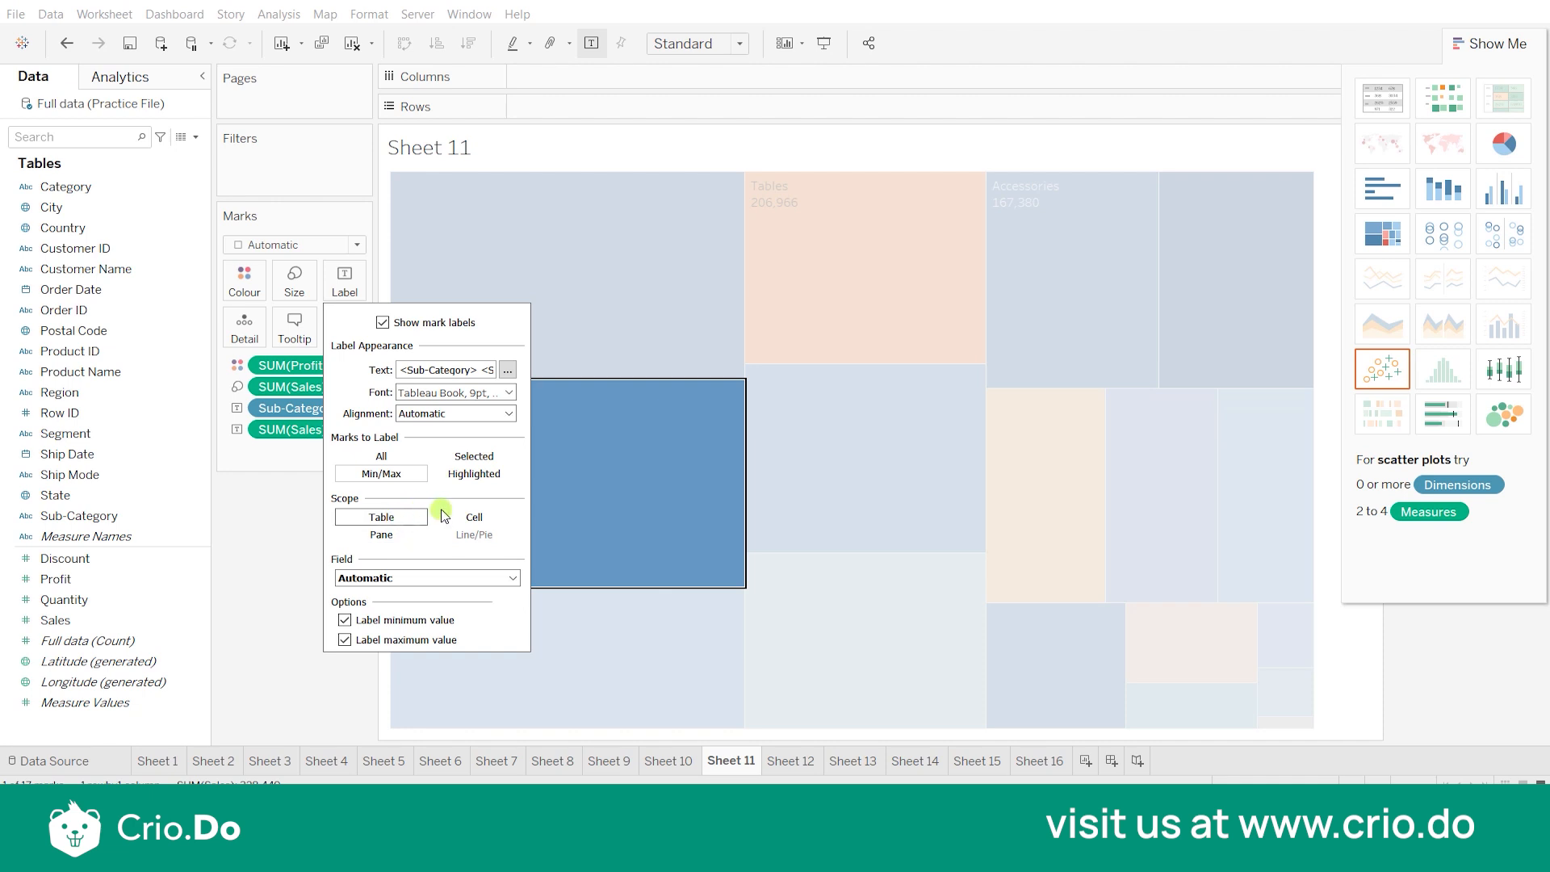
left_click(401, 521)
left_click(305, 536)
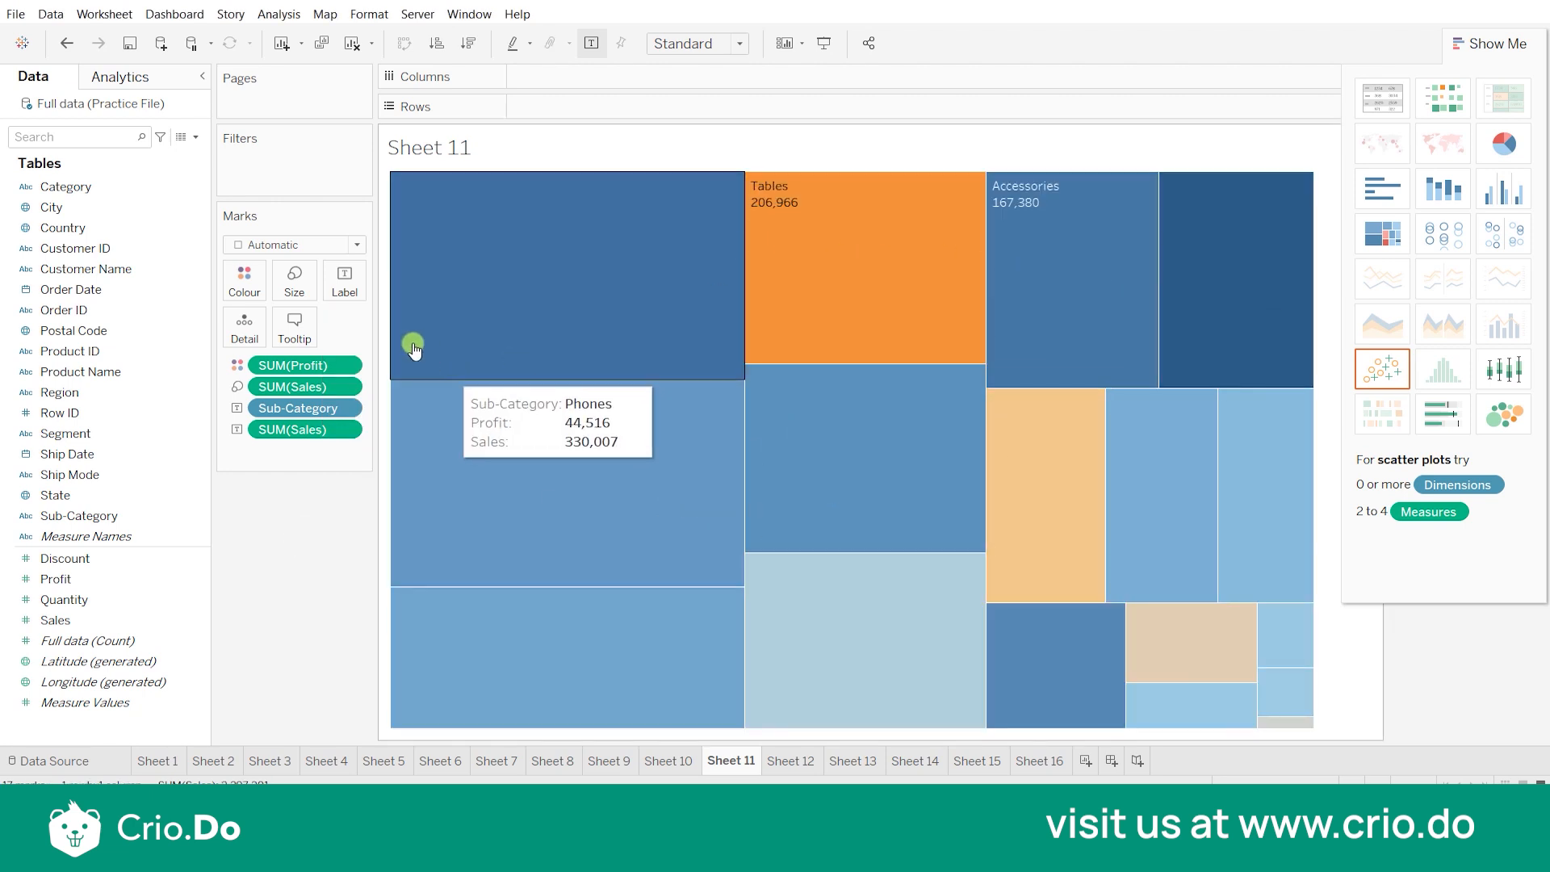
- Check the fields available for minimum and maximum labelling, and set the treemap to label all marks
left_click(358, 289)
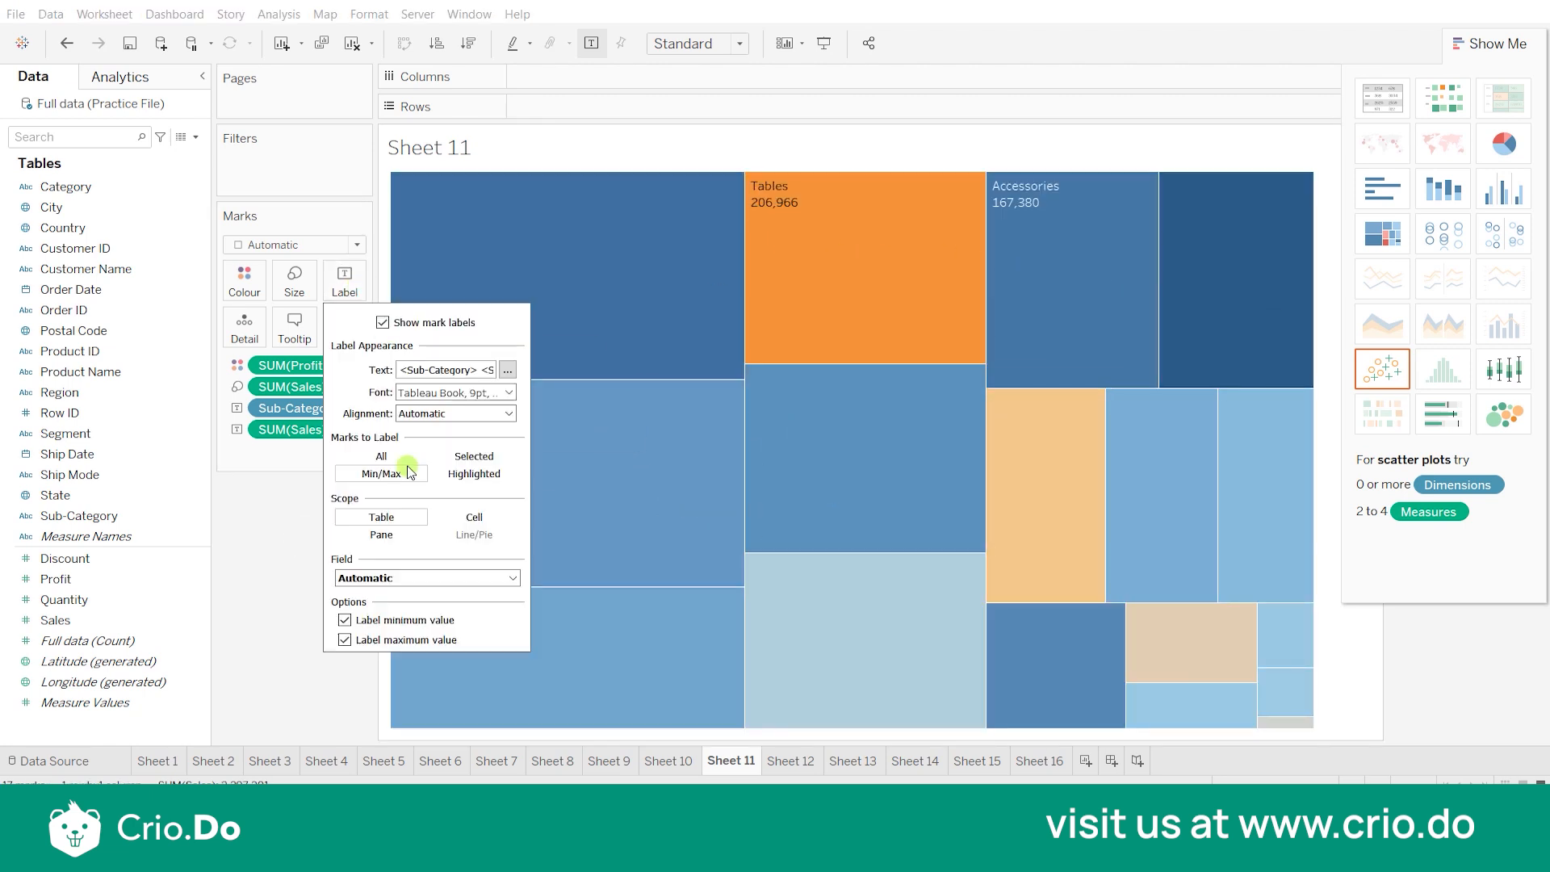
left_click(386, 577)
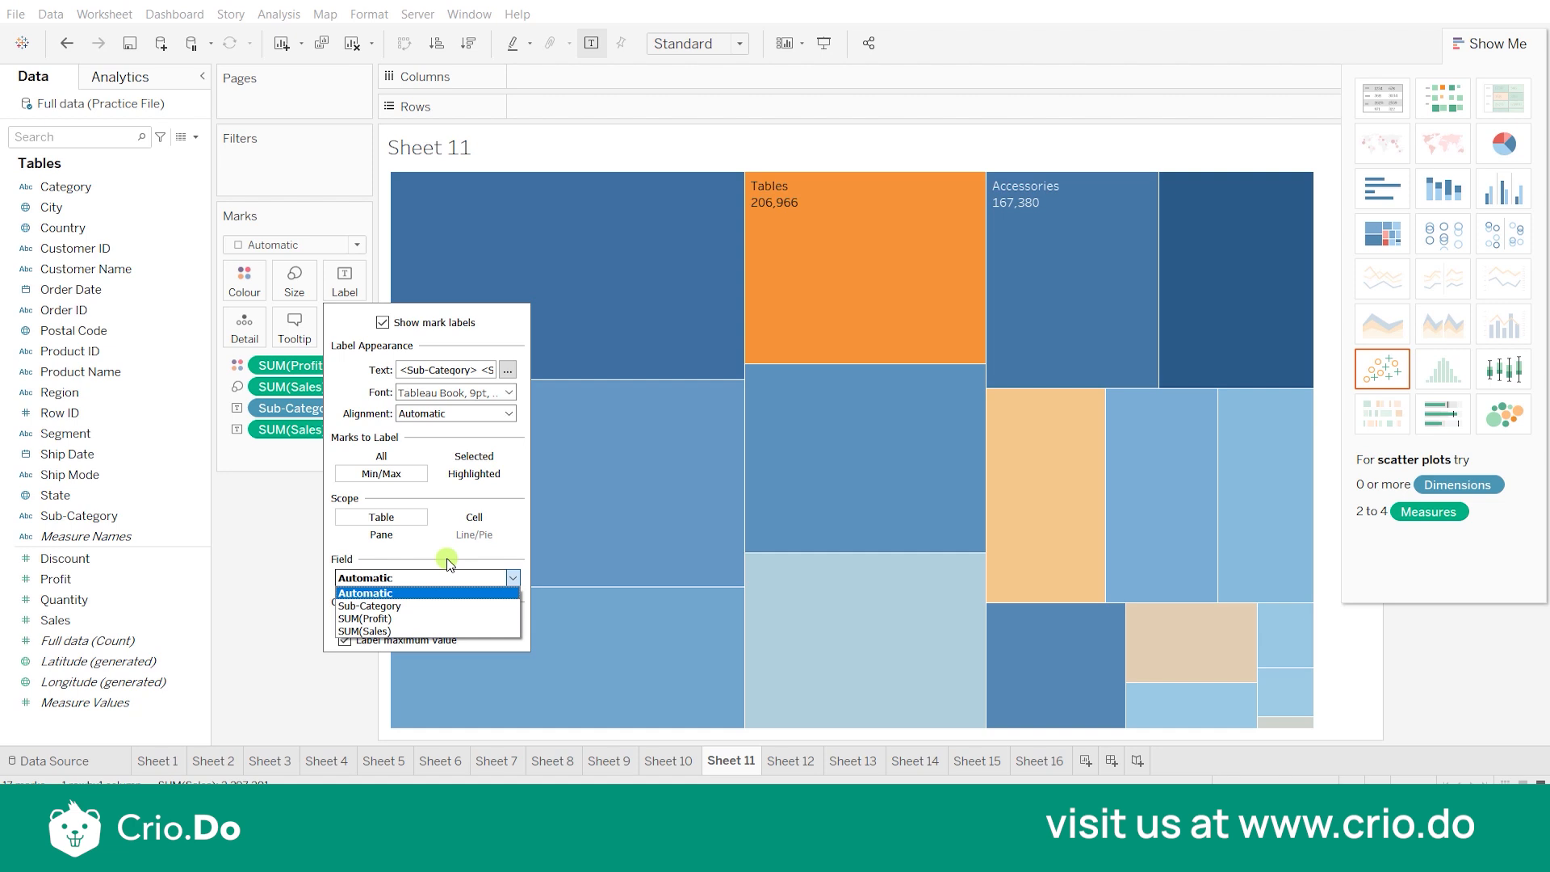
left_click(382, 457)
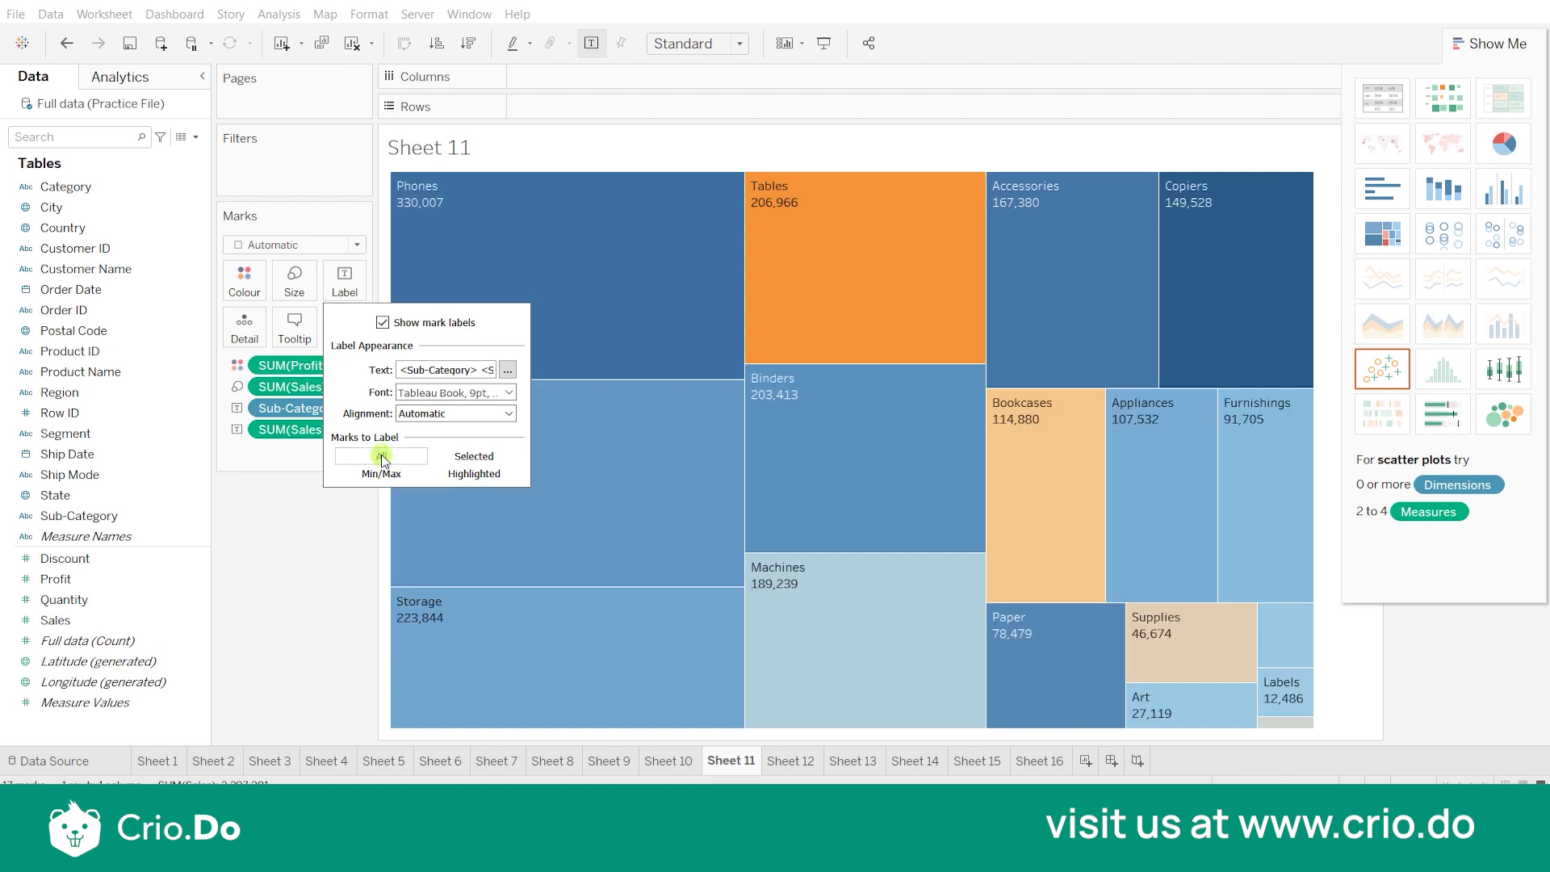
left_click(311, 563)
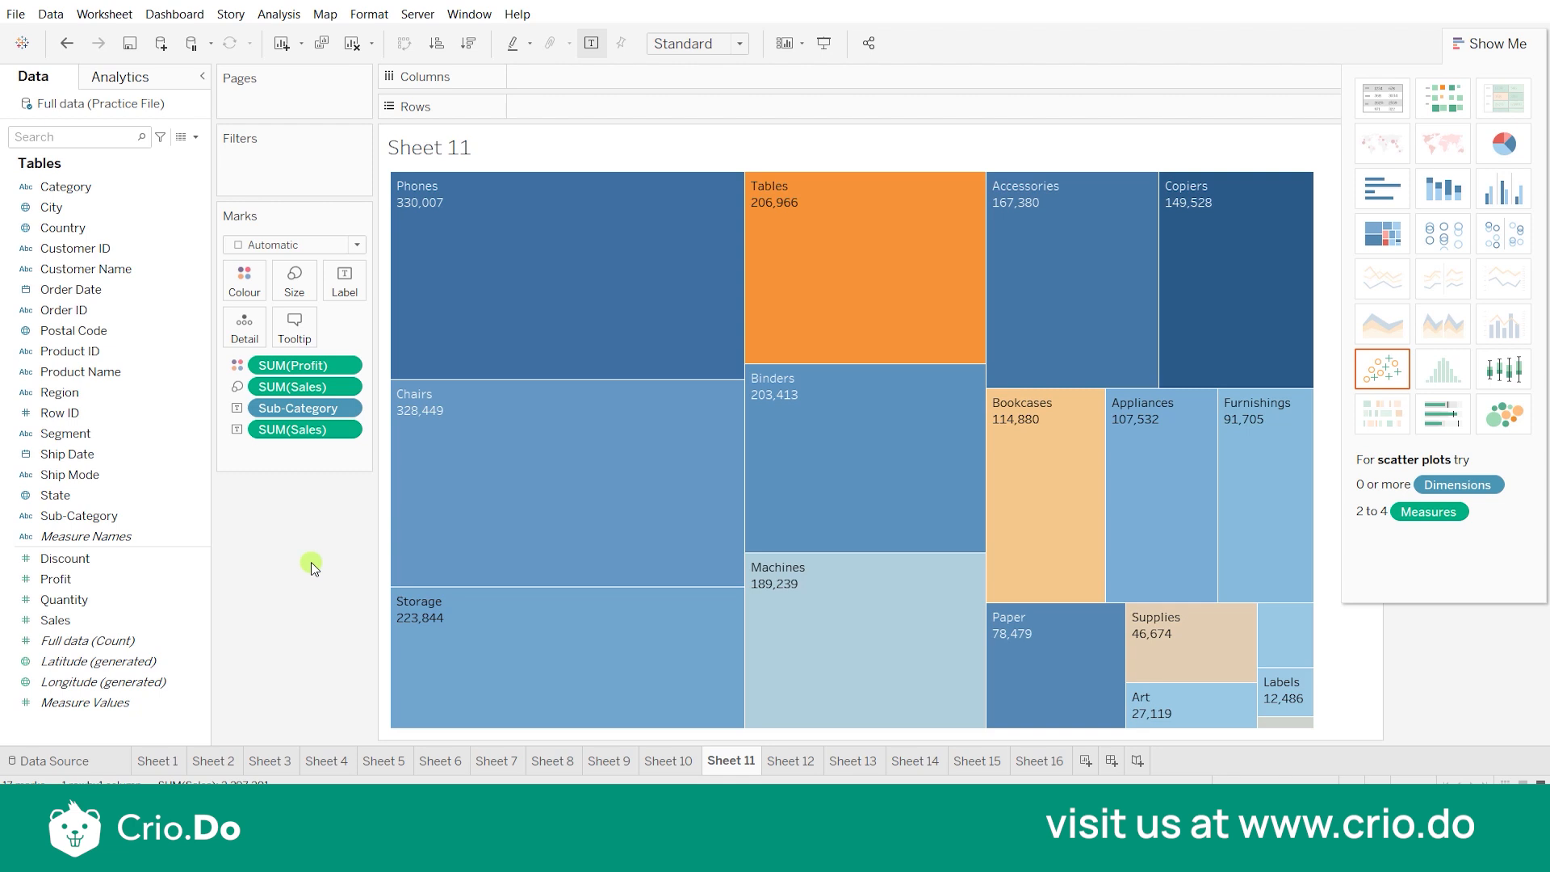
- Open the tooltip editor for the treemap and look at the text colours it offers
left_click(294, 327)
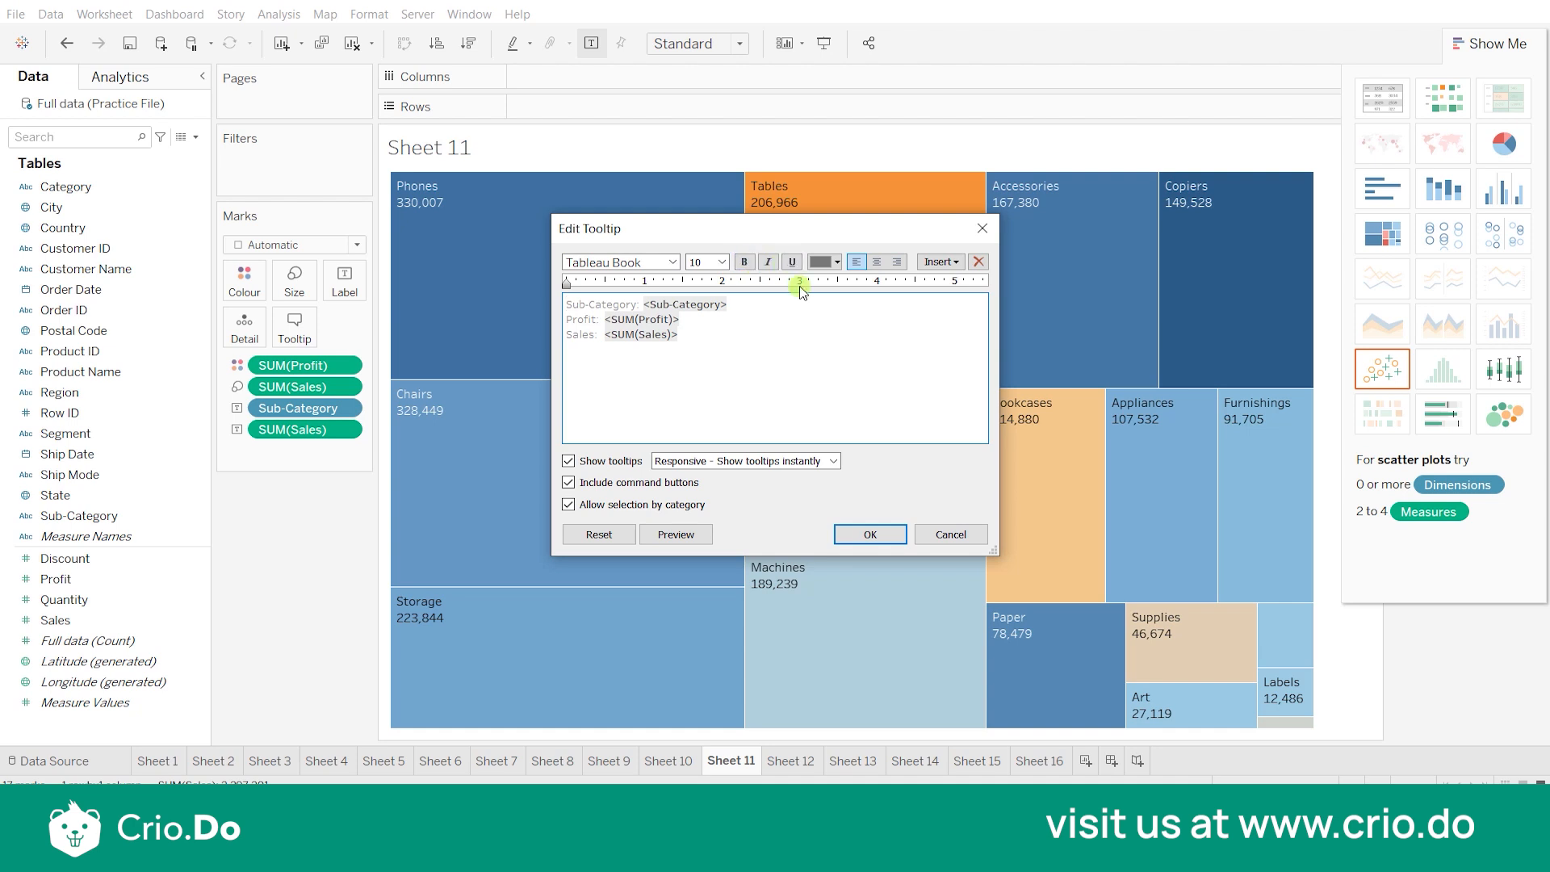
left_click(838, 263)
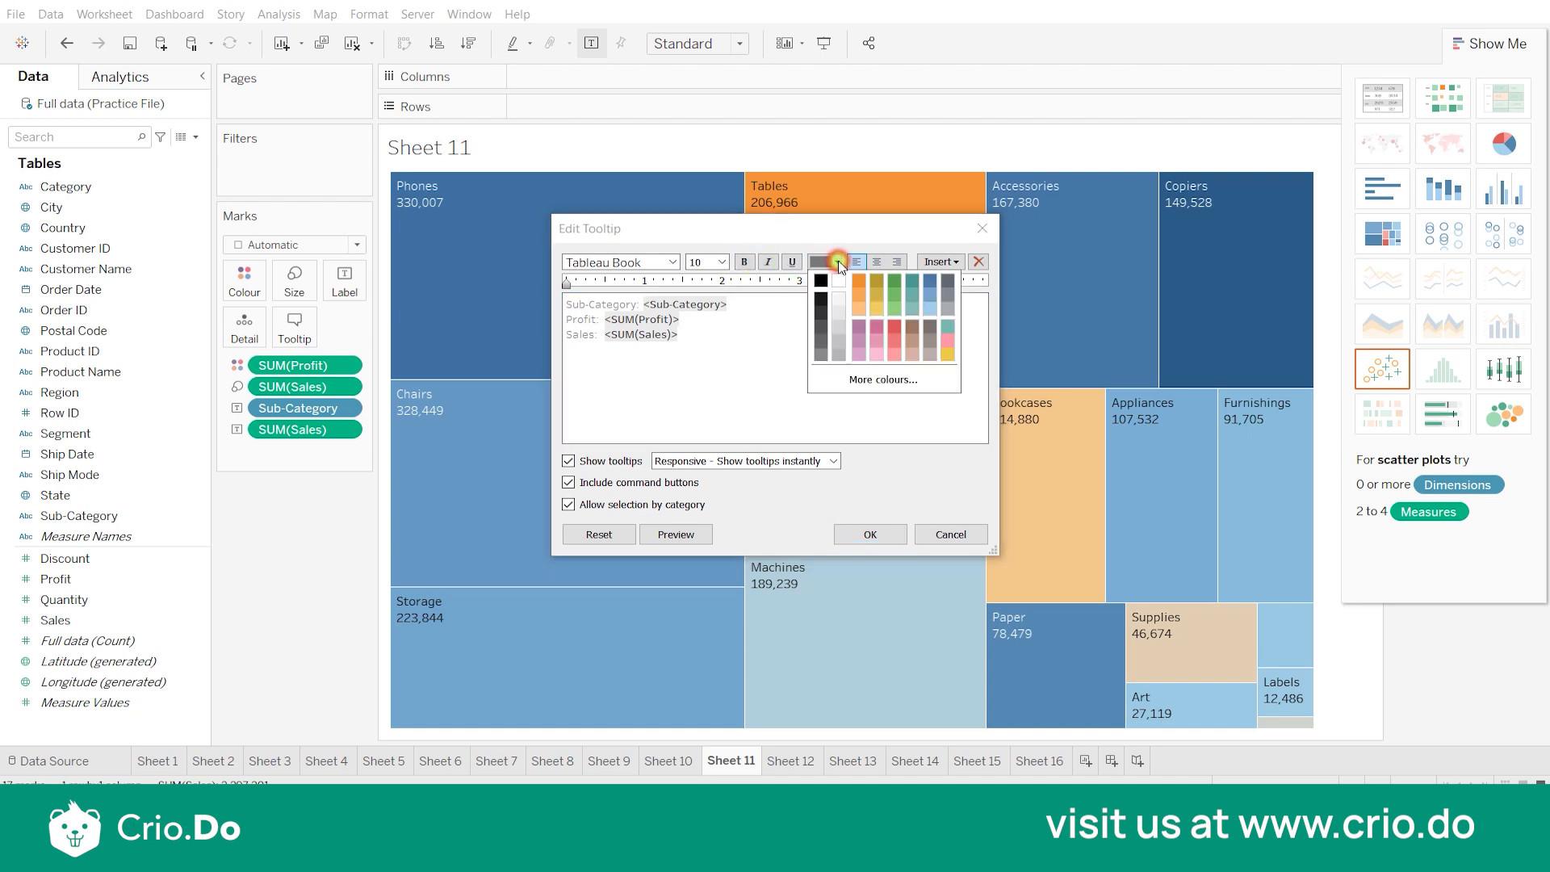
left_click(751, 381)
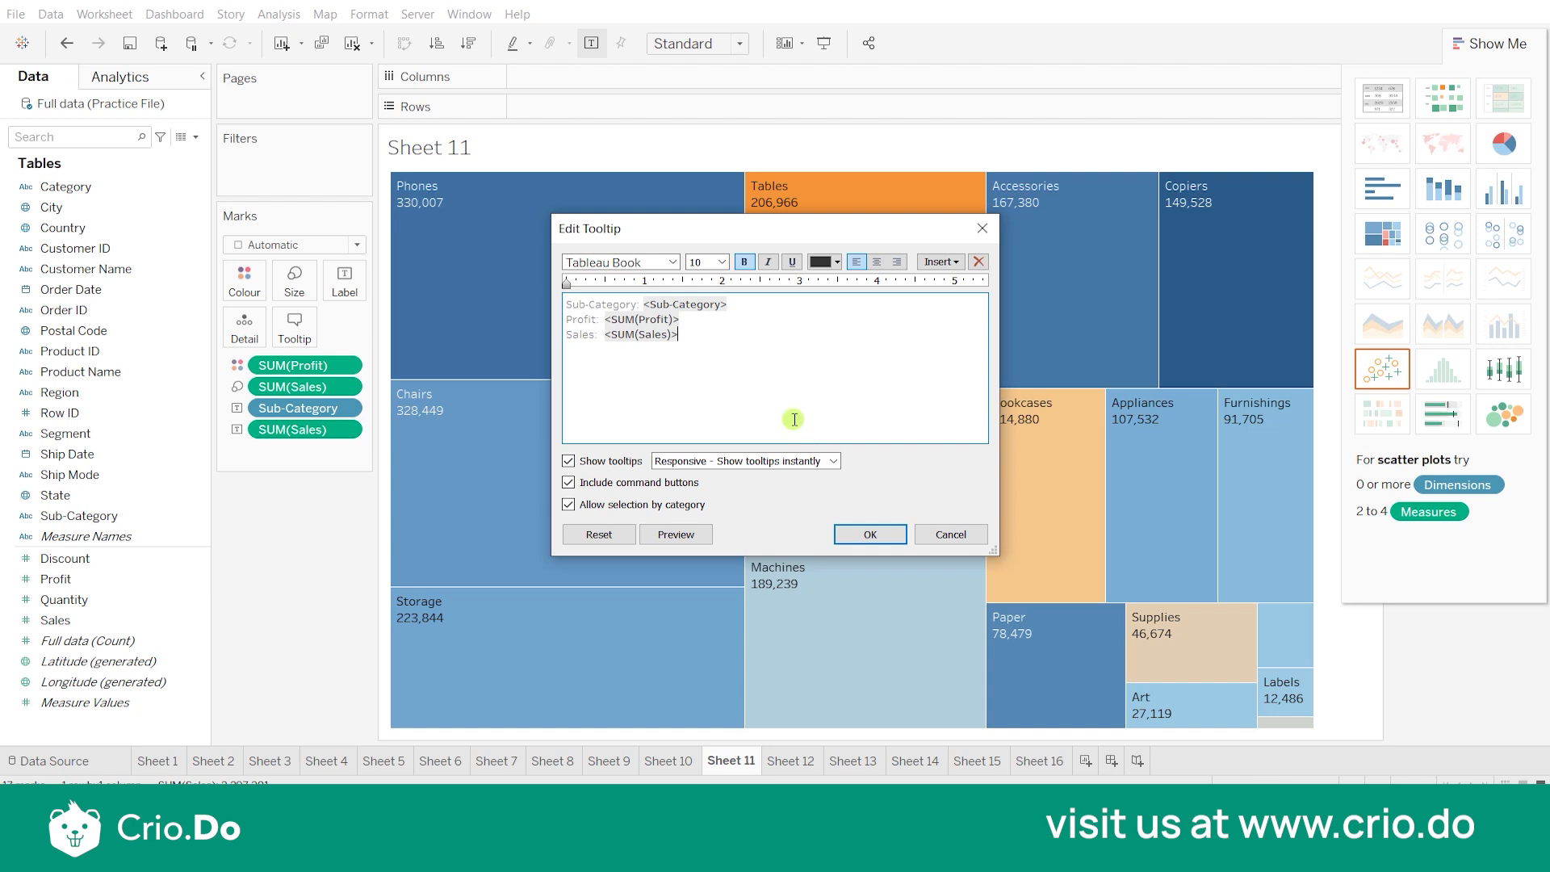
- Select all the tooltip text, browse the available fonts, and leave the tooltip editor without saving
left_click_drag(697, 363, 584, 287)
left_click(675, 262)
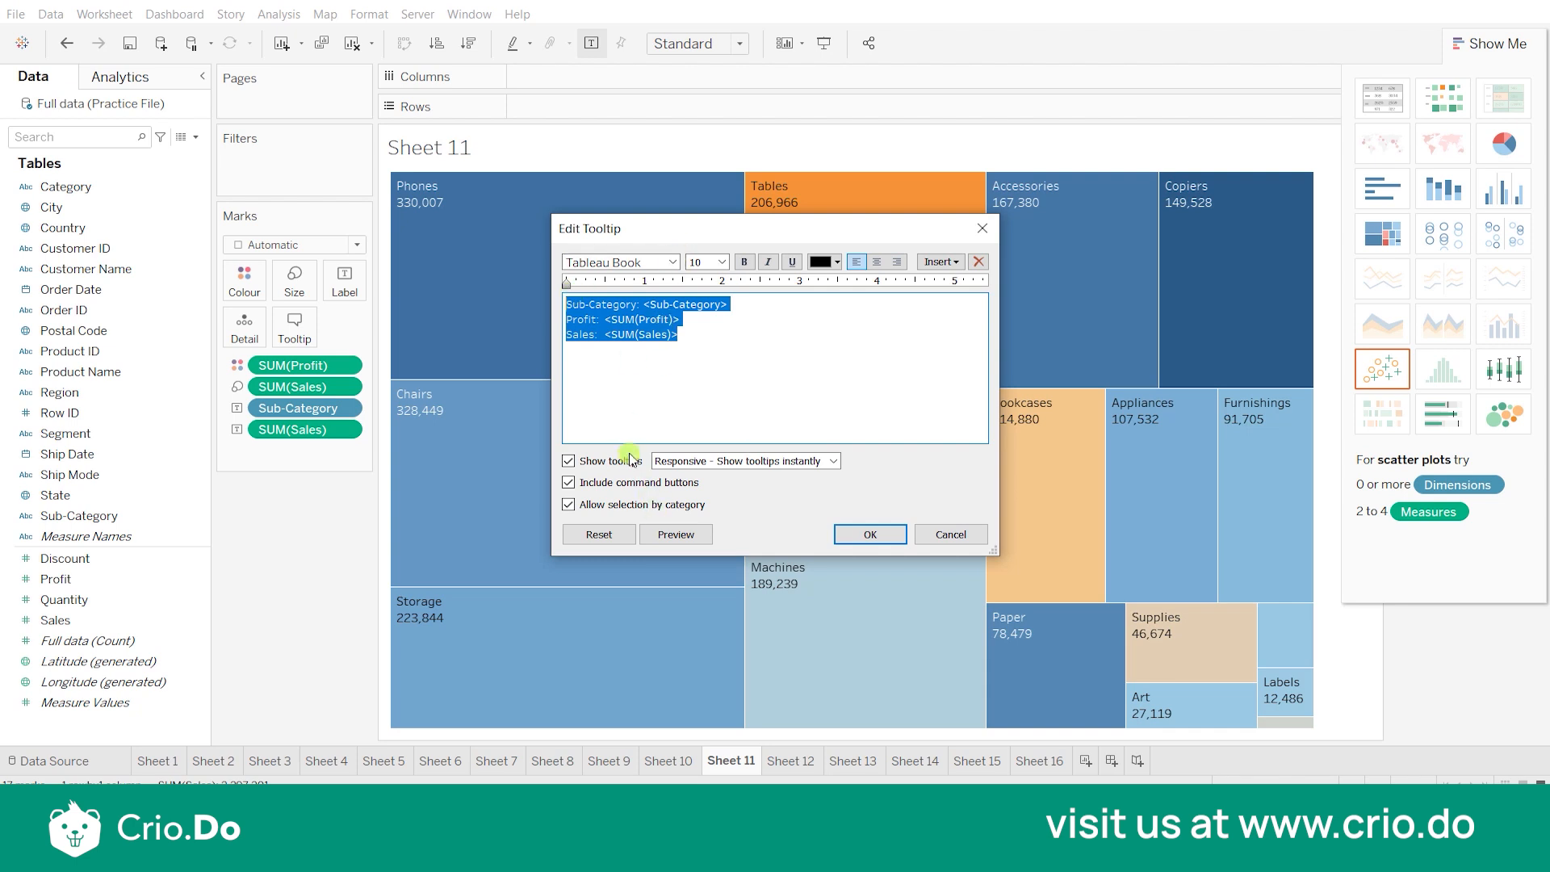
left_click(673, 262)
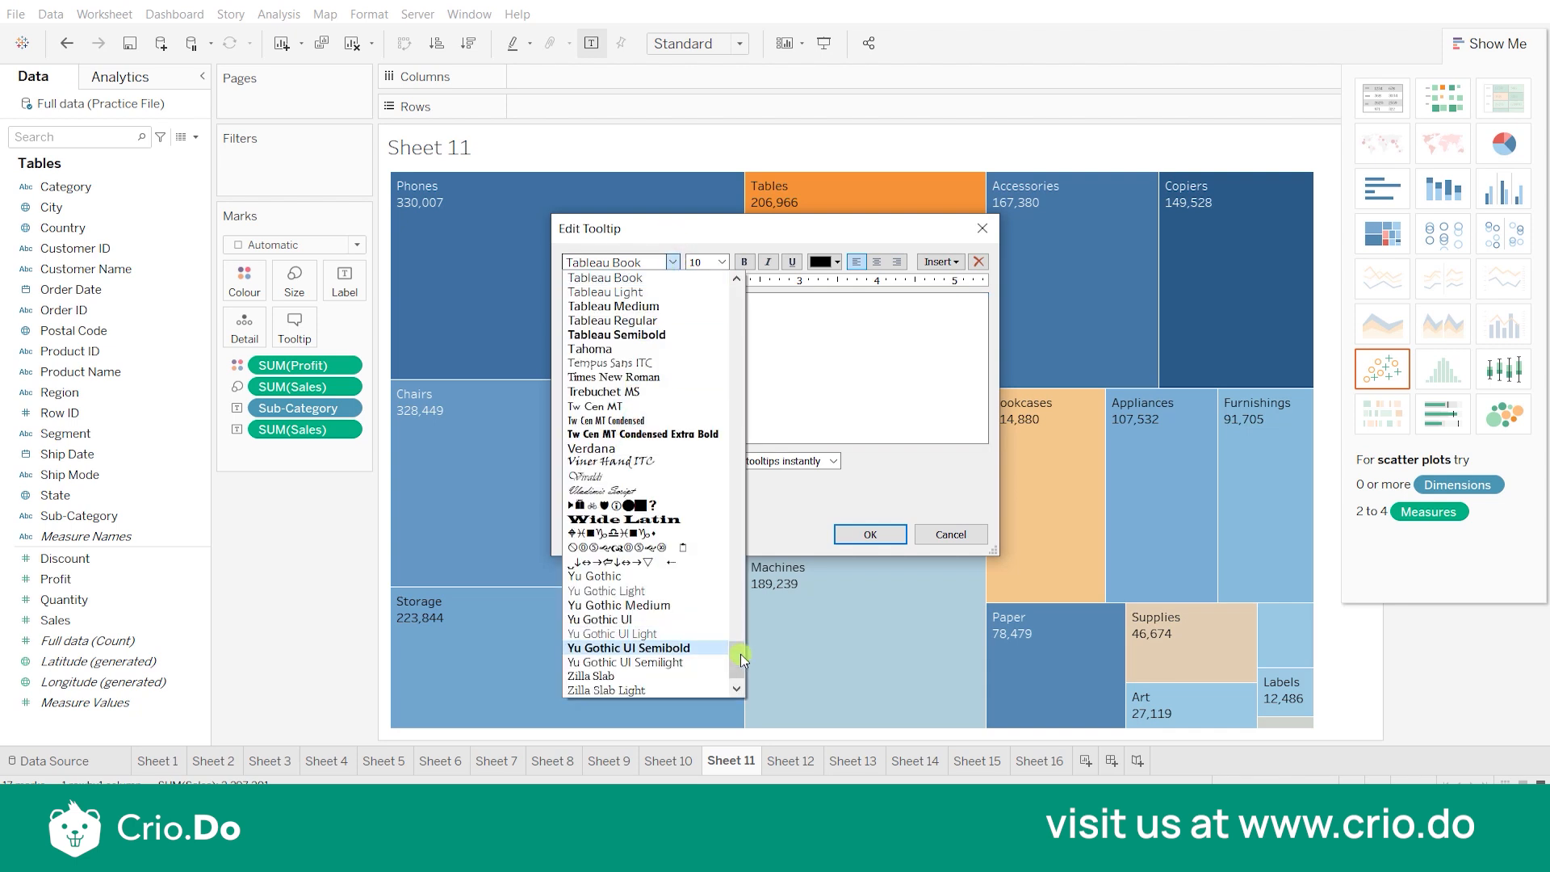
scroll(739, 654, "up", 2)
scroll(737, 274, "up", 5)
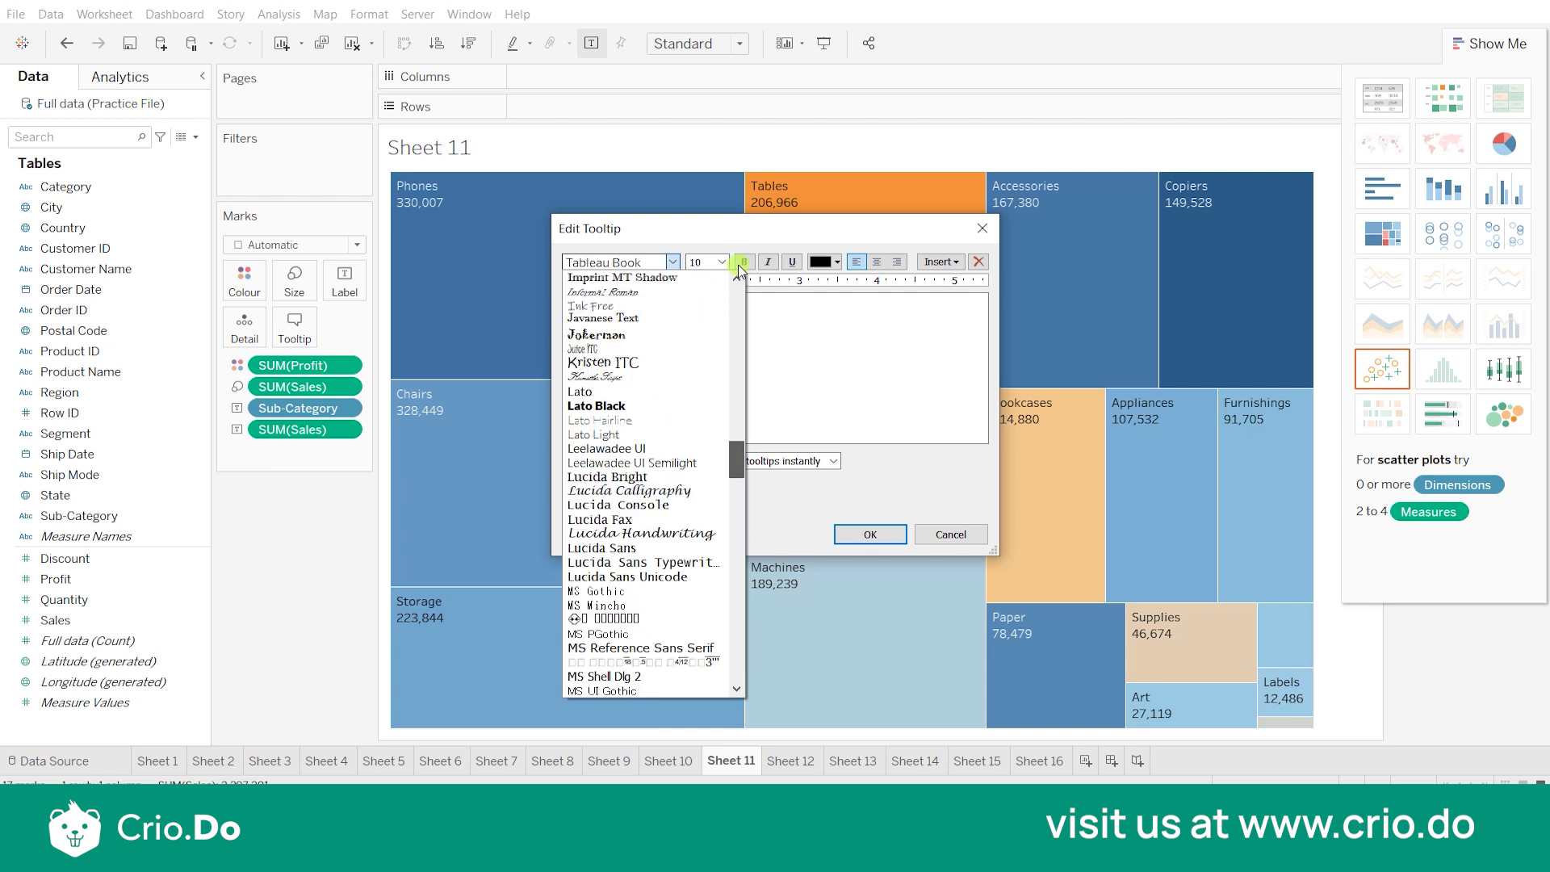
scroll(825, 391, "up", 5)
left_click(828, 392)
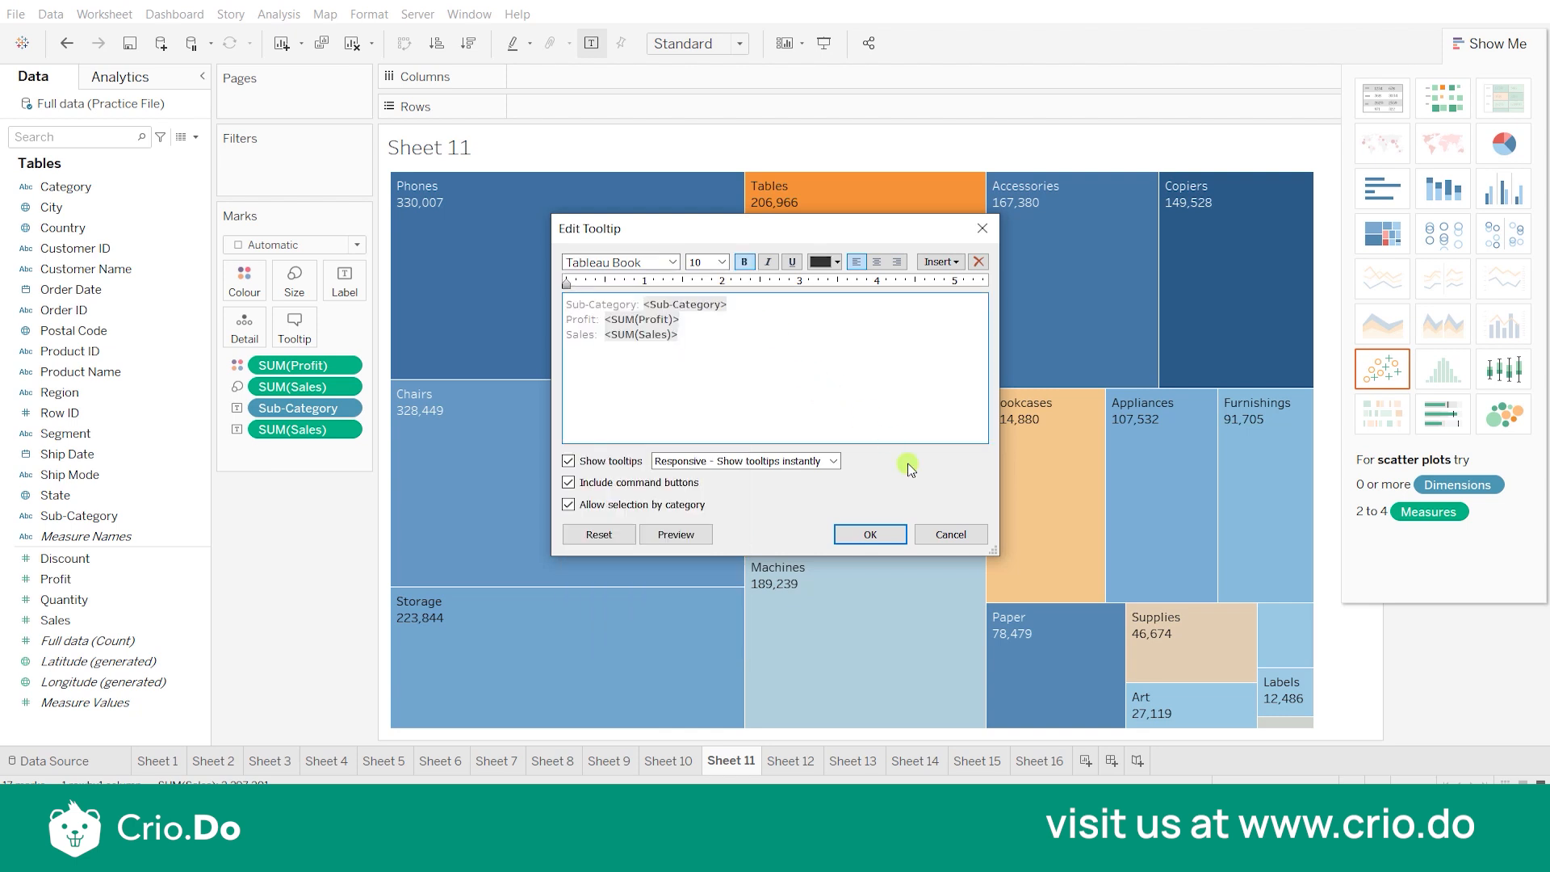
left_click(927, 535)
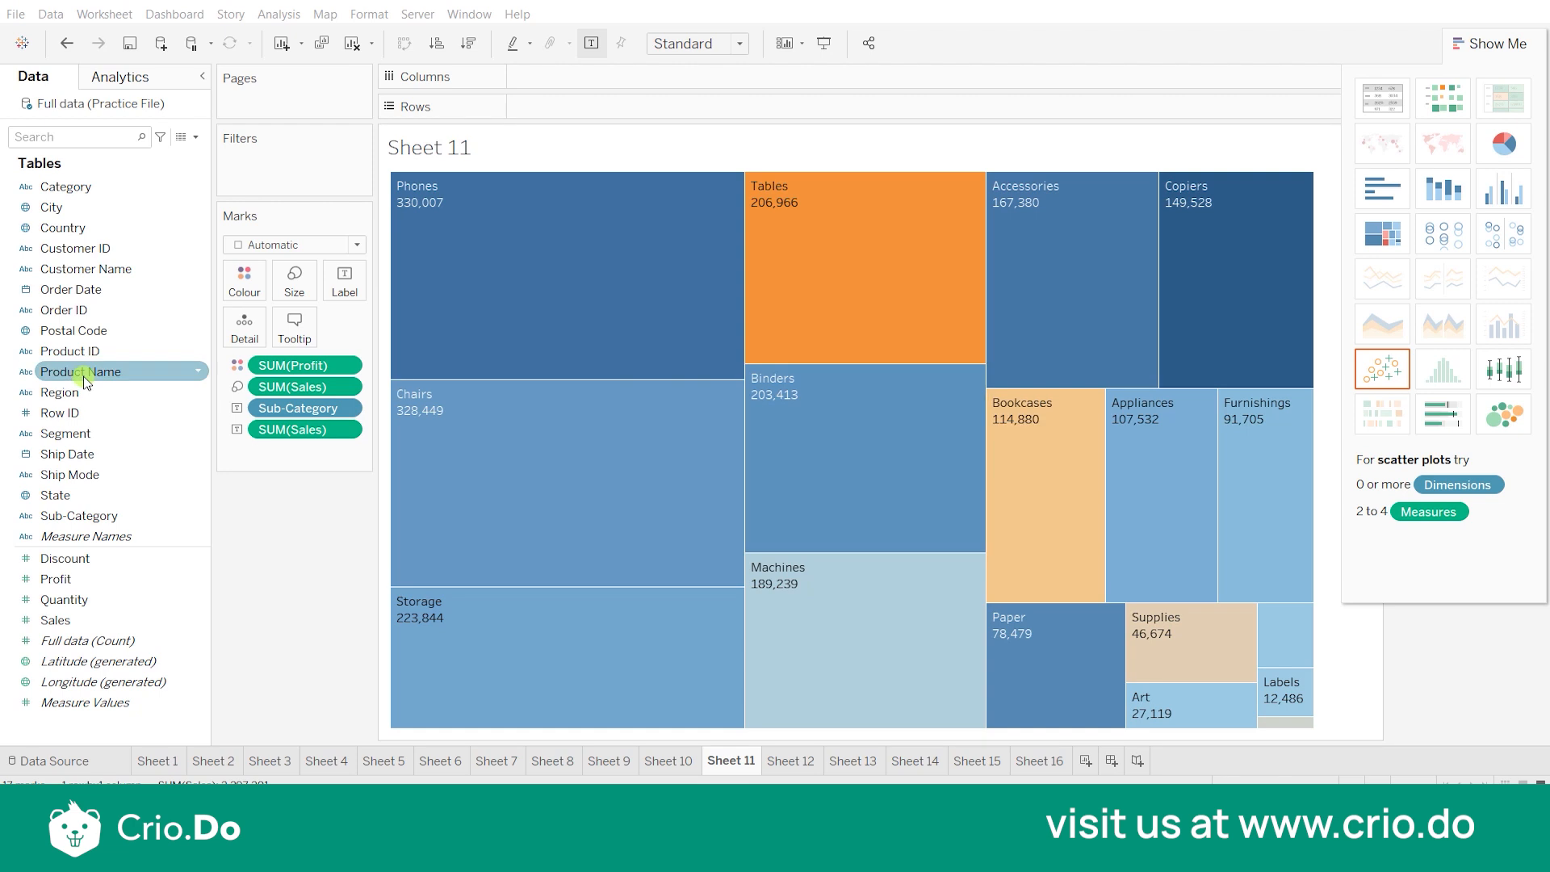
- Review the mark types available for the treemap, keeping Automatic
left_click(358, 244)
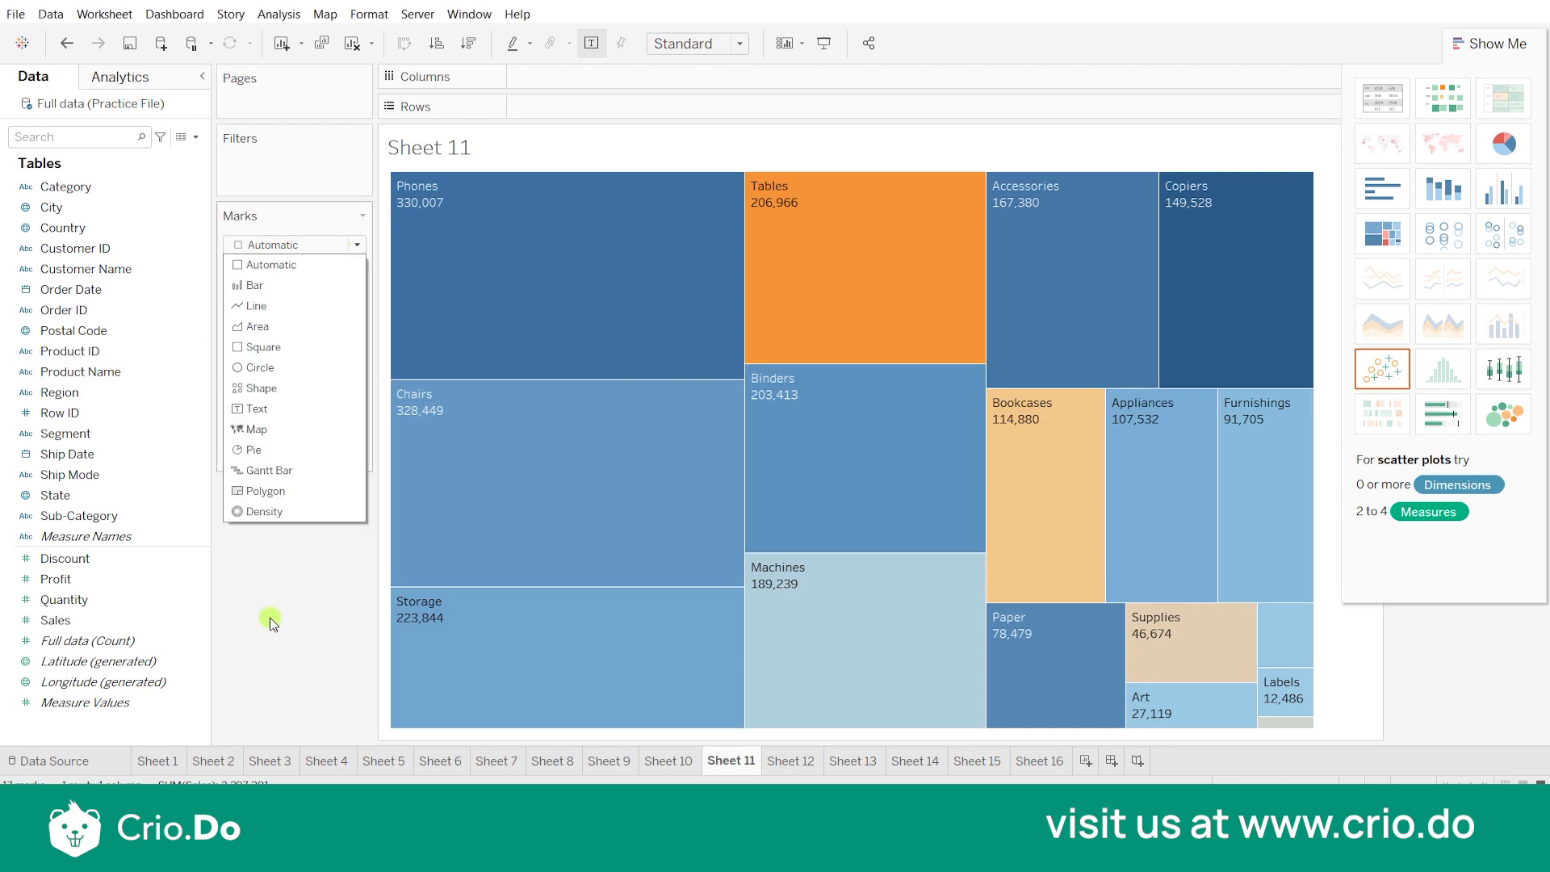
left_click(291, 578)
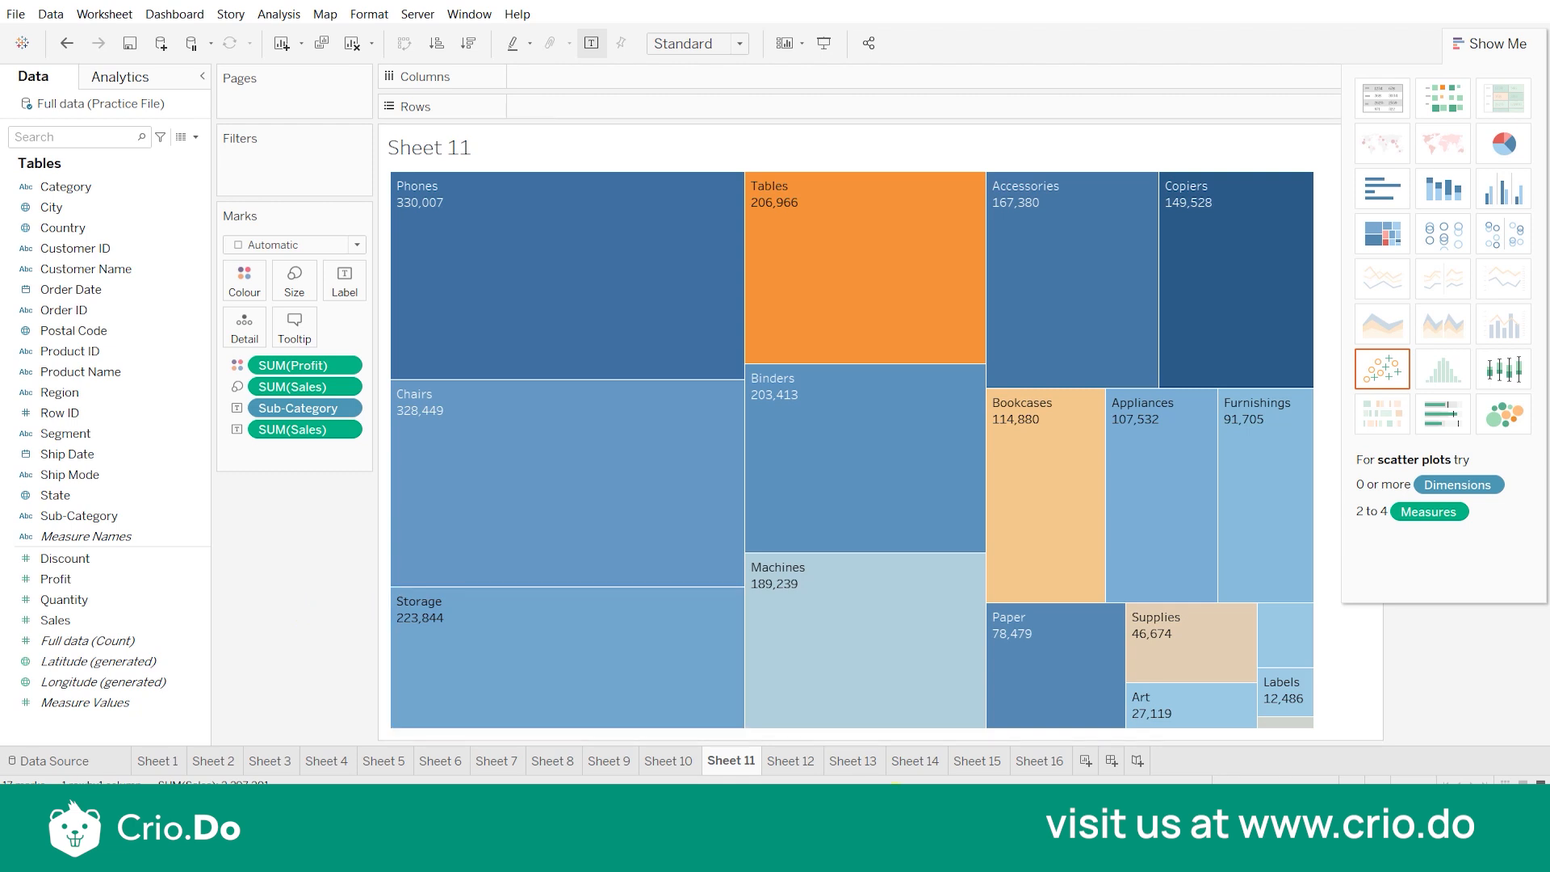
- Create a new worksheet and build a text table of Sales by year of Order Date
left_click(1086, 761)
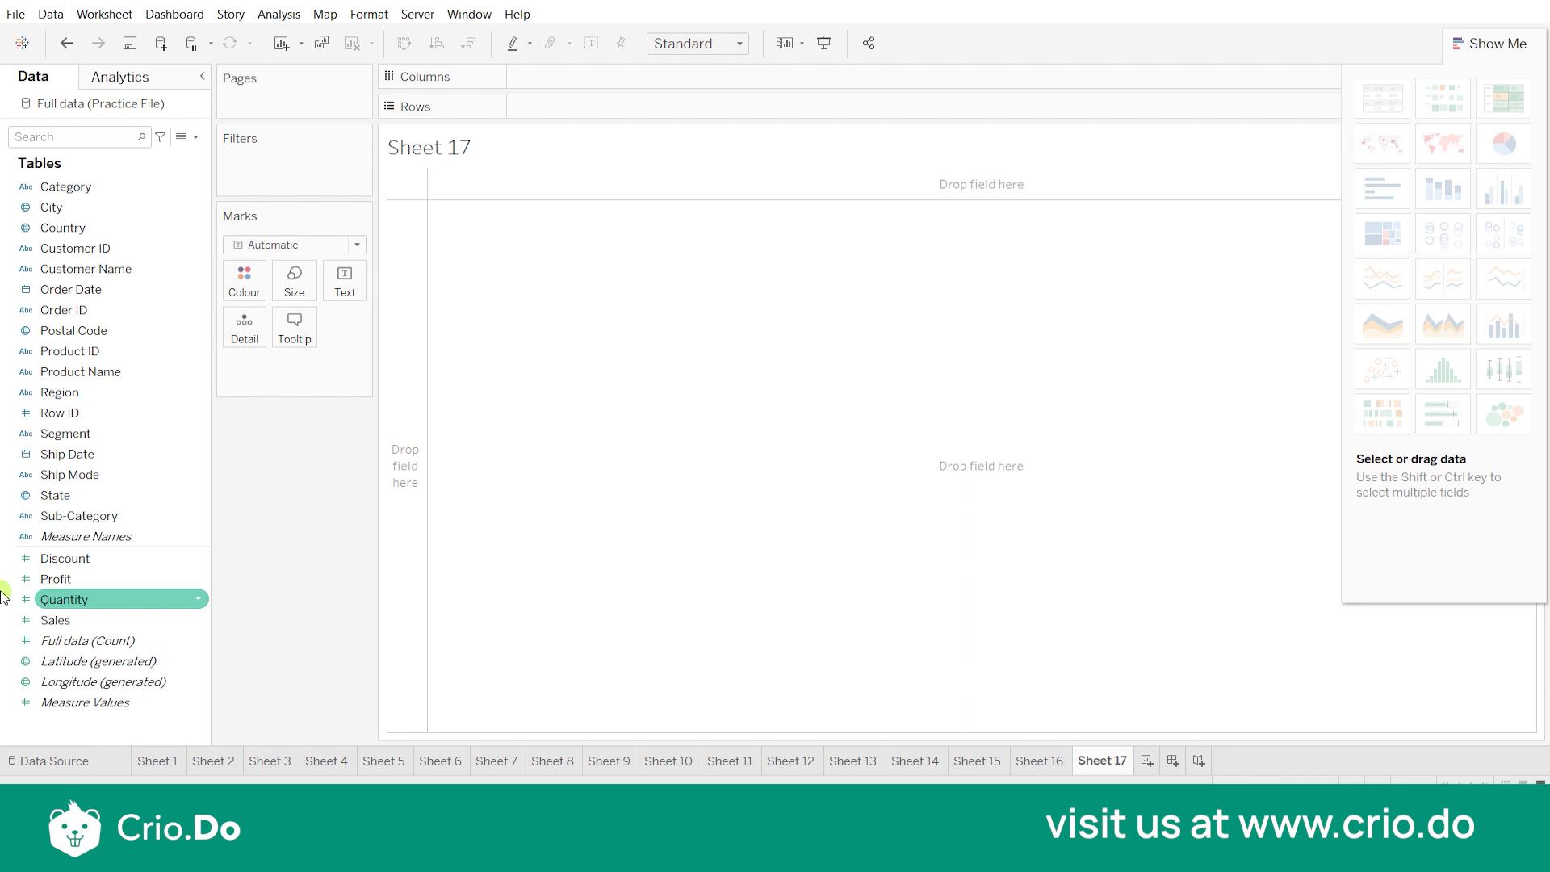
left_click(80, 293)
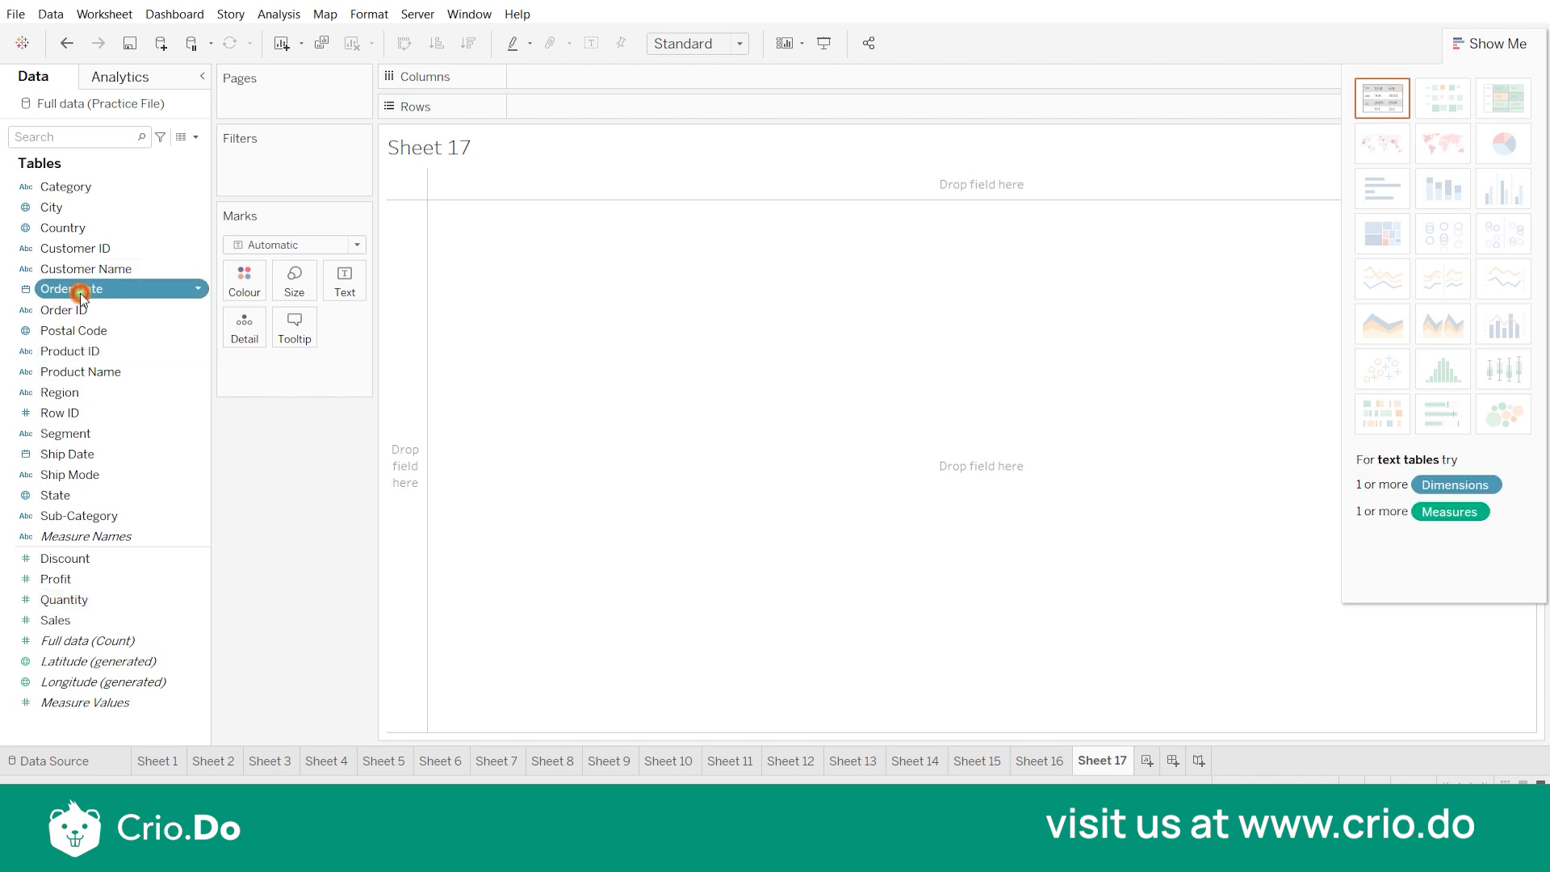
double_click(80, 294)
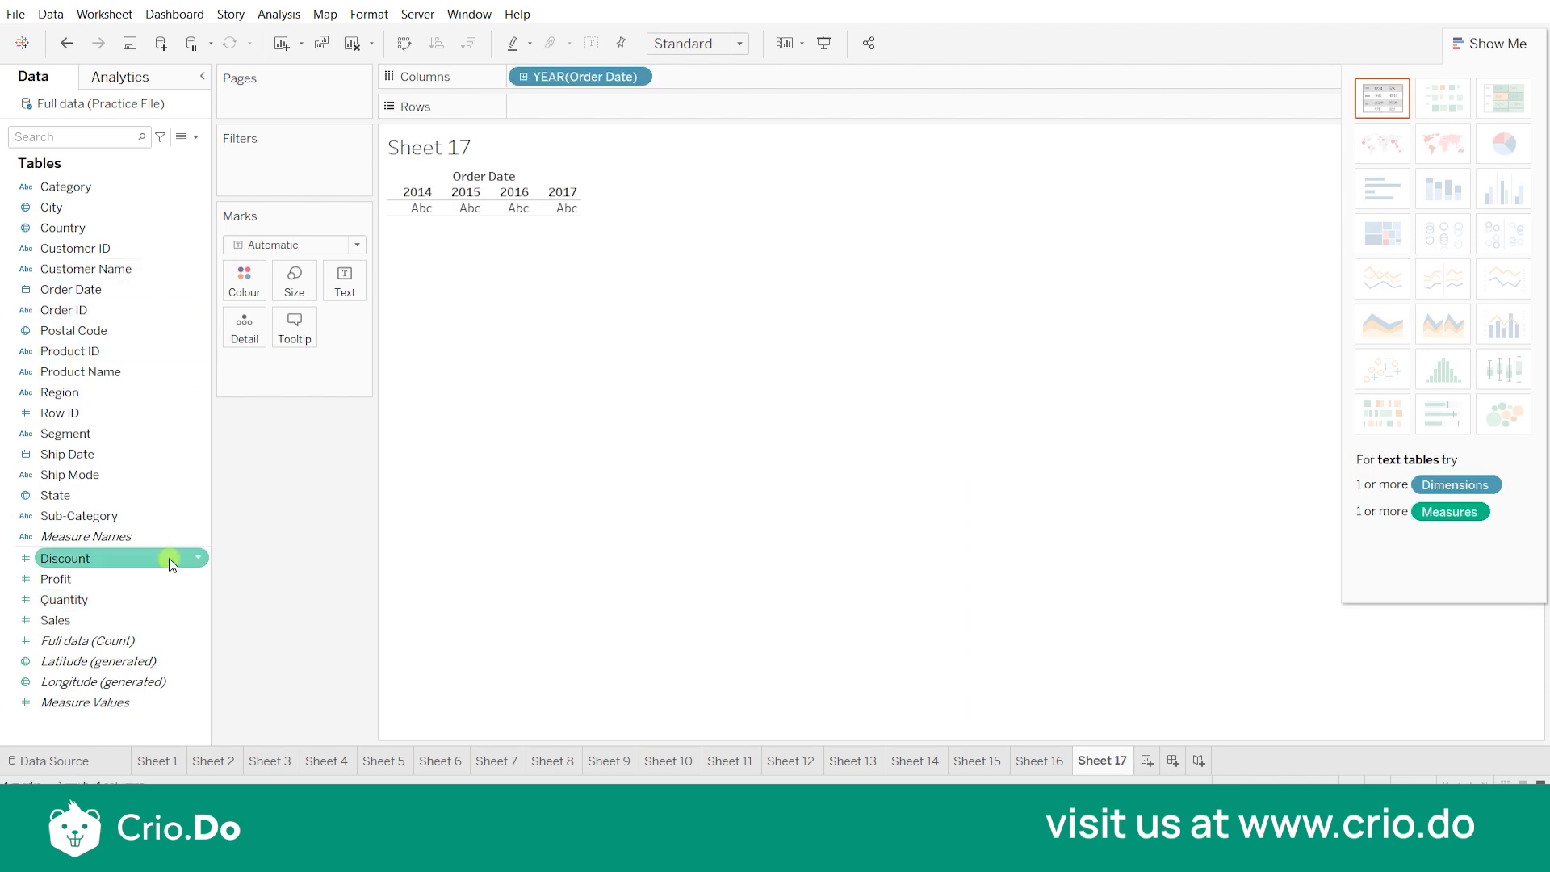
double_click(104, 617)
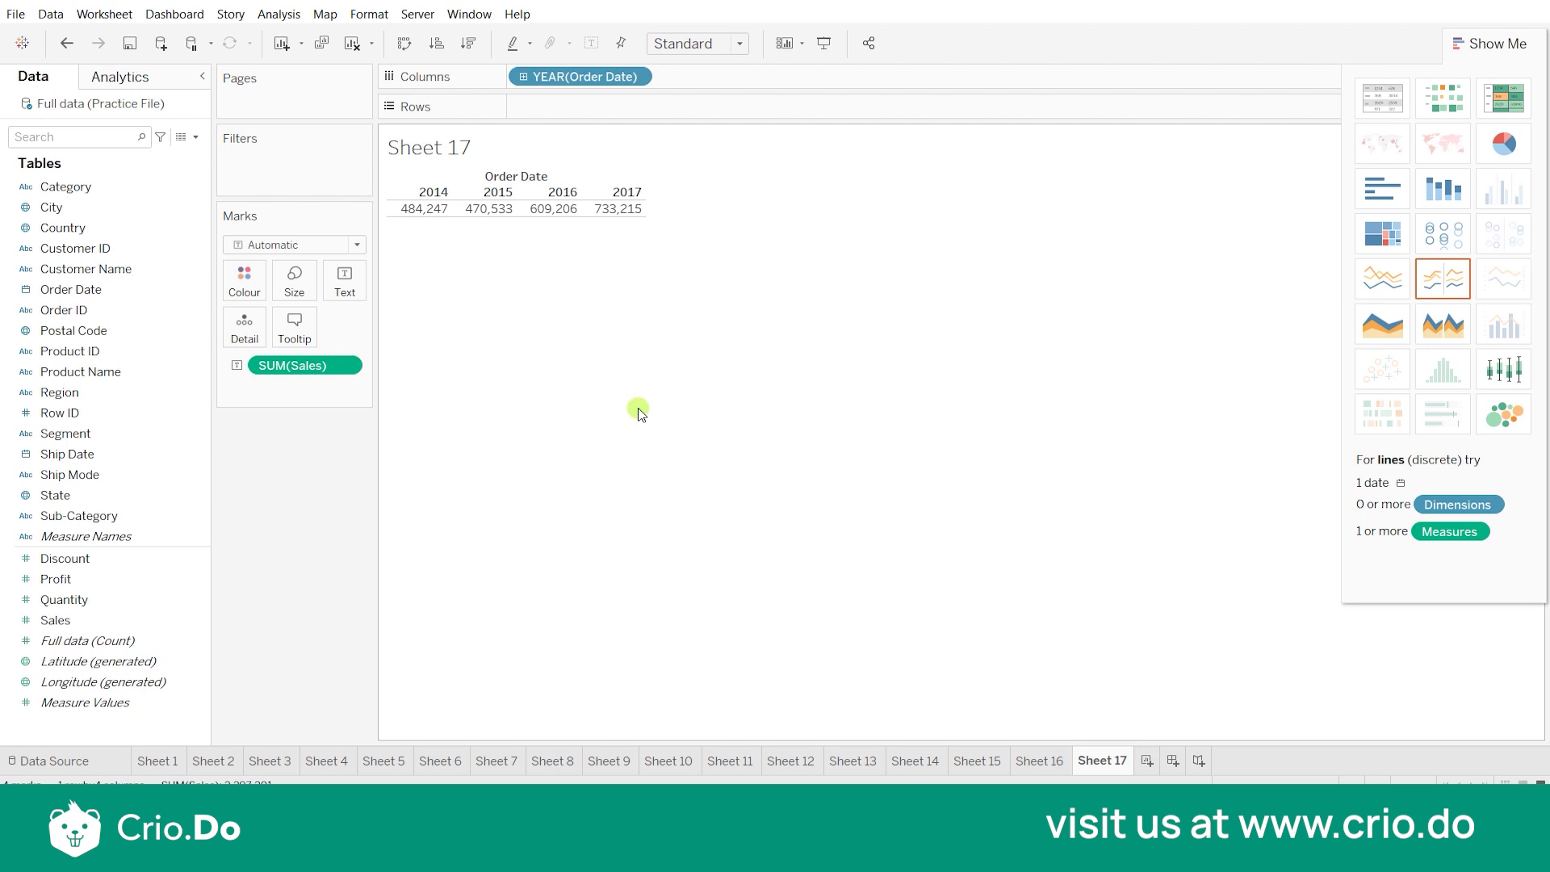
- Convert the text table of yearly Sales into a continuous line chart
left_click(1392, 299)
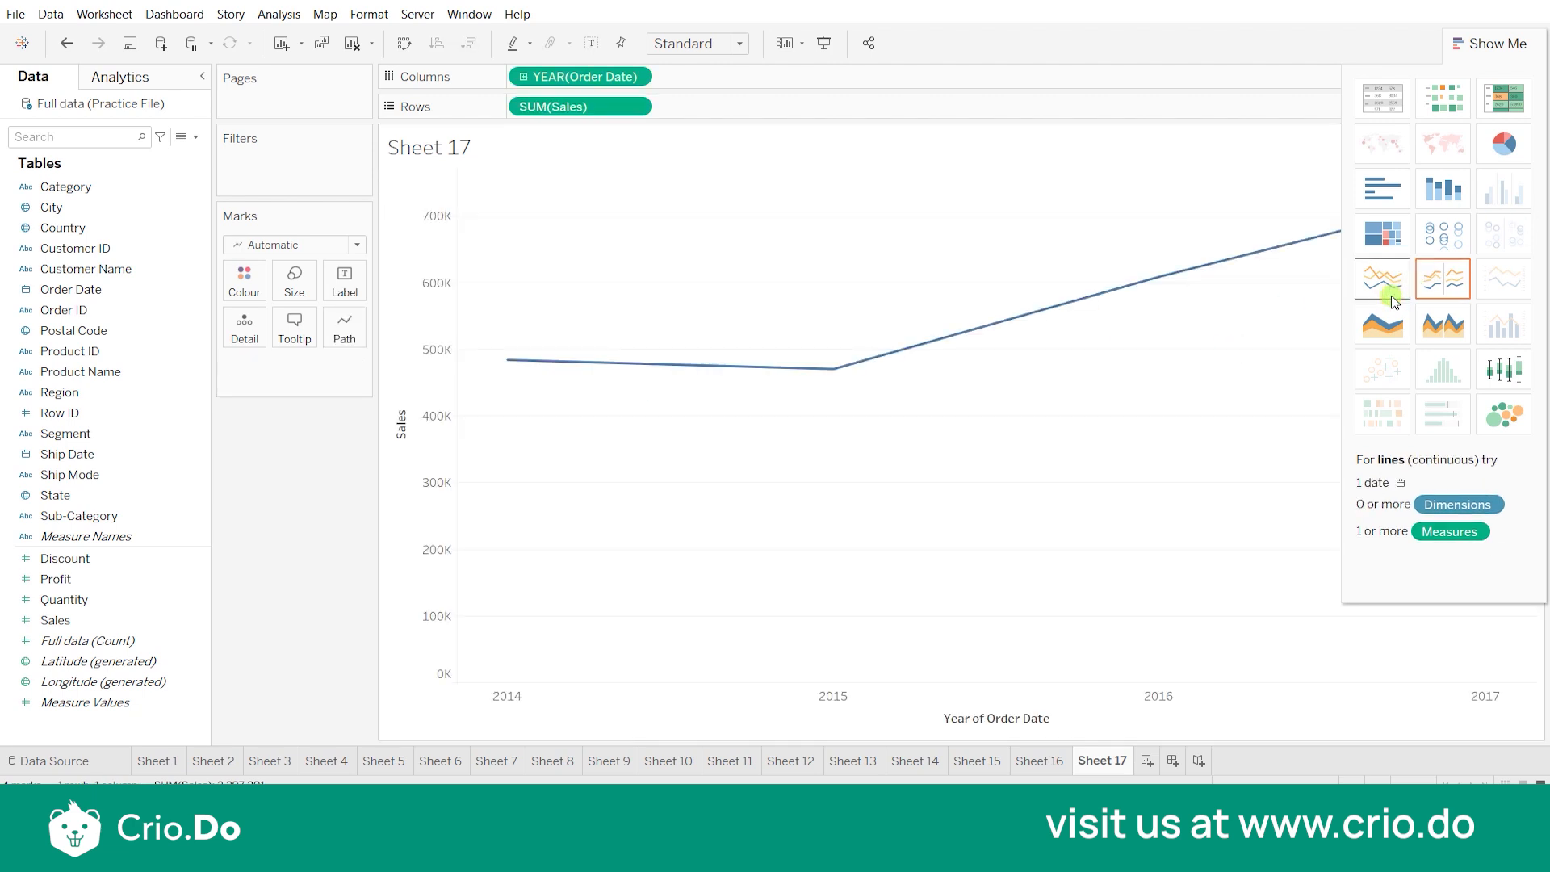
left_click(1492, 44)
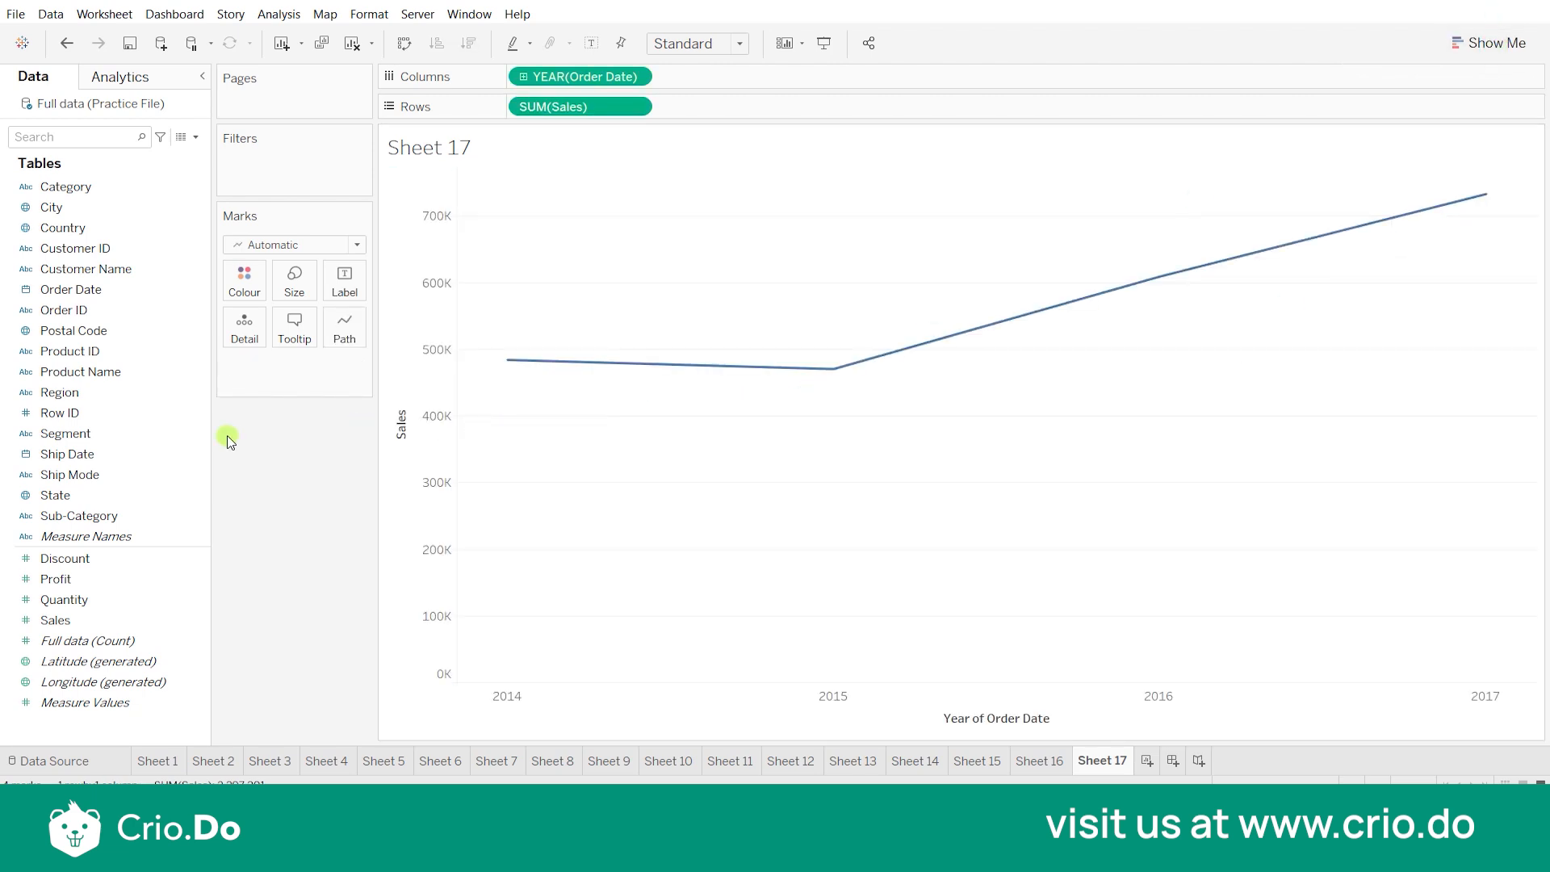
- Colour the Sales line chart by Segment and show mark labels on the lines
left_click(119, 442)
left_click_drag(118, 438, 248, 283)
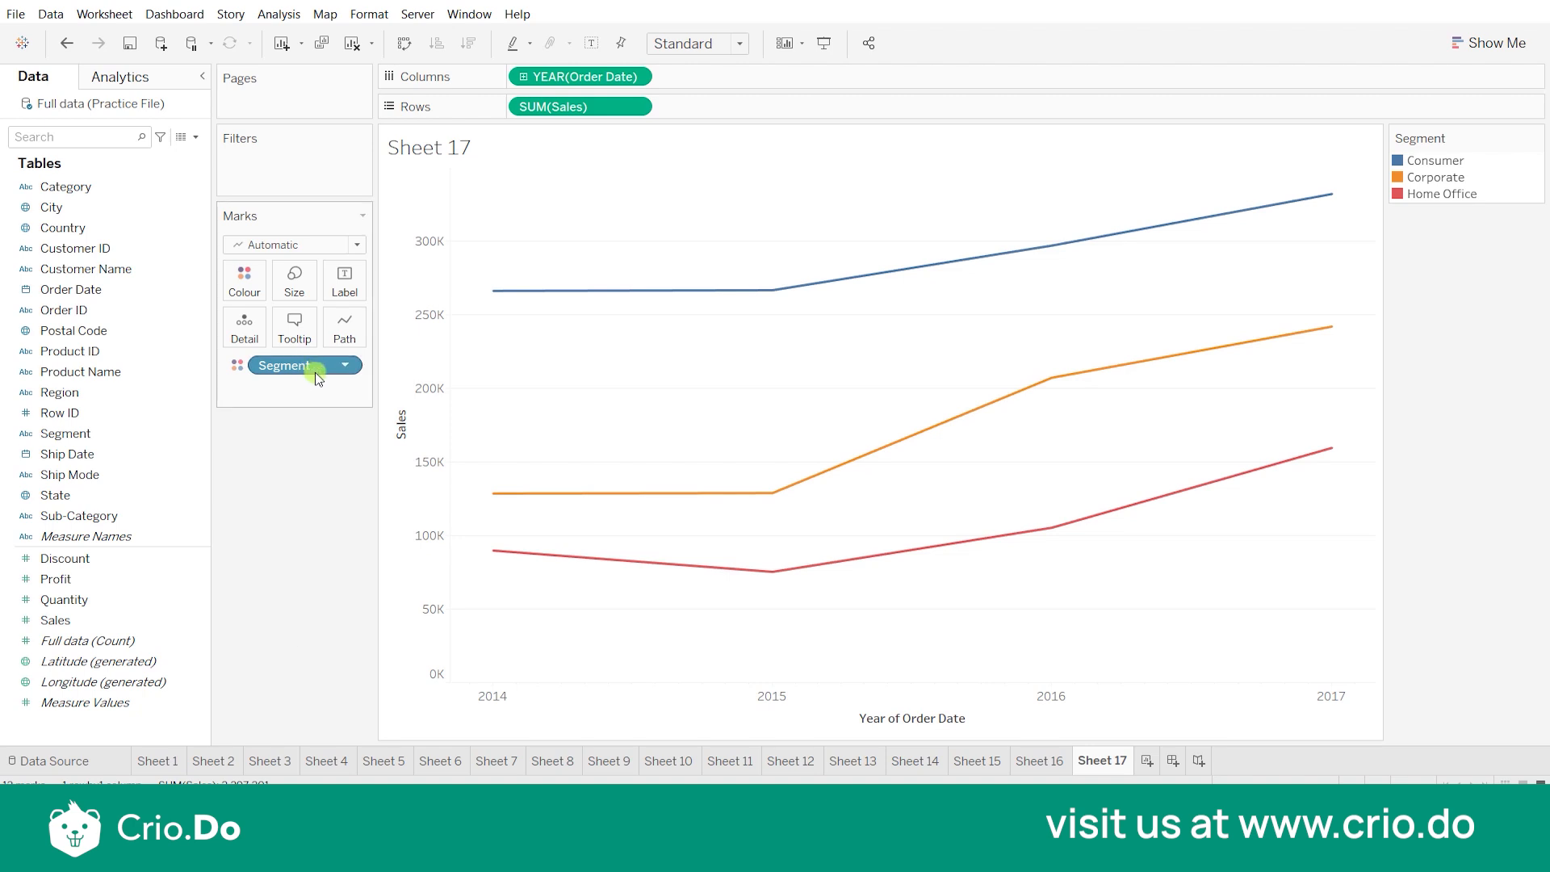
left_click(338, 293)
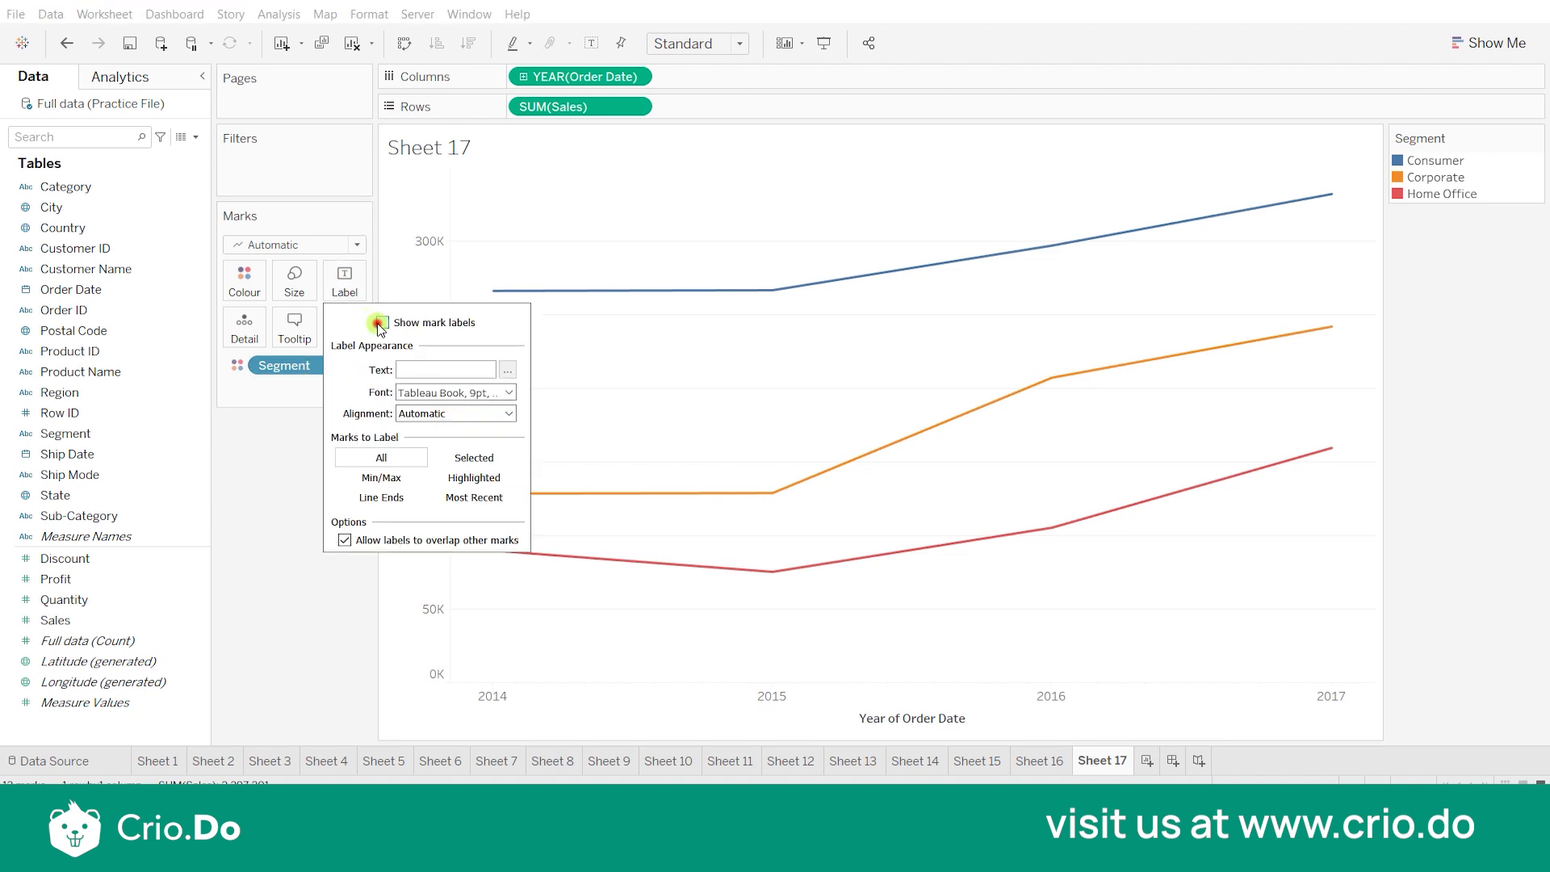
left_click(383, 322)
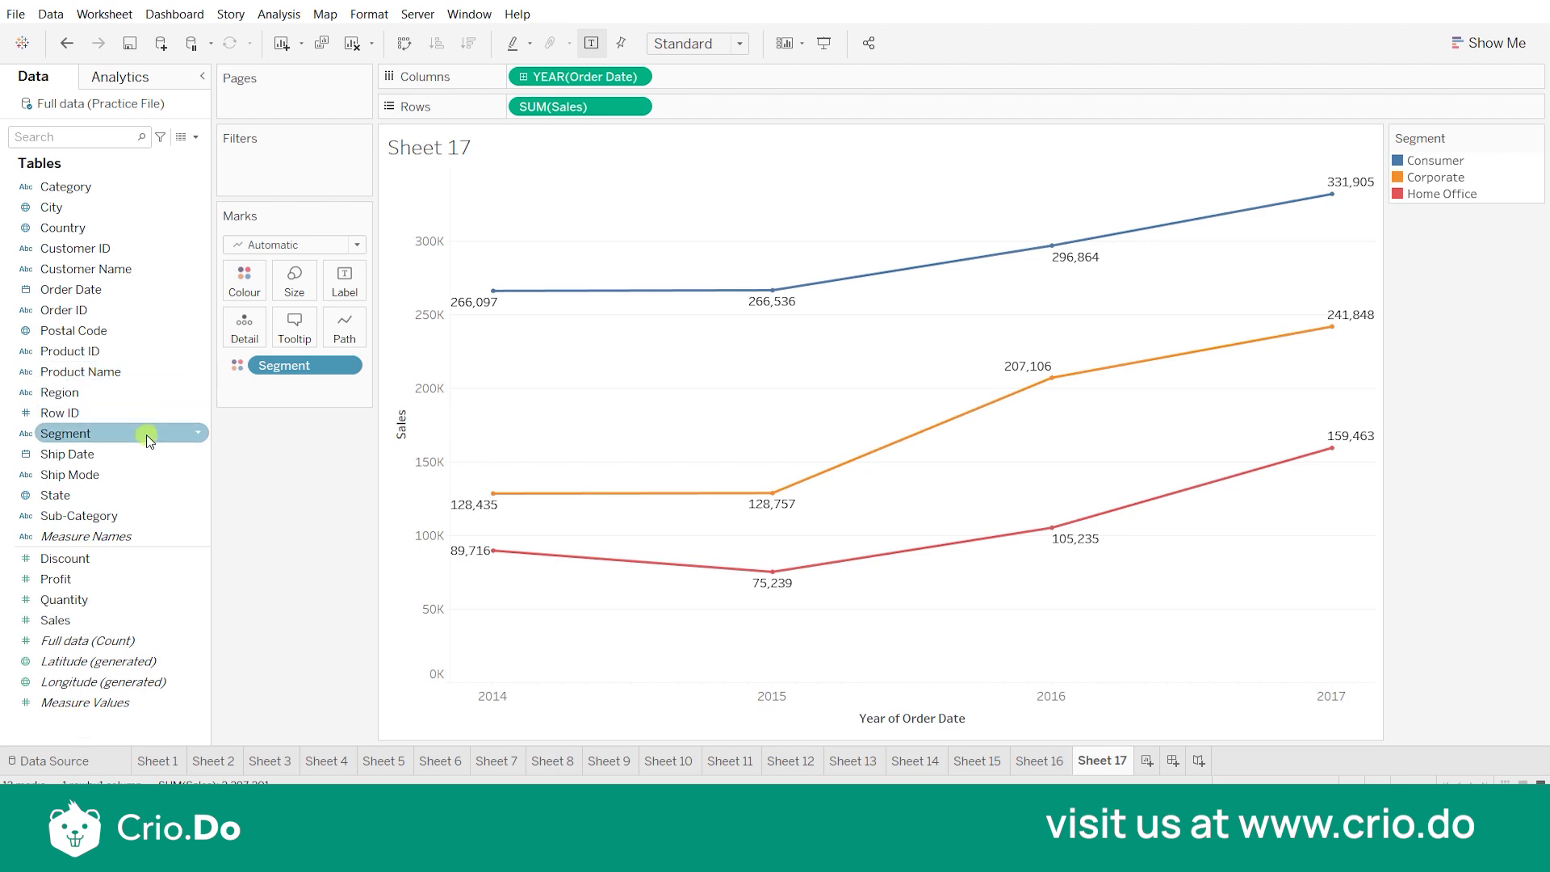
- Split the chart into pages by year of Order Date and play through them from 2014 to 2017
left_click_drag(89, 309, 286, 104)
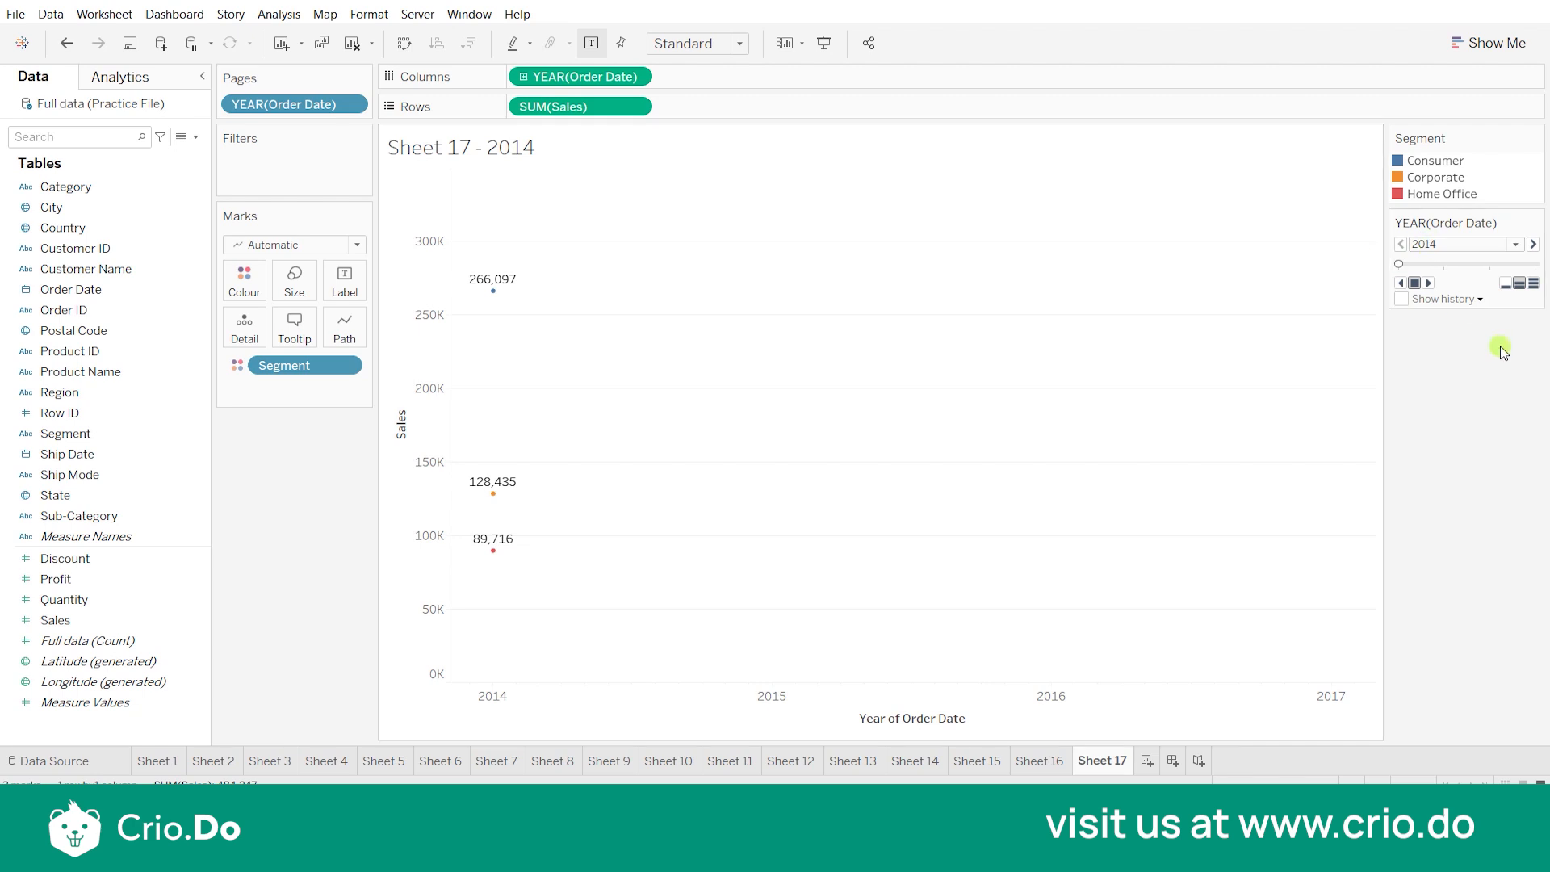
left_click(1518, 245)
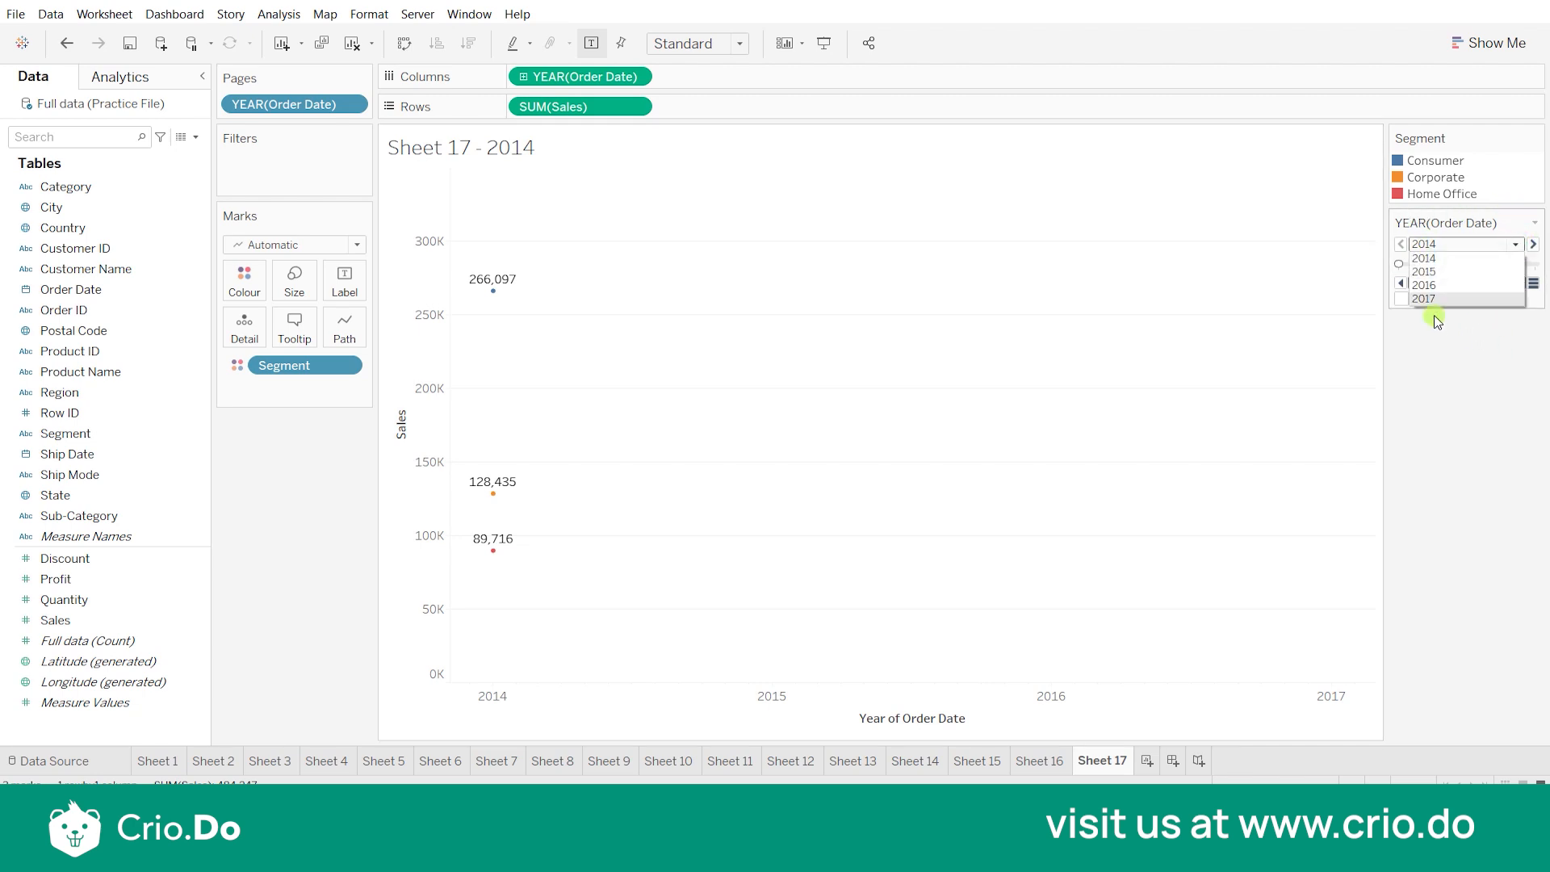
left_click(1439, 355)
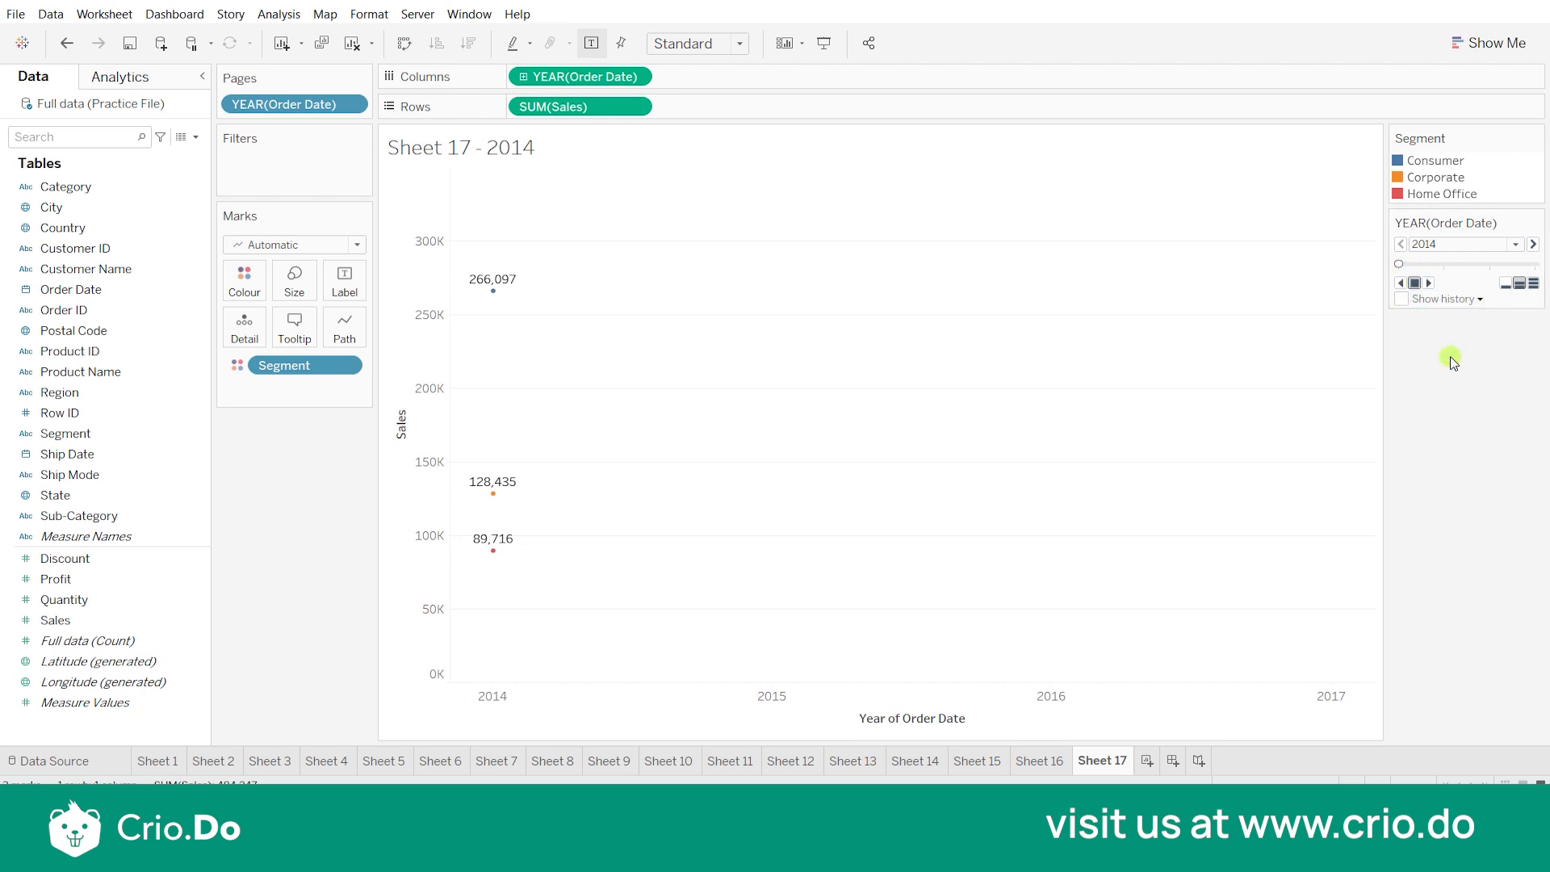
left_click(1429, 283)
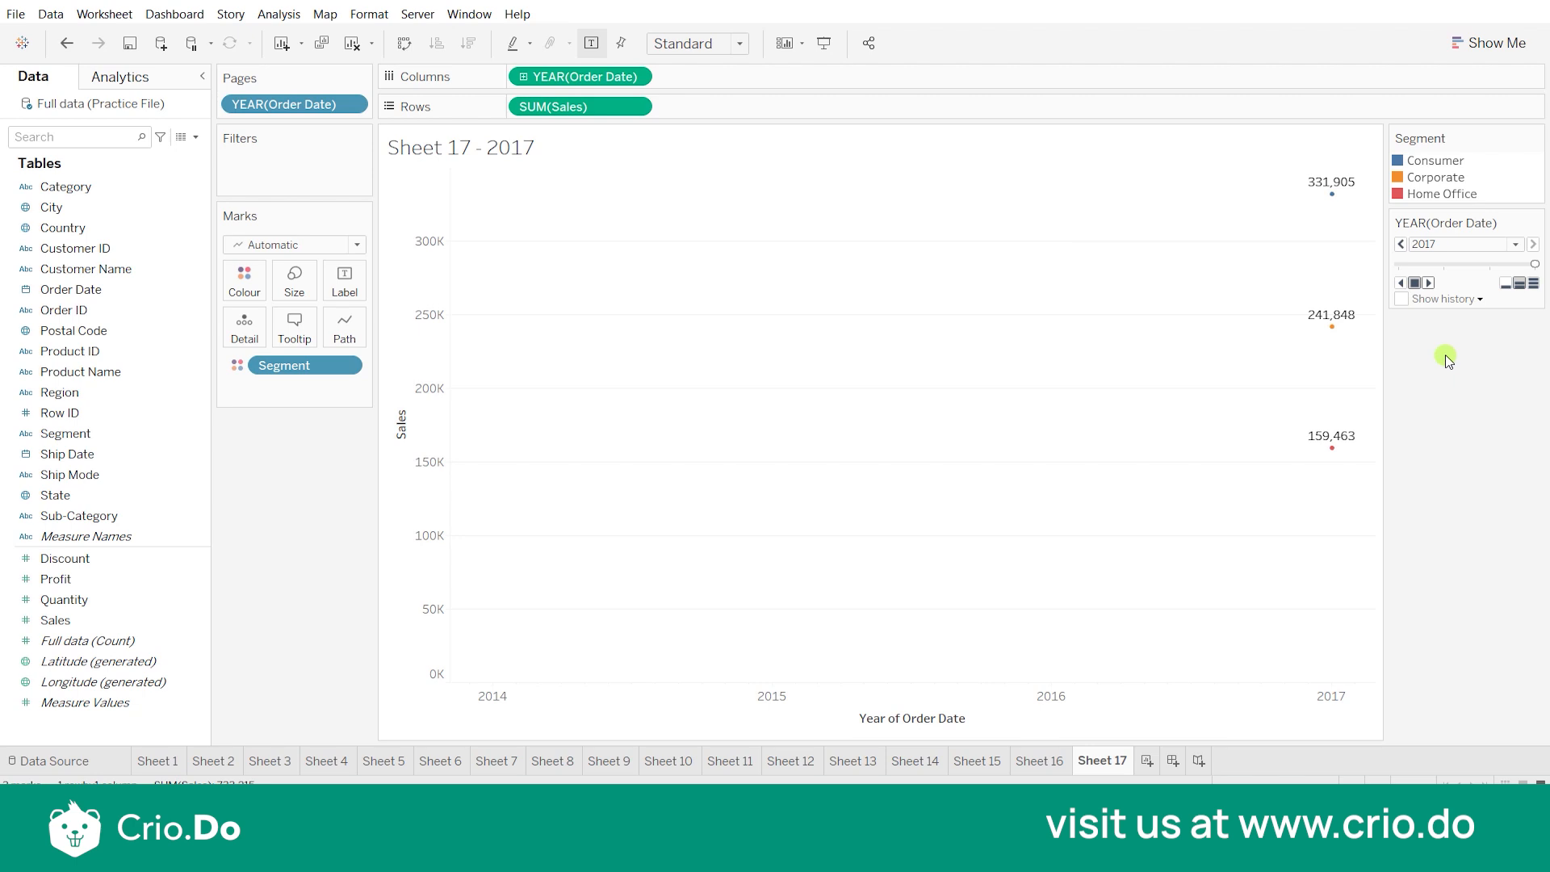
- Set the Order Date on Columns to continuous Month
left_click(638, 78)
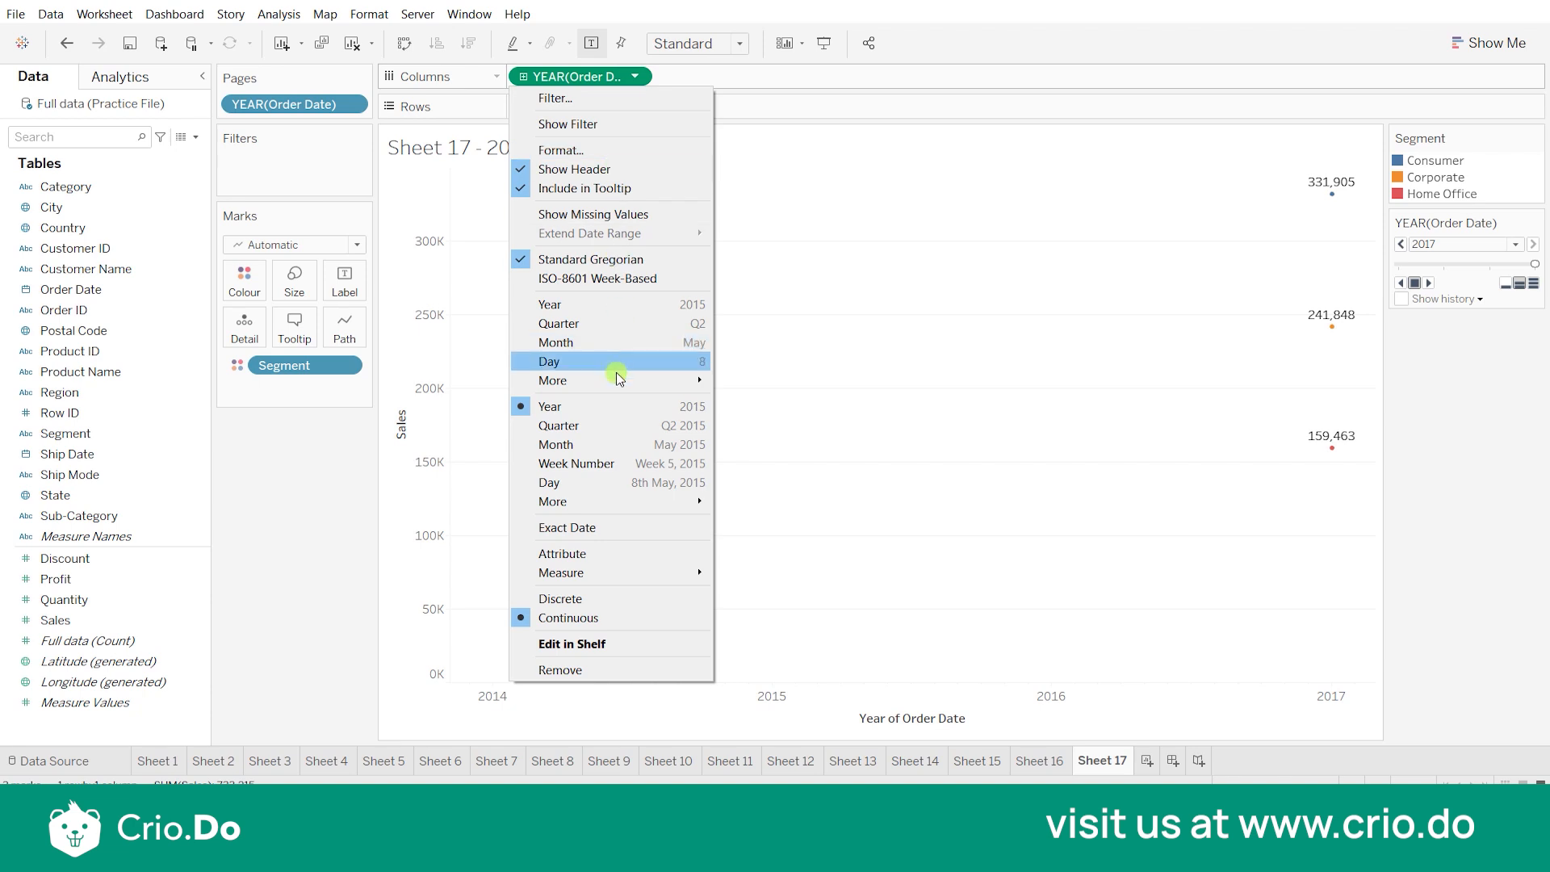
left_click(628, 451)
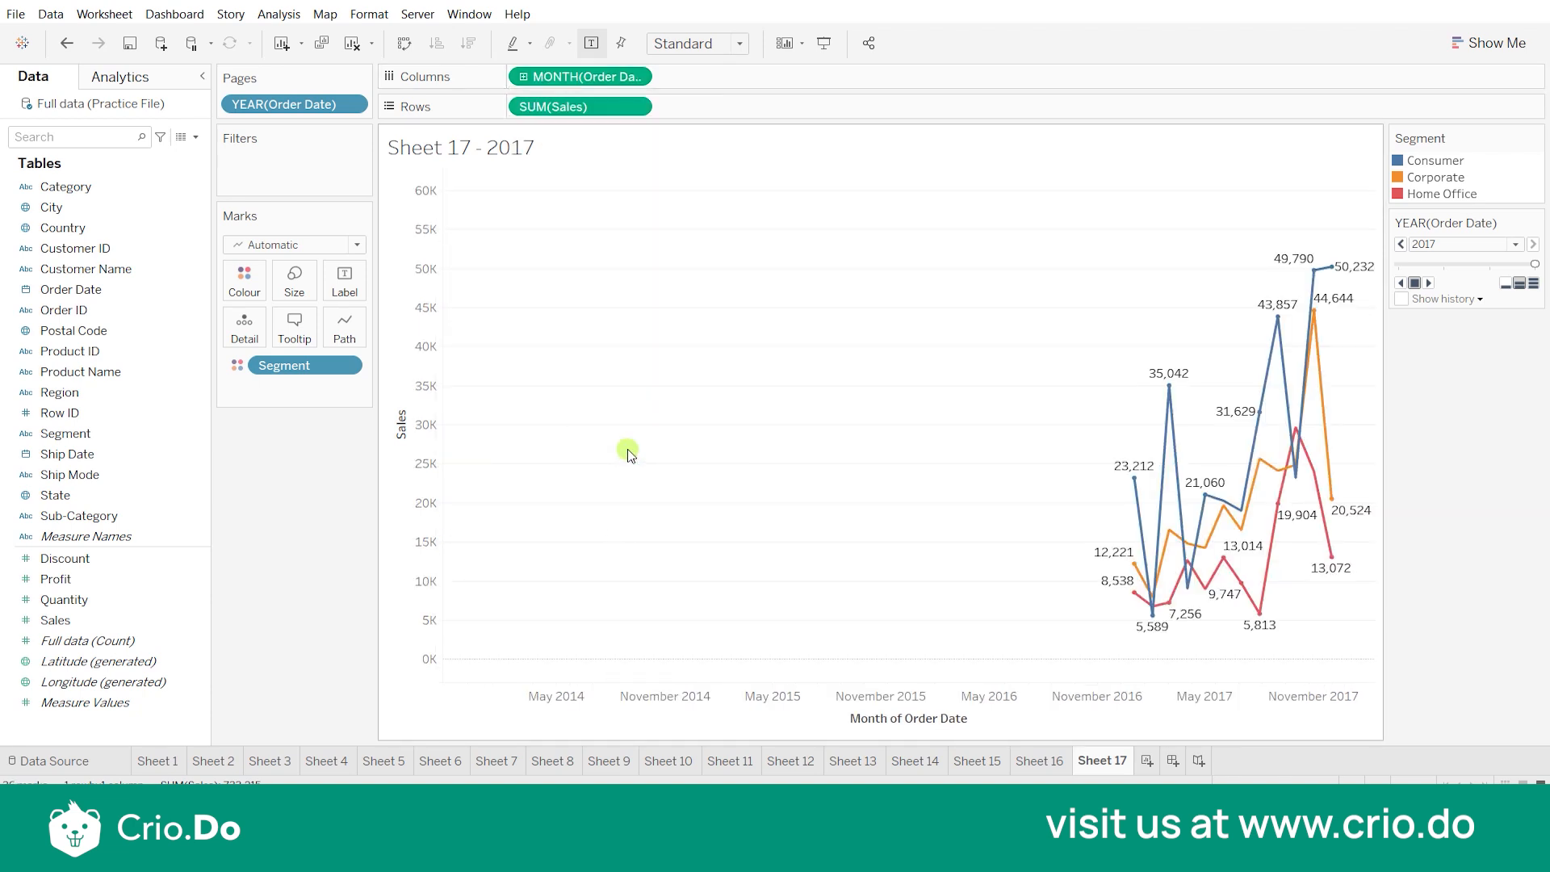
- Set the Order Date on Columns to continuous Week Number and go back through the year pages to 2014
left_click(634, 77)
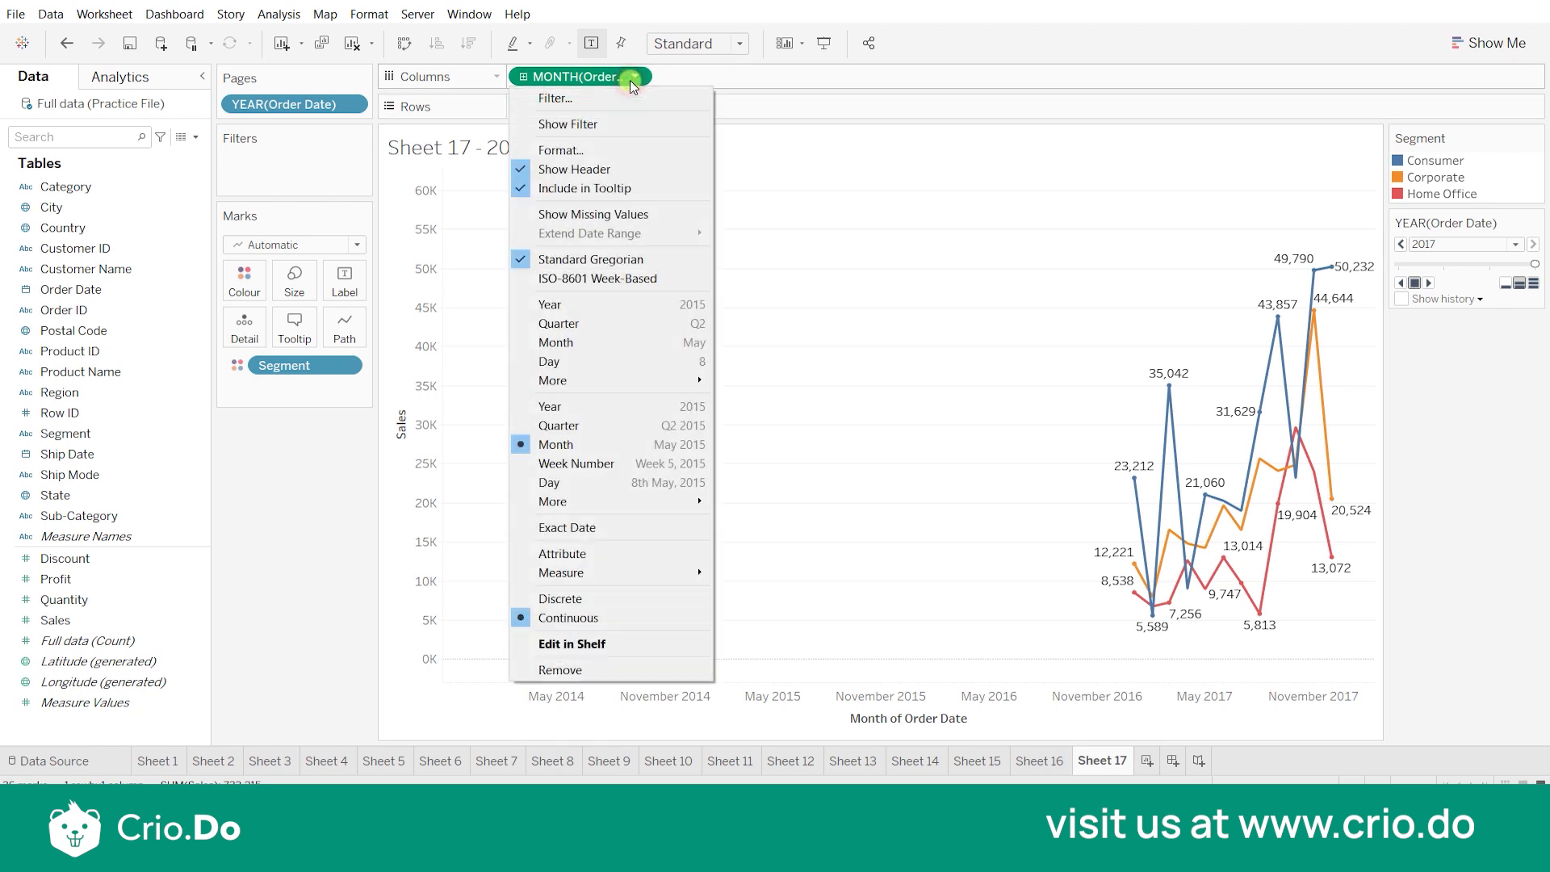
left_click(600, 474)
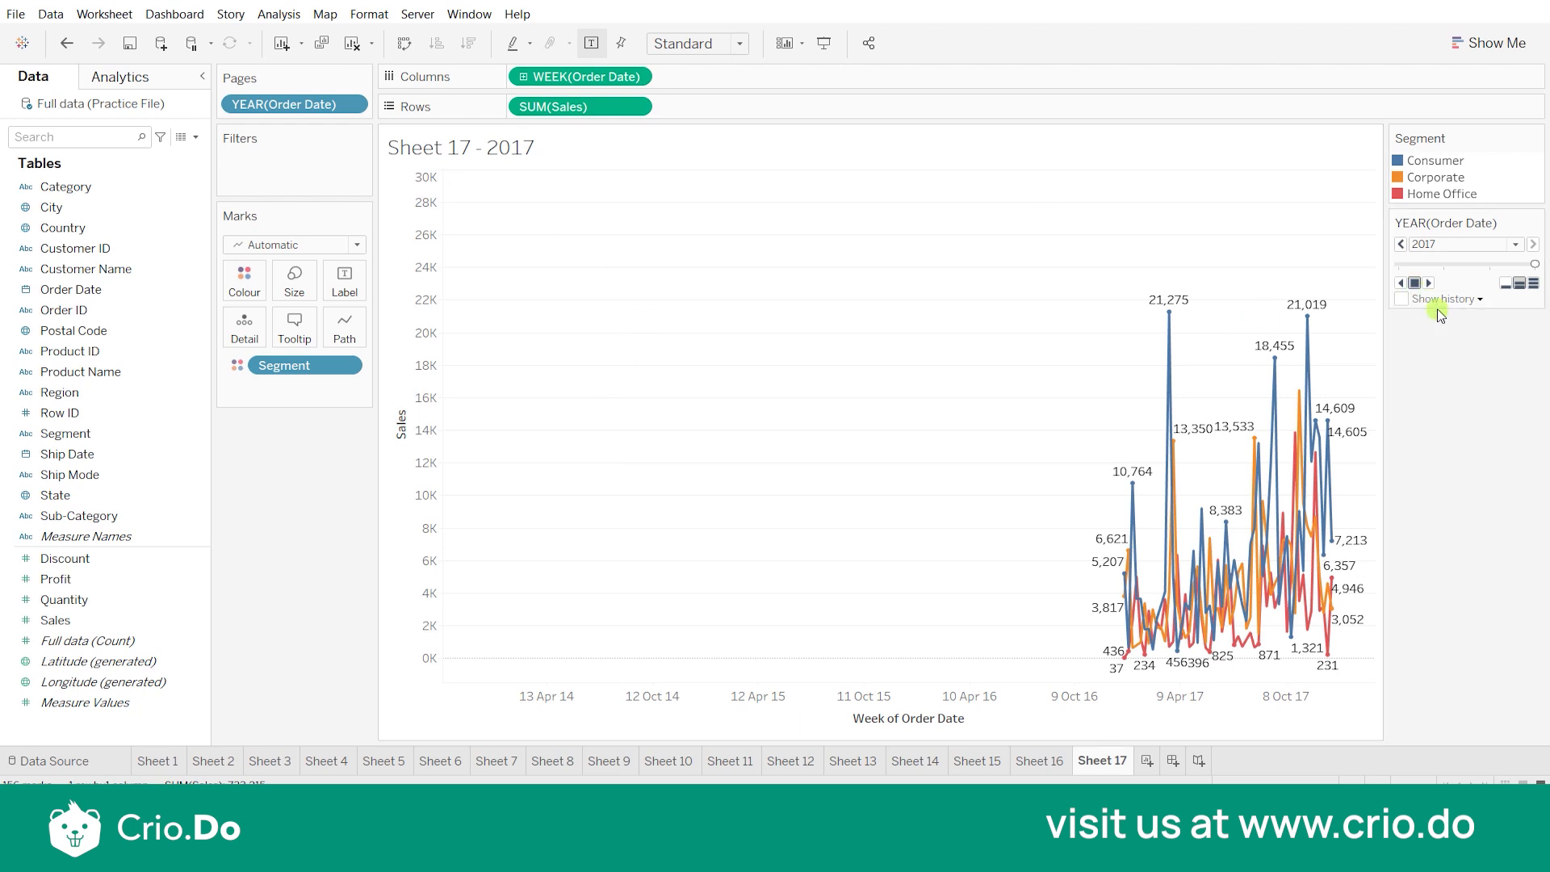
left_click(1401, 245)
double_click(1401, 244)
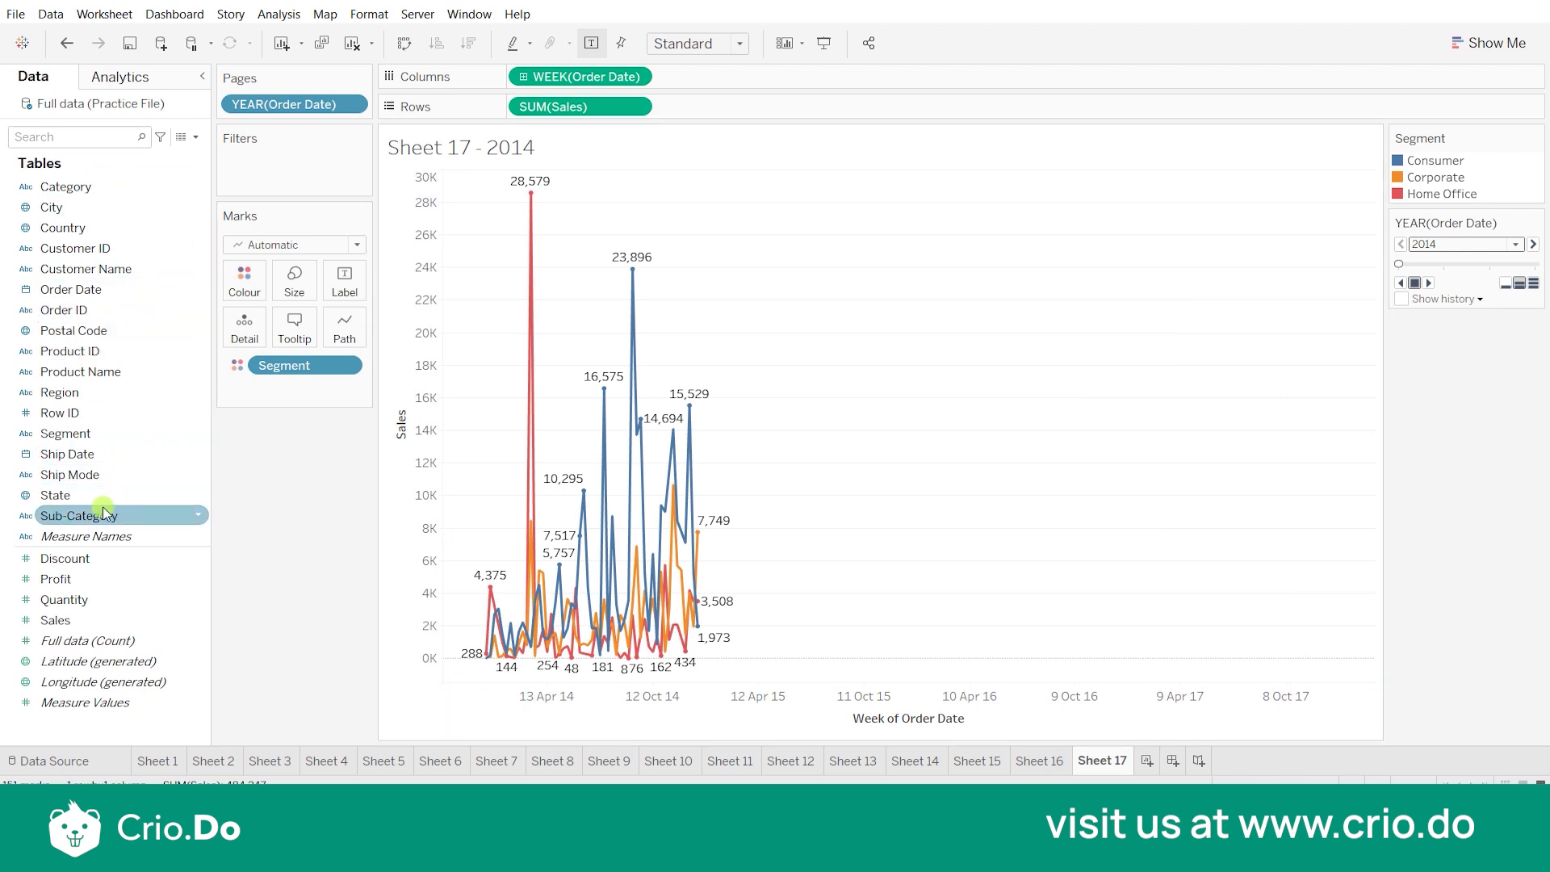
- Filter the chart by year of Order Date, keeping only 2017
left_click_drag(84, 290, 289, 159)
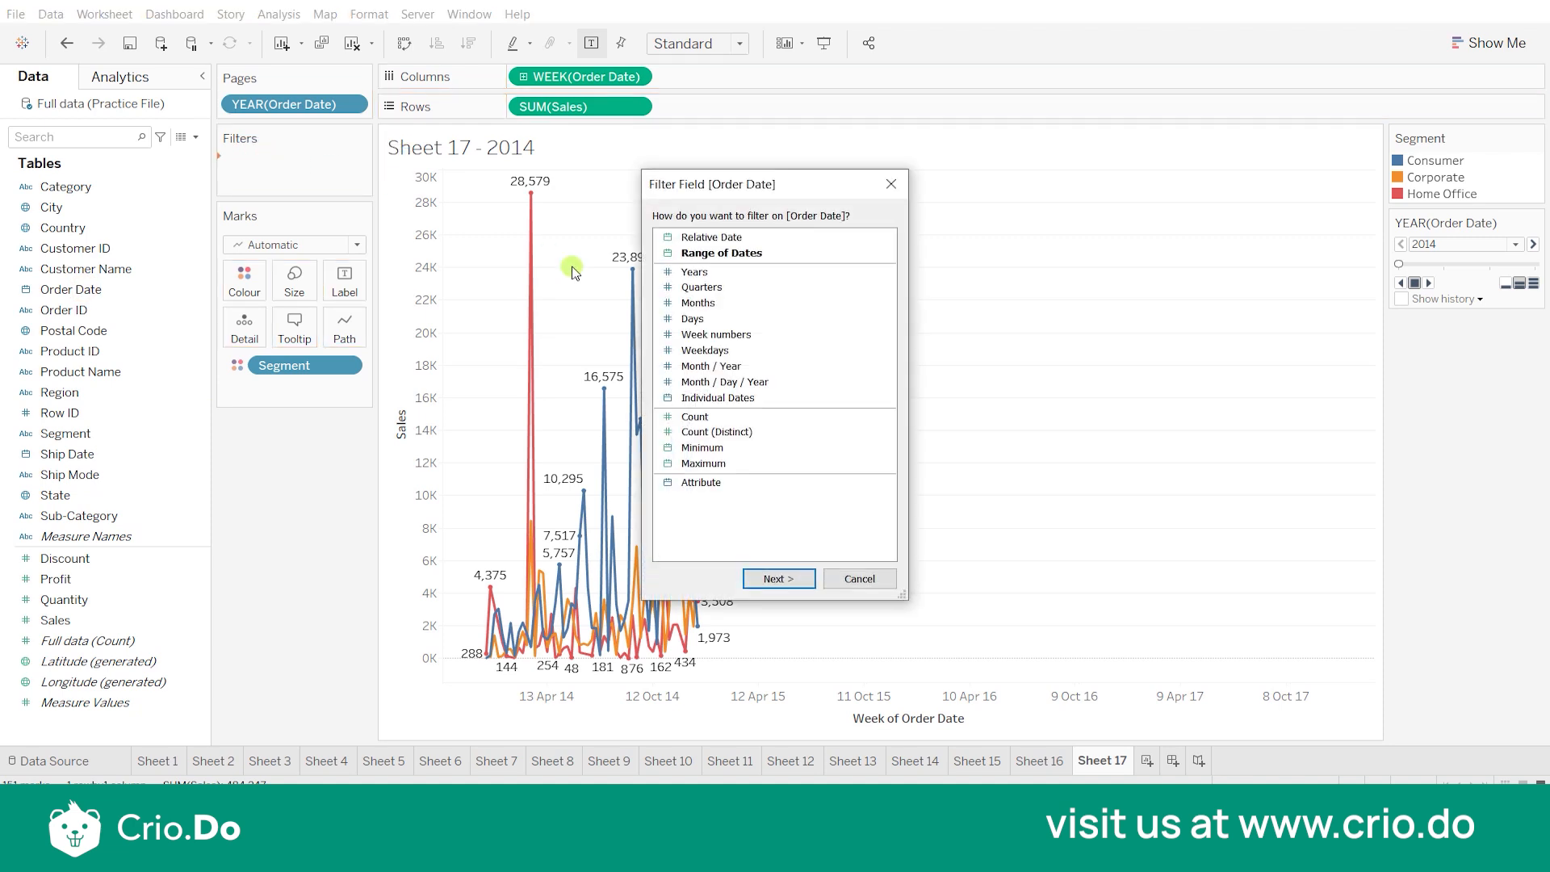
key("Escape")
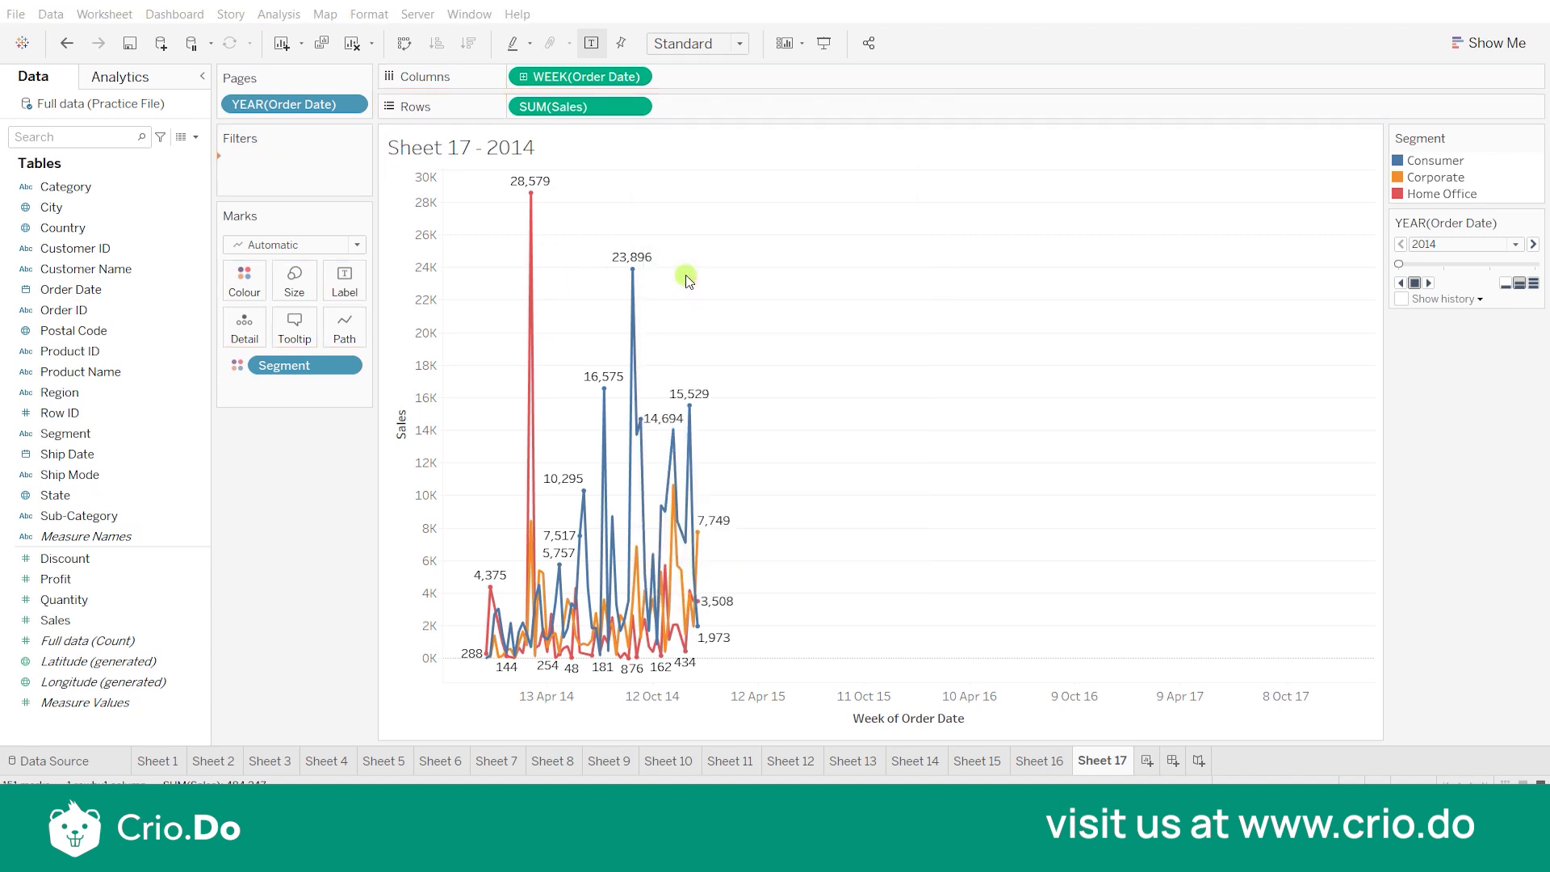
left_click(608, 244)
left_click(608, 261)
left_click(608, 278)
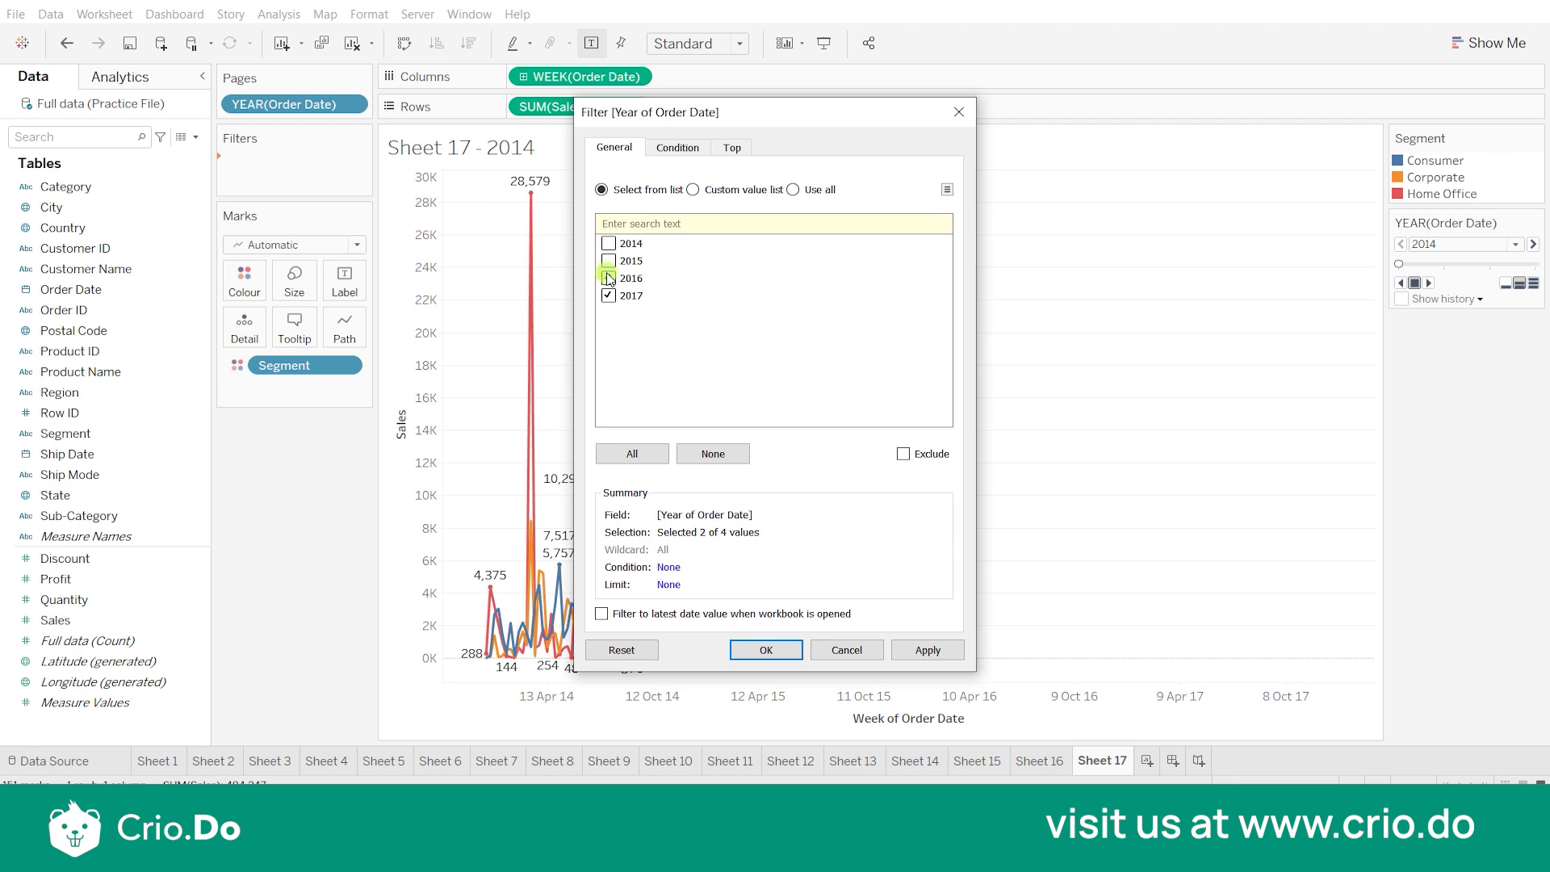
left_click(765, 648)
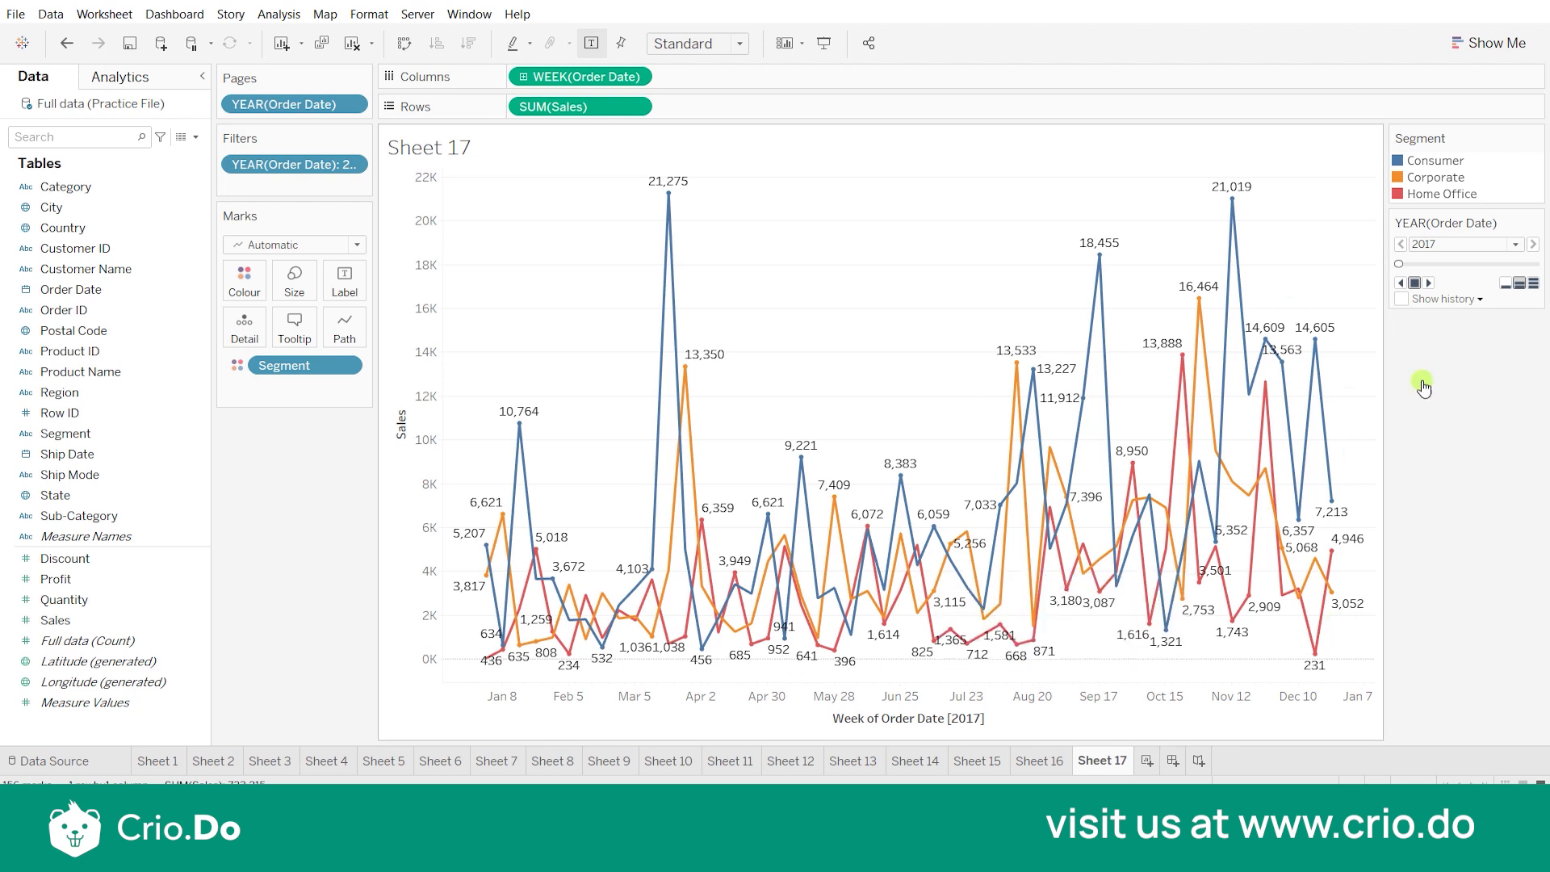
- Play through the year pages of the weekly chart and set the Order Date on Columns to continuous Month
left_click(1430, 283)
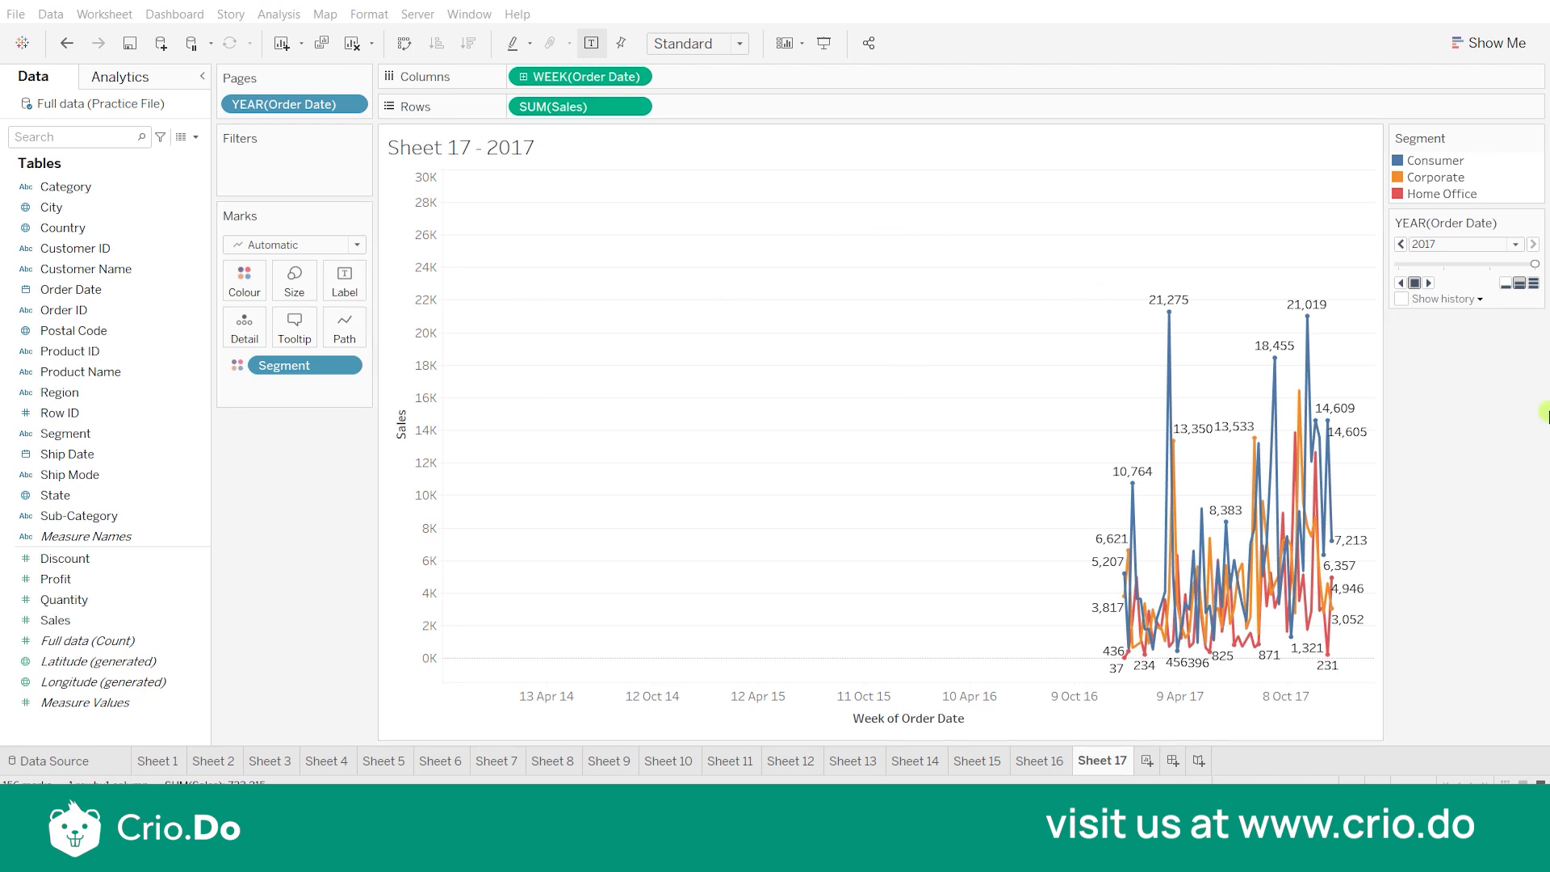
left_click(1429, 283)
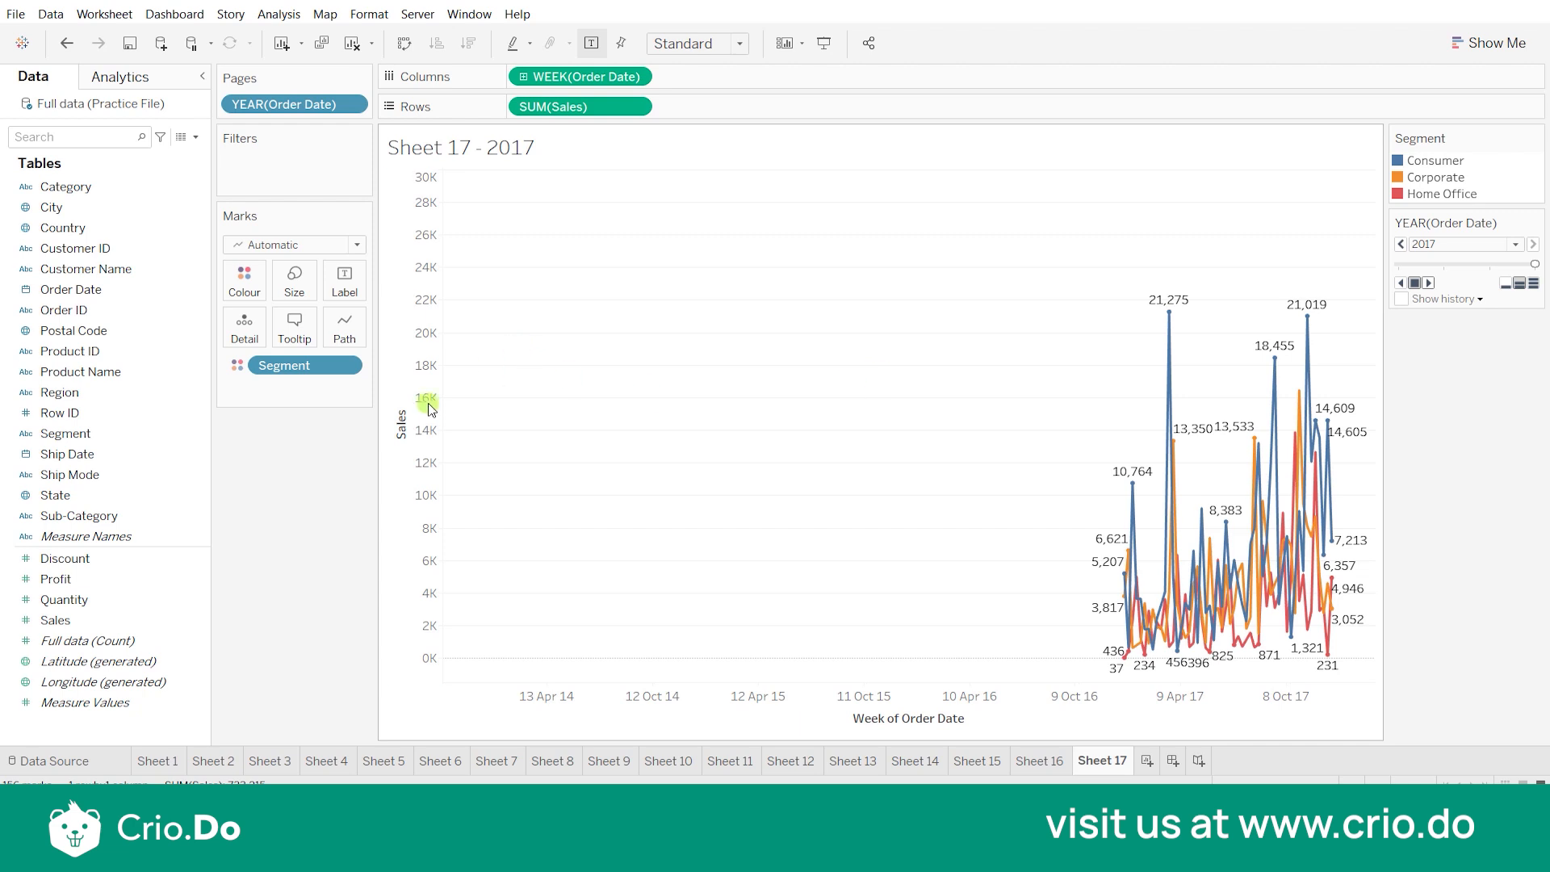
left_click(641, 76)
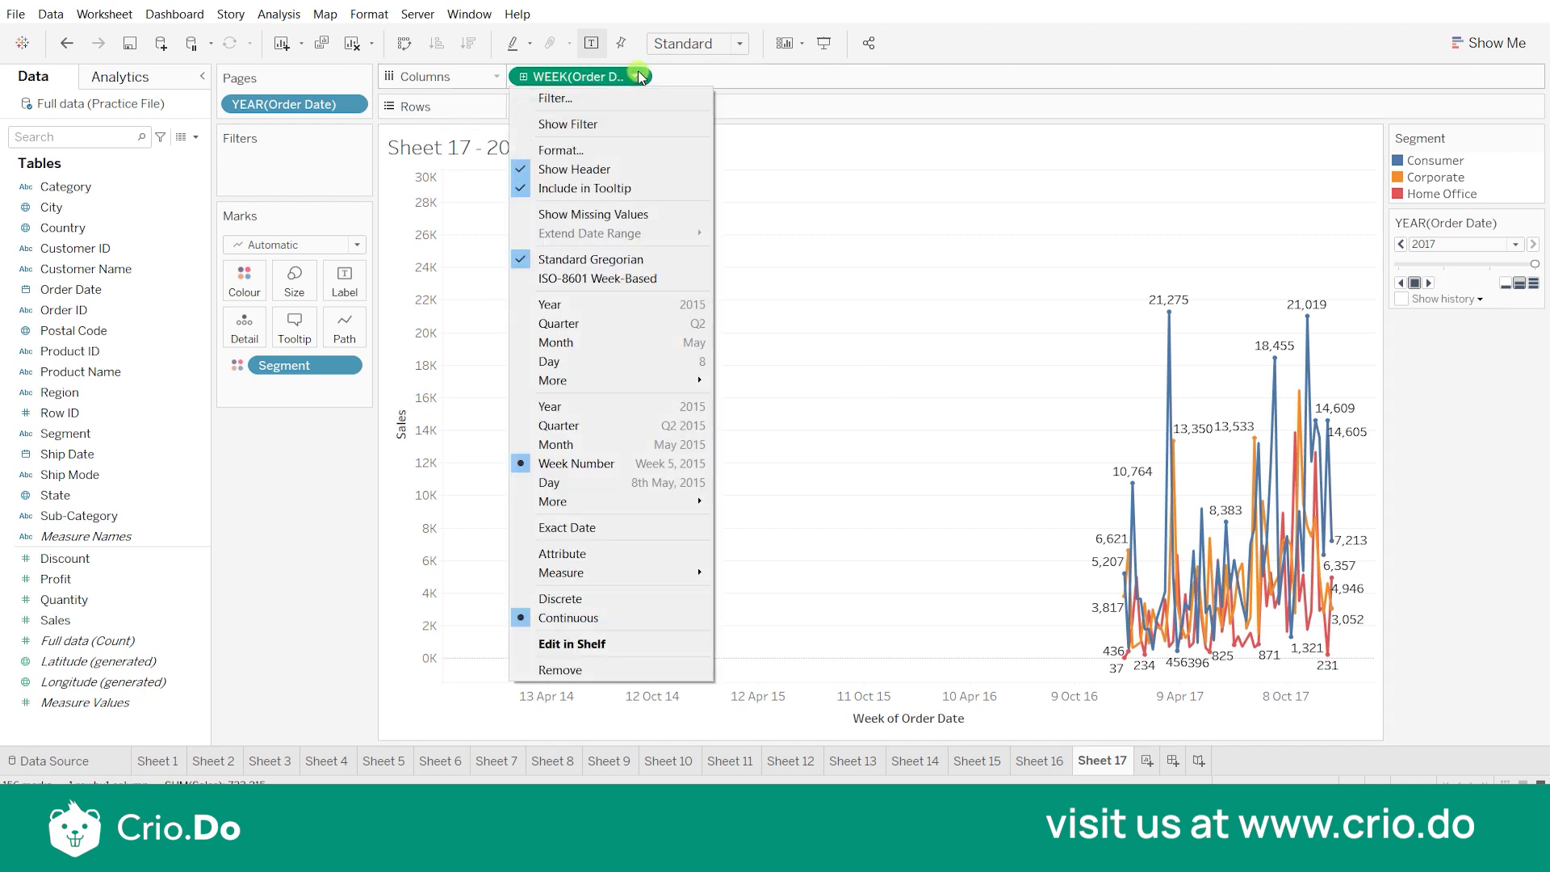
left_click(647, 444)
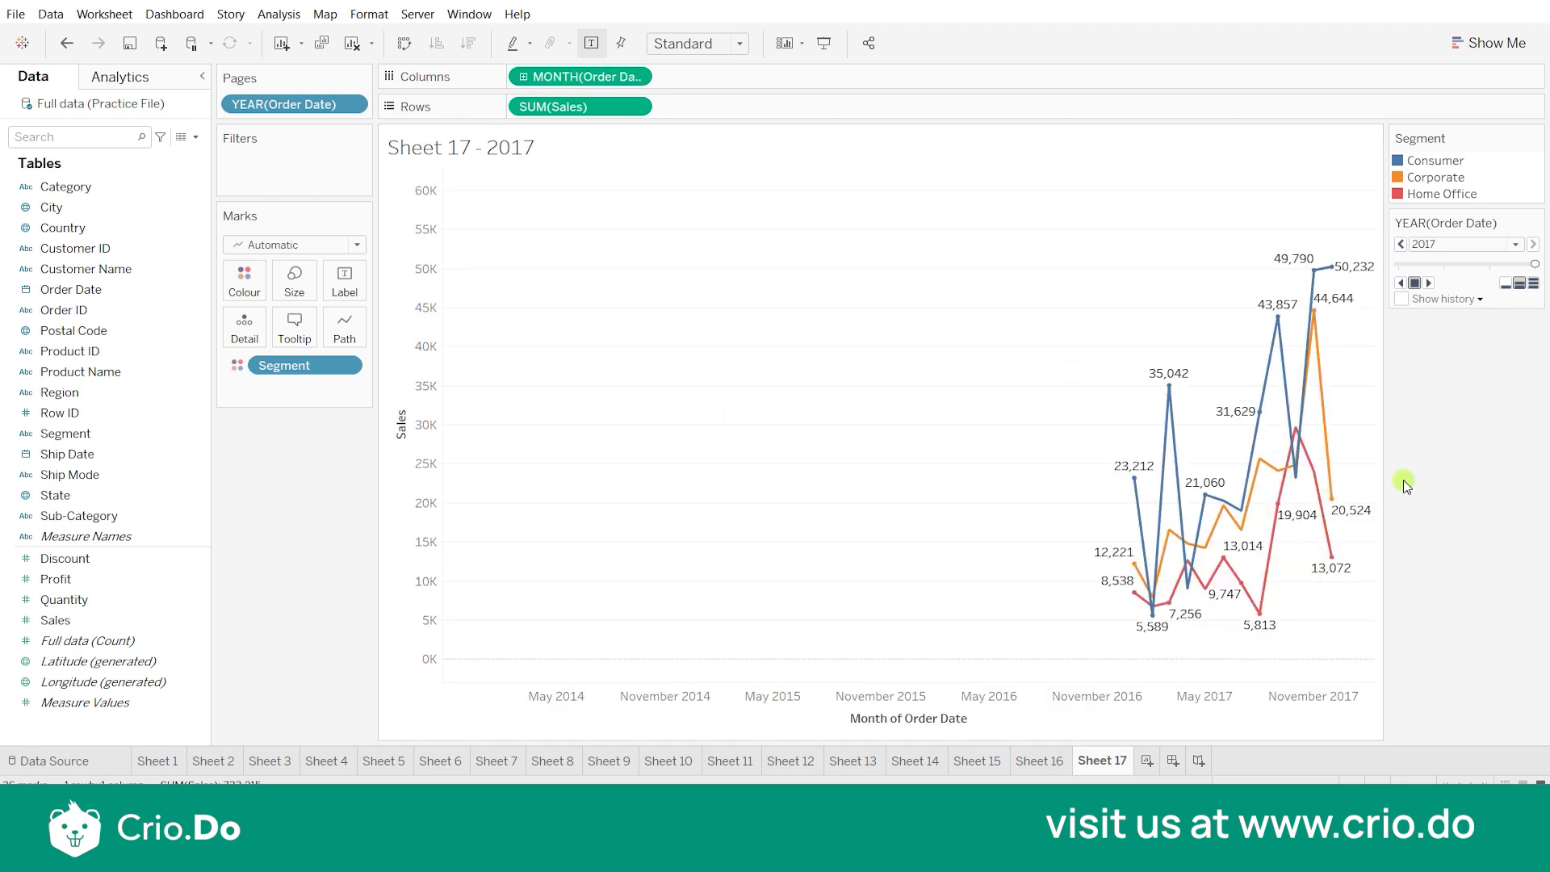
- Play through the year pages of the monthly chart, turn on Show history, and replay the pages
left_click(1431, 284)
left_click(1403, 299)
left_click(1429, 282)
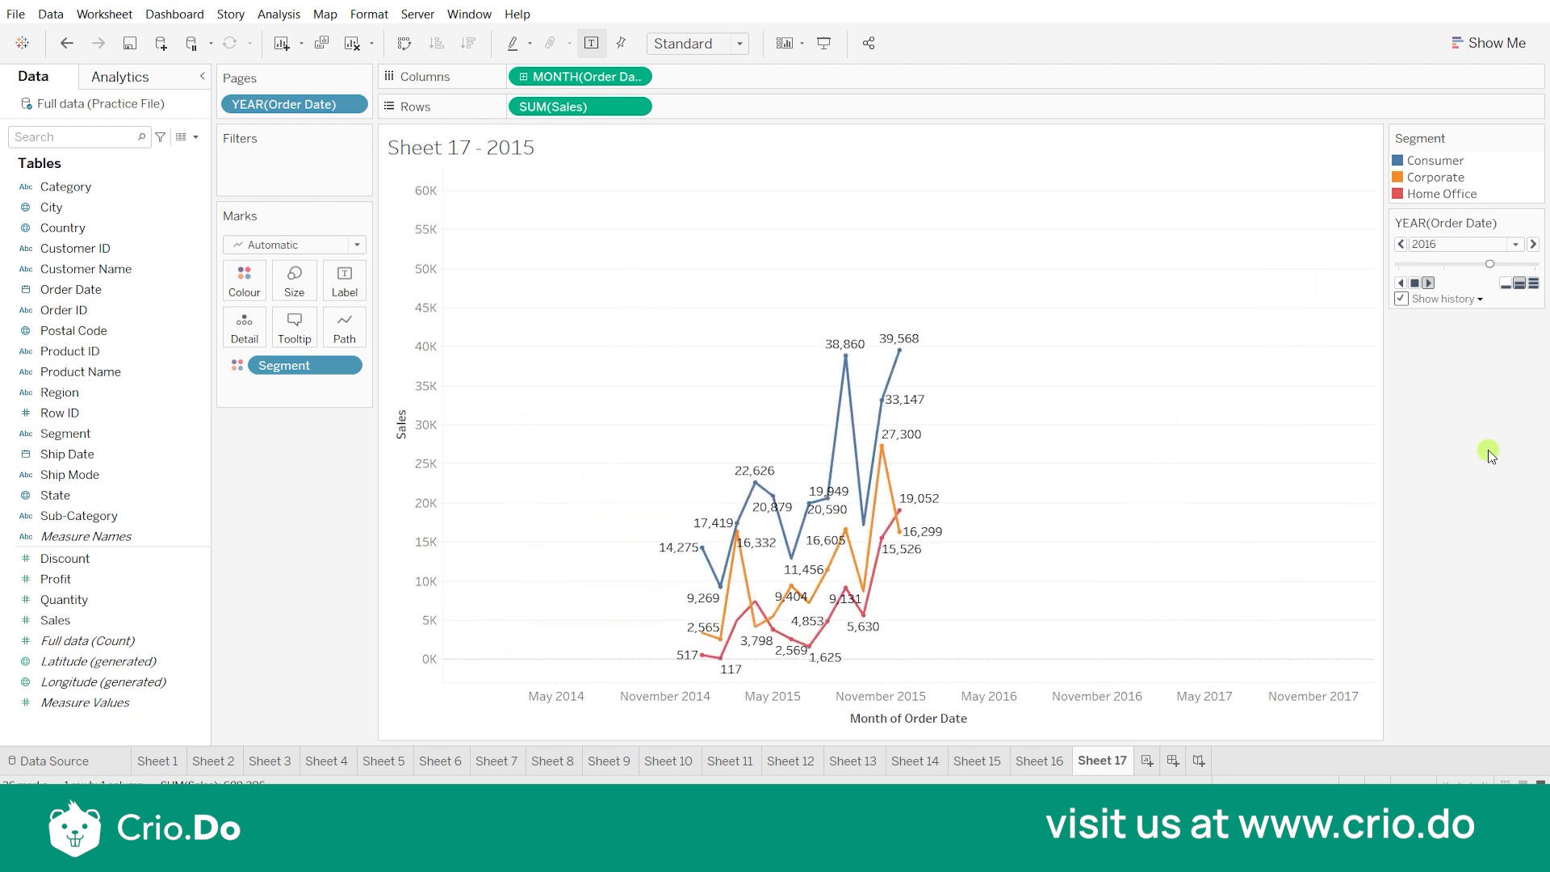
- Show the page history for all marks and replay the year pages
left_click(1481, 300)
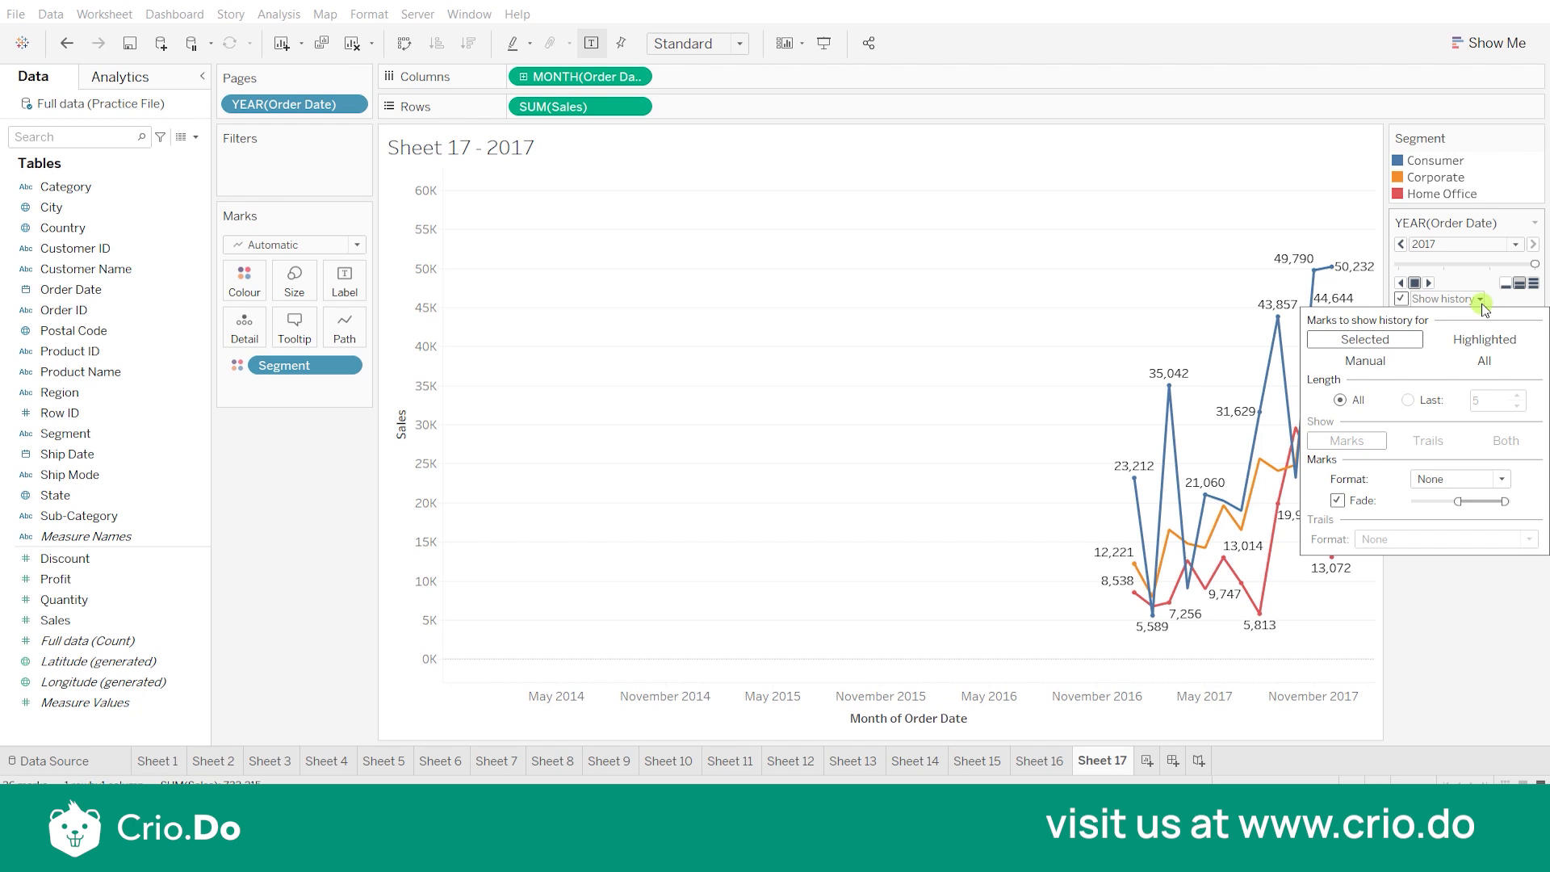
left_click(1484, 361)
left_click(1431, 281)
left_click(1431, 283)
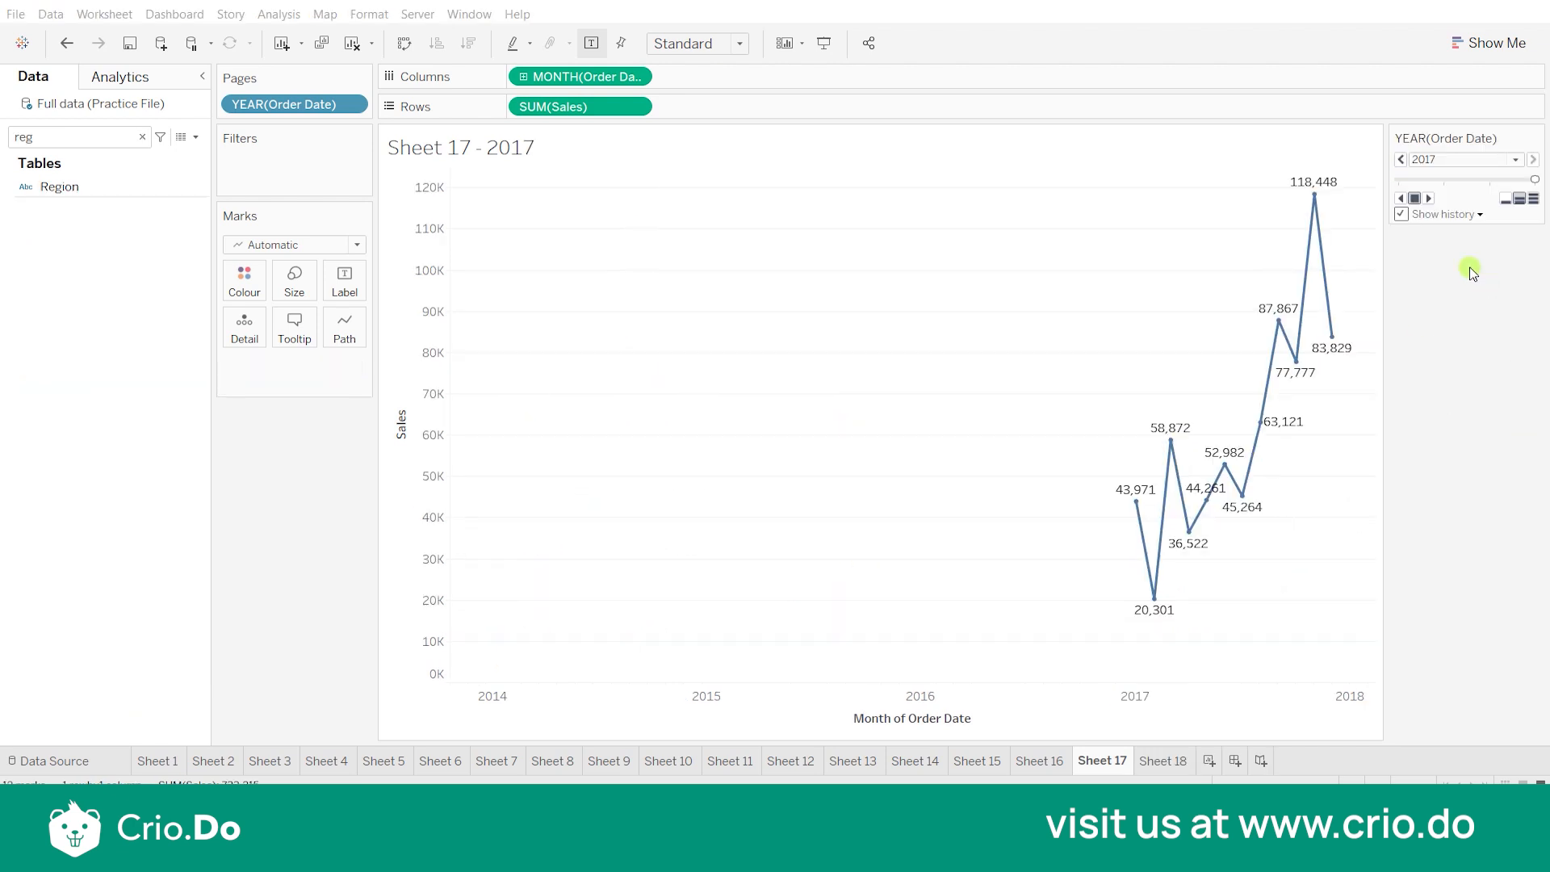
- Review the Show history options of the year pages without changing them
left_click(1454, 216)
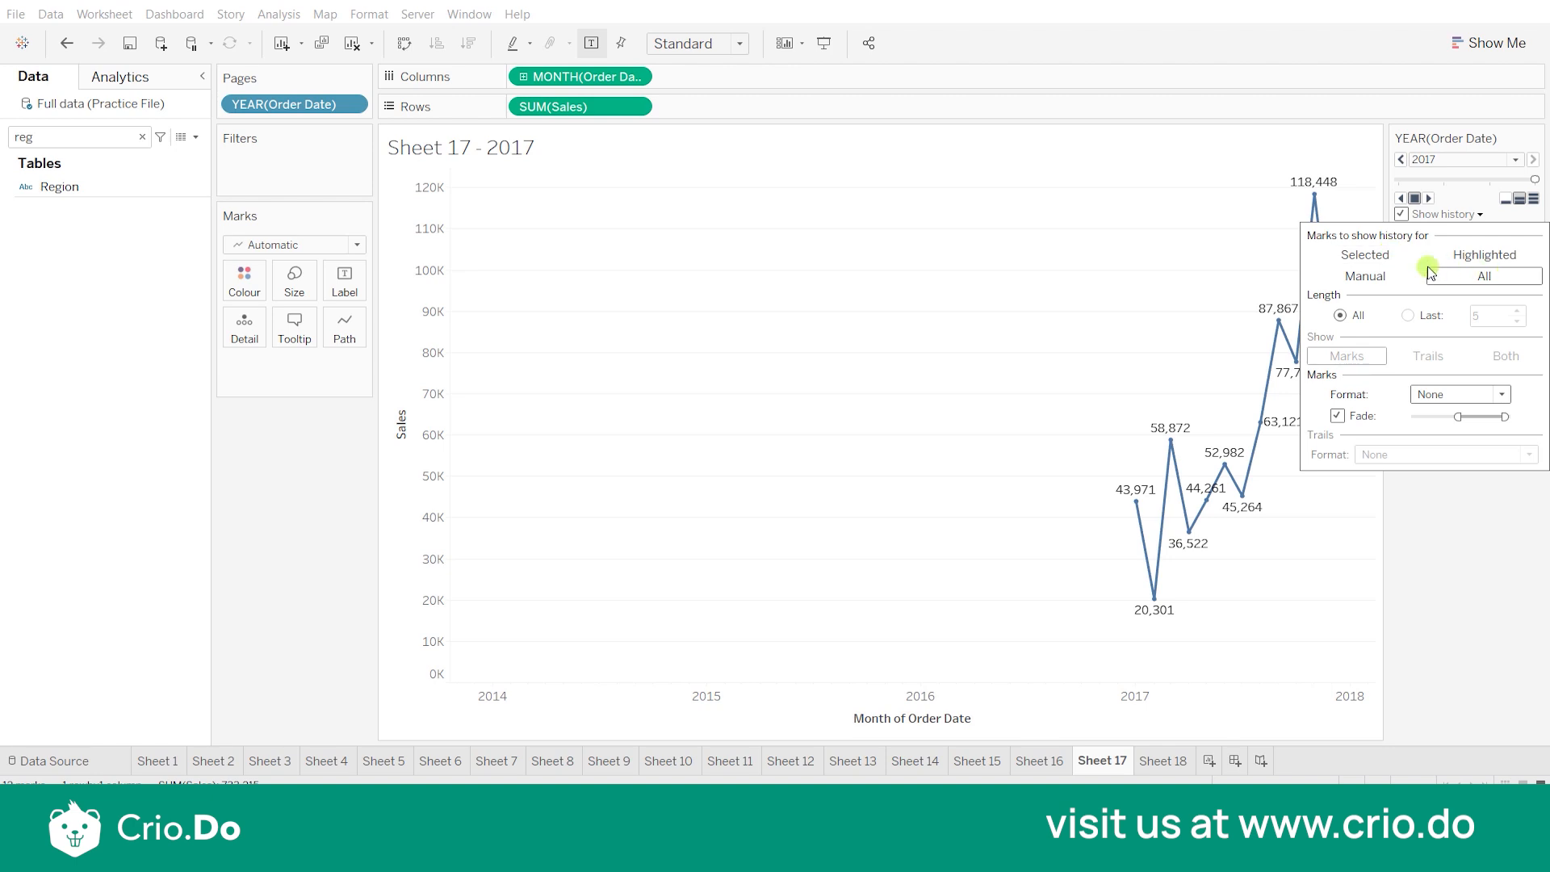
left_click(1445, 518)
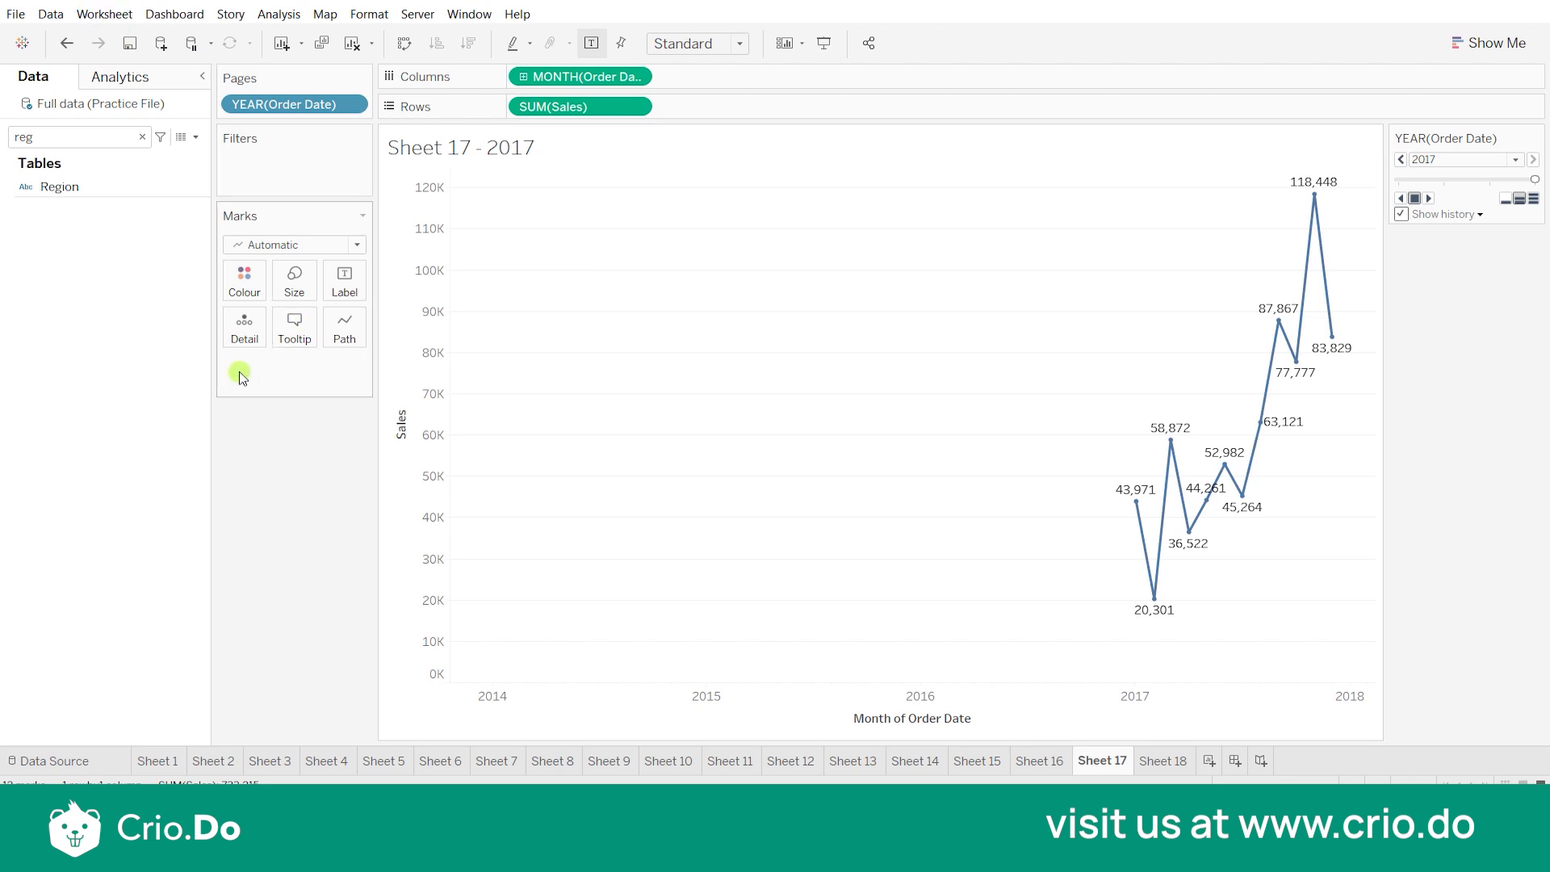
- Create a new worksheet with the full field list and plot Profit against Sales as a scatter plot
left_click(1216, 759)
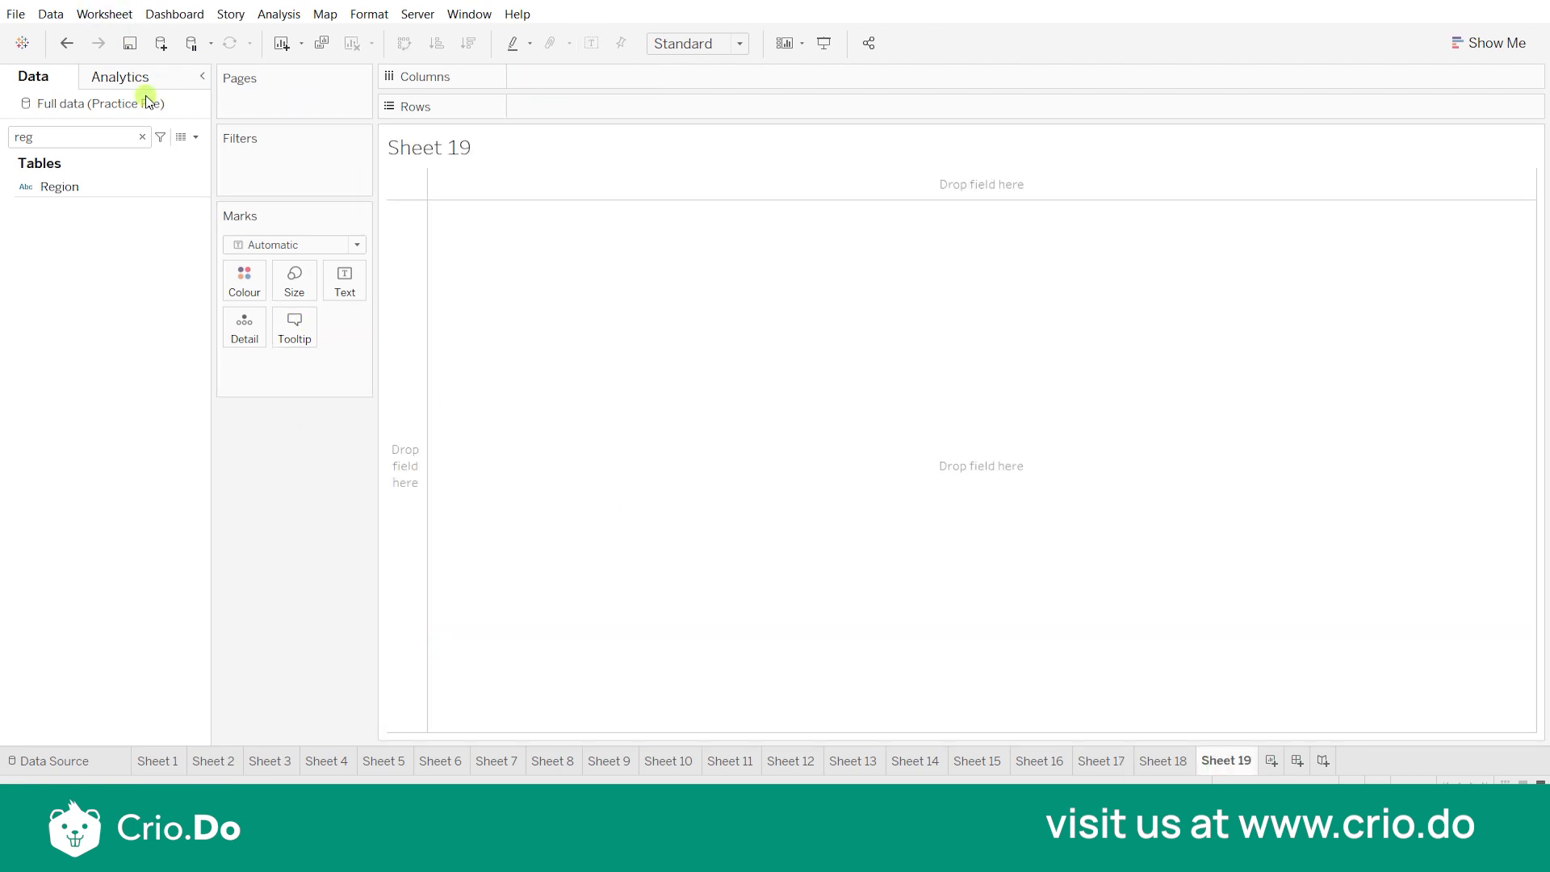
left_click(144, 137)
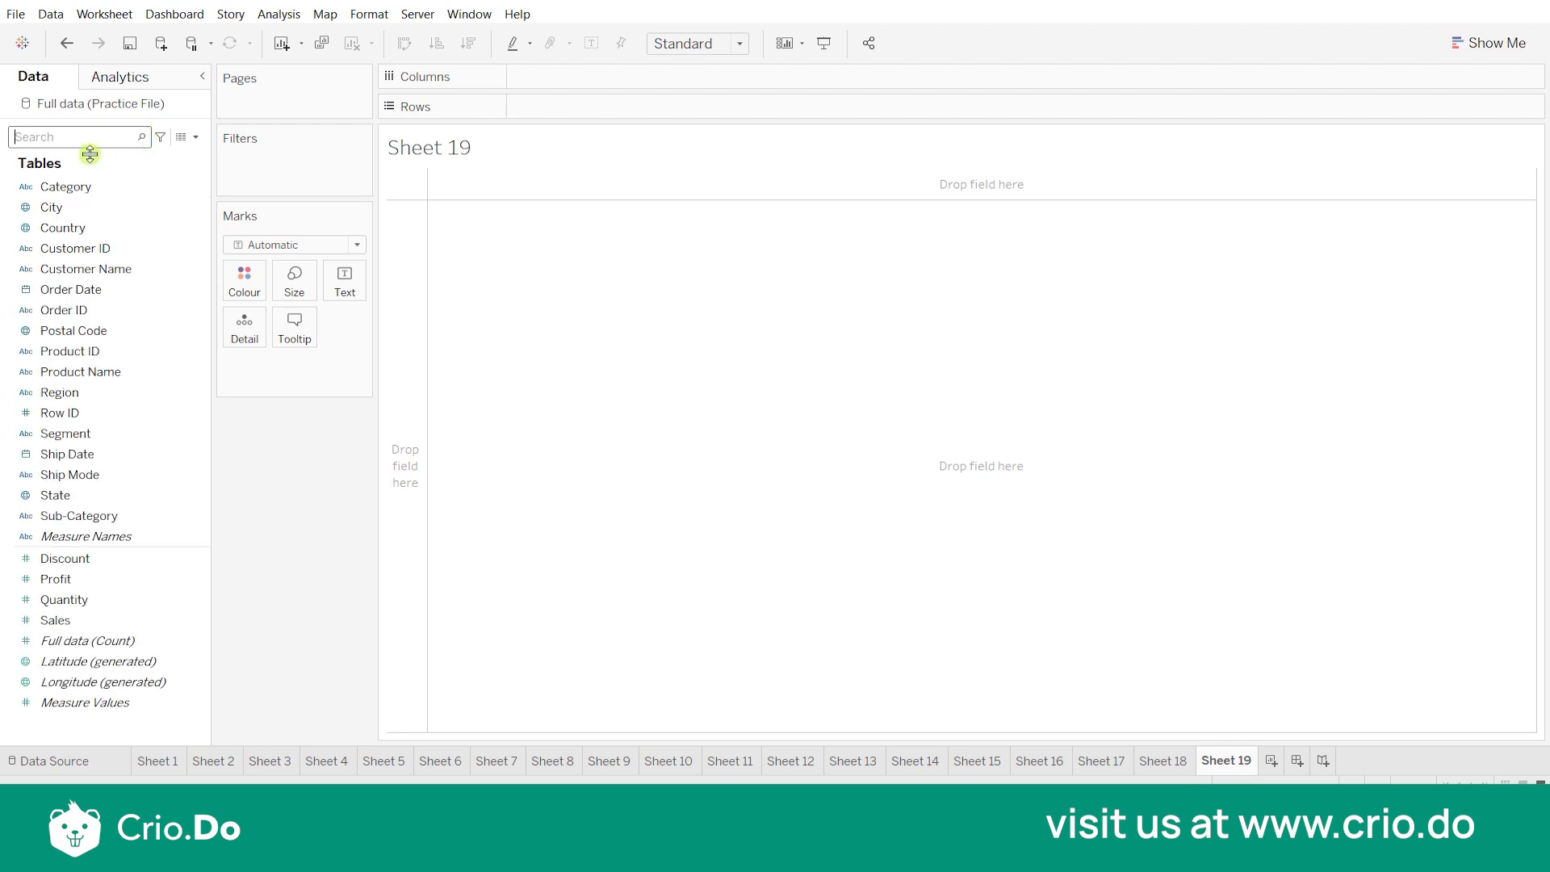
double_click(113, 577)
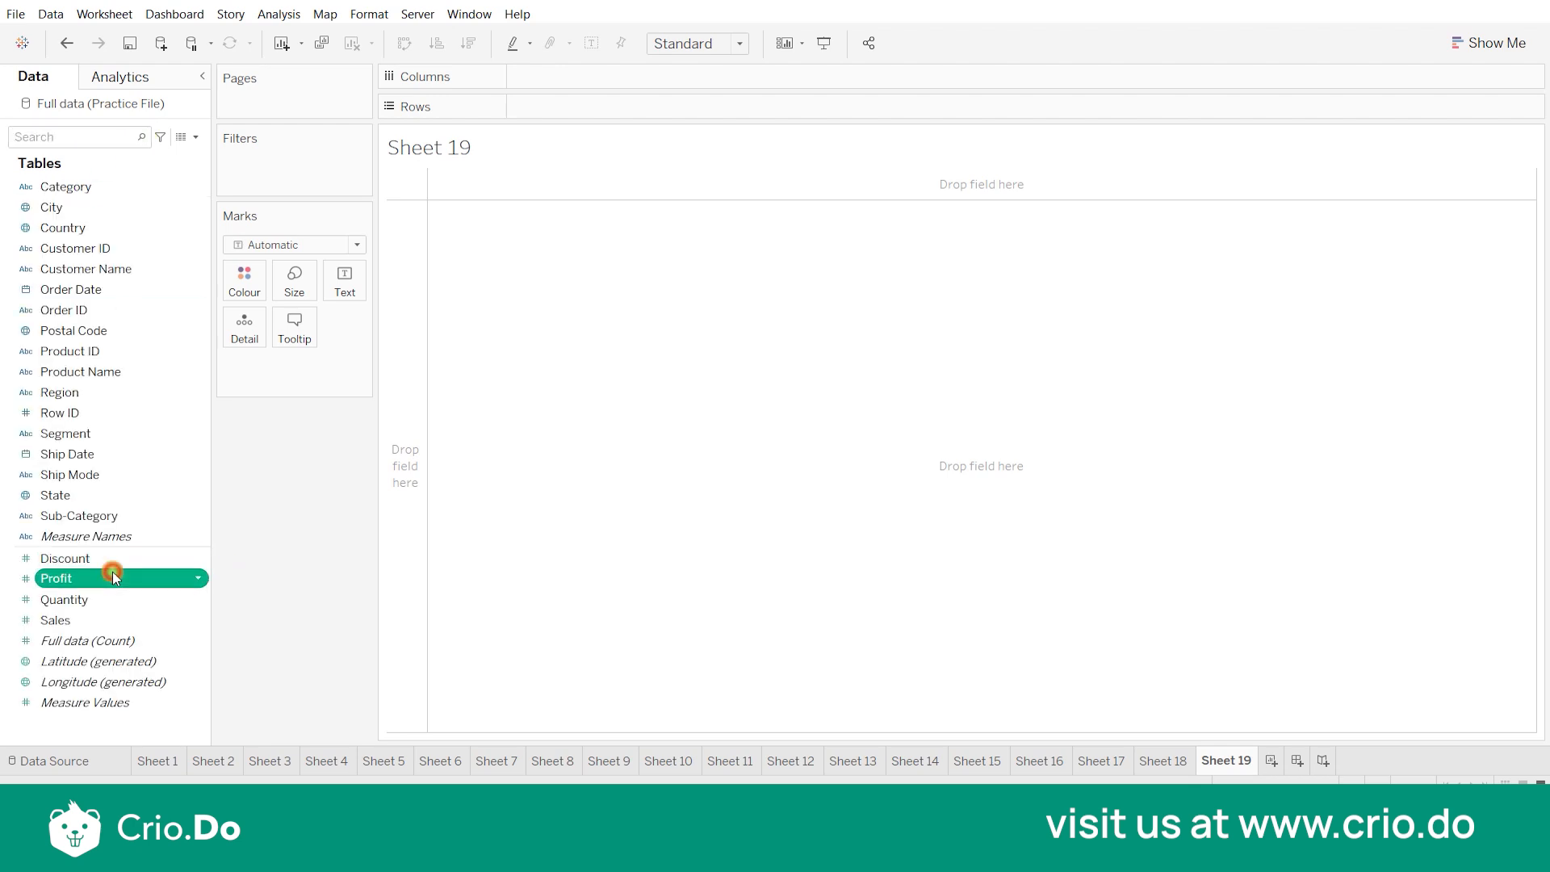
double_click(101, 618)
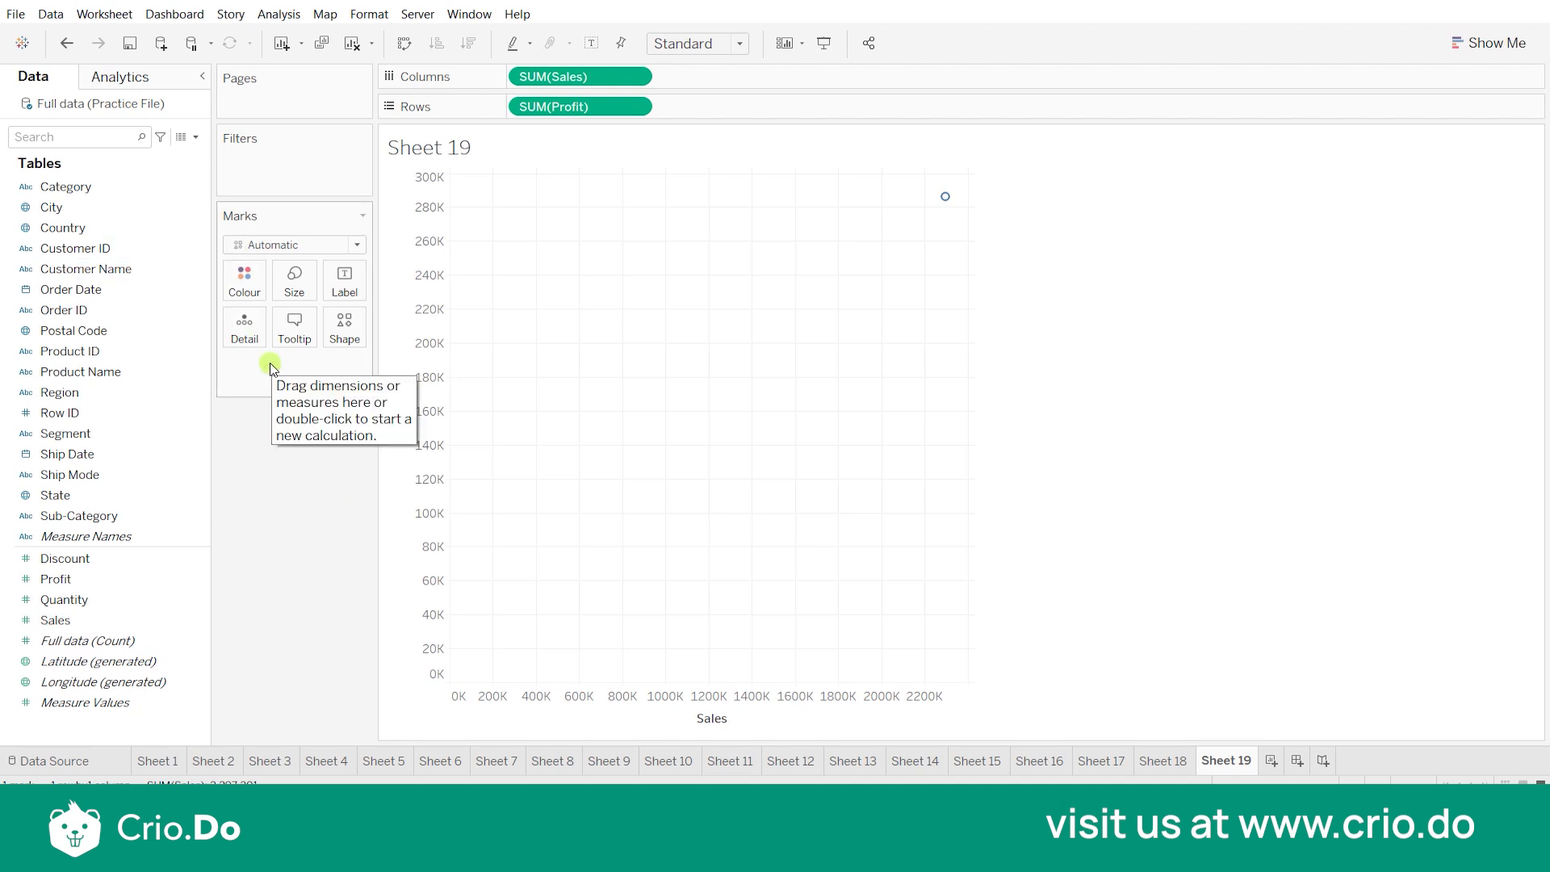
- Find the Region field by searching for "reg" and colour the scatter plot marks by Region
left_click(89, 131)
type("reg")
left_click_drag(81, 186, 257, 281)
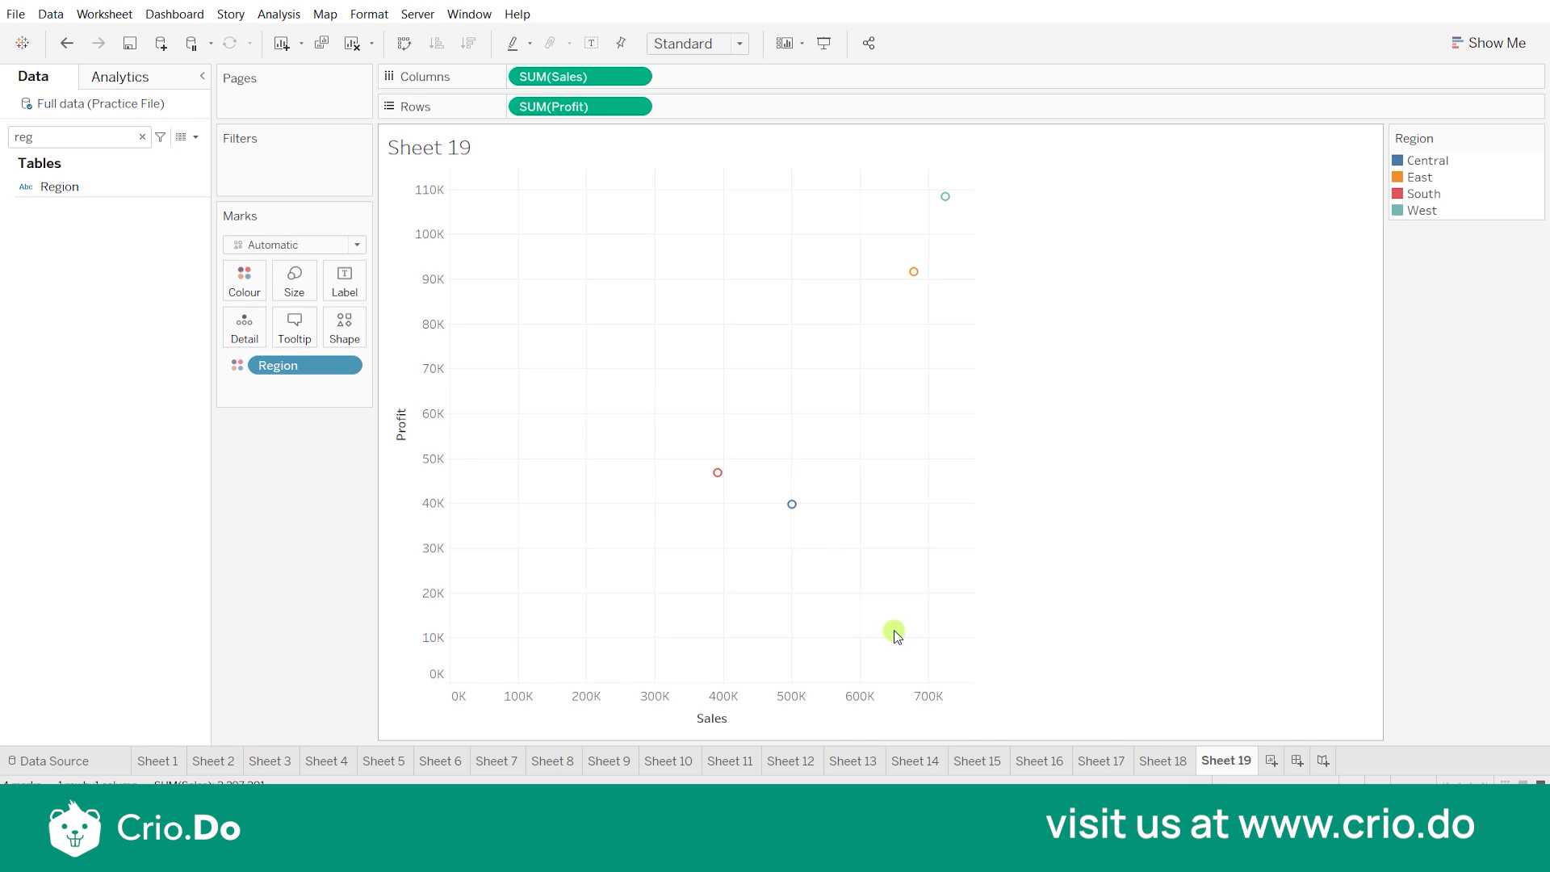
- Find Order Date by searching for "ord" and split the scatter plot into pages by its year
left_click(139, 140)
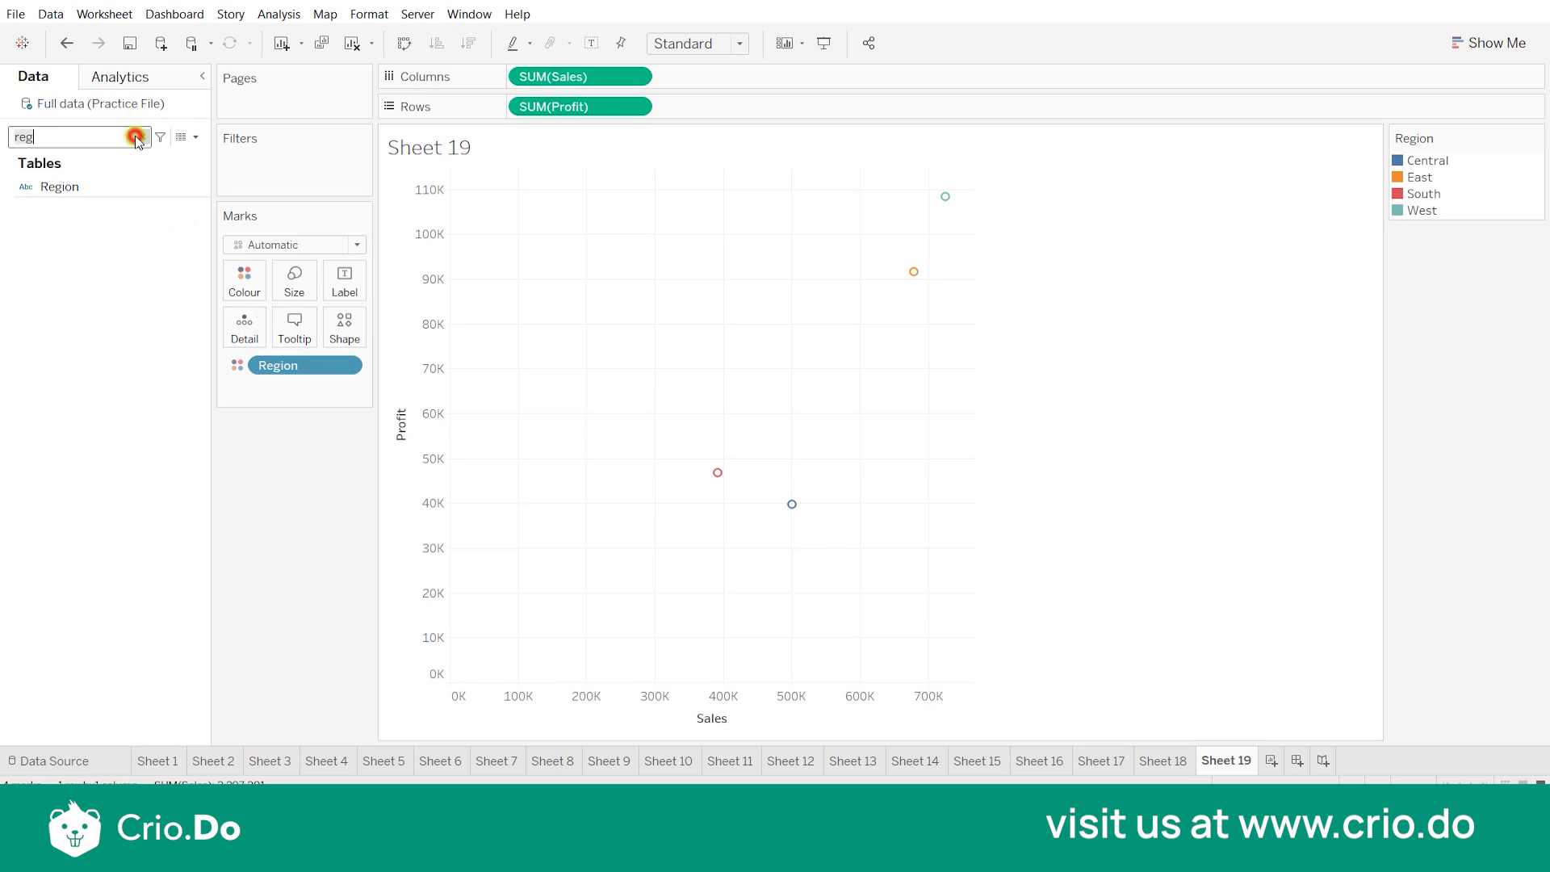
type("ord")
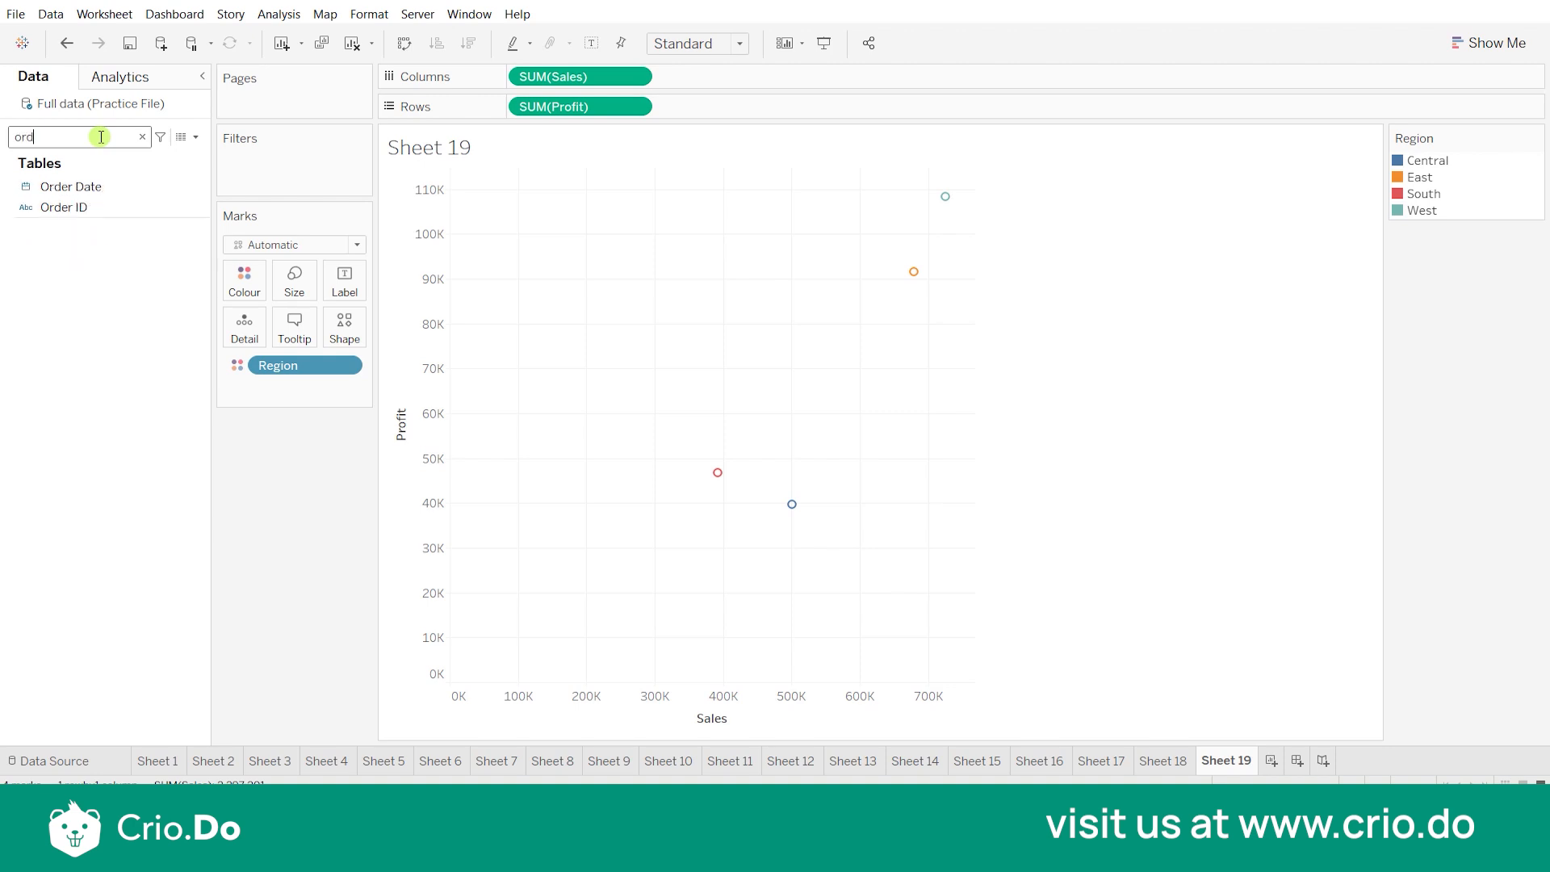
left_click_drag(97, 186, 320, 100)
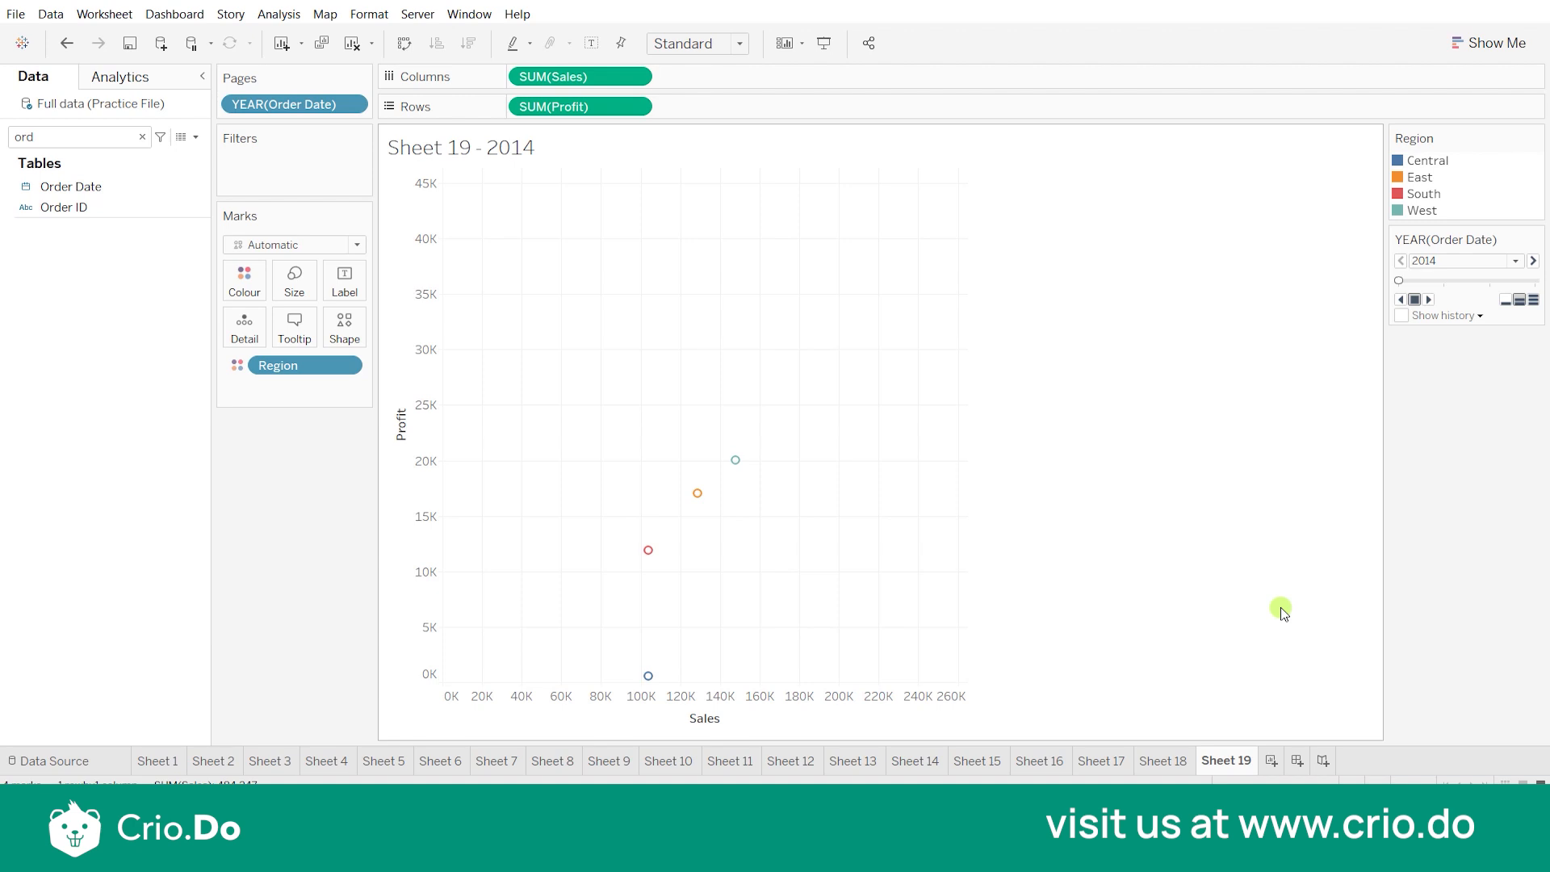
- Advance the scatter plot through the Order Date year pages to 2017 and play the page animation forward
left_click(1536, 261)
left_click(1537, 261)
left_click(1537, 261)
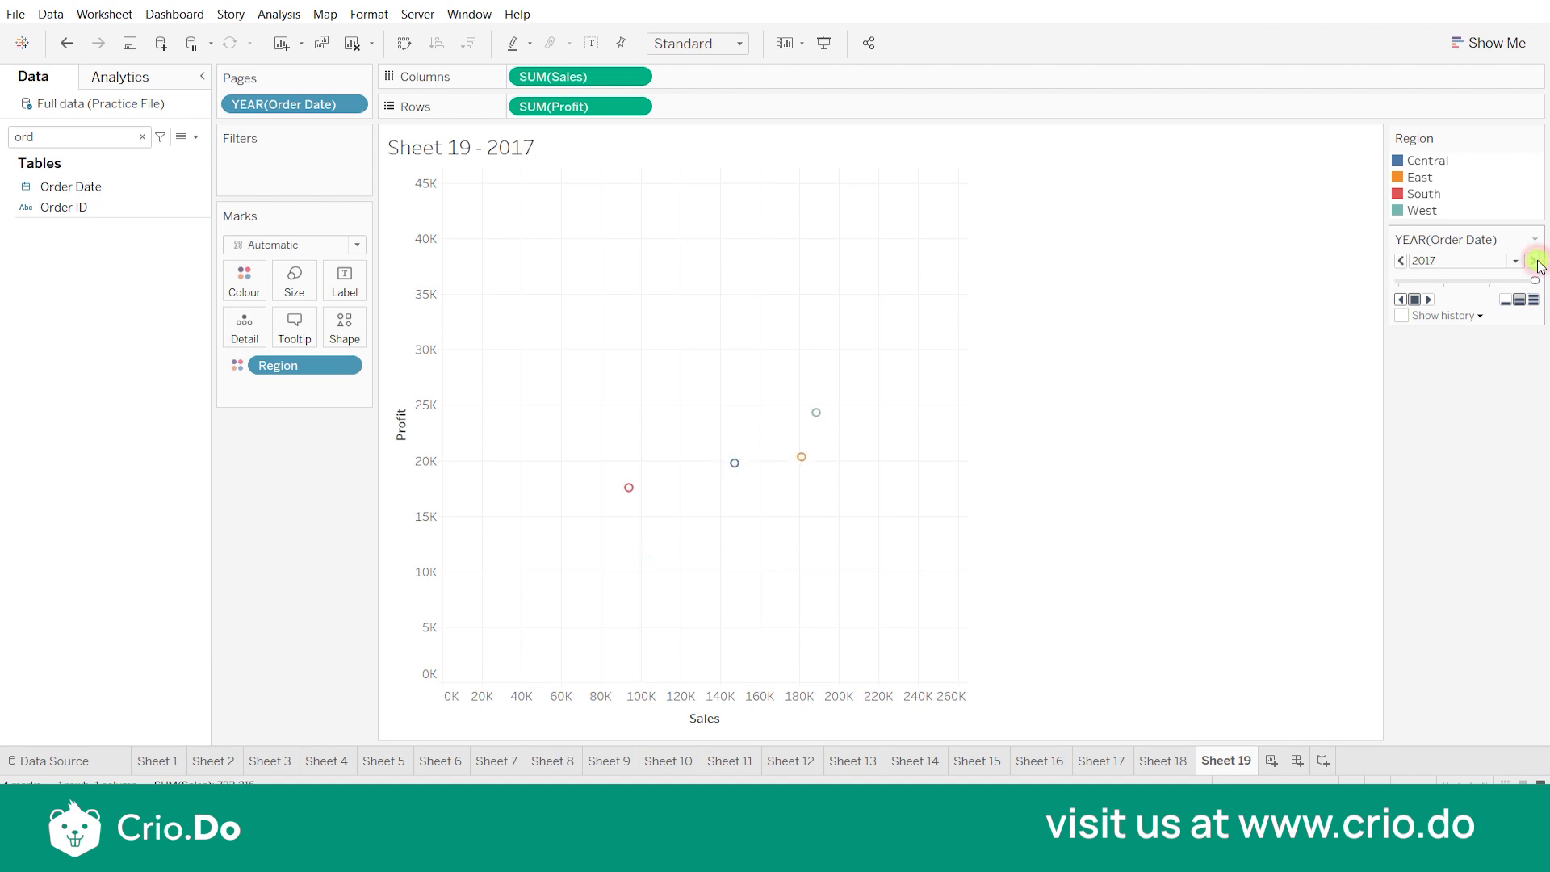
left_click(1431, 300)
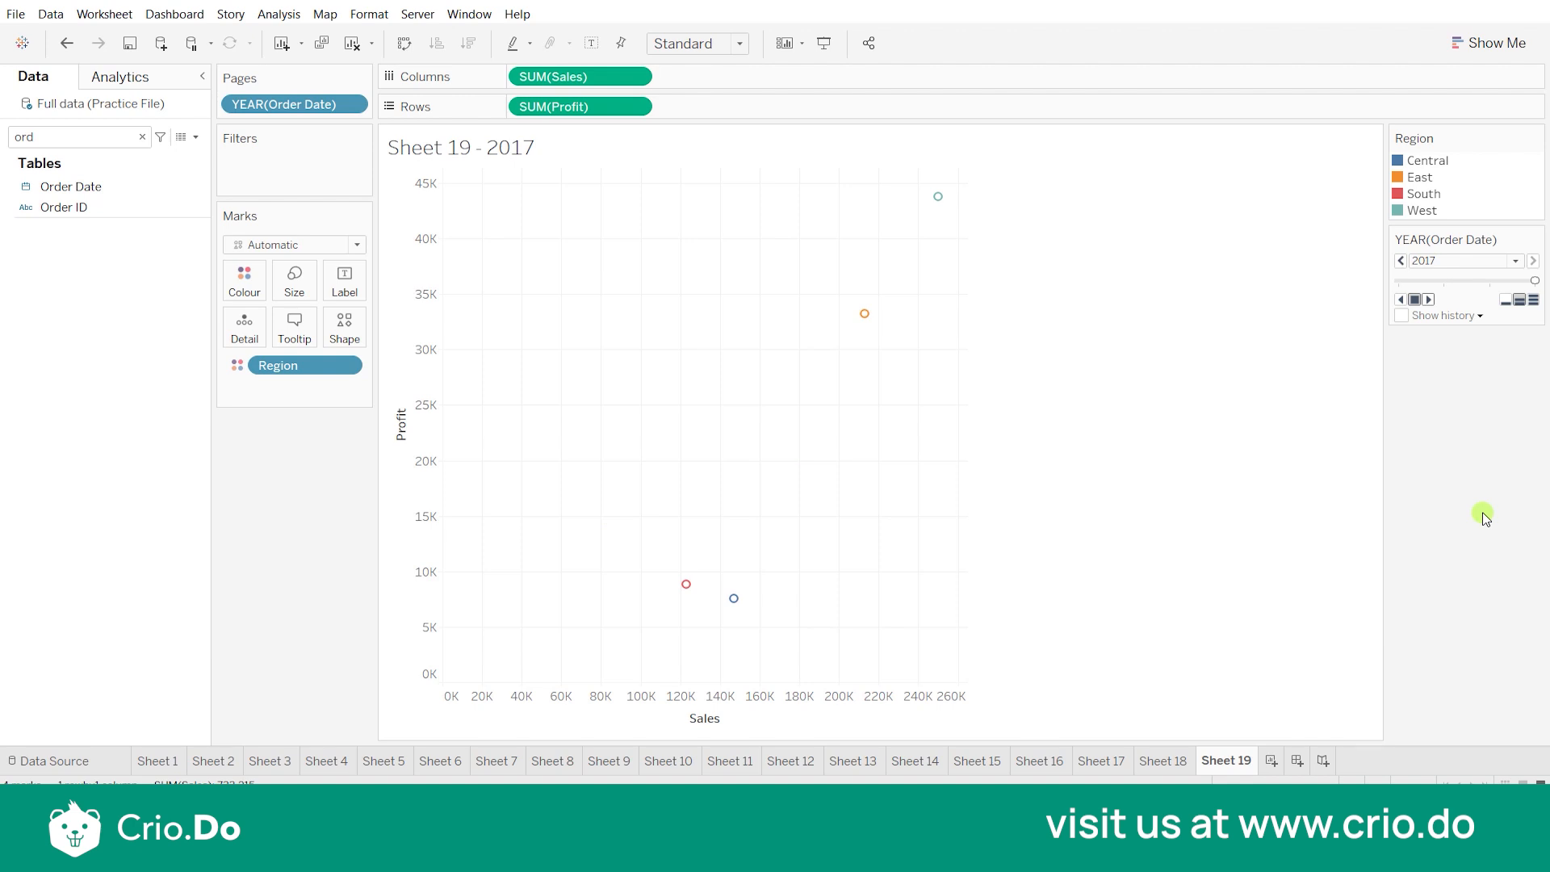
- Turn on Loop Playback for the Order Date year pages and play the animation forward
left_click(1538, 241)
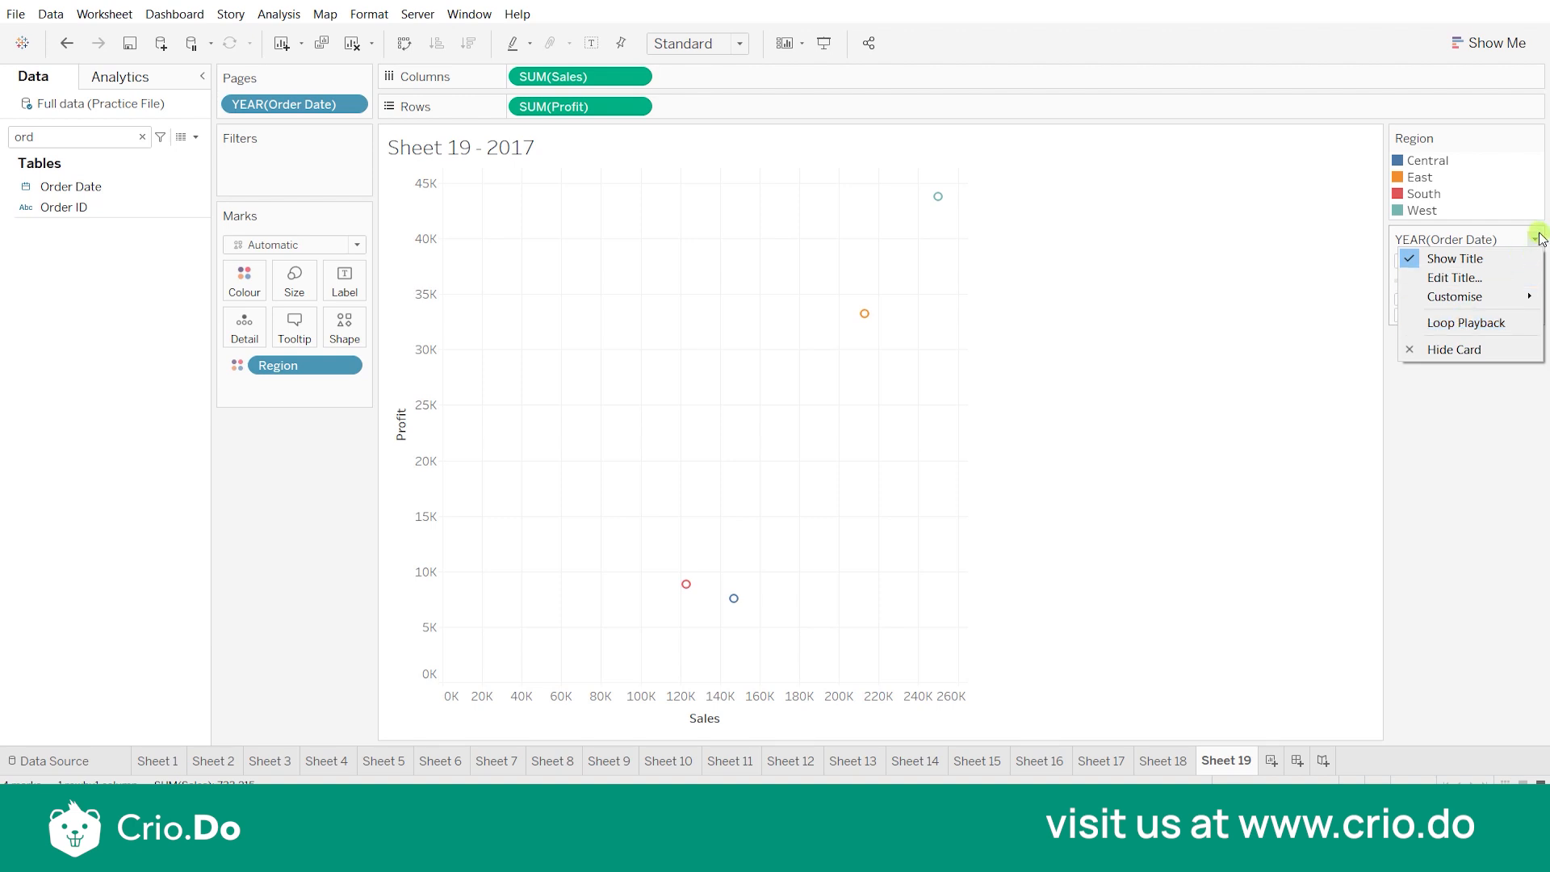
left_click(1447, 325)
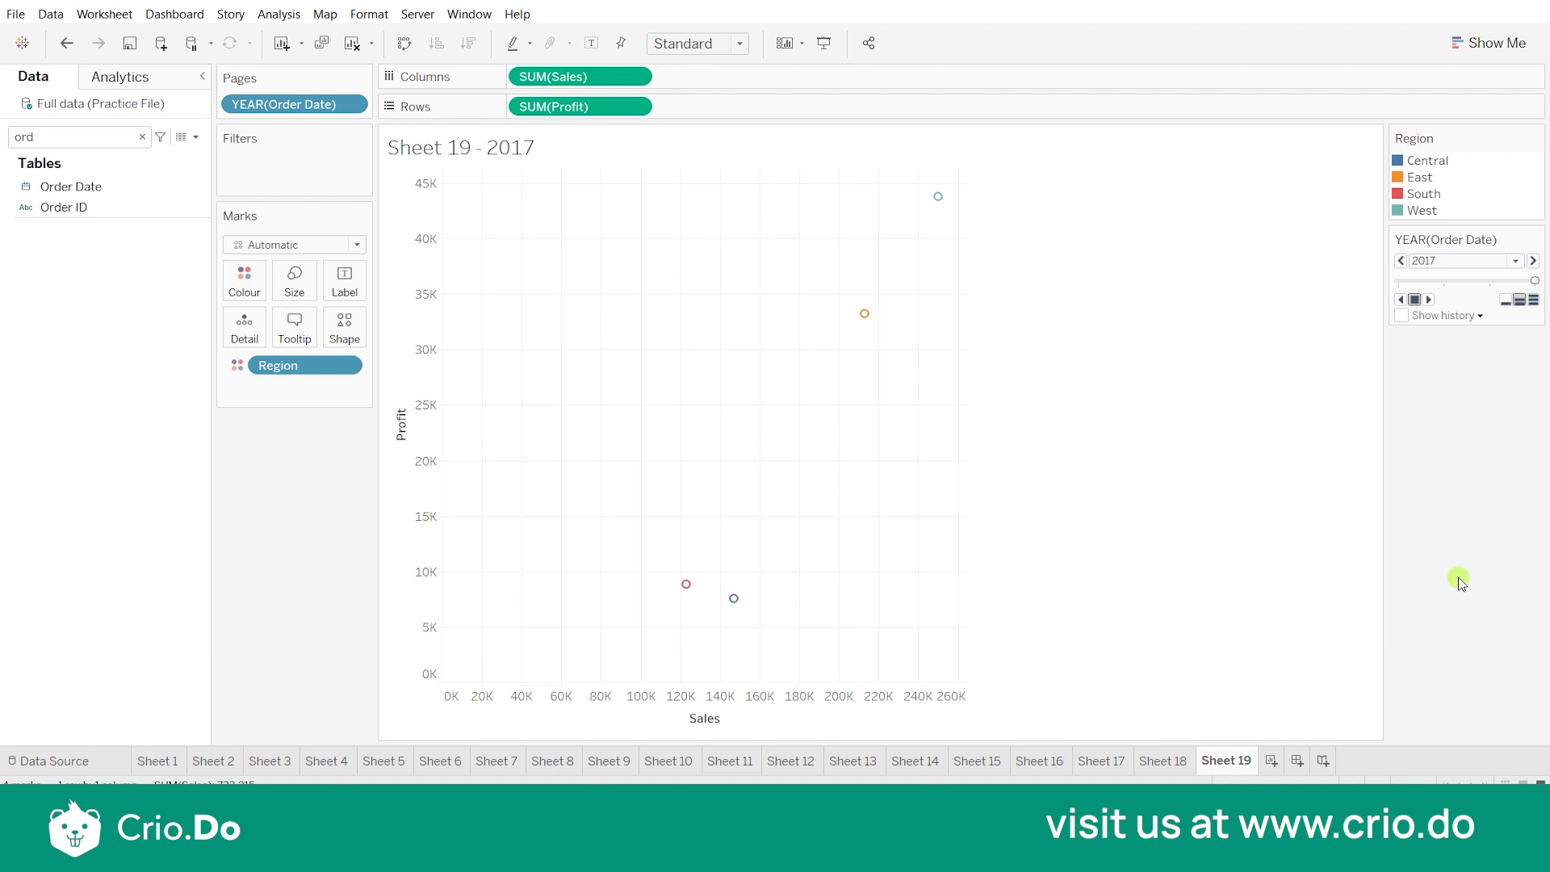
left_click(1428, 300)
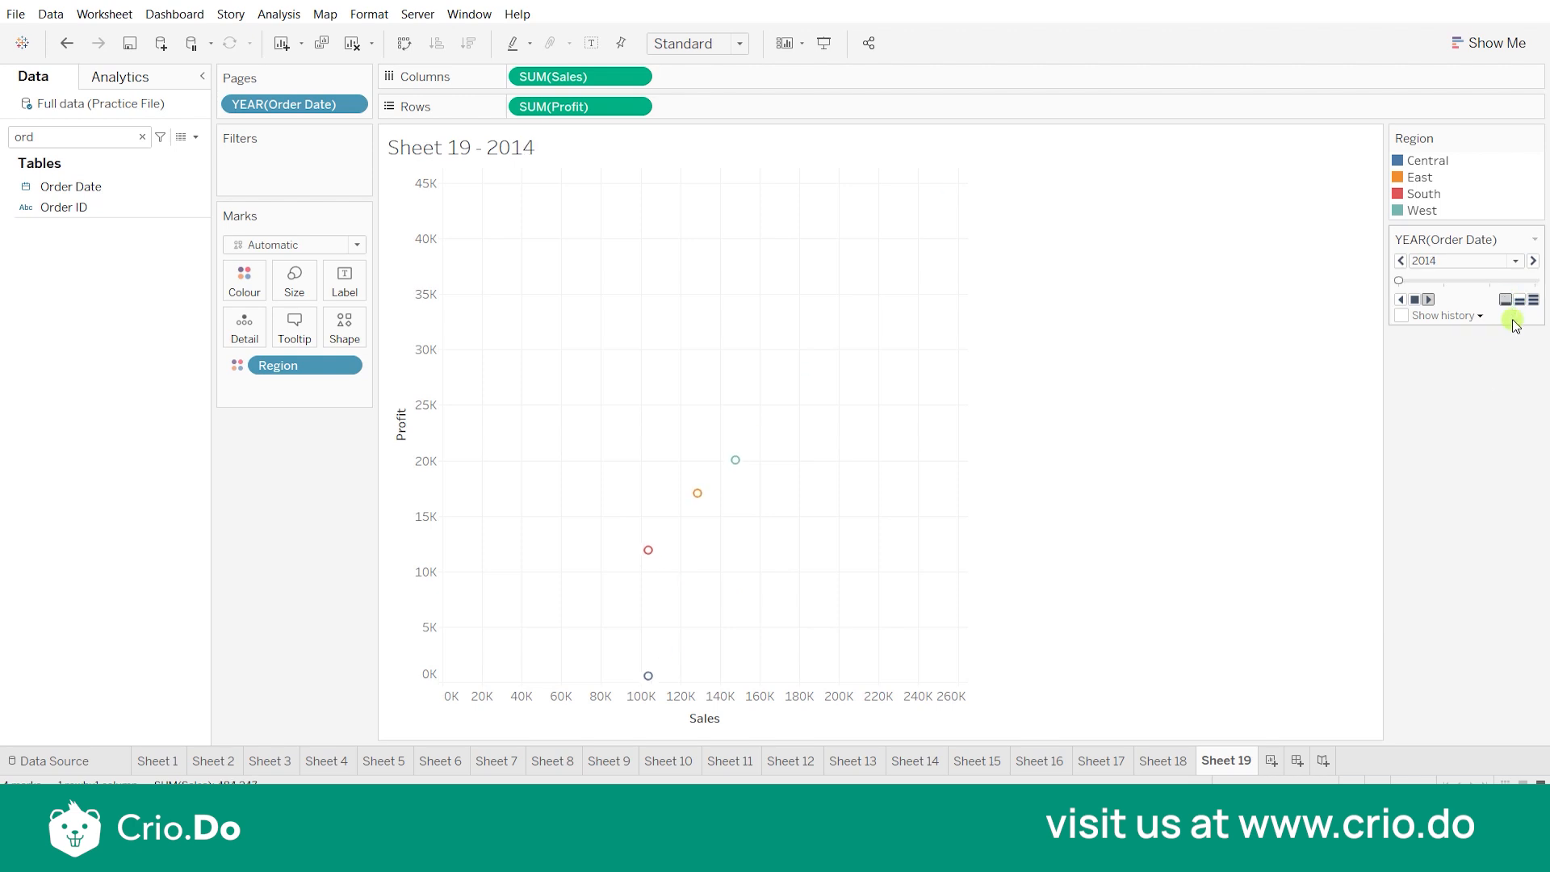
- Raise the looping year animation's speed to normal and on to fast, and stop the playback
left_click(1521, 300)
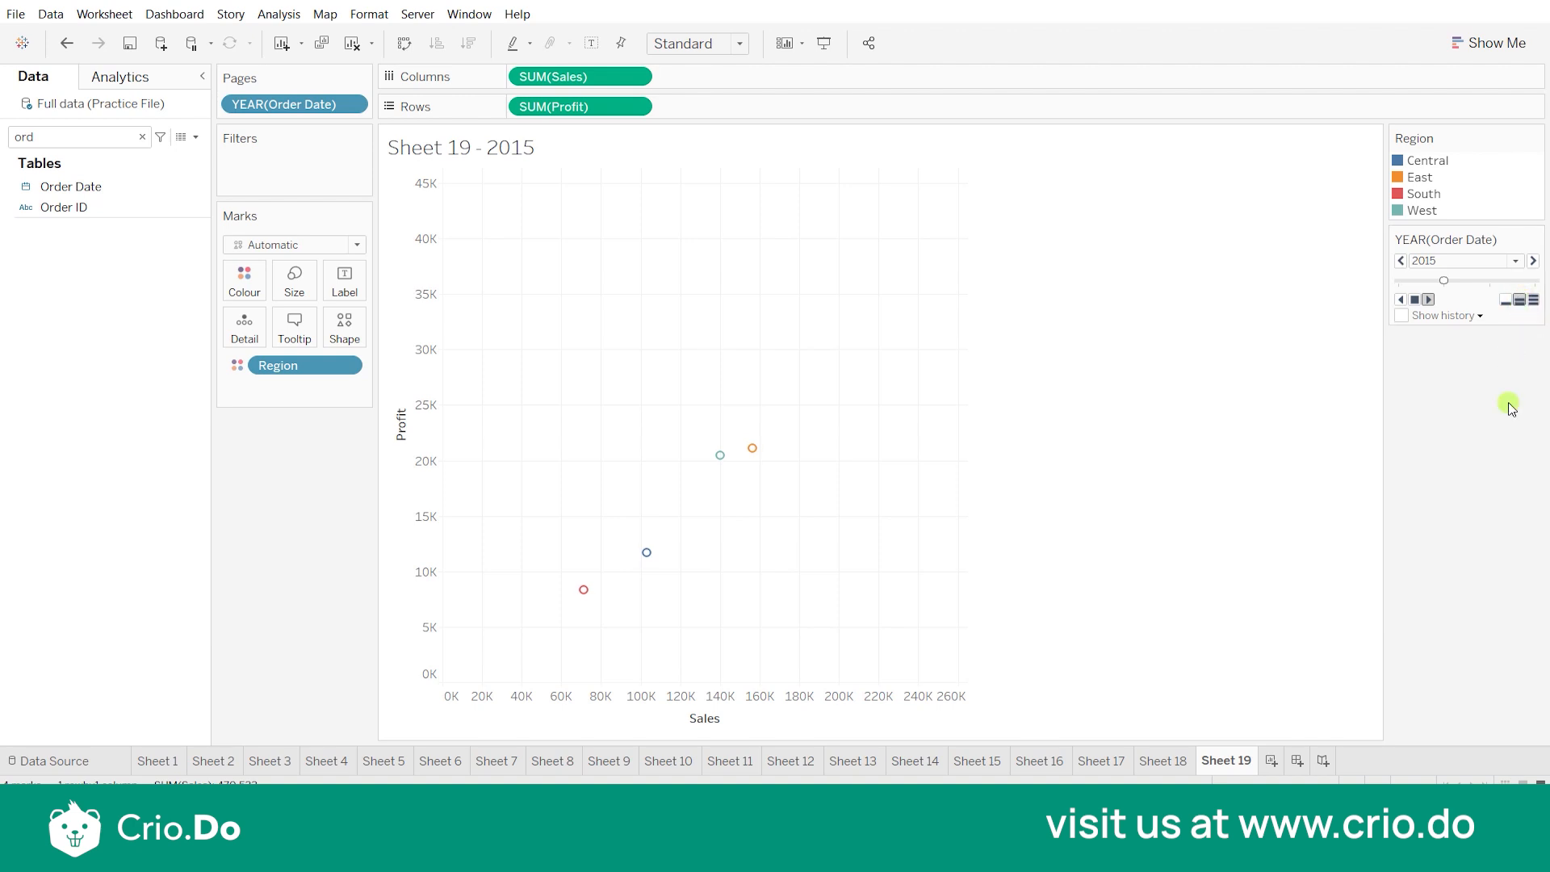
left_click(1534, 302)
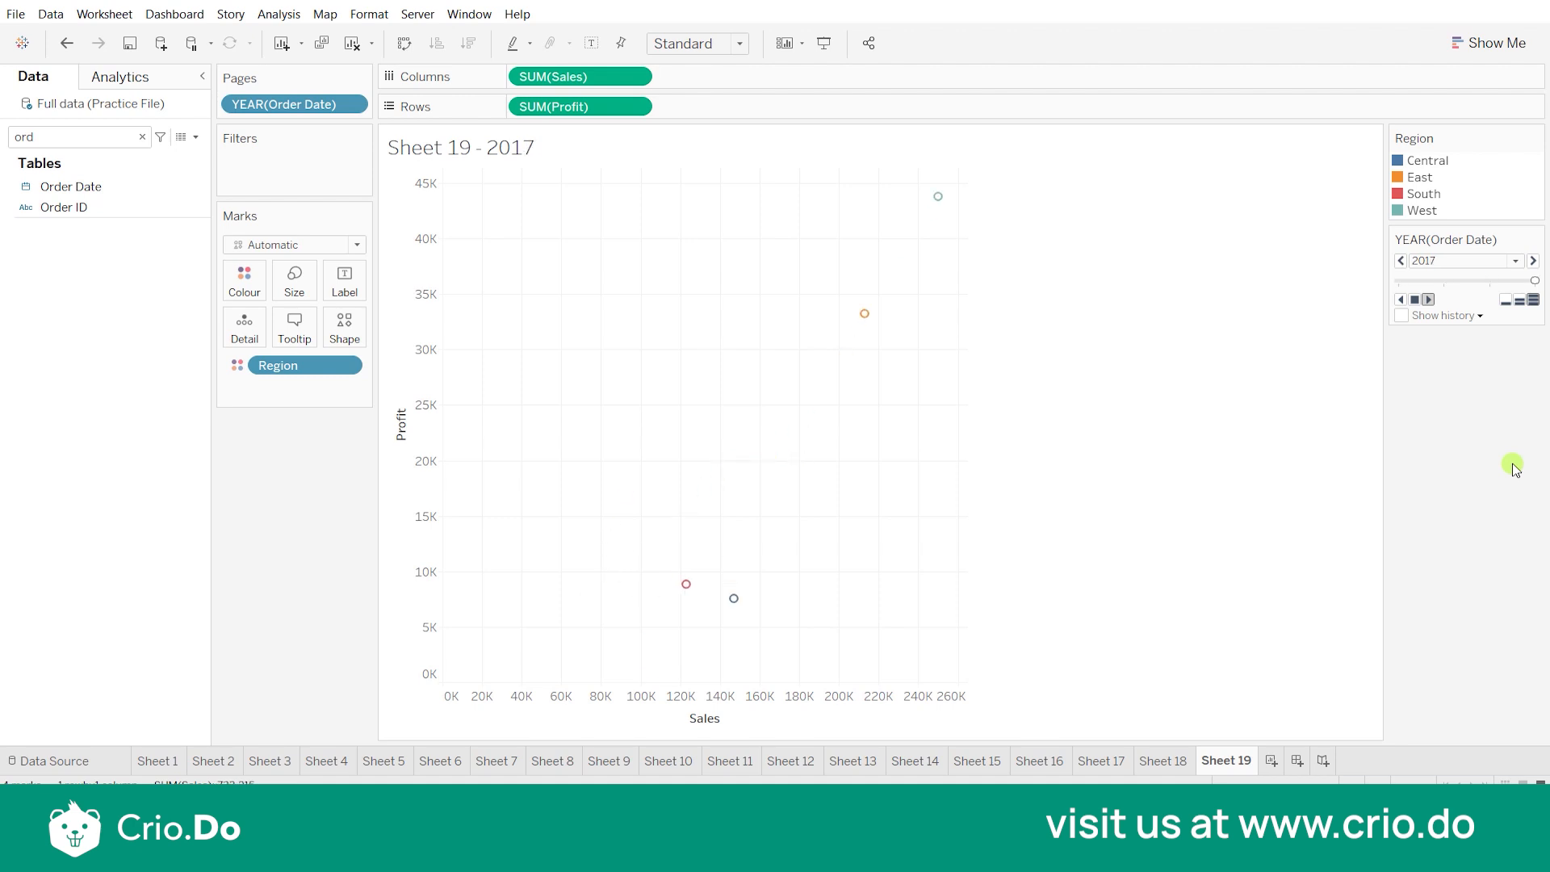
left_click(1415, 299)
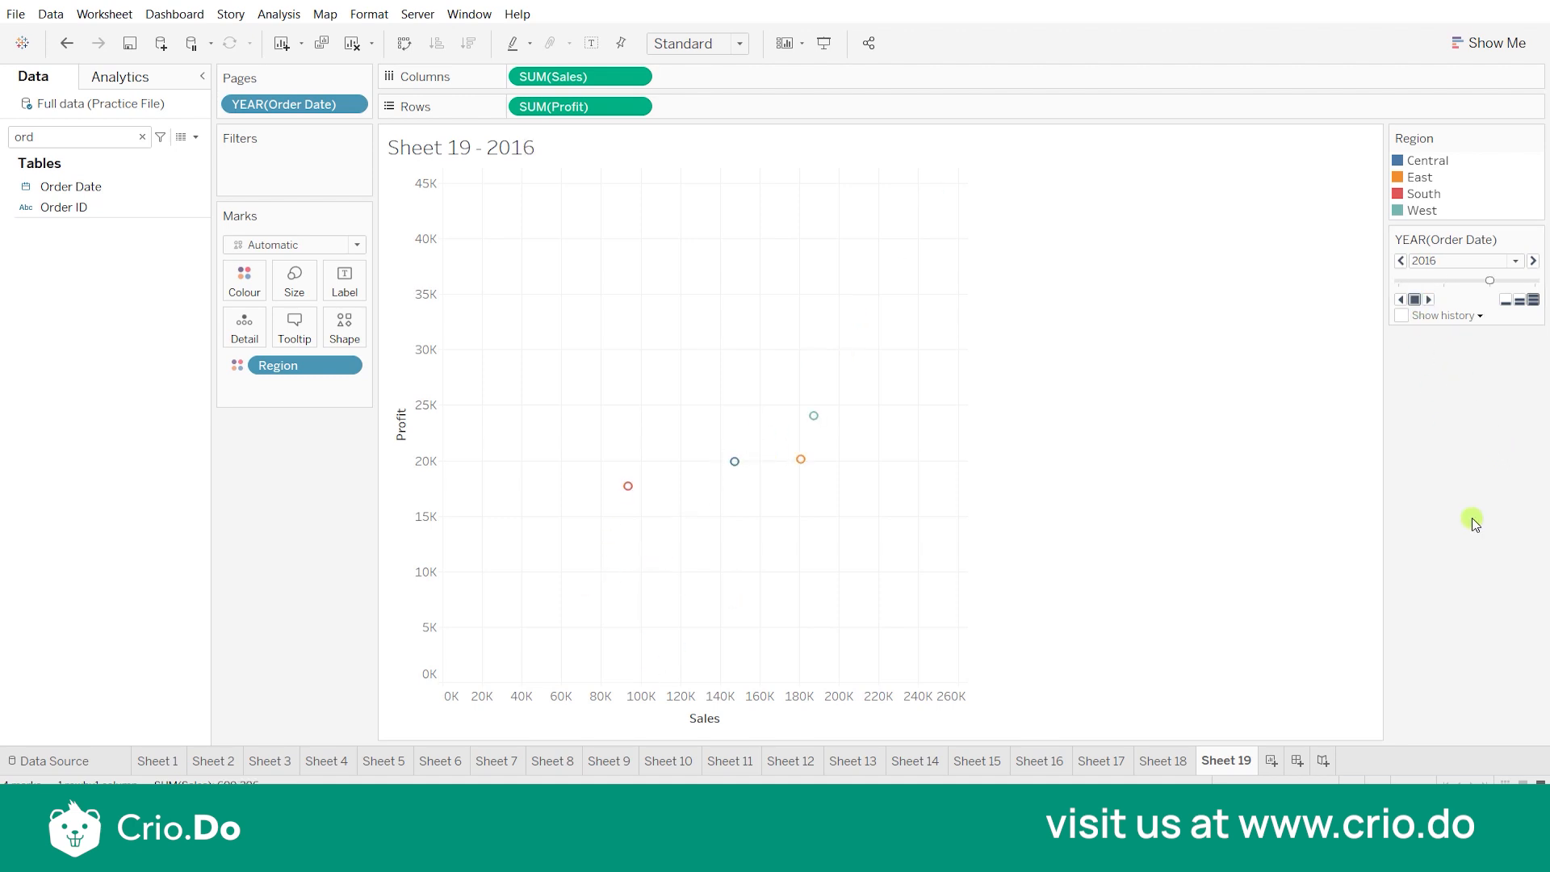